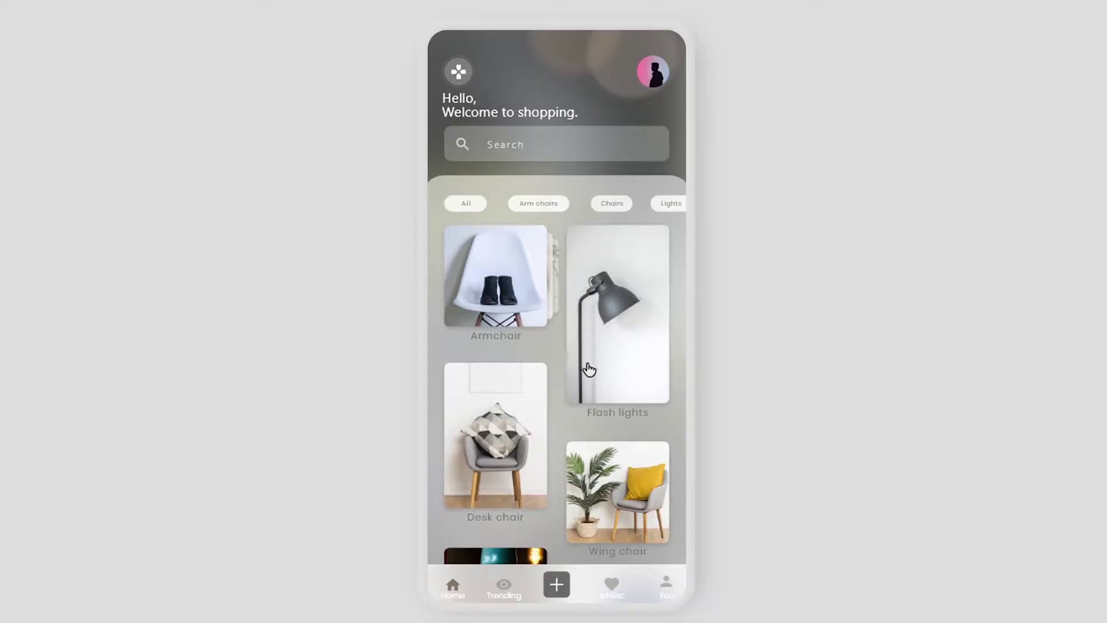
Step: Open the Flash lights product in the finished app preview and look over its detail page
{"action": "left_click", "coordinate": [625, 367]}
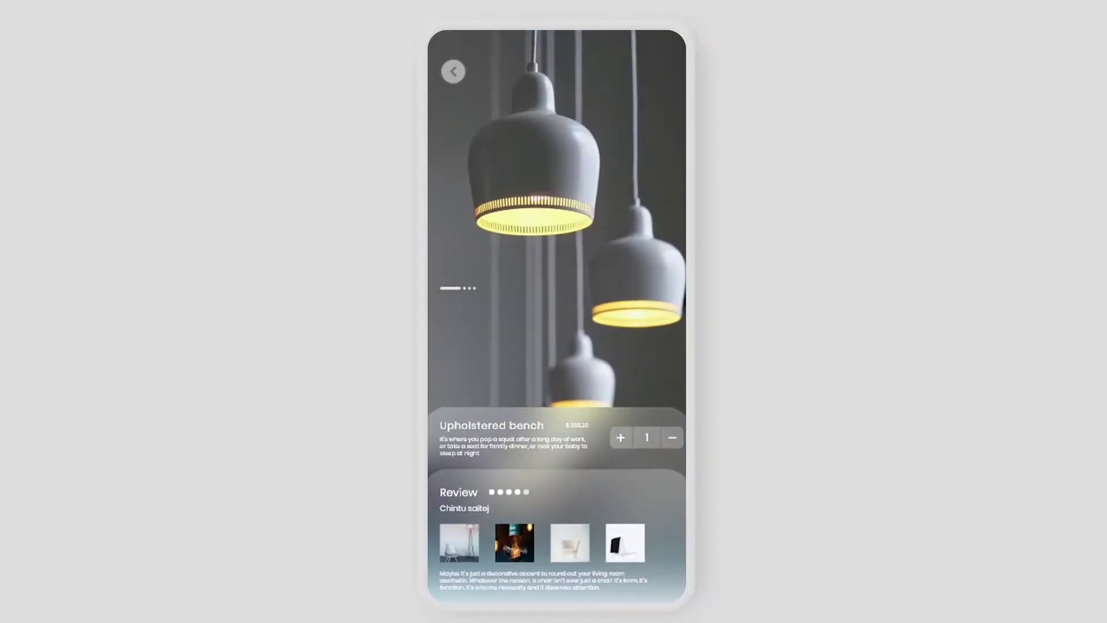
{"action": "scroll", "coordinate": [667, 362], "scroll_direction": "down", "scroll_amount": 3}
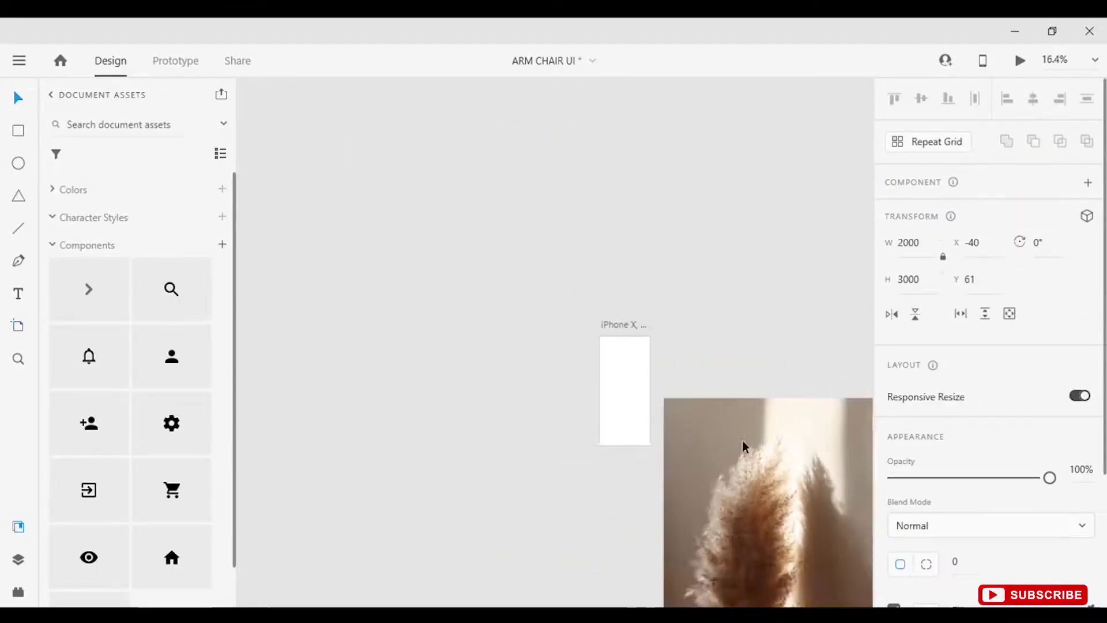
Step: Place the pampas grass photo over the iPhone X artboard and scale it to 598 × 898
{"action": "left_click_drag", "start_coordinate": [742, 444], "coordinate": [565, 271]}
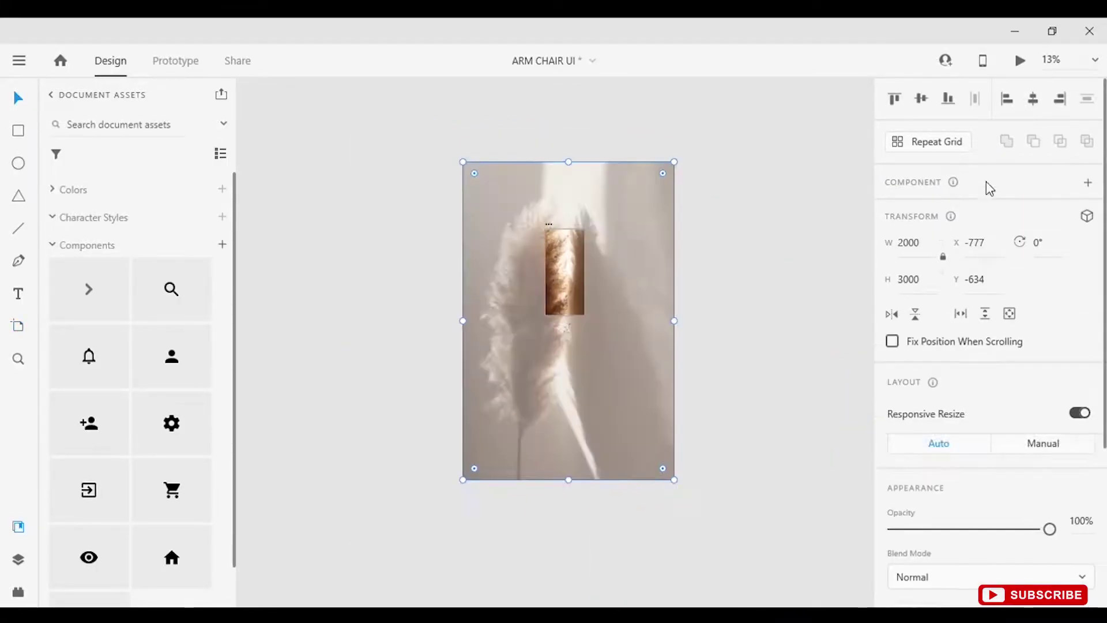
{"action": "key", "text": "ctrl+3"}
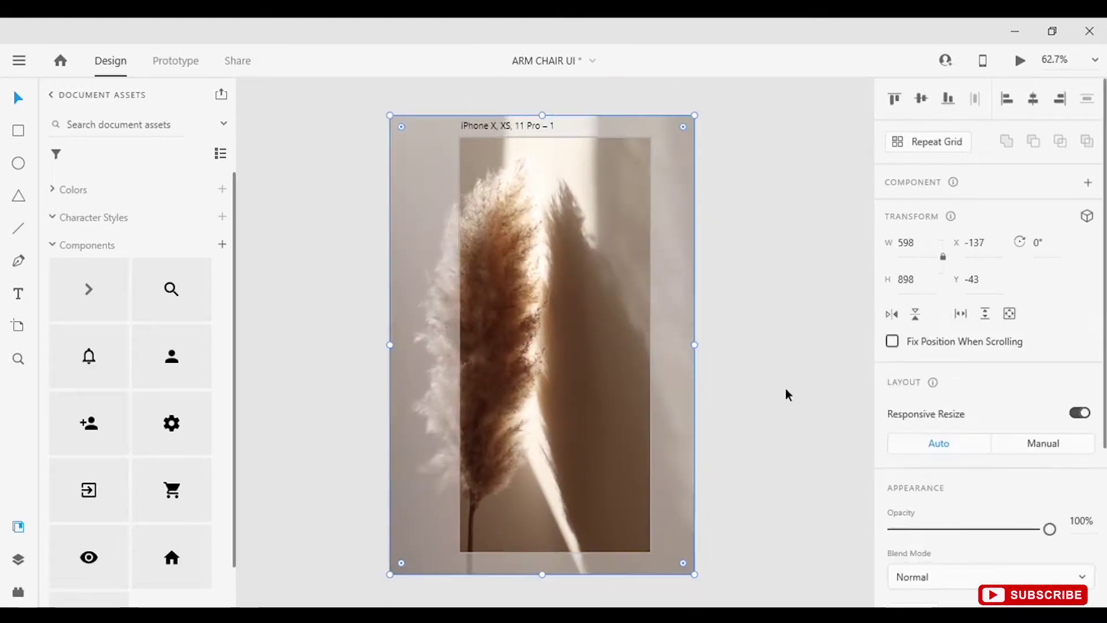
Step: Blur the photo strongly so it serves as the artboard's soft background
{"action": "scroll", "coordinate": [962, 490], "scroll_direction": "down", "scroll_amount": 5}
{"action": "left_click", "coordinate": [894, 501]}
{"action": "left_click_drag", "start_coordinate": [934, 544], "coordinate": [1009, 544]}
{"action": "left_click", "coordinate": [838, 397]}
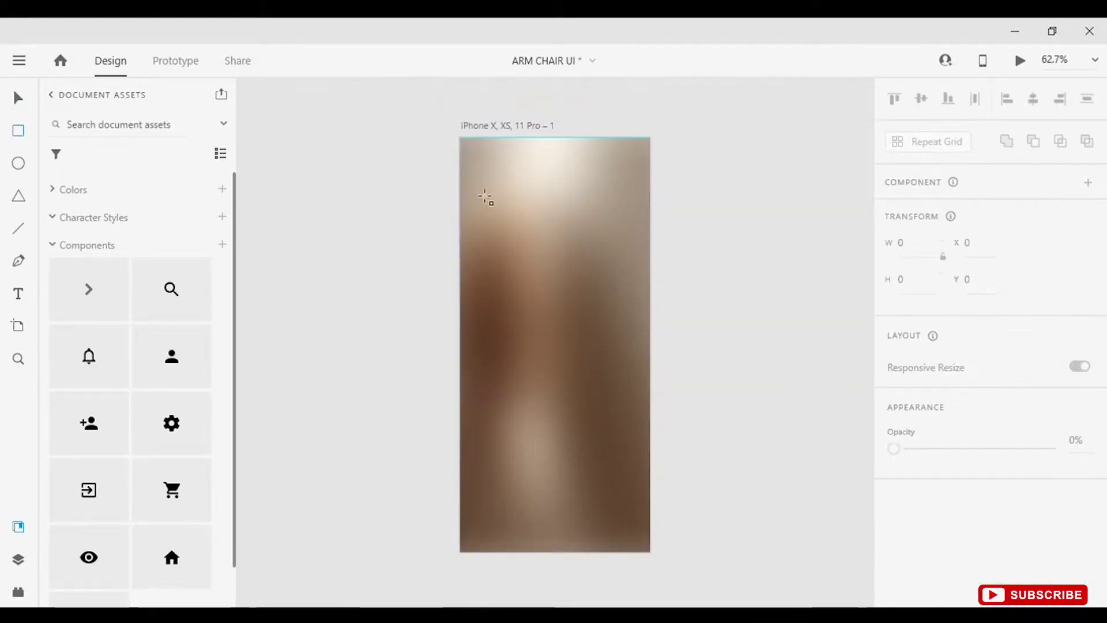
{"action": "left_click", "coordinate": [468, 146]}
{"action": "left_click", "coordinate": [415, 369]}
{"action": "scroll", "coordinate": [497, 328], "scroll_direction": "up", "scroll_amount": 2}
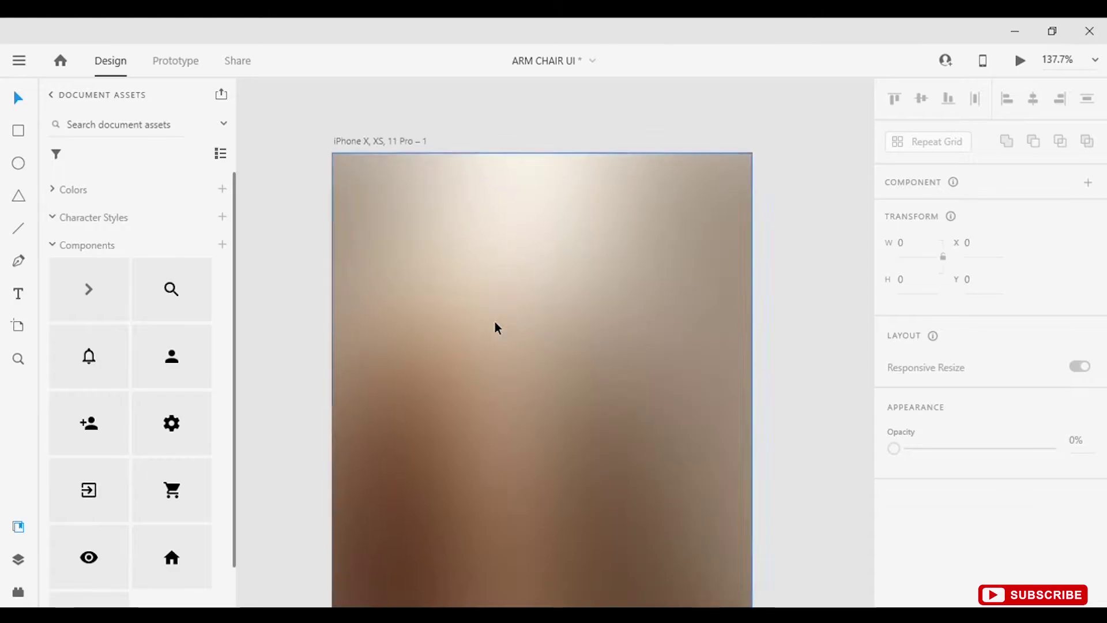
{"action": "scroll", "coordinate": [497, 328], "scroll_direction": "down", "scroll_amount": 3}
{"action": "left_click", "coordinate": [549, 153]}
Step: Draw a borderless white circle about 45 px wide near the artboard's upper-right corner
{"action": "left_click", "coordinate": [18, 163]}
{"action": "scroll", "coordinate": [482, 213], "scroll_direction": "up", "scroll_amount": 4}
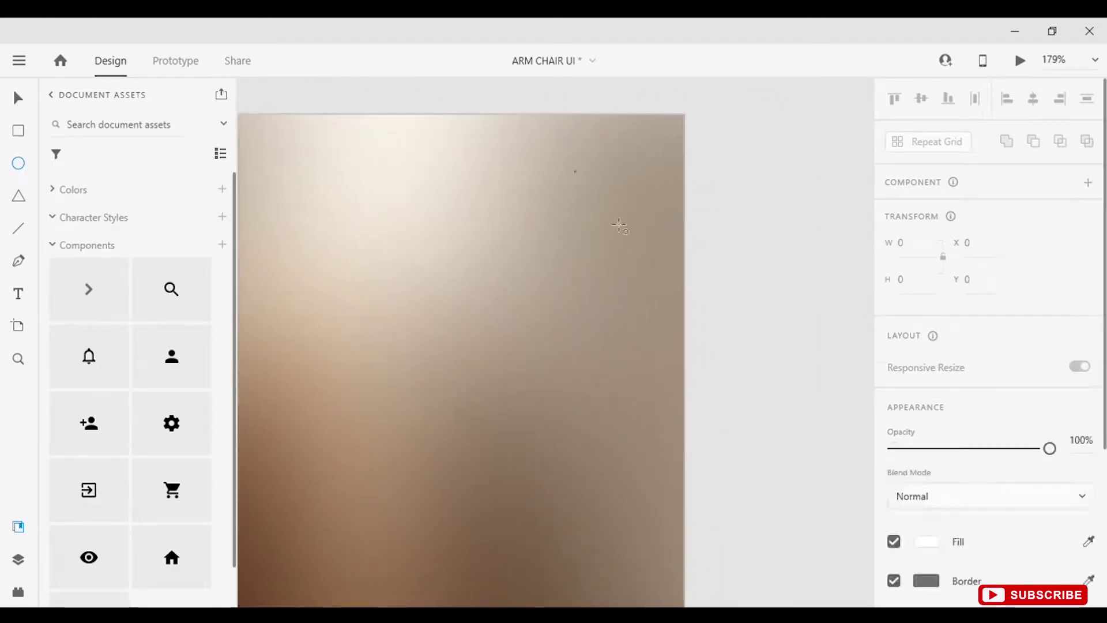
{"action": "left_click_drag", "start_coordinate": [601, 208], "coordinate": [645, 243]}
{"action": "scroll", "coordinate": [942, 450], "scroll_direction": "down", "scroll_amount": 2}
{"action": "scroll", "coordinate": [704, 262], "scroll_direction": "down", "scroll_amount": 4}
{"action": "key", "text": "v"}
{"action": "left_click_drag", "start_coordinate": [604, 179], "coordinate": [600, 183]}
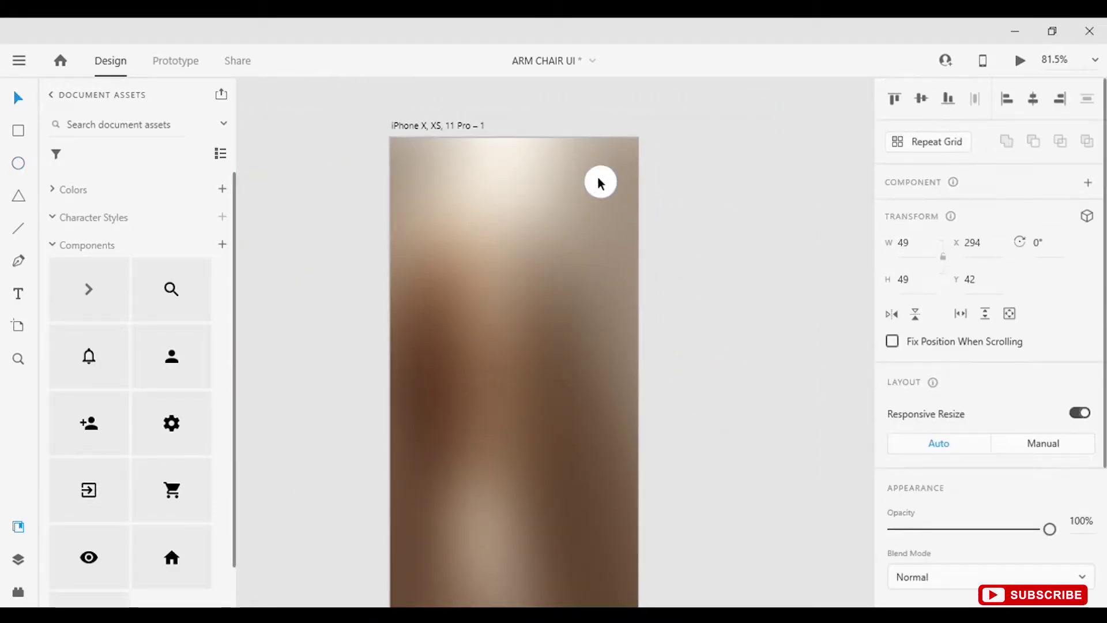
{"action": "key", "text": "ctrl+z"}
{"action": "scroll", "coordinate": [630, 190], "scroll_direction": "up", "scroll_amount": 5}
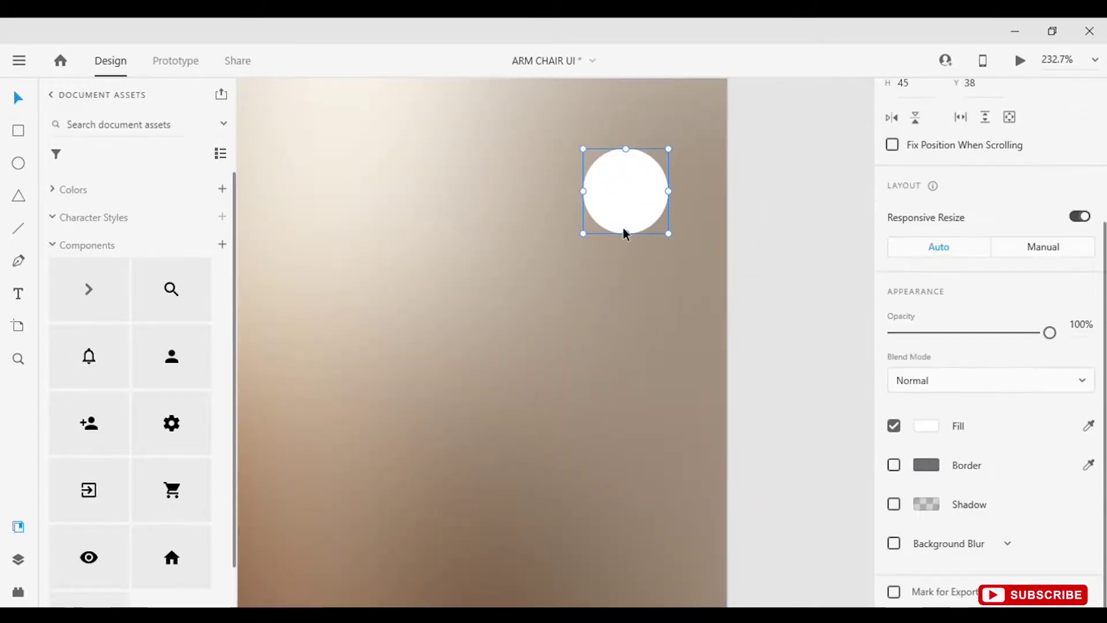
Step: Frame the white circle with a thin grey ring 45 px wide, leaving a small gap between them
{"action": "scroll", "coordinate": [714, 271], "scroll_direction": "down", "scroll_amount": 3}
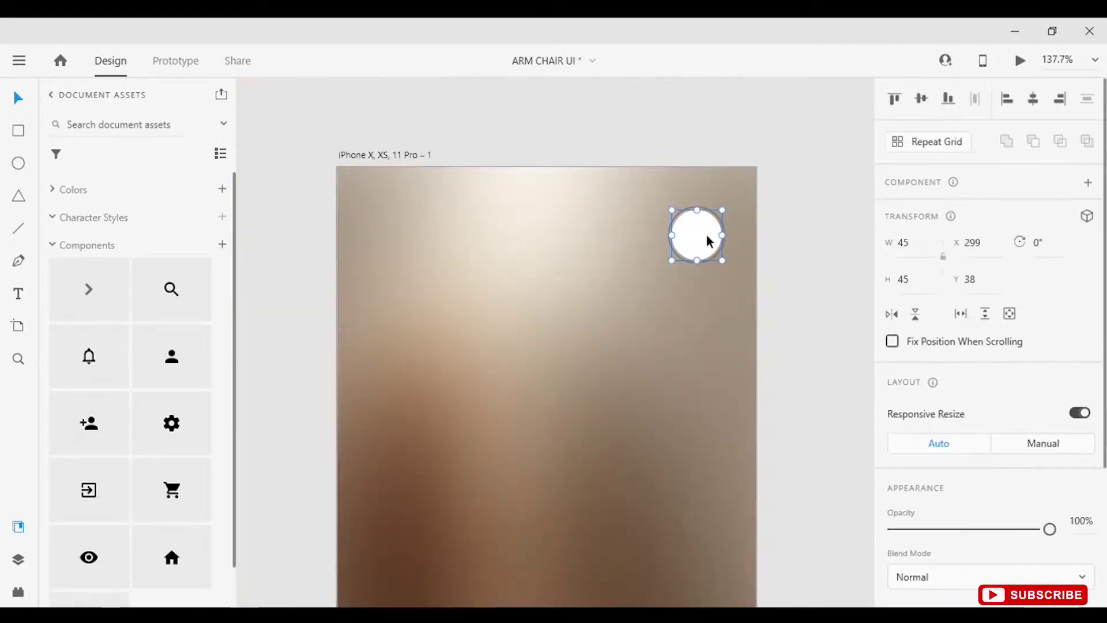
{"action": "scroll", "coordinate": [712, 257], "scroll_direction": "up", "scroll_amount": 3}
{"action": "scroll", "coordinate": [711, 257], "scroll_direction": "left", "scroll_amount": 3}
{"action": "scroll", "coordinate": [717, 311], "scroll_direction": "down", "scroll_amount": 3}
{"action": "scroll", "coordinate": [715, 425], "scroll_direction": "right", "scroll_amount": 3}
{"action": "scroll", "coordinate": [309, 299], "scroll_direction": "up", "scroll_amount": 2}
{"action": "scroll", "coordinate": [585, 297], "scroll_direction": "up", "scroll_amount": 5}
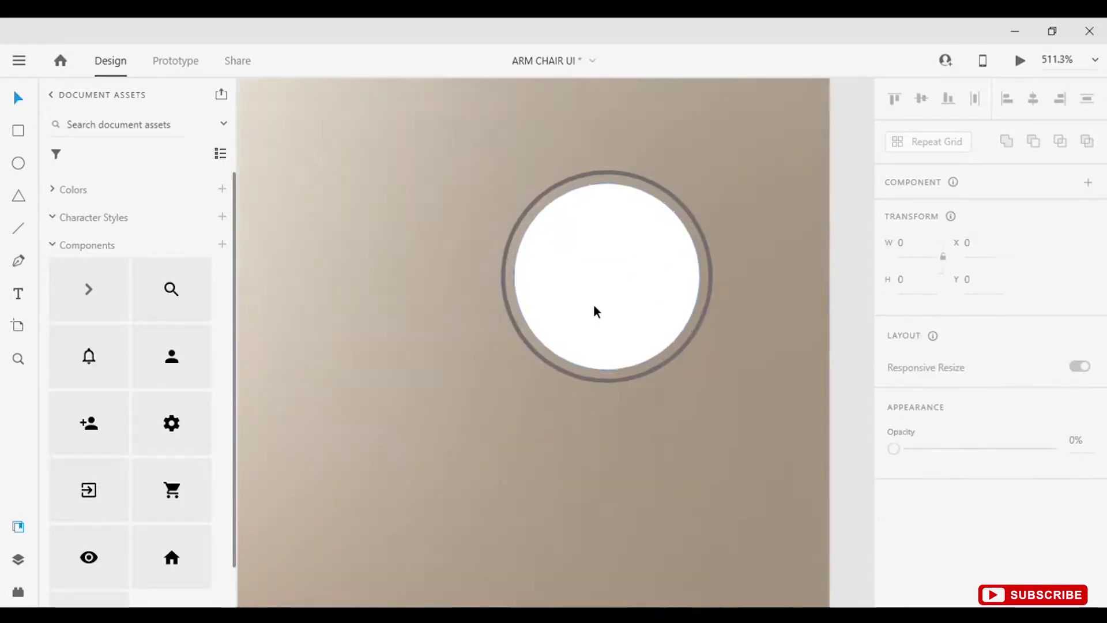
Step: Duplicate the ringed circle to the opposite upper-left corner of the artboard at the same height
{"action": "left_click", "coordinate": [697, 222]}
{"action": "left_click_drag", "start_coordinate": [697, 222], "coordinate": [386, 292]}
{"action": "scroll", "coordinate": [358, 294], "scroll_direction": "down", "scroll_amount": 5}
{"action": "left_click", "coordinate": [741, 301]}
{"action": "scroll", "coordinate": [406, 525], "scroll_direction": "down", "scroll_amount": 2}
{"action": "scroll", "coordinate": [405, 525], "scroll_direction": "right", "scroll_amount": 1}
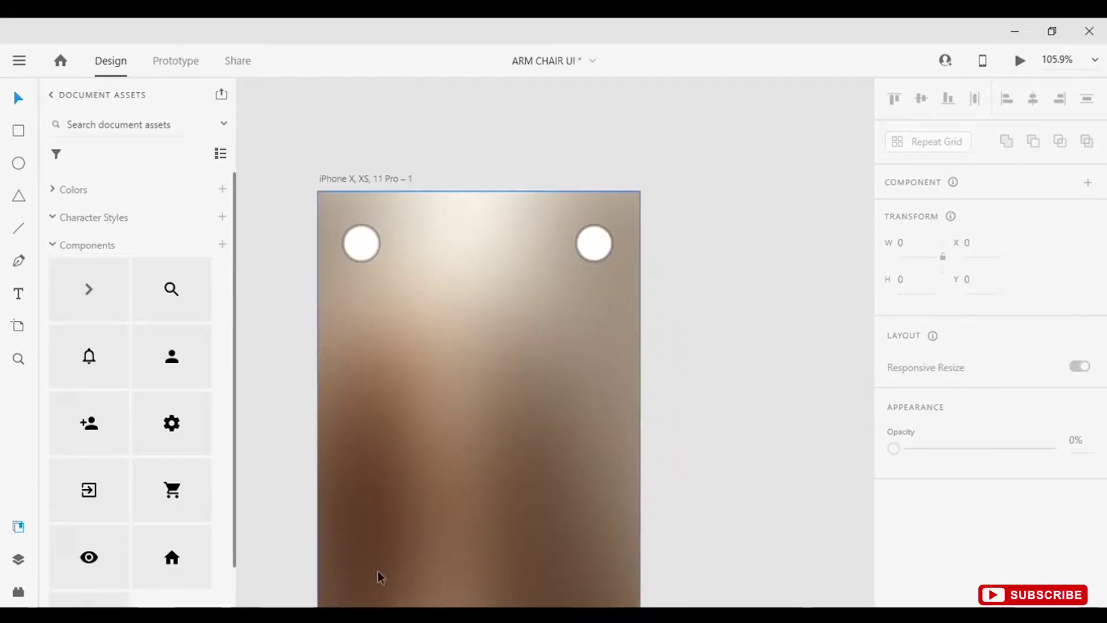
Step: Draw a small dot inside the left ringed circle and fill it with black (000000)
{"action": "scroll", "coordinate": [587, 312], "scroll_direction": "up", "scroll_amount": 5}
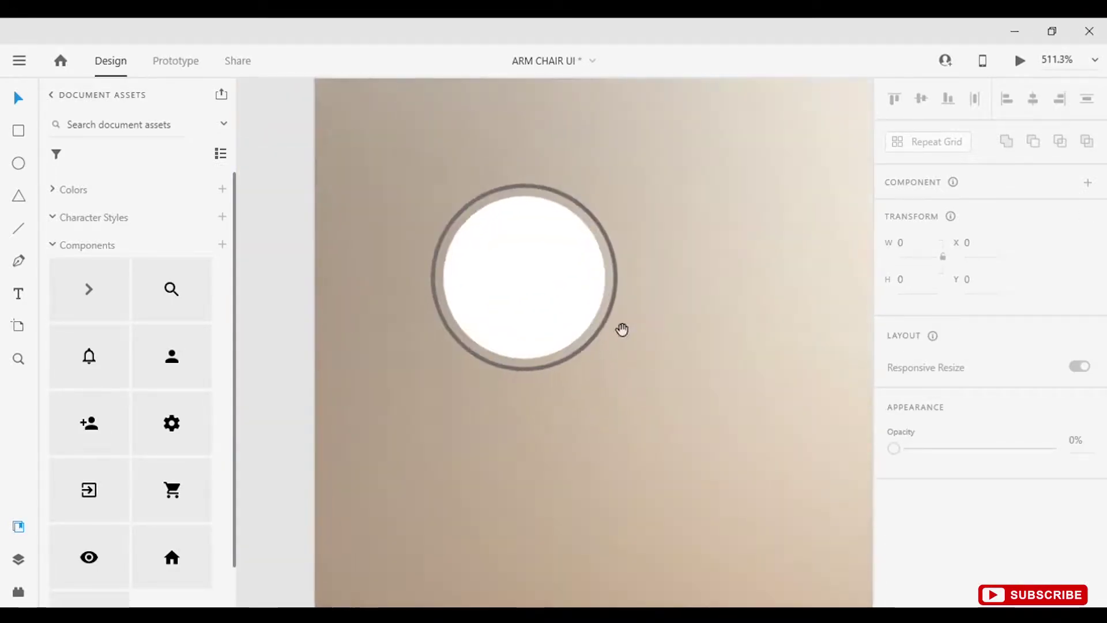
{"action": "scroll", "coordinate": [586, 344], "scroll_direction": "down", "scroll_amount": 3}
{"action": "scroll", "coordinate": [586, 344], "scroll_direction": "up", "scroll_amount": 2}
{"action": "key", "text": "e"}
{"action": "left_click_drag", "start_coordinate": [662, 346], "coordinate": [672, 357]}
{"action": "scroll", "coordinate": [980, 288], "scroll_direction": "down", "scroll_amount": 3}
{"action": "left_click", "coordinate": [926, 425]}
{"action": "type", "text": "000000"}
{"action": "key", "text": "Escape"}
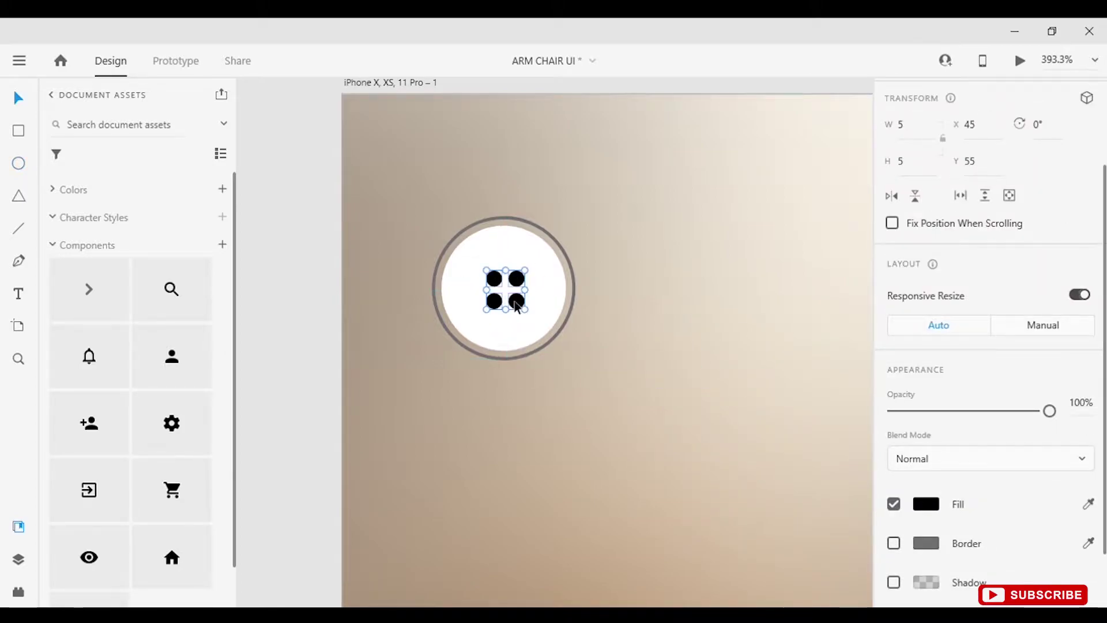
Step: Try a more widely spaced arrangement of four 3 px black dots inside the left circle
{"action": "key", "text": "Escape"}
{"action": "scroll", "coordinate": [518, 298], "scroll_direction": "up", "scroll_amount": 3}
{"action": "double_click", "coordinate": [519, 298]}
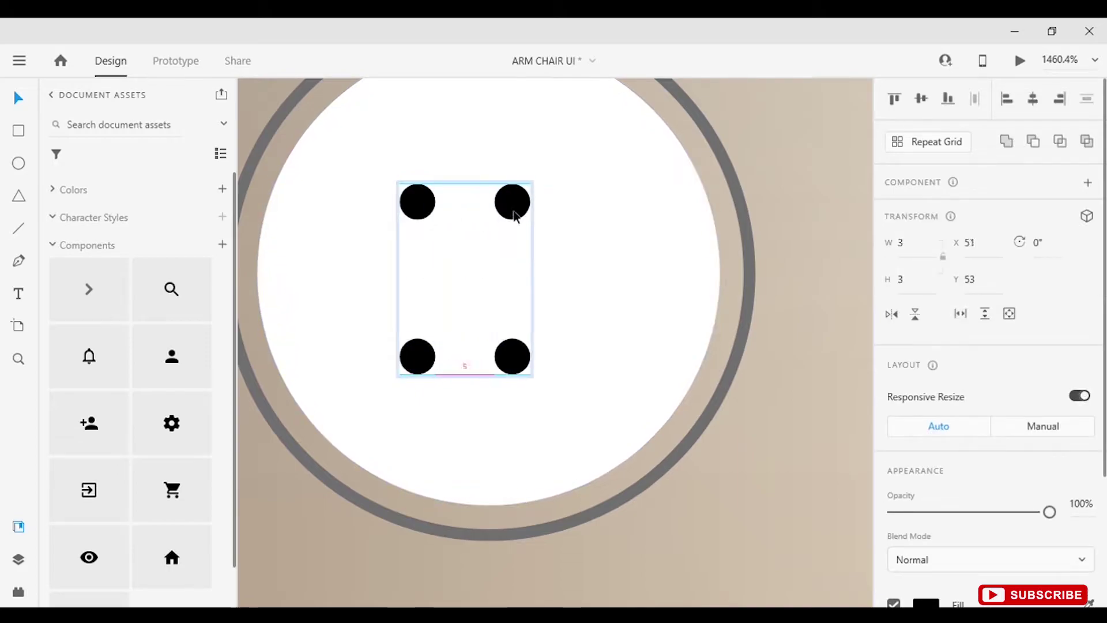
Step: Rebuild the menu icon from four 5 px grey (#747474) dots inside the left circle
{"action": "scroll", "coordinate": [724, 435], "scroll_direction": "down", "scroll_amount": 5}
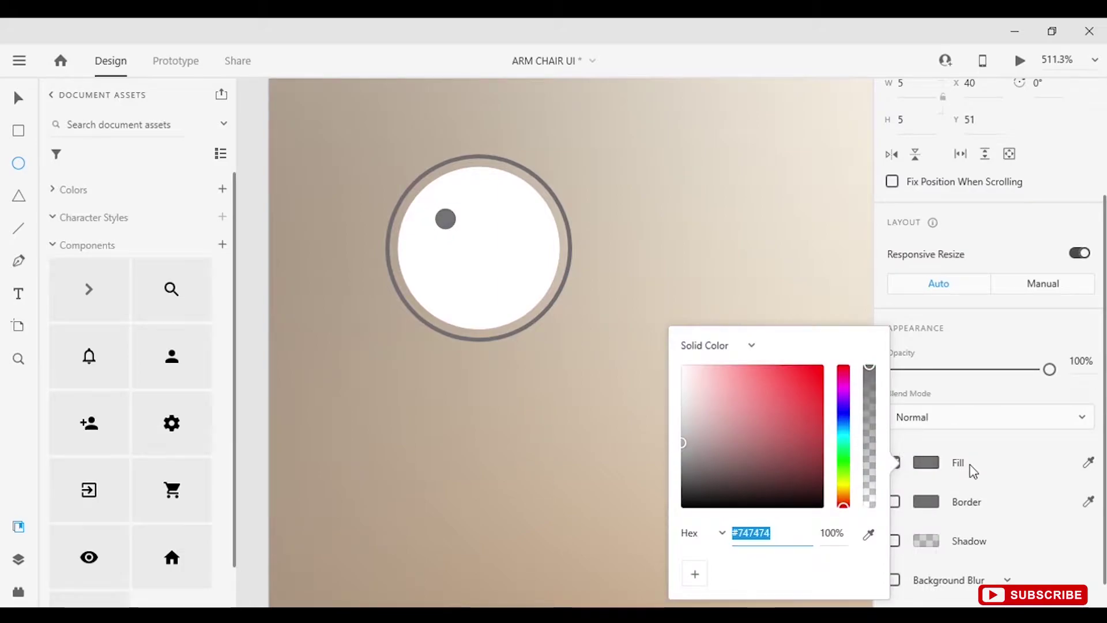
{"action": "left_click", "coordinate": [448, 220]}
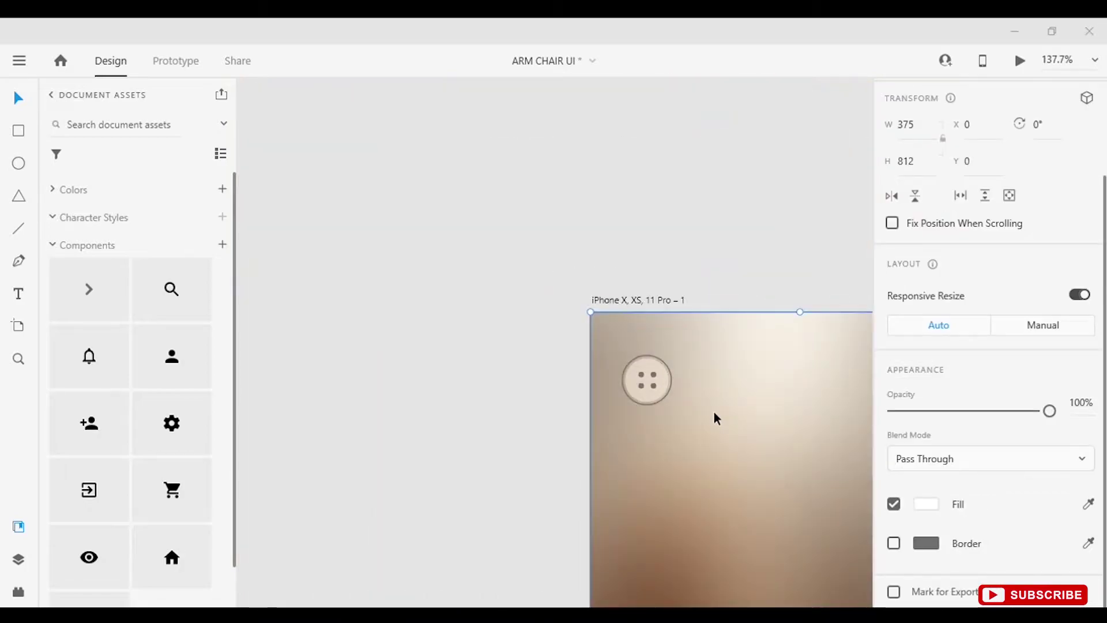
{"action": "key", "text": "ctrl+0"}
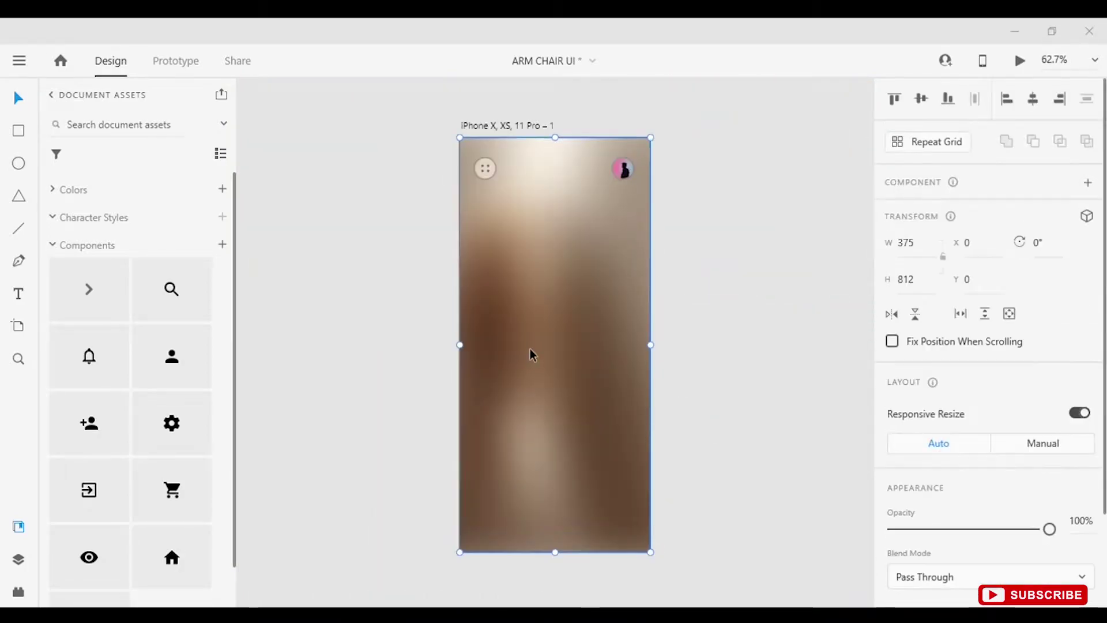
Step: Add the two-line greeting "Hello, Welcome to shopping." beneath the menu button
{"action": "left_click", "coordinate": [402, 369]}
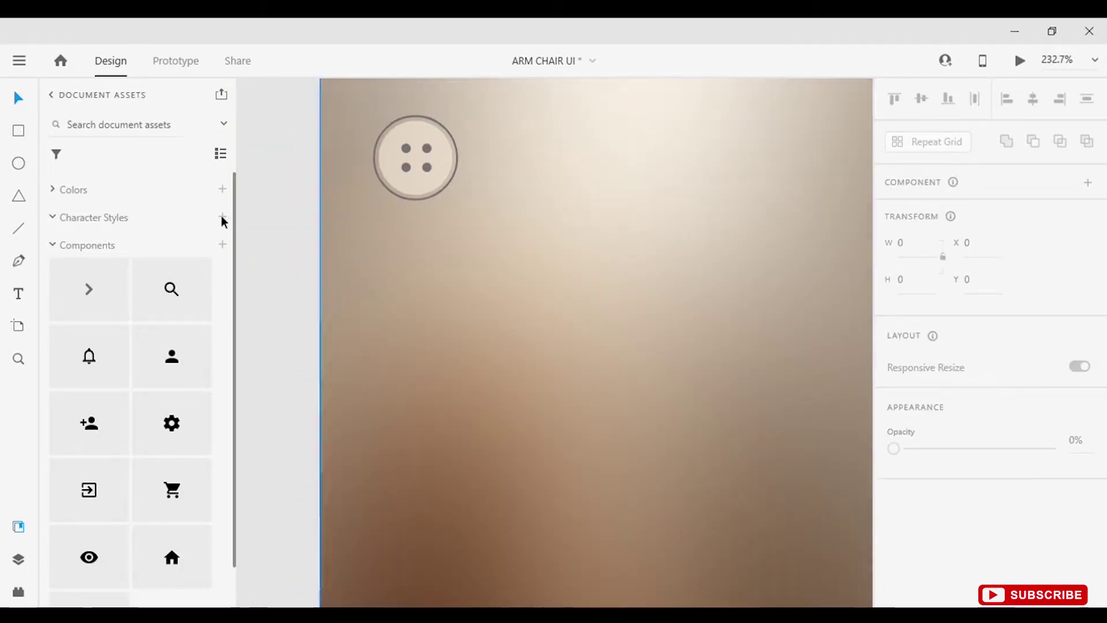
{"action": "key", "text": "t"}
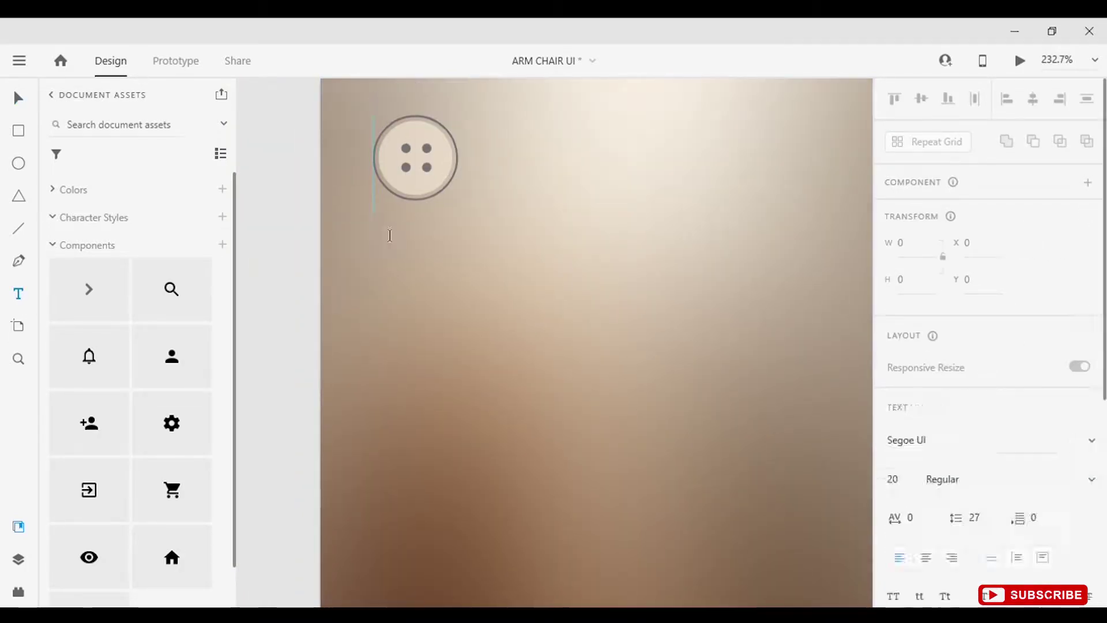
{"action": "left_click", "coordinate": [379, 215]}
{"action": "type", "text": "Hello,"}
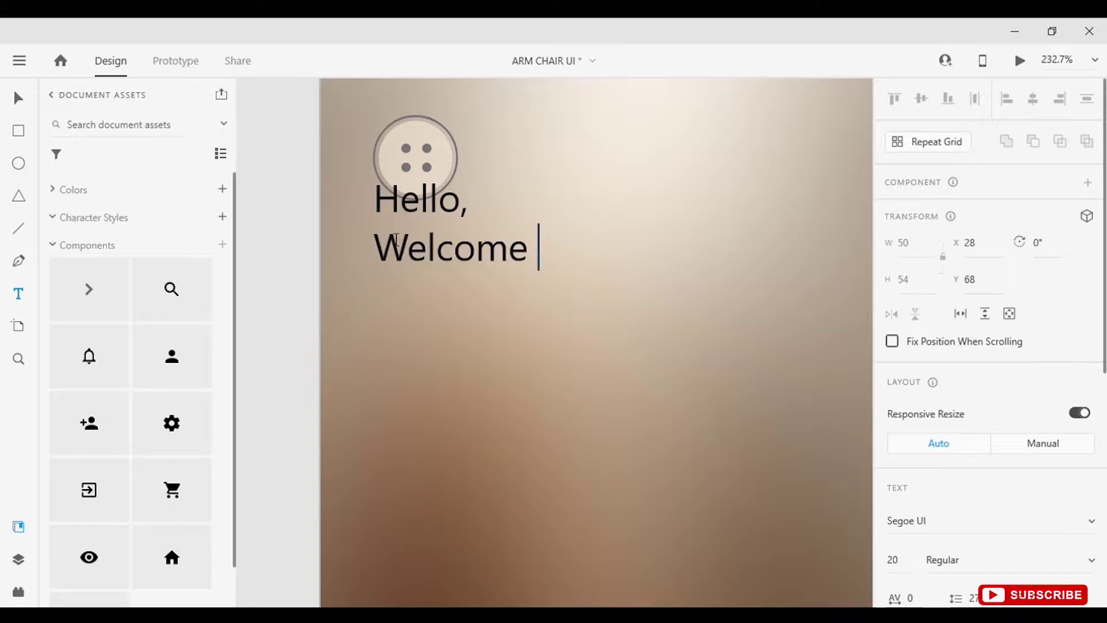
{"action": "type", "text": "."}
Step: Set the greeting text's font size to 10
{"action": "key", "text": "ctrl+a"}
{"action": "scroll", "coordinate": [969, 576], "scroll_direction": "down", "scroll_amount": 3}
{"action": "left_click", "coordinate": [896, 400]}
{"action": "type", "text": "10"}
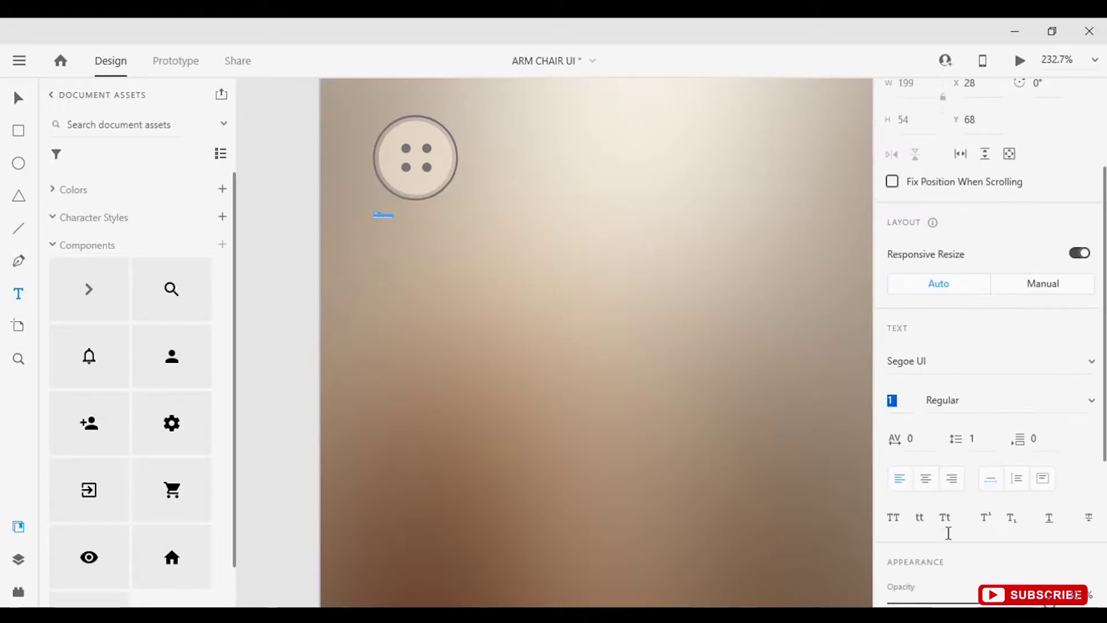
{"action": "key", "text": "Escape"}
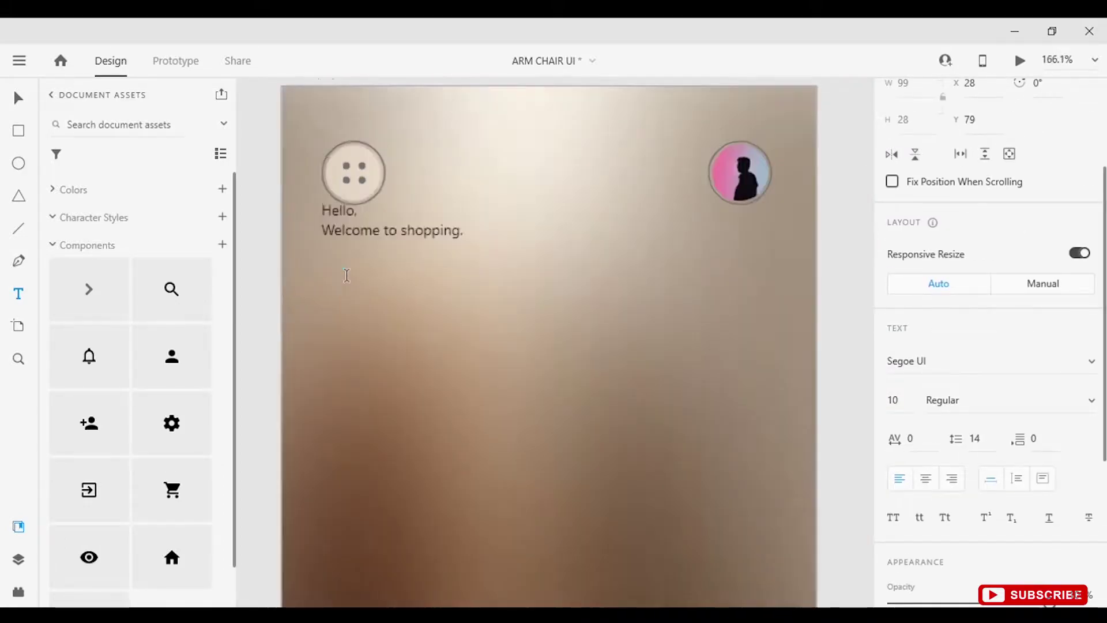
{"action": "left_click", "coordinate": [340, 277]}
{"action": "key", "text": "Escape"}
Step: Set the greeting text's line spacing to 12
{"action": "double_click", "coordinate": [388, 223]}
{"action": "left_click", "coordinate": [978, 439]}
{"action": "type", "text": "12"}
{"action": "key", "text": "Return"}
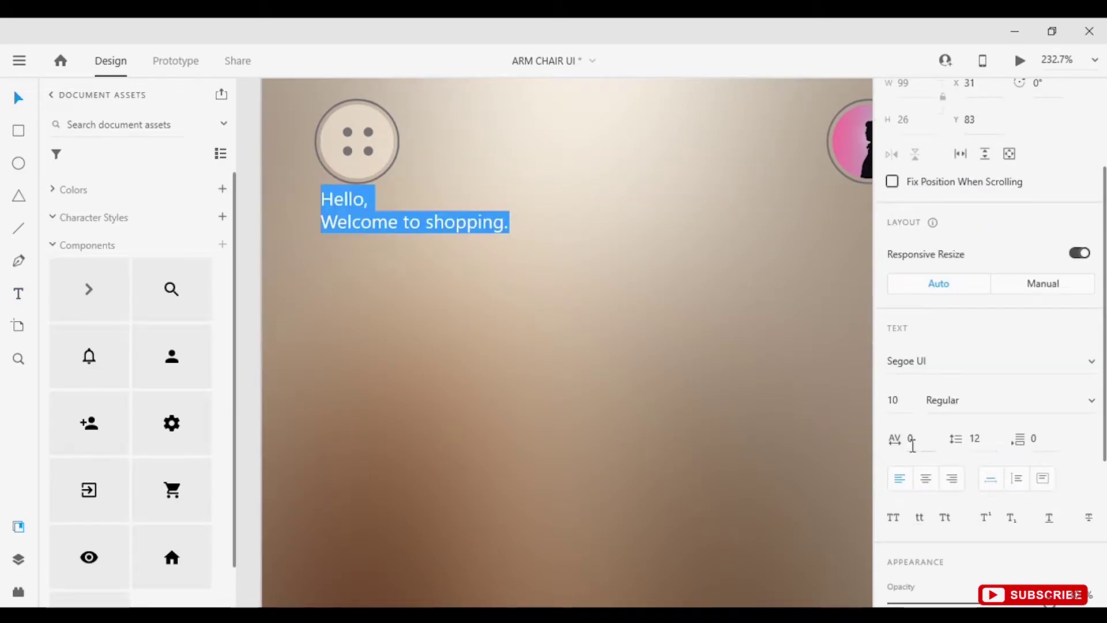
Step: Change the greeting text's fill colour to grey
{"action": "scroll", "coordinate": [923, 450], "scroll_direction": "down", "scroll_amount": 5}
{"action": "left_click", "coordinate": [926, 457]}
{"action": "left_click", "coordinate": [661, 420]}
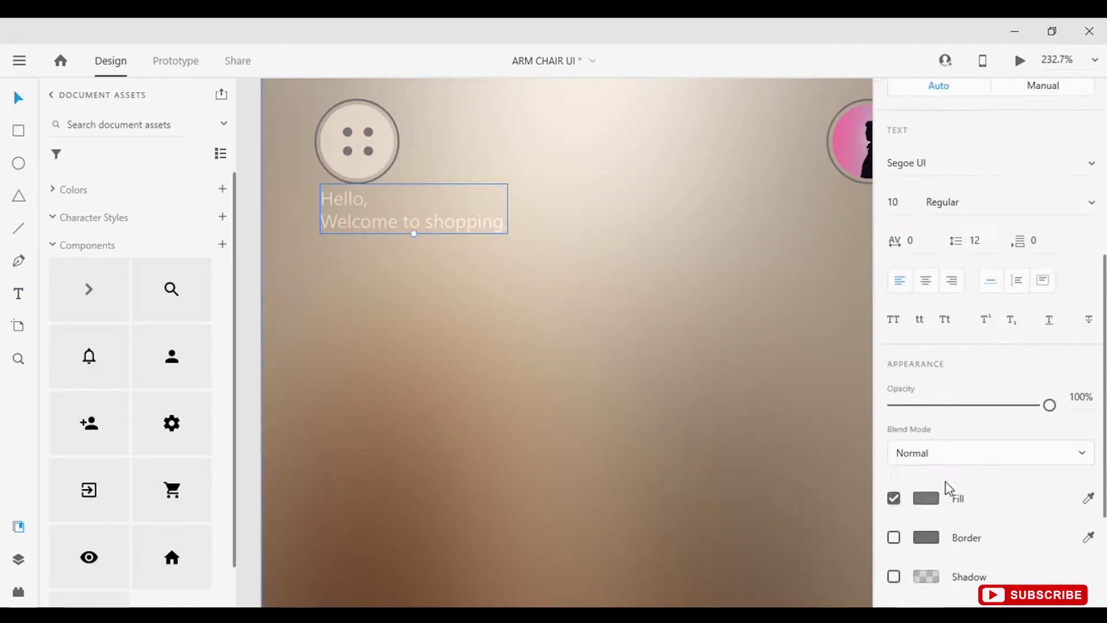
{"action": "left_click", "coordinate": [926, 497]}
{"action": "scroll", "coordinate": [974, 583], "scroll_direction": "down", "scroll_amount": 2}
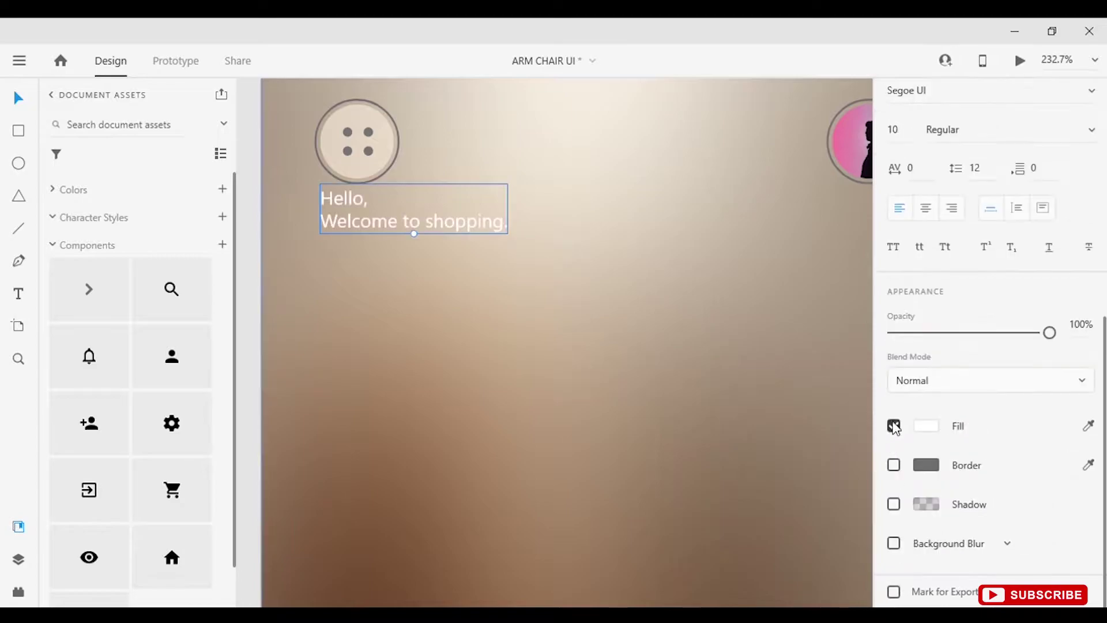
{"action": "left_click", "coordinate": [926, 425]}
{"action": "left_click_drag", "start_coordinate": [691, 406], "coordinate": [660, 405]}
{"action": "key", "text": "Escape"}
{"action": "left_click", "coordinate": [573, 341]}
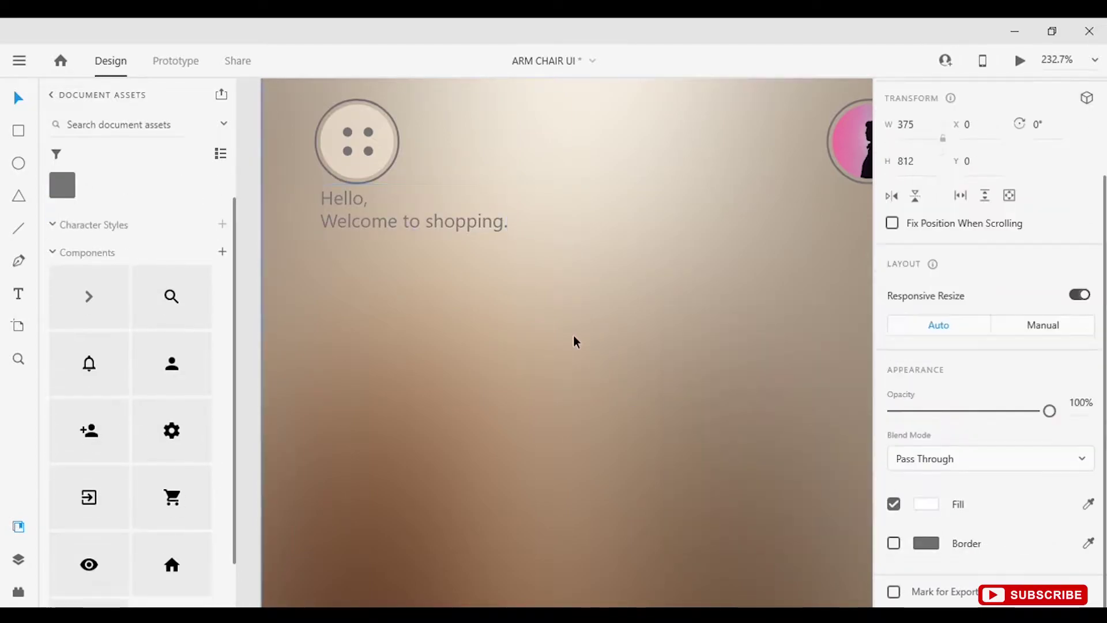
Step: Examine the profile picture circle and the menu button up close
{"action": "scroll", "coordinate": [487, 371], "scroll_direction": "down", "scroll_amount": 6}
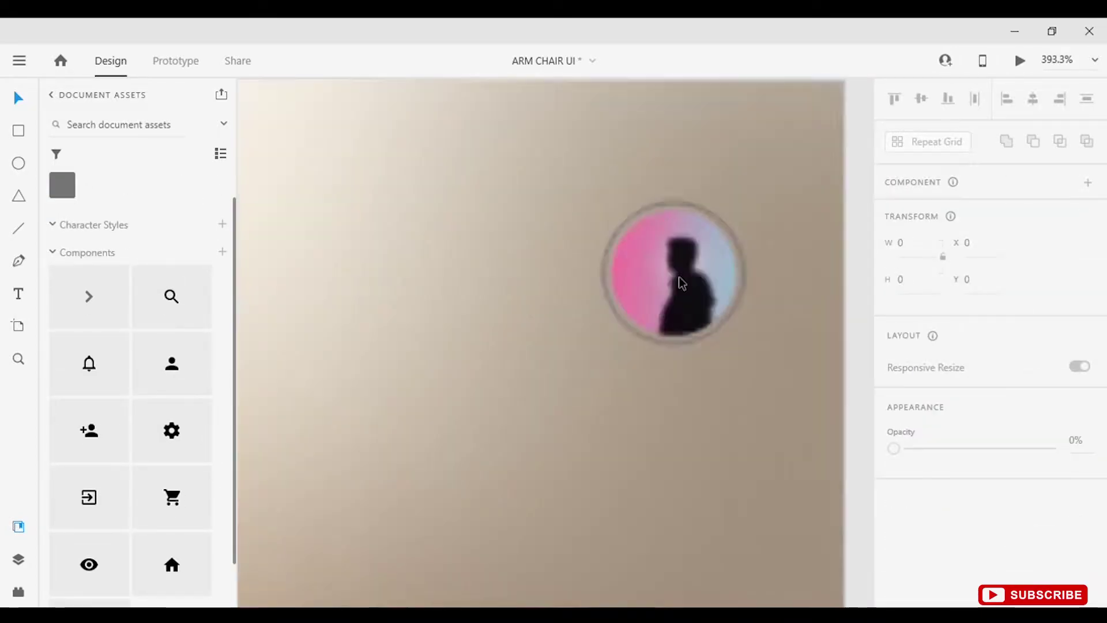
{"action": "left_click", "coordinate": [475, 293]}
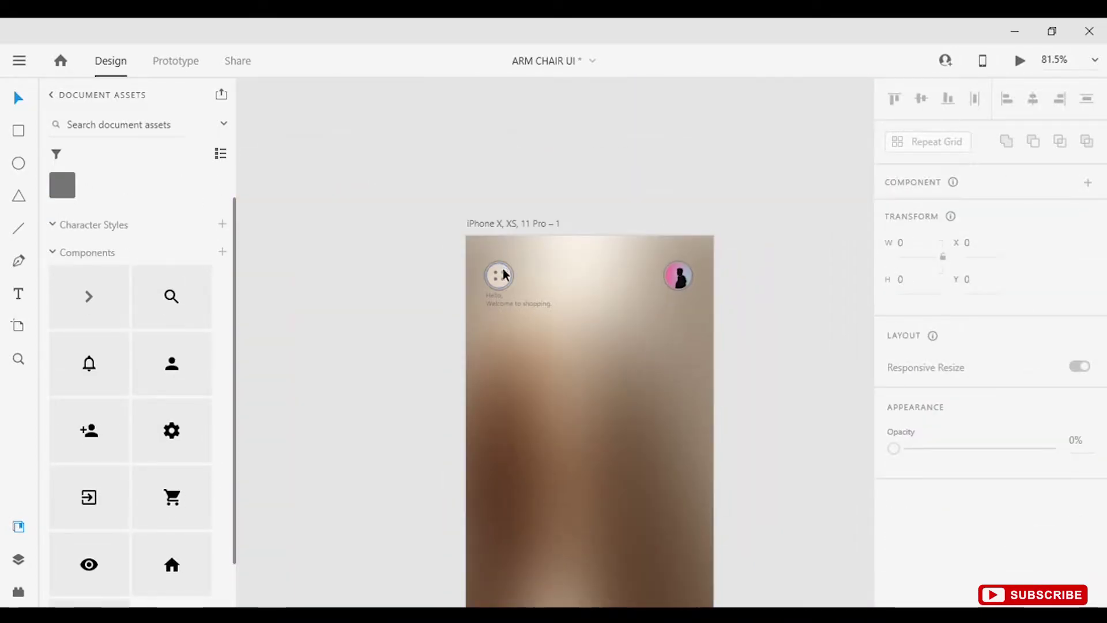
{"action": "scroll", "coordinate": [496, 278], "scroll_direction": "up", "scroll_amount": 6}
{"action": "key", "text": "Escape"}
{"action": "scroll", "coordinate": [495, 246], "scroll_direction": "up", "scroll_amount": 3}
{"action": "left_click", "coordinate": [510, 238]}
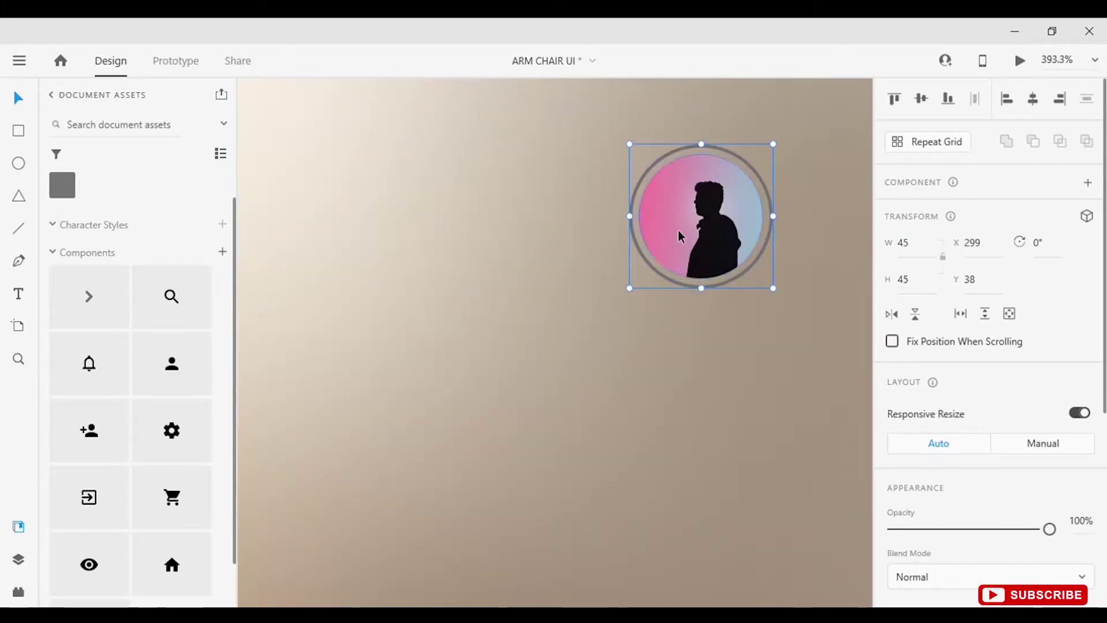
{"action": "scroll", "coordinate": [680, 234], "scroll_direction": "down", "scroll_amount": 6}
{"action": "key", "text": "Escape"}
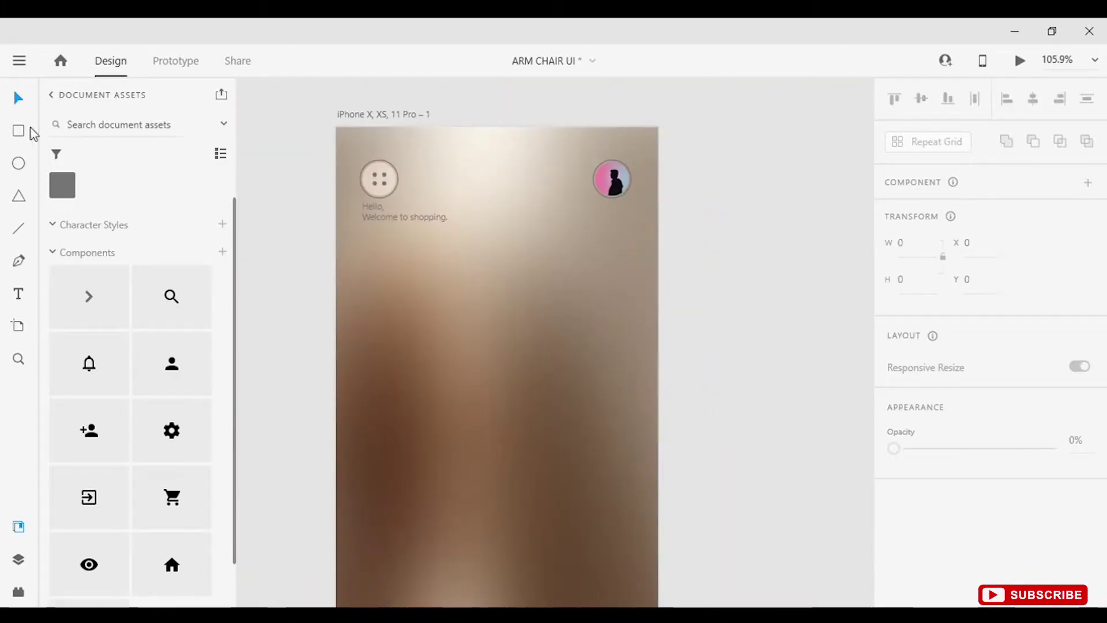
Step: Draw a 313 × 54 search bar below the greeting with rounded corners and a translucent background blur
{"action": "key", "text": "r"}
{"action": "mouse_move", "coordinate": [362, 245]}
{"action": "left_mouse_down"}
{"action": "mouse_move", "coordinate": [473, 284]}
{"action": "mouse_move", "coordinate": [642, 301]}
{"action": "left_mouse_up"}
{"action": "scroll", "coordinate": [990, 403], "scroll_direction": "down", "scroll_amount": 5}
{"action": "left_click", "coordinate": [892, 542]}
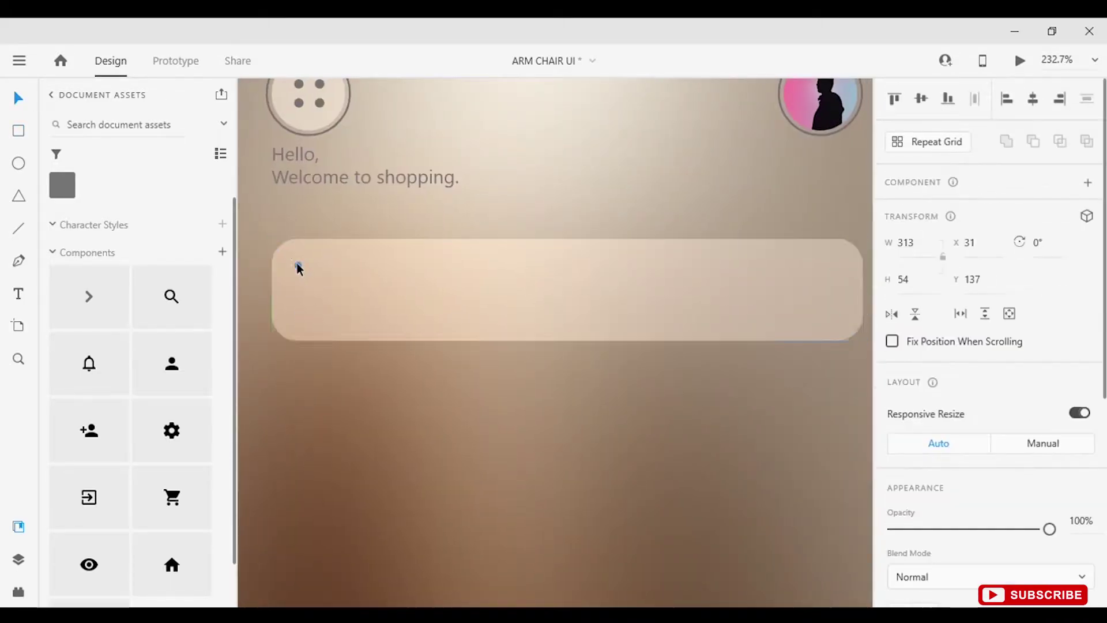
{"action": "scroll", "coordinate": [1000, 433], "scroll_direction": "down", "scroll_amount": 3}
{"action": "left_click", "coordinate": [741, 434]}
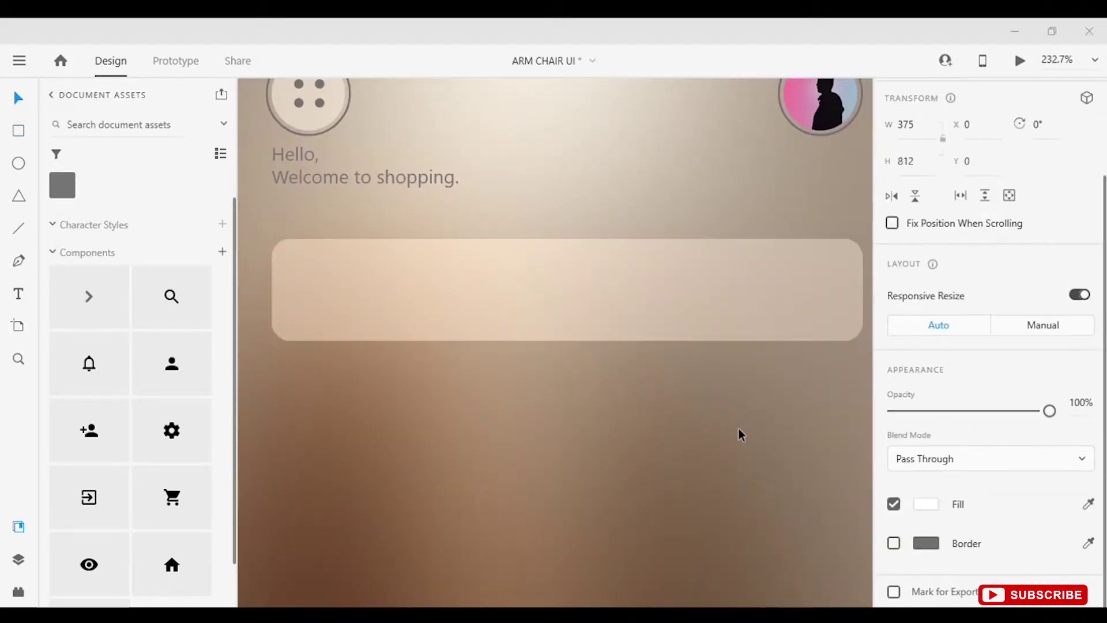
Step: Place the search icon component inside the search bar near its left end and colour it grey
{"action": "scroll", "coordinate": [741, 435], "scroll_direction": "left", "scroll_amount": 2}
{"action": "left_click_drag", "start_coordinate": [172, 300], "coordinate": [389, 309]}
{"action": "left_click", "coordinate": [923, 539]}
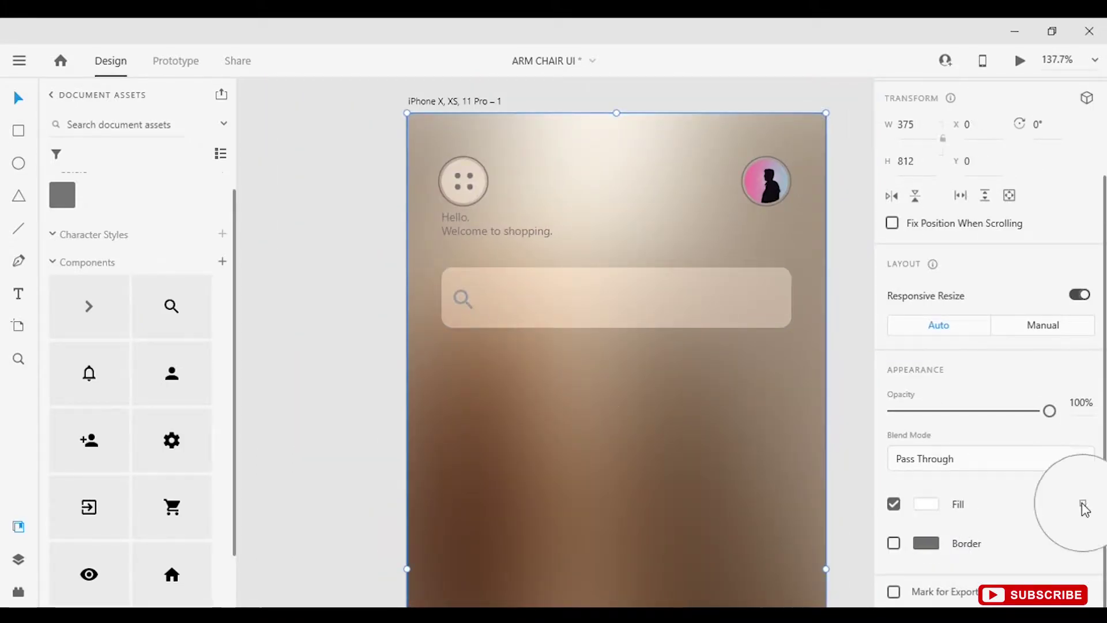
{"action": "scroll", "coordinate": [364, 294], "scroll_direction": "up", "scroll_amount": 5}
{"action": "left_click", "coordinate": [379, 292]}
{"action": "left_click", "coordinate": [407, 320]}
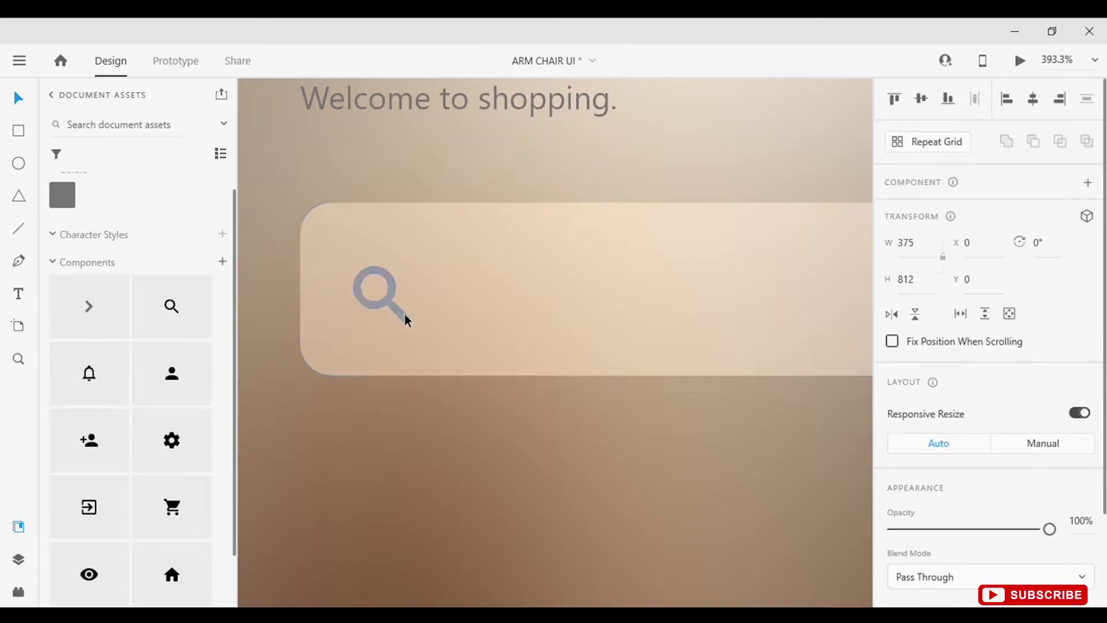
Step: Add the text "Search" beside the search icon, at size 14 with character spacing 125
{"action": "scroll", "coordinate": [406, 320], "scroll_direction": "down", "scroll_amount": 5}
{"action": "key", "text": "t"}
{"action": "left_click", "coordinate": [398, 297]}
{"action": "type", "text": "Sear"}
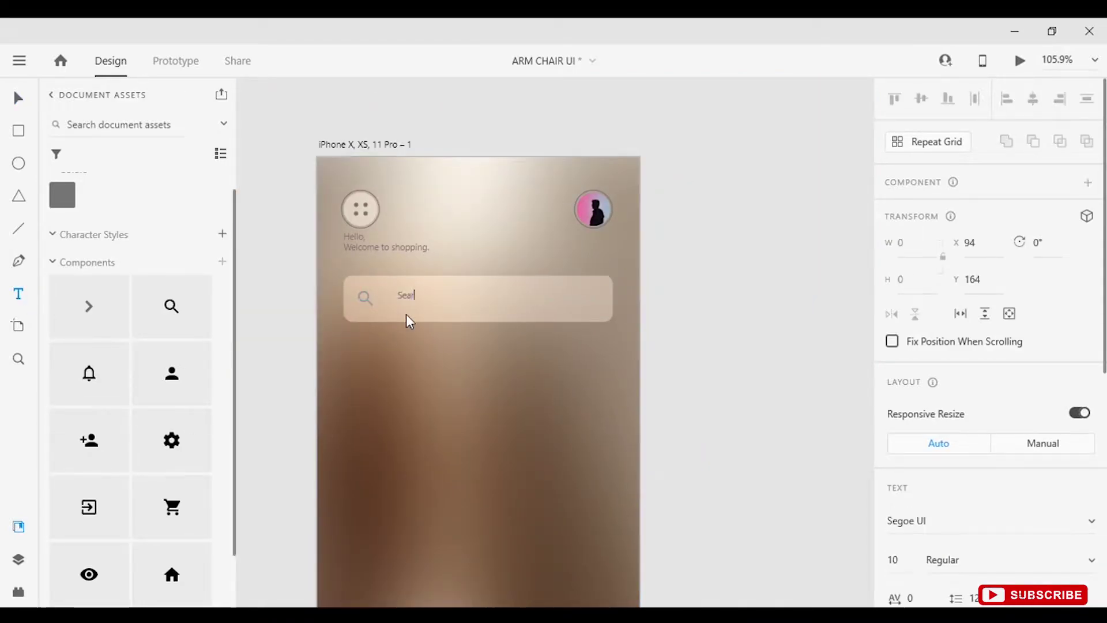
{"action": "type", "text": "ch"}
{"action": "scroll", "coordinate": [410, 321], "scroll_direction": "up", "scroll_amount": 3}
{"action": "key", "text": "Escape"}
{"action": "scroll", "coordinate": [921, 376], "scroll_direction": "down", "scroll_amount": 5}
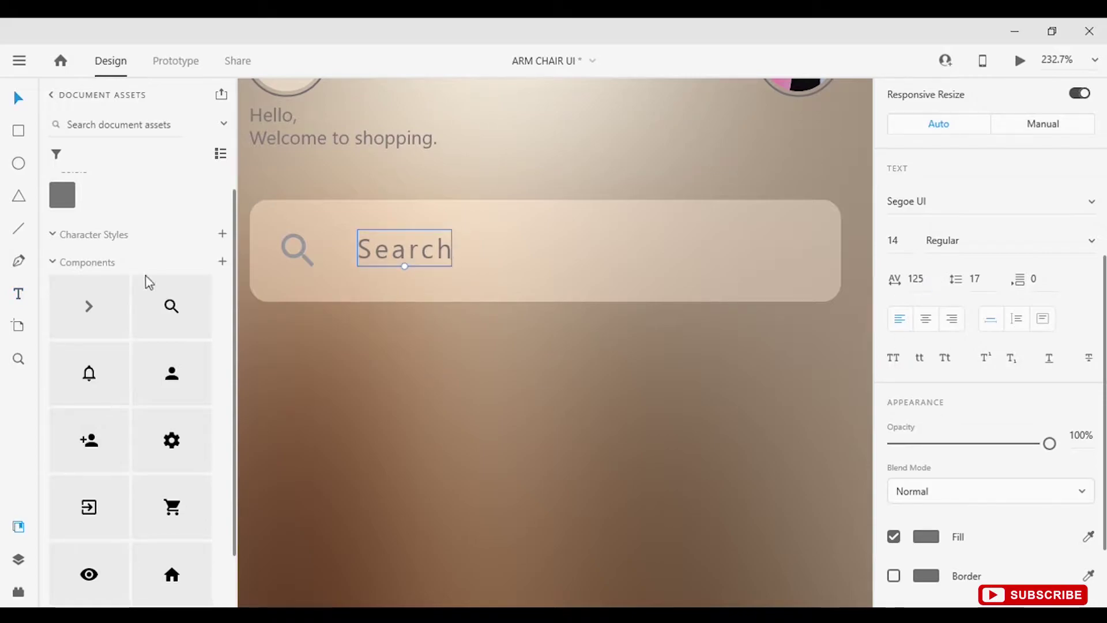
{"action": "left_click_drag", "start_coordinate": [415, 248], "coordinate": [421, 250]}
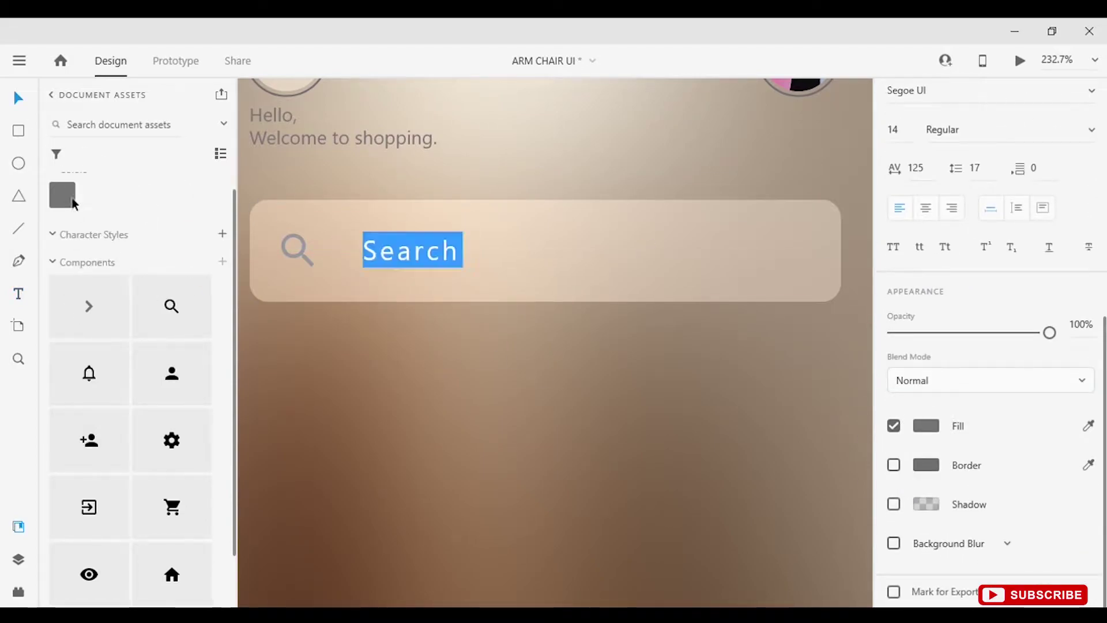
Step: Try giving the Search text the same lighter grey fill as the search icon
{"action": "scroll", "coordinate": [415, 299], "scroll_direction": "up", "scroll_amount": 3}
{"action": "scroll", "coordinate": [415, 299], "scroll_direction": "up", "scroll_amount": 3}
{"action": "double_click", "coordinate": [494, 274]}
{"action": "key", "text": "Escape"}
{"action": "left_click", "coordinate": [927, 425]}
{"action": "left_click_drag", "start_coordinate": [721, 426], "coordinate": [662, 477]}
{"action": "key", "text": "ctrl+z"}
{"action": "left_click", "coordinate": [769, 464]}
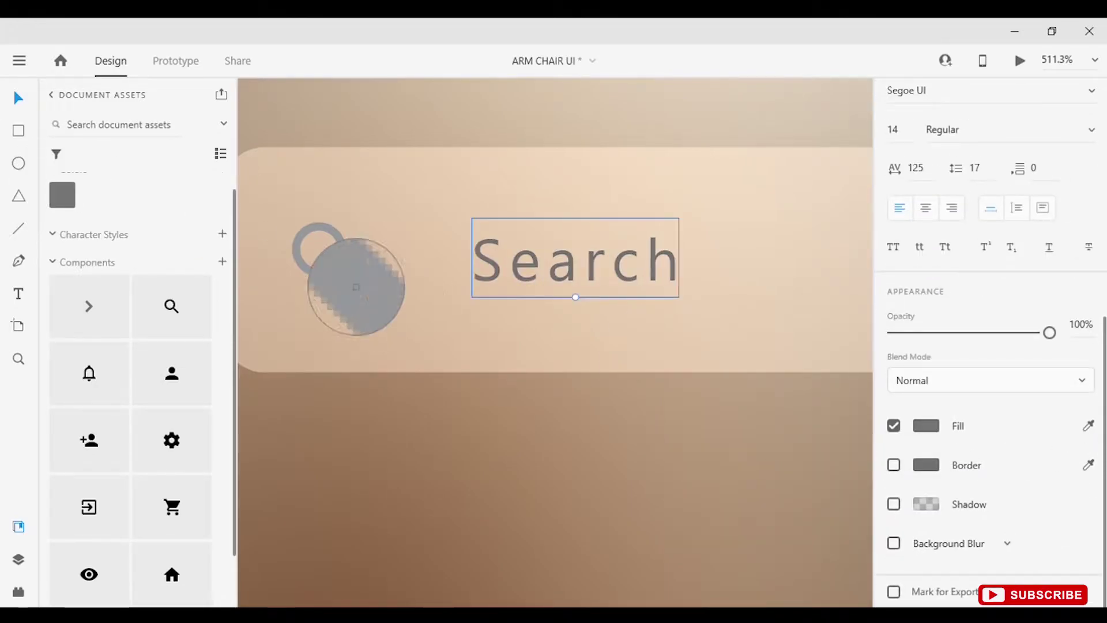
{"action": "left_click", "coordinate": [348, 279]}
{"action": "key", "text": "ctrl+0"}
{"action": "scroll", "coordinate": [573, 370], "scroll_direction": "up", "scroll_amount": 5}
{"action": "left_click", "coordinate": [574, 388]}
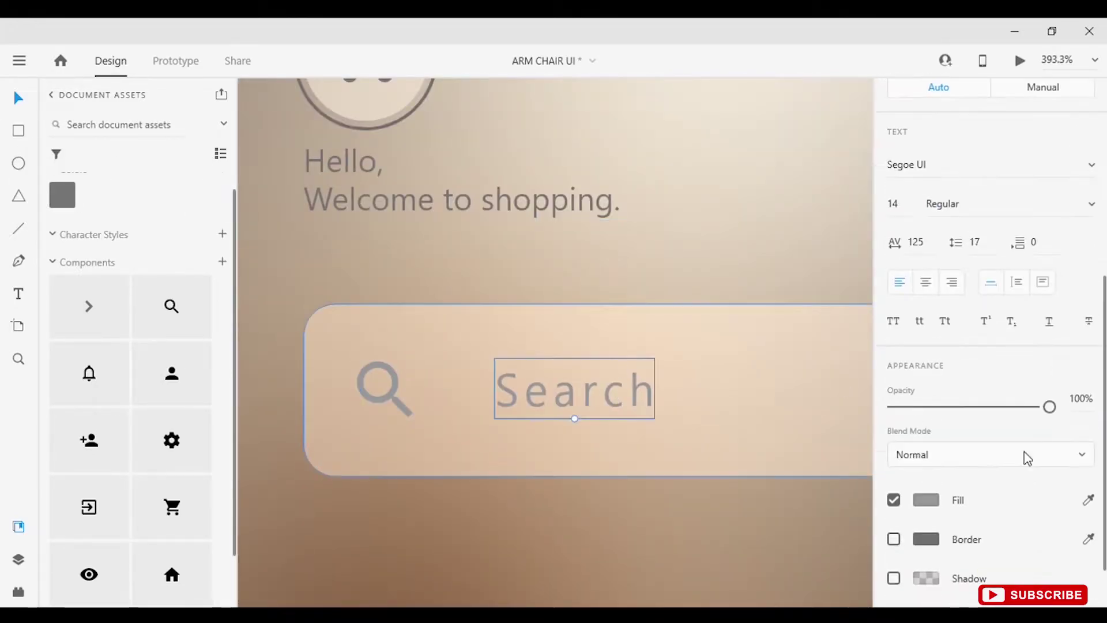
Step: Match the Search text's fill to the greeting's darker grey and set its opacity to 54%
{"action": "left_click", "coordinate": [465, 201]}
{"action": "left_click", "coordinate": [410, 385]}
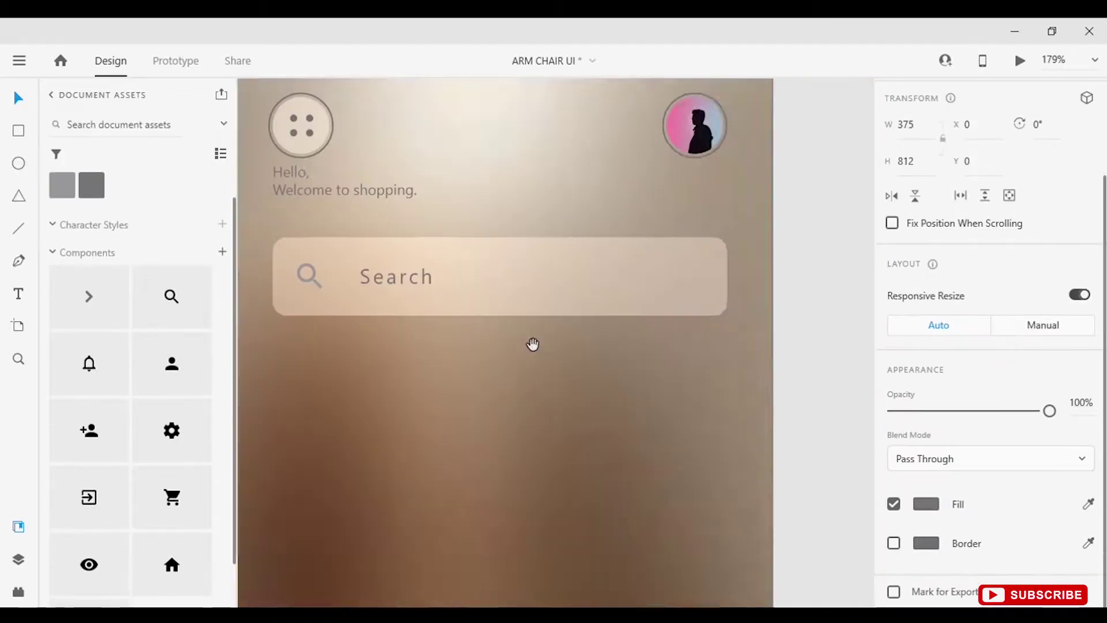
{"action": "scroll", "coordinate": [531, 346], "scroll_direction": "down", "scroll_amount": 3}
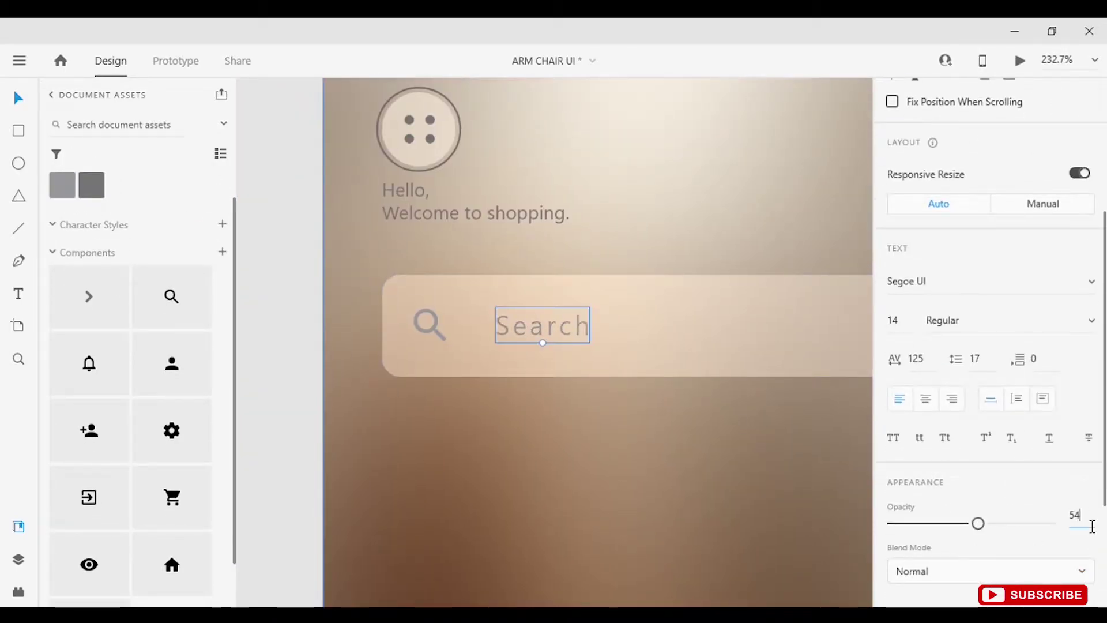
{"action": "scroll", "coordinate": [539, 489], "scroll_direction": "down", "scroll_amount": 5}
{"action": "left_click", "coordinate": [556, 438]}
{"action": "key", "text": "ctrl+shift+s"}
{"action": "key", "text": "Escape"}
Step: Slightly reduce the search bar's height by raising its lower edge
{"action": "scroll", "coordinate": [510, 431], "scroll_direction": "up", "scroll_amount": 4}
{"action": "scroll", "coordinate": [562, 389], "scroll_direction": "down", "scroll_amount": 1}
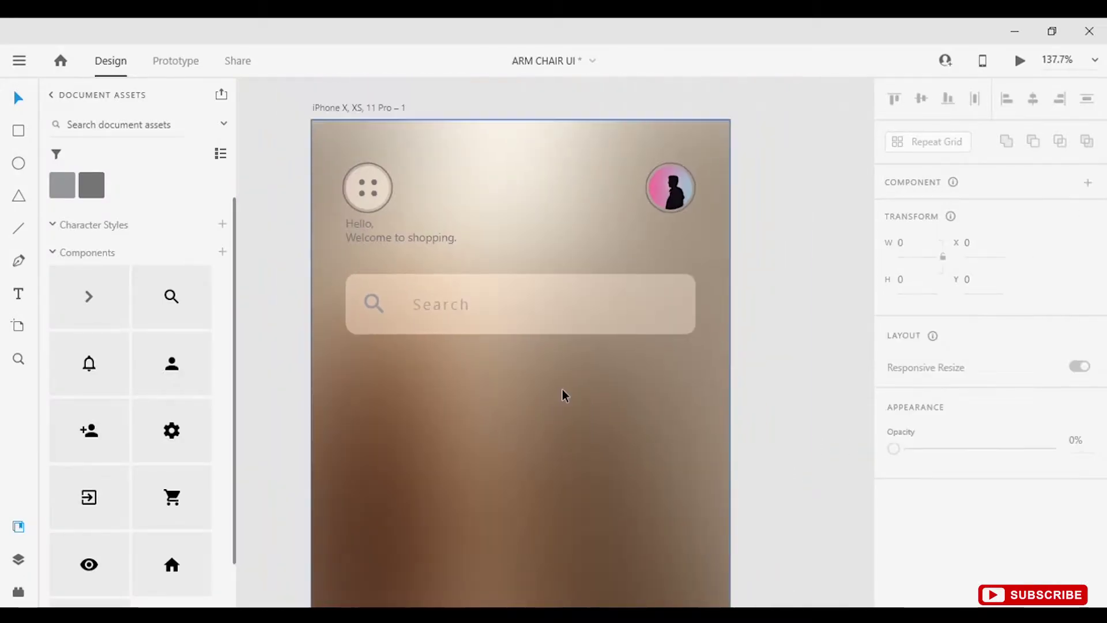
{"action": "scroll", "coordinate": [563, 389], "scroll_direction": "up", "scroll_amount": 2}
{"action": "left_click", "coordinate": [617, 377]}
{"action": "left_click_drag", "start_coordinate": [617, 386], "coordinate": [623, 379]}
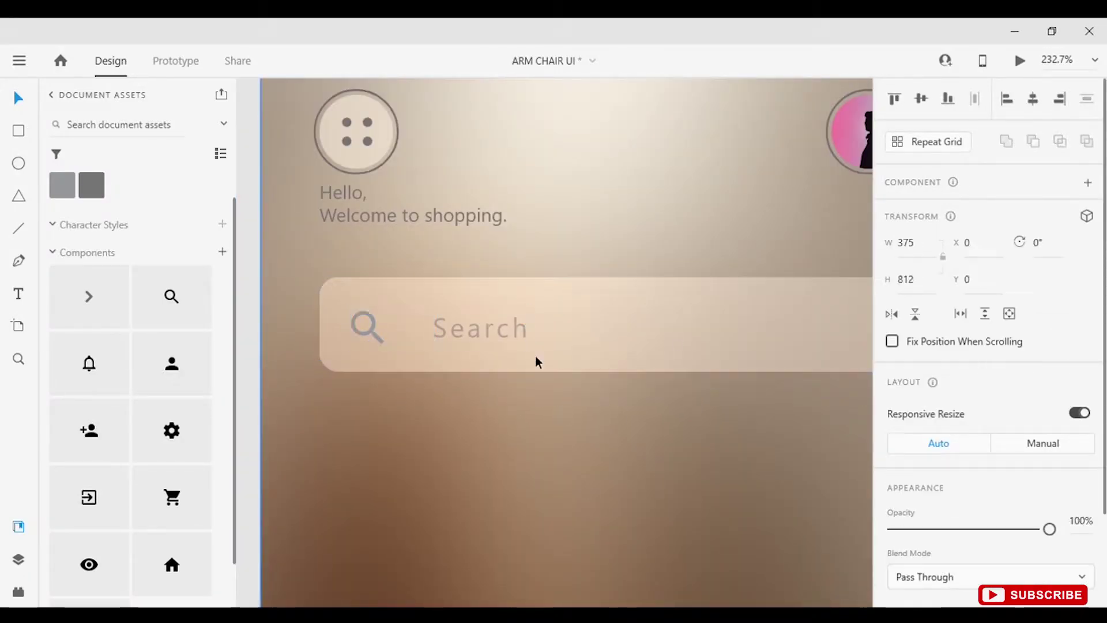
{"action": "left_click", "coordinate": [594, 527]}
Step: Draw a 375-wide panel from below the search bar to the artboard's lower edge and round its upper corners to 25
{"action": "scroll", "coordinate": [618, 442], "scroll_direction": "down", "scroll_amount": 3}
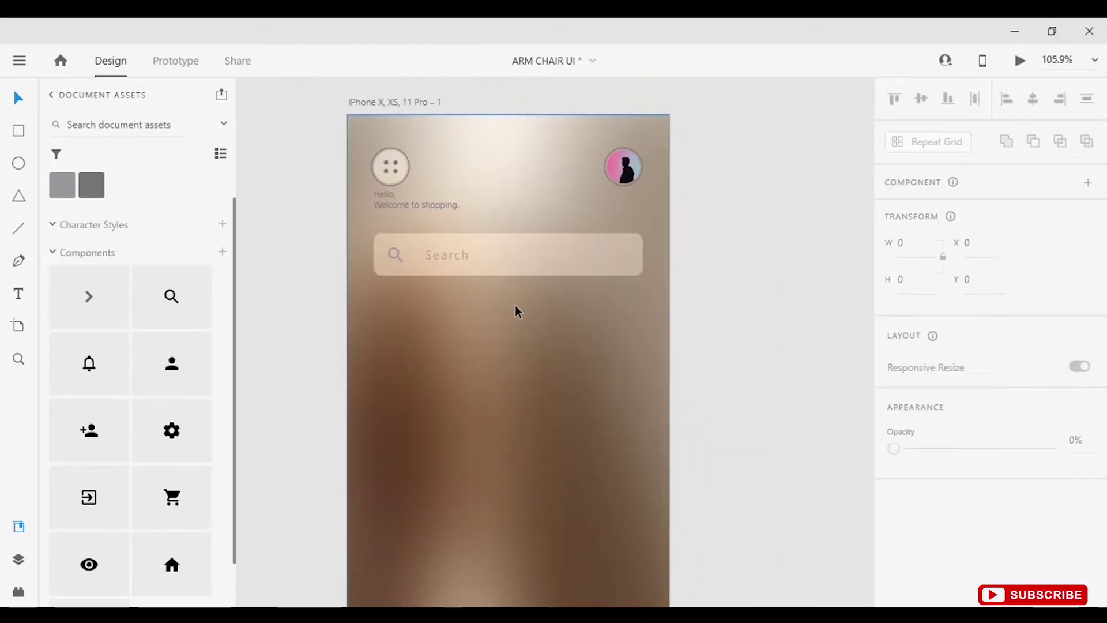
{"action": "scroll", "coordinate": [476, 345], "scroll_direction": "up", "scroll_amount": 3}
{"action": "scroll", "coordinate": [457, 296], "scroll_direction": "down", "scroll_amount": 4}
{"action": "scroll", "coordinate": [395, 346], "scroll_direction": "up", "scroll_amount": 2}
{"action": "left_click_drag", "start_coordinate": [494, 276], "coordinate": [462, 303]}
{"action": "mouse_move", "coordinate": [376, 92]}
{"action": "left_mouse_down"}
{"action": "mouse_move", "coordinate": [704, 593]}
{"action": "mouse_move", "coordinate": [699, 578]}
{"action": "left_mouse_up"}
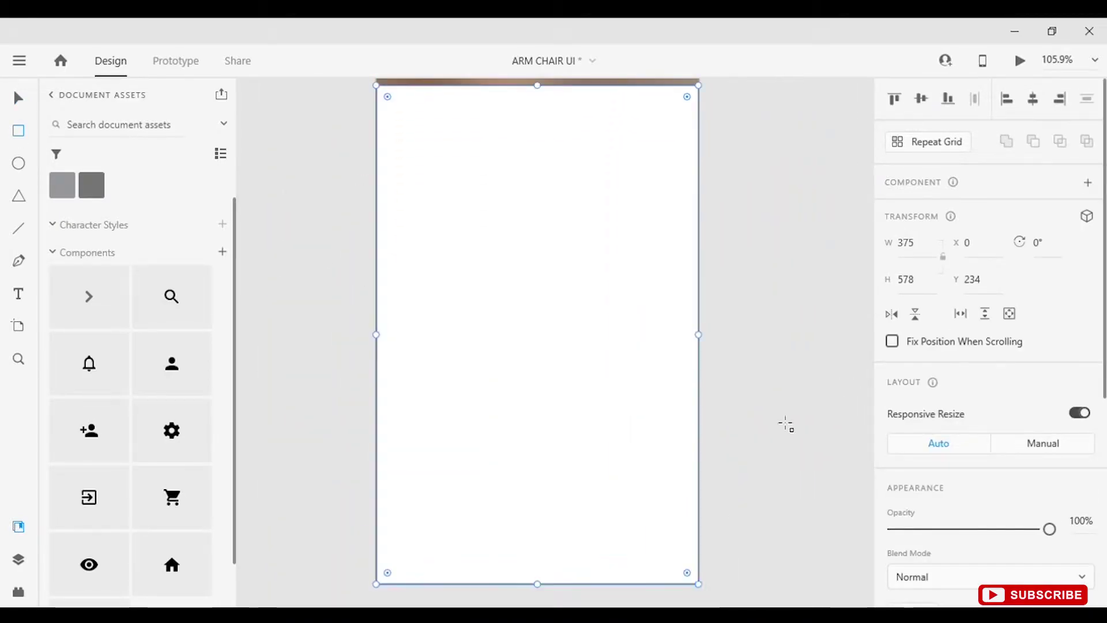
{"action": "scroll", "coordinate": [786, 440], "scroll_direction": "up", "scroll_amount": 1}
{"action": "left_click_drag", "start_coordinate": [547, 126], "coordinate": [547, 304]}
{"action": "scroll", "coordinate": [898, 394], "scroll_direction": "down", "scroll_amount": 4}
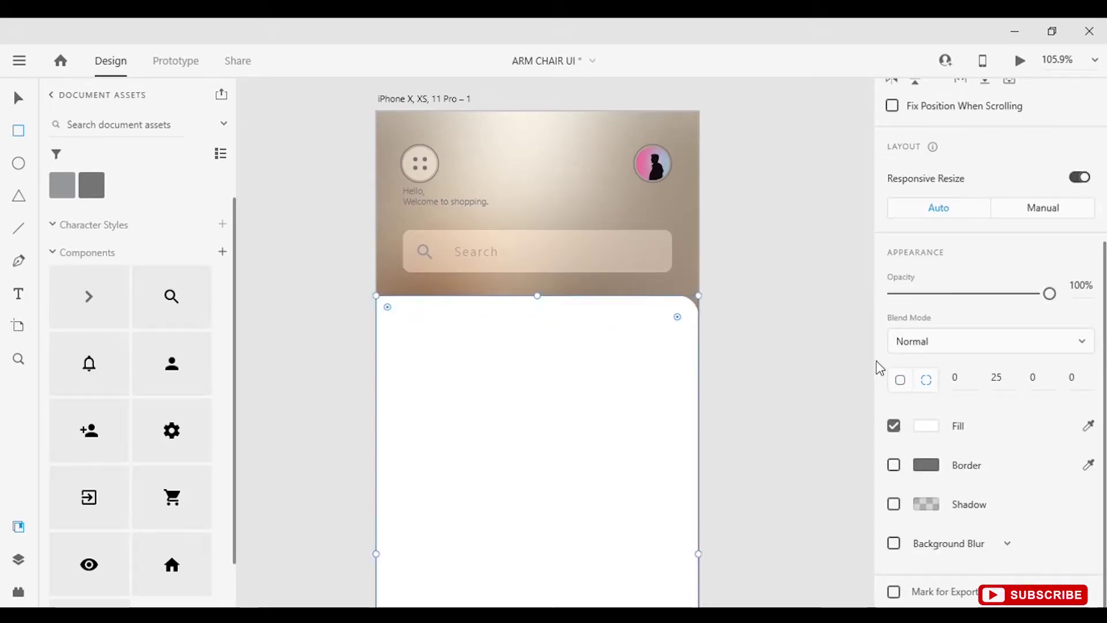
Step: Apply a background blur to the large panel and adjust the blur opacity for a translucent look
{"action": "left_click", "coordinate": [894, 543]}
{"action": "scroll", "coordinate": [736, 368], "scroll_direction": "down", "scroll_amount": 2}
{"action": "scroll", "coordinate": [980, 462], "scroll_direction": "down", "scroll_amount": 2}
{"action": "left_click_drag", "start_coordinate": [949, 544], "coordinate": [966, 544]}
{"action": "left_click", "coordinate": [1078, 537]}
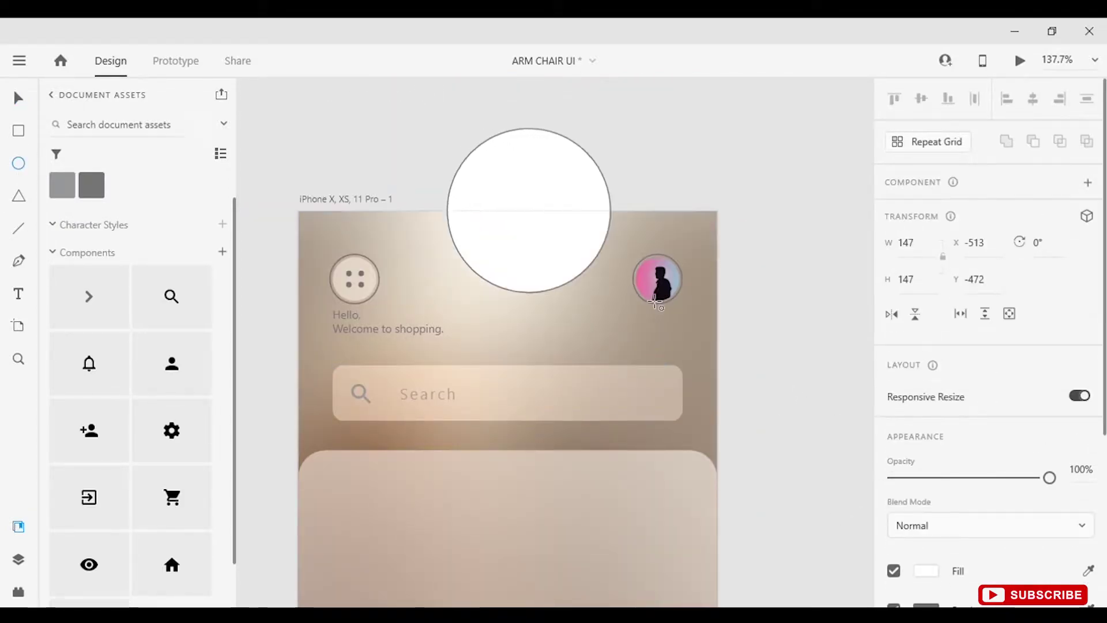
Step: Draw a 147 × 147 borderless circle across the artboard's upper edge and fill it with brown #B99B7D
{"action": "scroll", "coordinate": [902, 506], "scroll_direction": "down", "scroll_amount": 3}
{"action": "left_click", "coordinate": [927, 460]}
{"action": "left_click", "coordinate": [762, 497]}
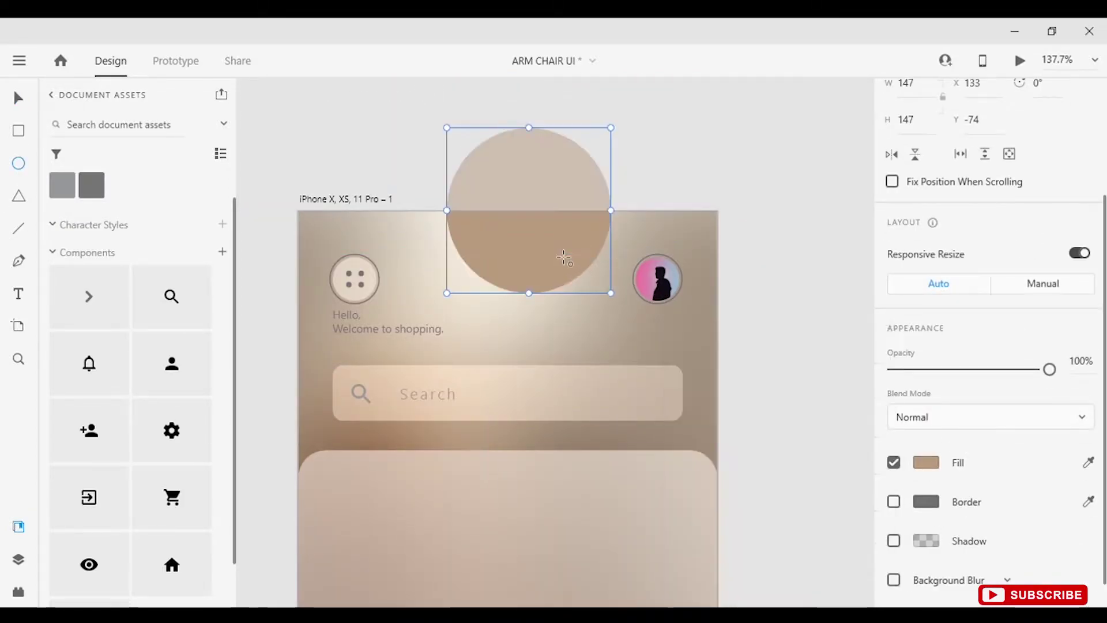
Step: Duplicate the brown circle behind the profile picture and scale both circles to 126 × 126
{"action": "key", "text": "v"}
{"action": "left_click_drag", "start_coordinate": [545, 242], "coordinate": [651, 283]}
{"action": "left_click", "coordinate": [502, 254], "text": "shift"}
{"action": "key", "text": "ctrl+shift+["}
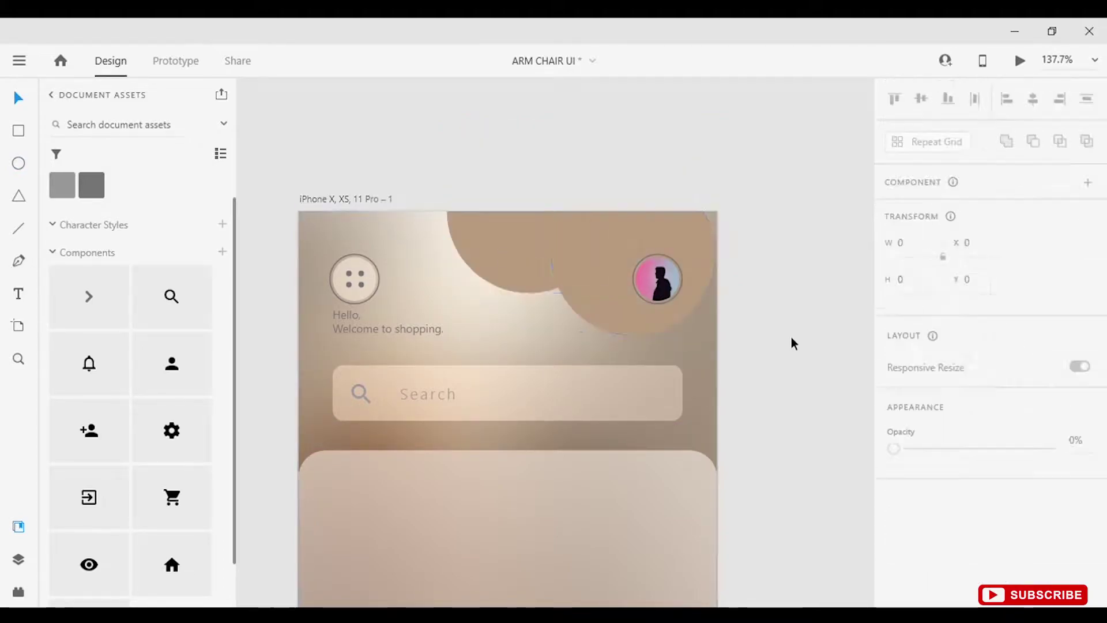
{"action": "left_click_drag", "start_coordinate": [716, 127], "coordinate": [700, 142]}
Step: Set the opacity of both brown circles to 27%
{"action": "left_click", "coordinate": [628, 231]}
{"action": "scroll", "coordinate": [980, 346], "scroll_direction": "down", "scroll_amount": 3}
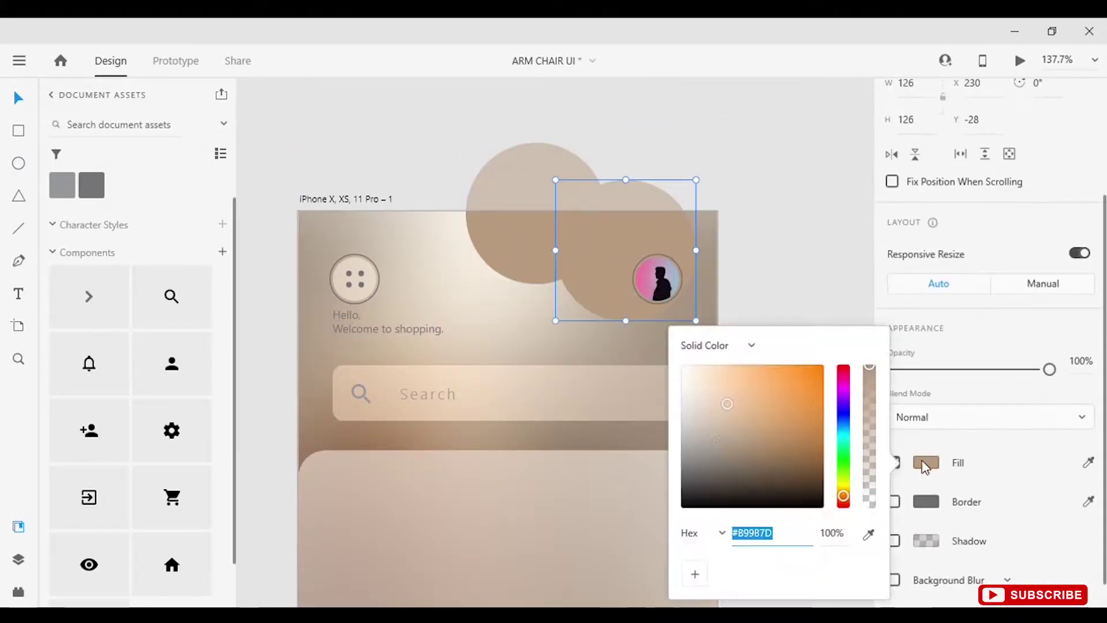
{"action": "left_click", "coordinate": [926, 462]}
{"action": "left_click", "coordinate": [993, 465]}
{"action": "left_click", "coordinate": [978, 332]}
{"action": "key", "text": "ctrl+z"}
{"action": "left_click_drag", "start_coordinate": [949, 328], "coordinate": [932, 331]}
{"action": "left_click", "coordinate": [798, 341]}
{"action": "left_click", "coordinate": [535, 251]}
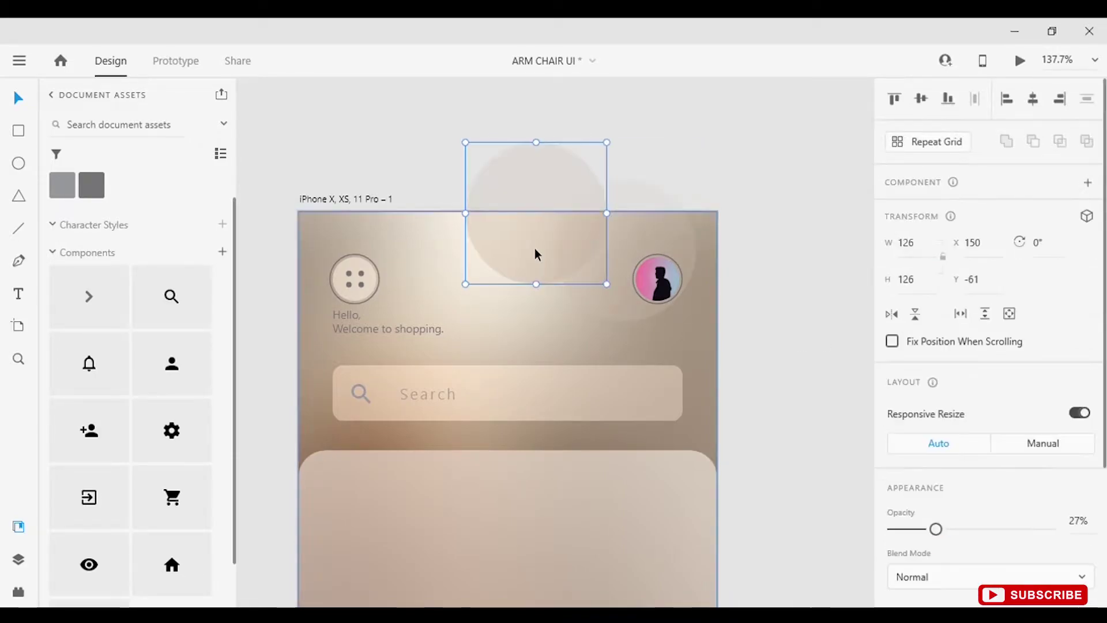
Step: Move the circle behind the profile picture below Ellipse 9 and above Mask Group 1 in the layer order
{"action": "left_click", "coordinate": [648, 243]}
{"action": "key", "text": "ctrl+y"}
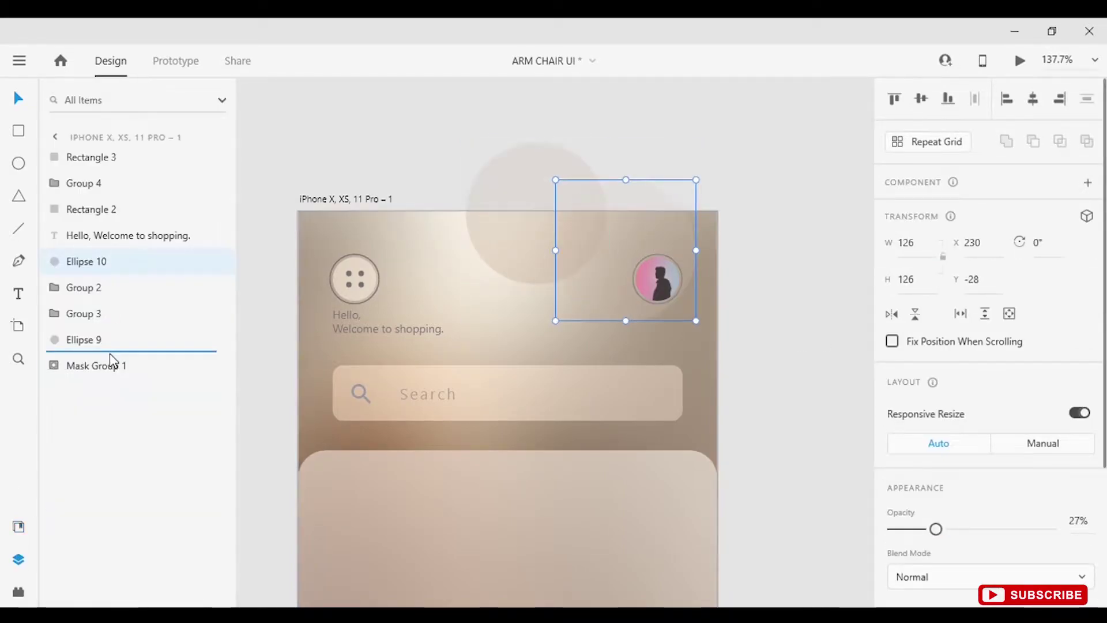
{"action": "key", "text": "Escape"}
{"action": "left_click", "coordinate": [686, 404]}
{"action": "left_click", "coordinate": [768, 400]}
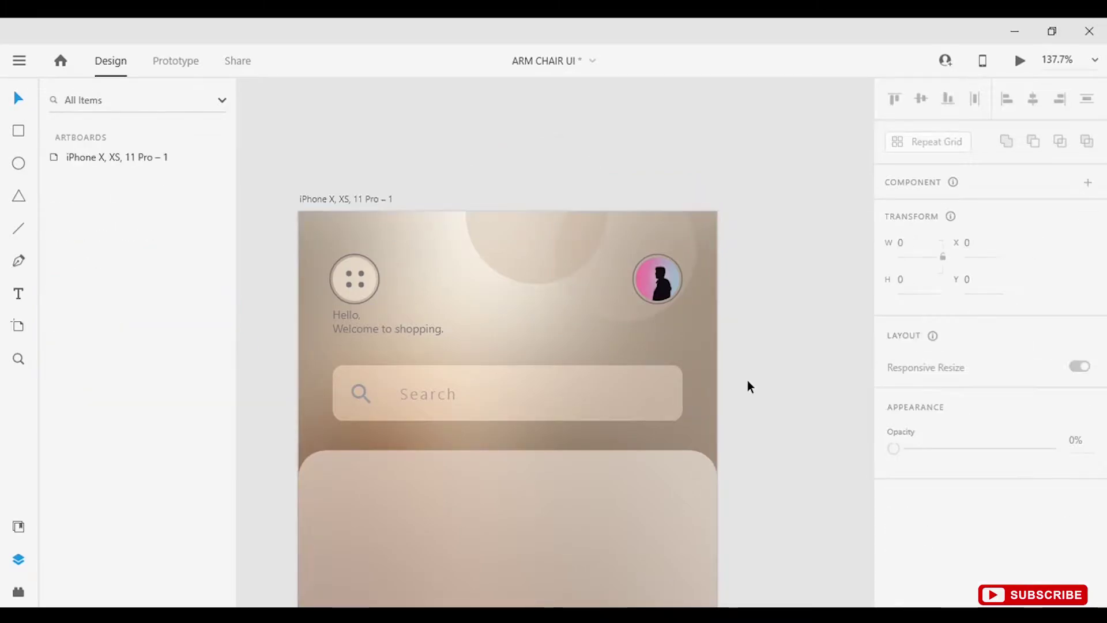
Step: Apply a blur to both decorative circles, Ellipse 9 and Ellipse 10, to soften them into the background
{"action": "key", "text": "ctrl+0"}
{"action": "left_click", "coordinate": [559, 340]}
{"action": "scroll", "coordinate": [555, 316], "scroll_direction": "up", "scroll_amount": 5}
{"action": "left_click", "coordinate": [84, 313]}
{"action": "scroll", "coordinate": [980, 404], "scroll_direction": "down", "scroll_amount": 5}
{"action": "left_click", "coordinate": [893, 543]}
{"action": "left_click", "coordinate": [86, 339]}
{"action": "left_click", "coordinate": [808, 494]}
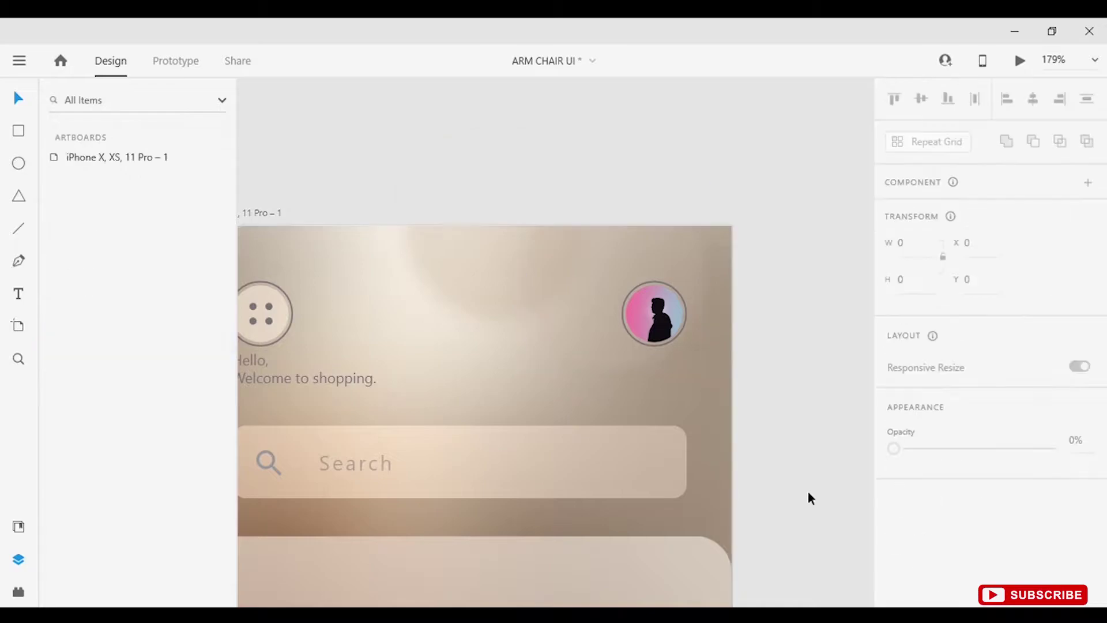
Step: Draw a 143 × 143 white square in the upper part of the panel's left column, aligned with the search bar
{"action": "scroll", "coordinate": [561, 396], "scroll_direction": "down", "scroll_amount": 3}
{"action": "scroll", "coordinate": [467, 339], "scroll_direction": "up", "scroll_amount": 2}
{"action": "scroll", "coordinate": [467, 332], "scroll_direction": "down", "scroll_amount": 6}
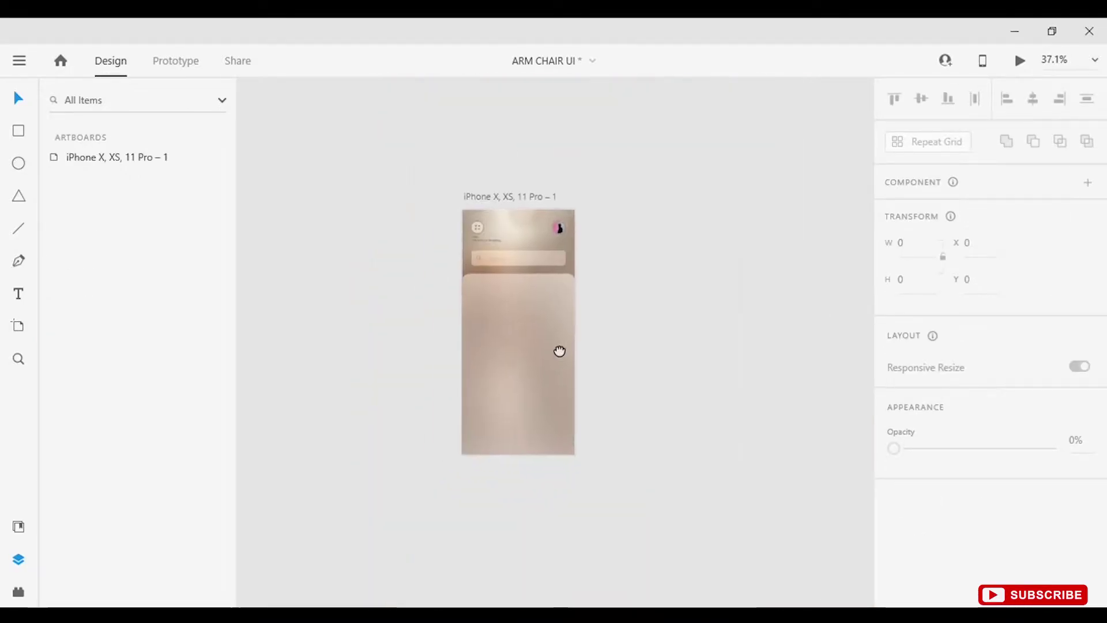
{"action": "scroll", "coordinate": [558, 350], "scroll_direction": "up", "scroll_amount": 5}
{"action": "mouse_move", "coordinate": [401, 232]}
{"action": "left_mouse_down"}
{"action": "mouse_move", "coordinate": [509, 379]}
{"action": "mouse_move", "coordinate": [550, 376]}
{"action": "left_mouse_up"}
{"action": "scroll", "coordinate": [1084, 546], "scroll_direction": "down", "scroll_amount": 5}
{"action": "key", "text": "v"}
Step: Duplicate the square below itself in the left column and stretch the copy to 143 × 205
{"action": "left_click_drag", "start_coordinate": [438, 291], "coordinate": [462, 459]}
{"action": "scroll", "coordinate": [466, 414], "scroll_direction": "down", "scroll_amount": 2}
{"action": "left_click_drag", "start_coordinate": [465, 415], "coordinate": [467, 468]}
Step: Duplicate the tall rectangle into the right column, level with the first square, and stretch it taller
{"action": "key", "text": "ctrl+d"}
{"action": "left_click_drag", "start_coordinate": [475, 396], "coordinate": [603, 402]}
{"action": "scroll", "coordinate": [603, 403], "scroll_direction": "up", "scroll_amount": 3}
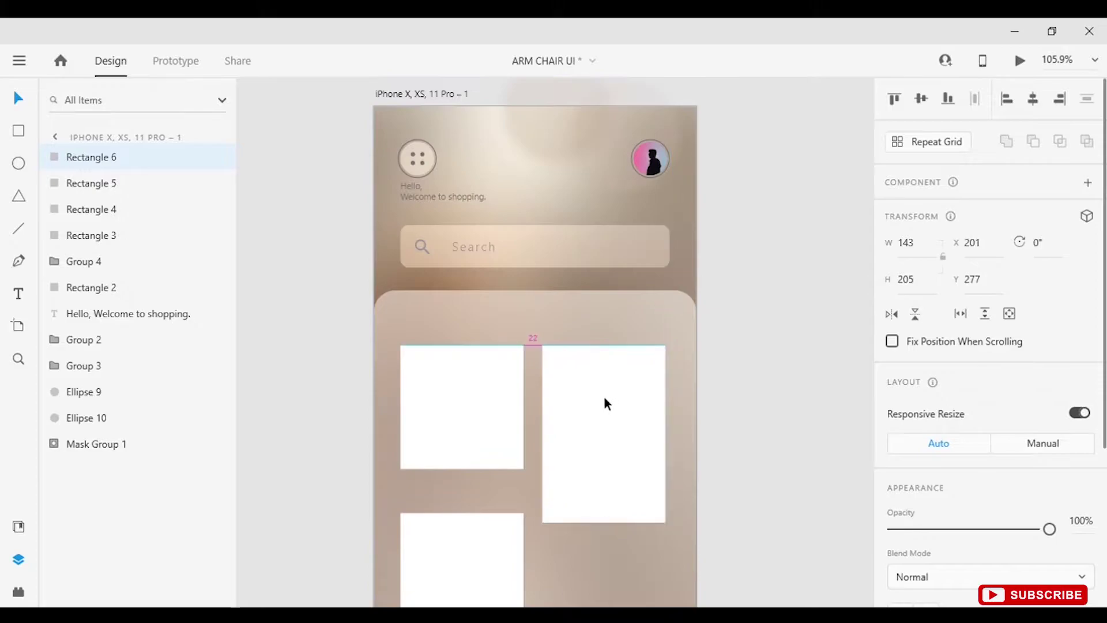
{"action": "scroll", "coordinate": [604, 403], "scroll_direction": "down", "scroll_amount": 5}
Step: Duplicate the 143 × 143 square and place the copy below the tall rectangle in the right column
{"action": "left_click", "coordinate": [452, 240]}
{"action": "key", "text": "ctrl+d"}
{"action": "left_click_drag", "start_coordinate": [452, 240], "coordinate": [587, 485]}
{"action": "scroll", "coordinate": [755, 452], "scroll_direction": "down", "scroll_amount": 2}
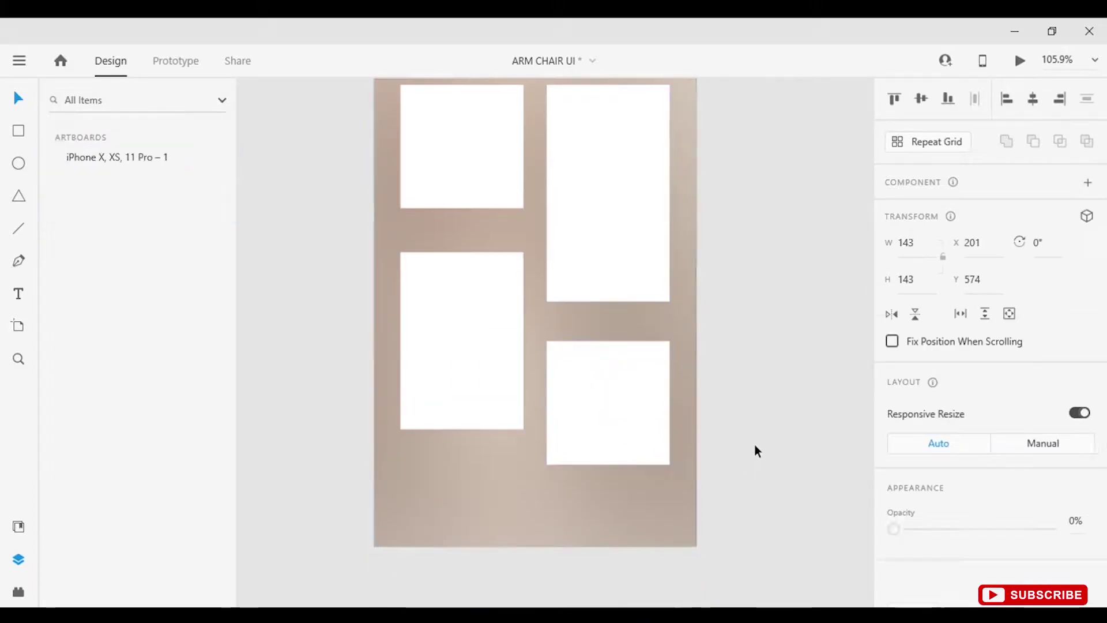
{"action": "scroll", "coordinate": [752, 445], "scroll_direction": "down", "scroll_amount": 3}
{"action": "left_click", "coordinate": [765, 417]}
Step: Place a square copy at the foot of the left column and lower the right column's square to Y 584
{"action": "left_click", "coordinate": [594, 277]}
{"action": "key", "text": "ctrl+d"}
{"action": "left_click_drag", "start_coordinate": [594, 276], "coordinate": [462, 461]}
{"action": "left_click_drag", "start_coordinate": [599, 324], "coordinate": [599, 335]}
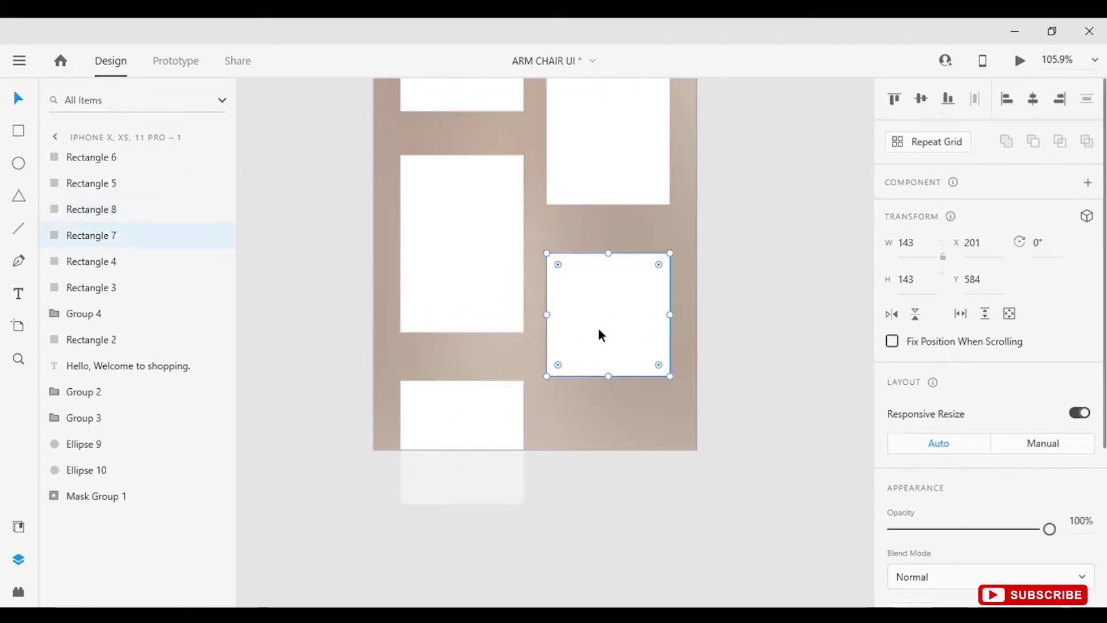
Step: Duplicate the right column's square beneath itself at Y 779, overlapping the artboard's lower edge
{"action": "scroll", "coordinate": [598, 333], "scroll_direction": "down", "scroll_amount": 5}
{"action": "key", "text": "ctrl+d"}
{"action": "left_click_drag", "start_coordinate": [565, 379], "coordinate": [576, 430]}
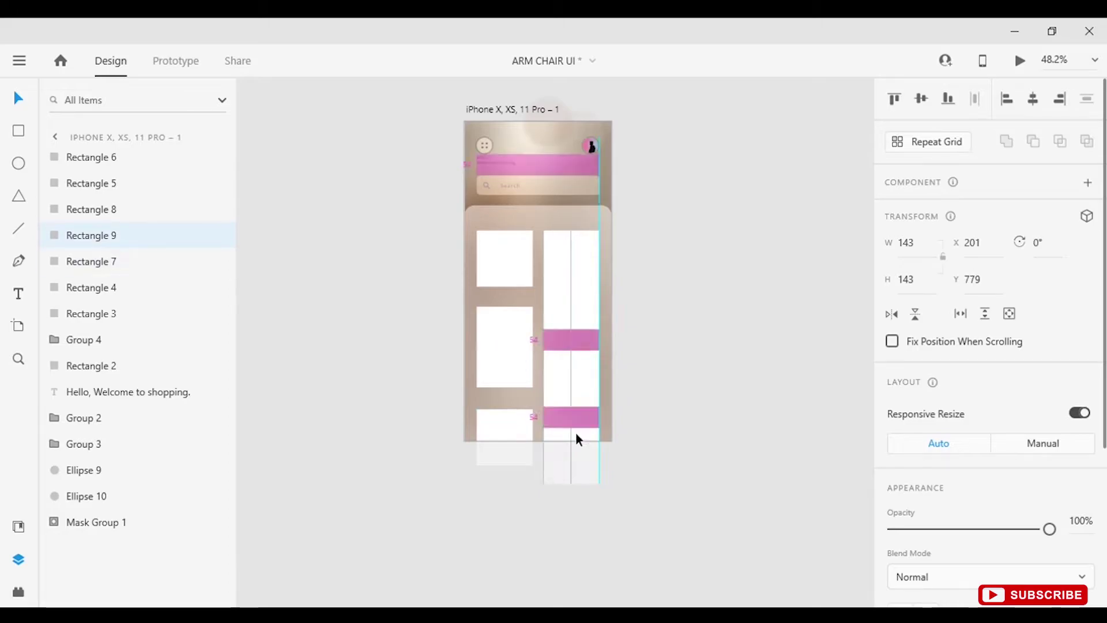
{"action": "left_click", "coordinate": [715, 397]}
{"action": "scroll", "coordinate": [715, 398], "scroll_direction": "up", "scroll_amount": 2}
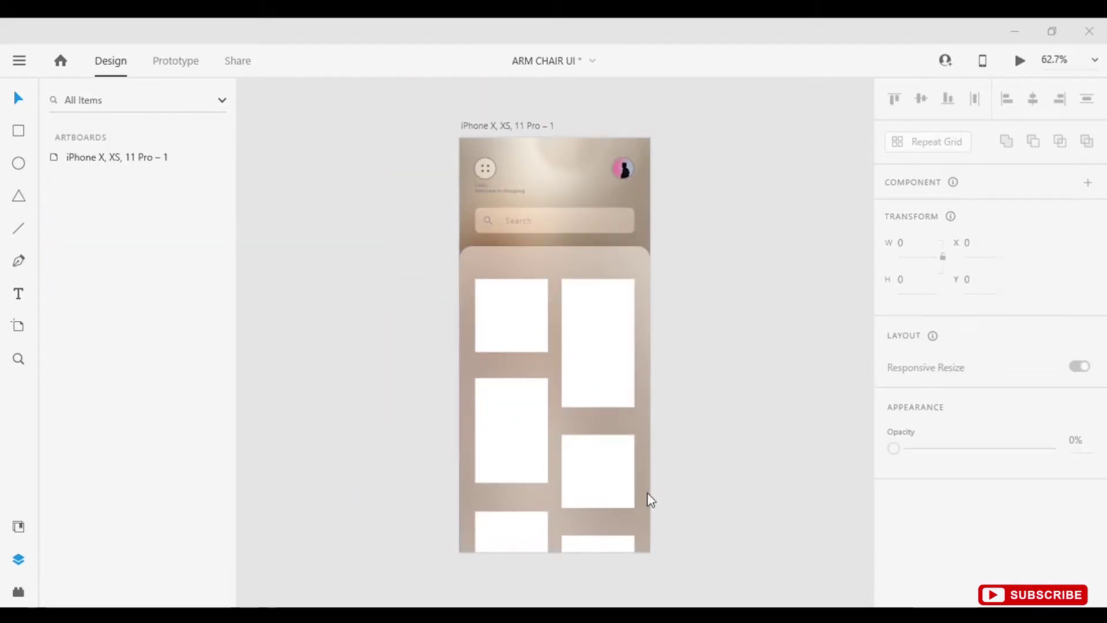
Step: Fill the six white rectangles with the chair, desk lamp, armchair, pendant lamp and other interior photos
{"action": "left_click_drag", "start_coordinate": [835, 395], "coordinate": [597, 369]}
{"action": "left_click_drag", "start_coordinate": [652, 497], "coordinate": [507, 469]}
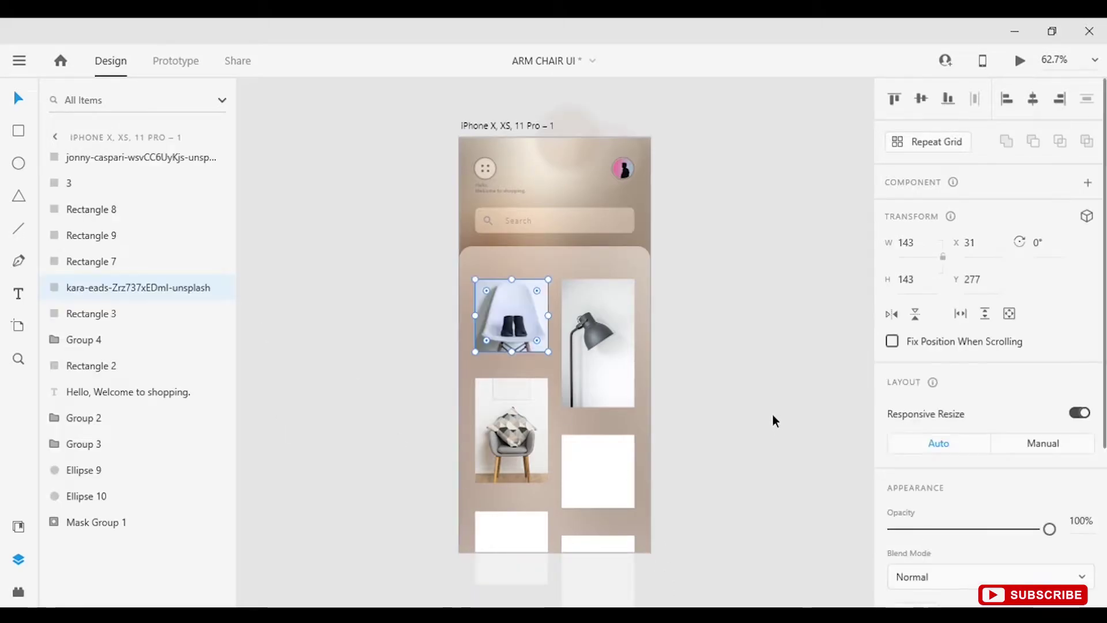
{"action": "left_click", "coordinate": [773, 420]}
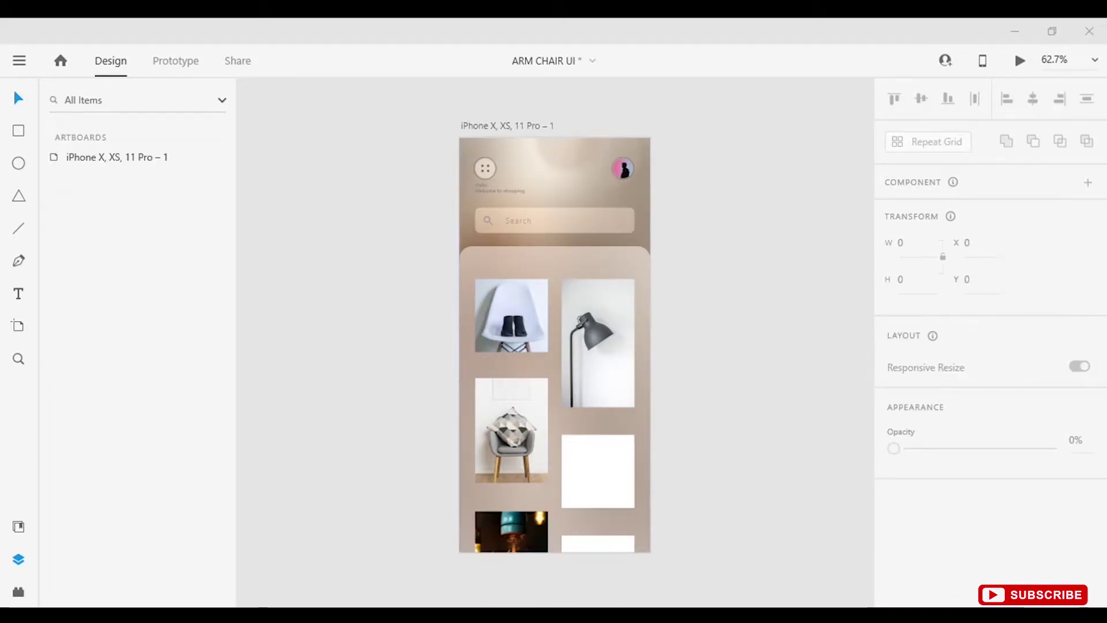
{"action": "left_click_drag", "start_coordinate": [604, 544], "coordinate": [605, 545]}
{"action": "scroll", "coordinate": [639, 484], "scroll_direction": "down", "scroll_amount": 2}
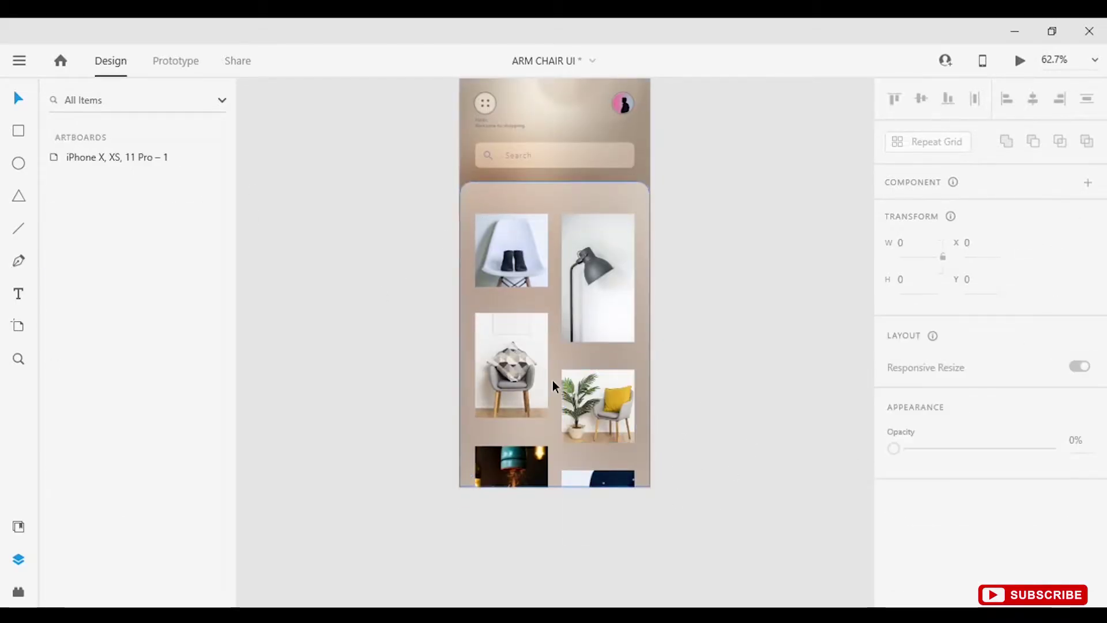
Step: Add a drop shadow to the product photos with X 0, Y 3 and blur 6
{"action": "scroll", "coordinate": [554, 375], "scroll_direction": "up", "scroll_amount": 4}
{"action": "scroll", "coordinate": [549, 267], "scroll_direction": "up", "scroll_amount": 2}
{"action": "left_click", "coordinate": [473, 219]}
{"action": "scroll", "coordinate": [978, 571], "scroll_direction": "down", "scroll_amount": 3}
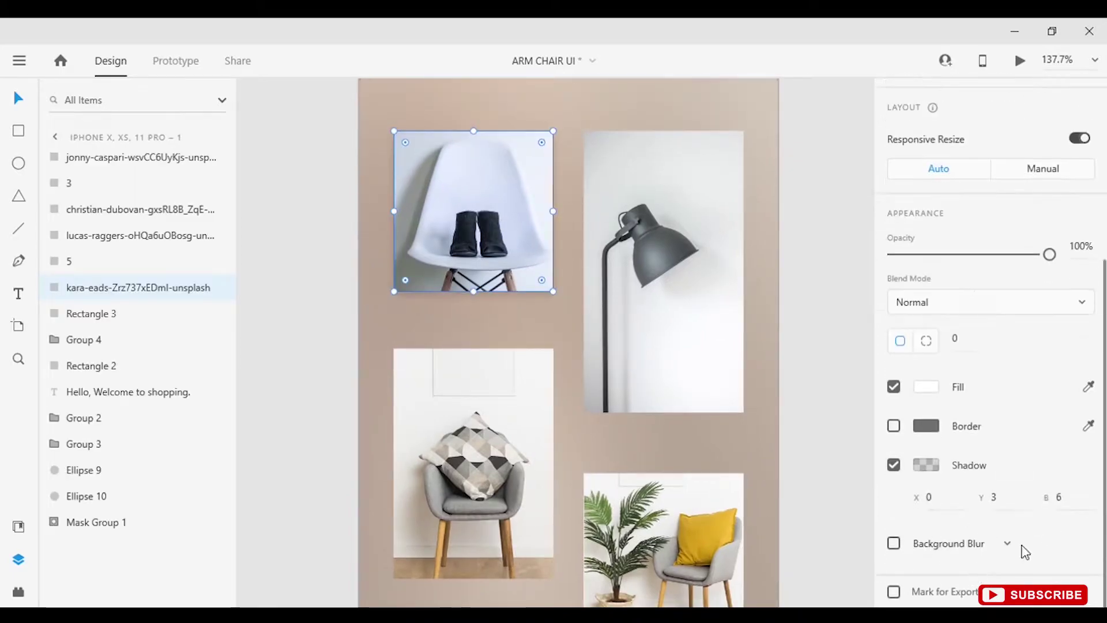
{"action": "scroll", "coordinate": [978, 571], "scroll_direction": "up", "scroll_amount": 1}
{"action": "left_click", "coordinate": [508, 483]}
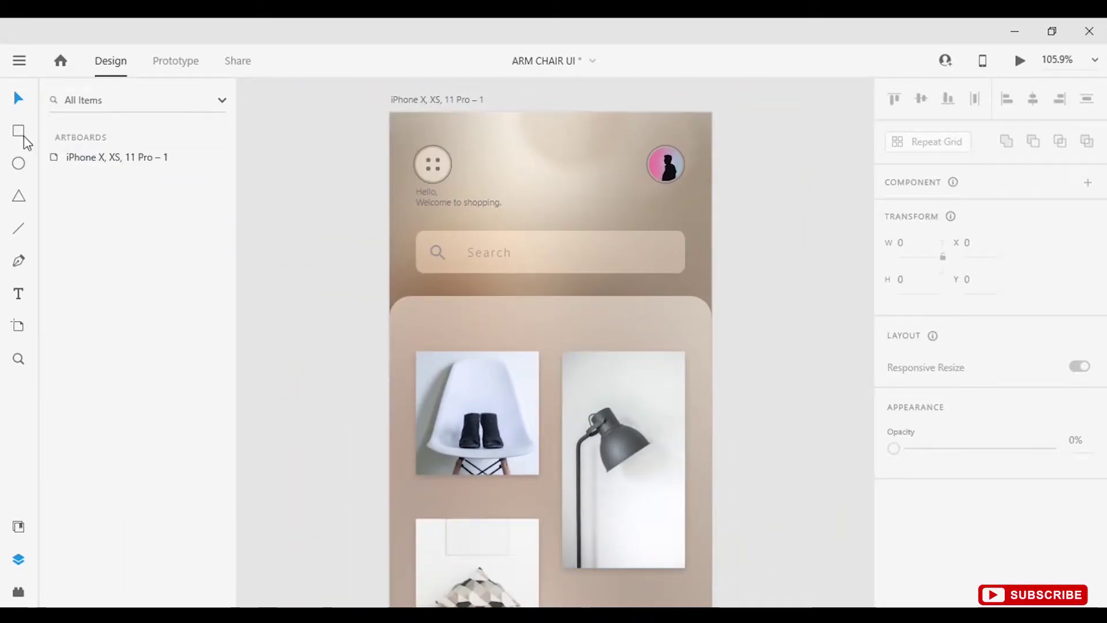
Step: Draw a pill about 88 by 34 above the white chair photo, with corner radius 17, background blur and a raised blur opacity
{"action": "left_click", "coordinate": [19, 132]}
{"action": "left_click_drag", "start_coordinate": [416, 312], "coordinate": [486, 339]}
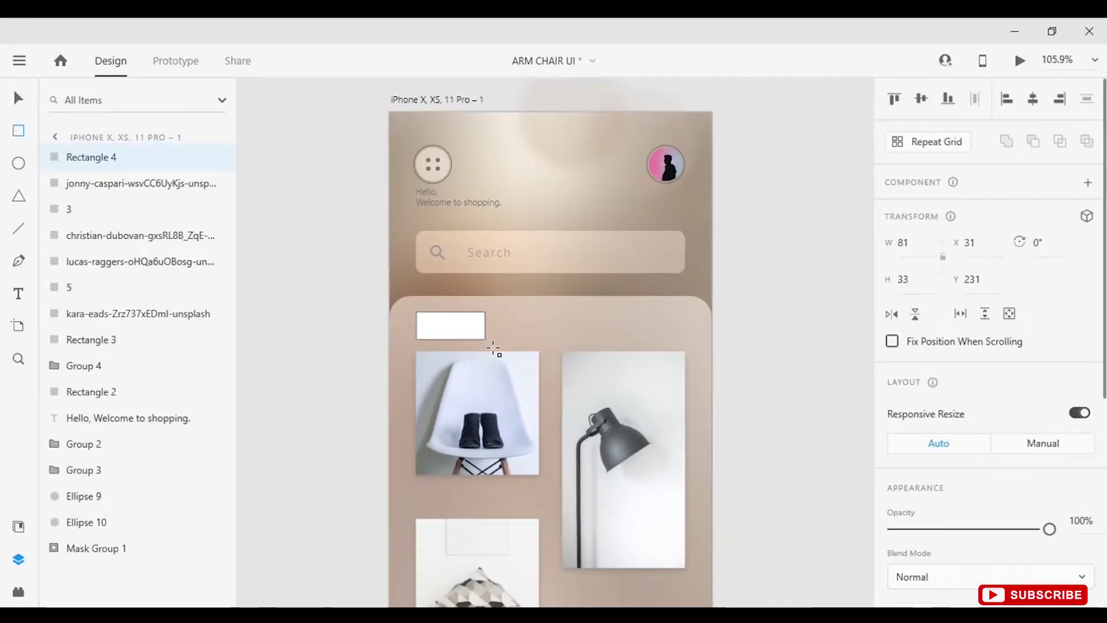
{"action": "scroll", "coordinate": [980, 404], "scroll_direction": "down", "scroll_amount": 4}
{"action": "left_click", "coordinate": [893, 541]}
{"action": "scroll", "coordinate": [980, 462], "scroll_direction": "down", "scroll_amount": 2}
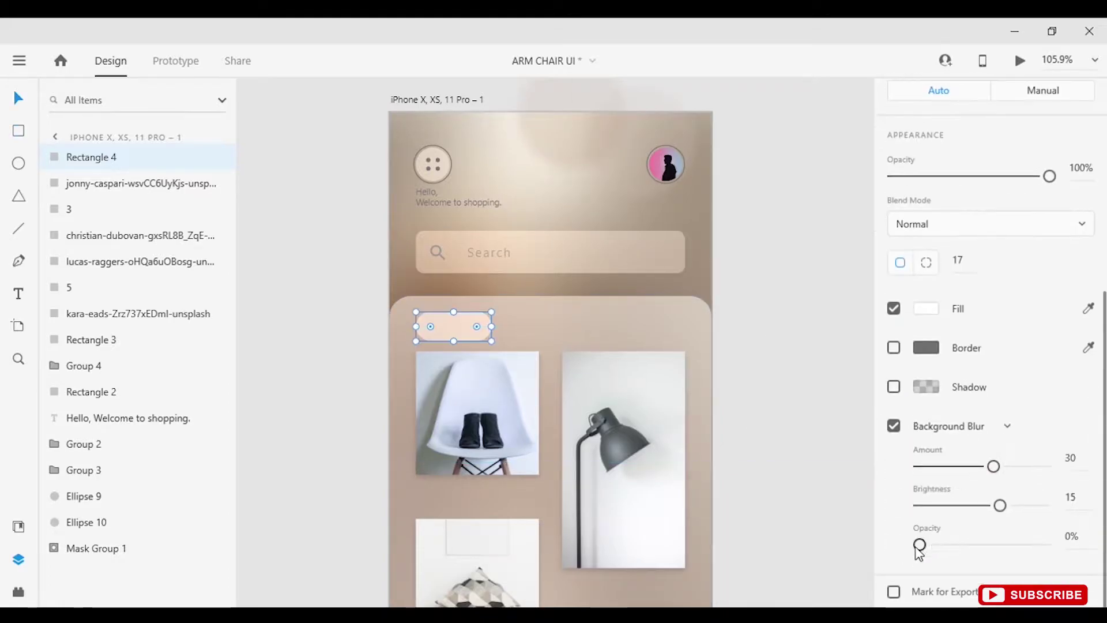
{"action": "left_click_drag", "start_coordinate": [919, 544], "coordinate": [991, 544]}
{"action": "scroll", "coordinate": [456, 327], "scroll_direction": "up", "scroll_amount": 3}
Step: Add a centred "All" label to the pill and group the two
{"action": "key", "text": "t"}
{"action": "left_click", "coordinate": [461, 333]}
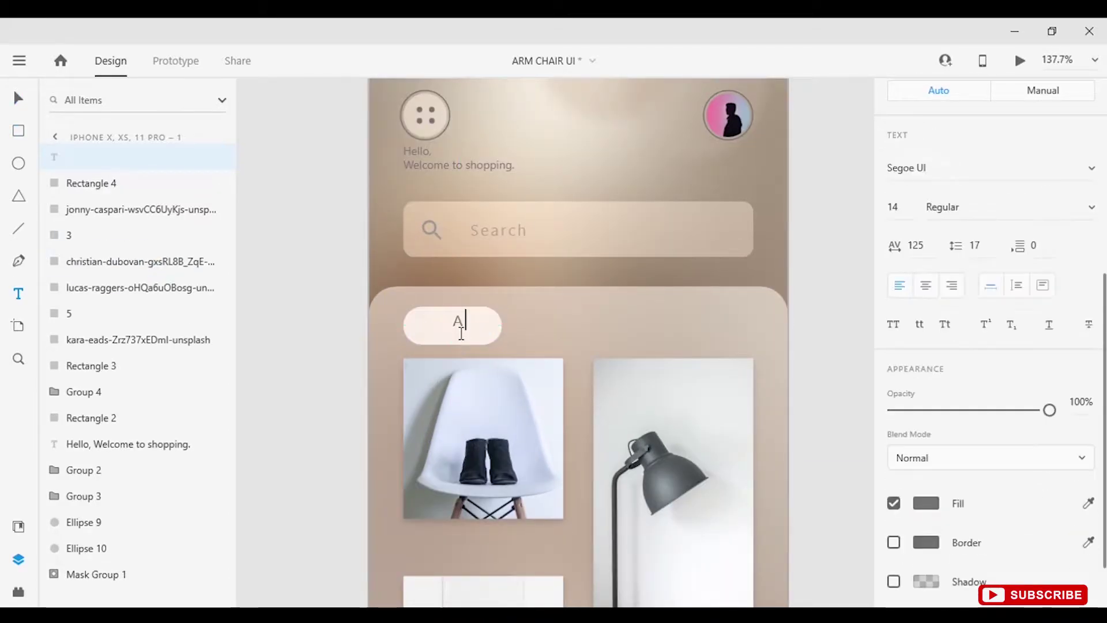
{"action": "key", "text": "Escape"}
{"action": "key", "text": "ctrl+shift+y"}
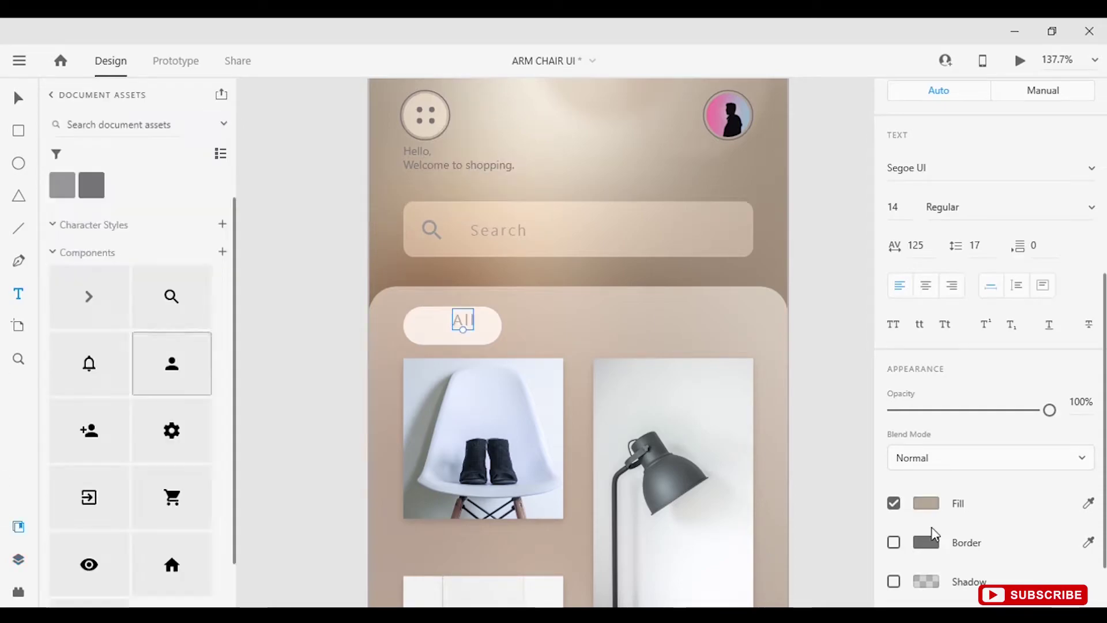
{"action": "key", "text": "v"}
{"action": "left_click", "coordinate": [448, 327], "text": "shift"}
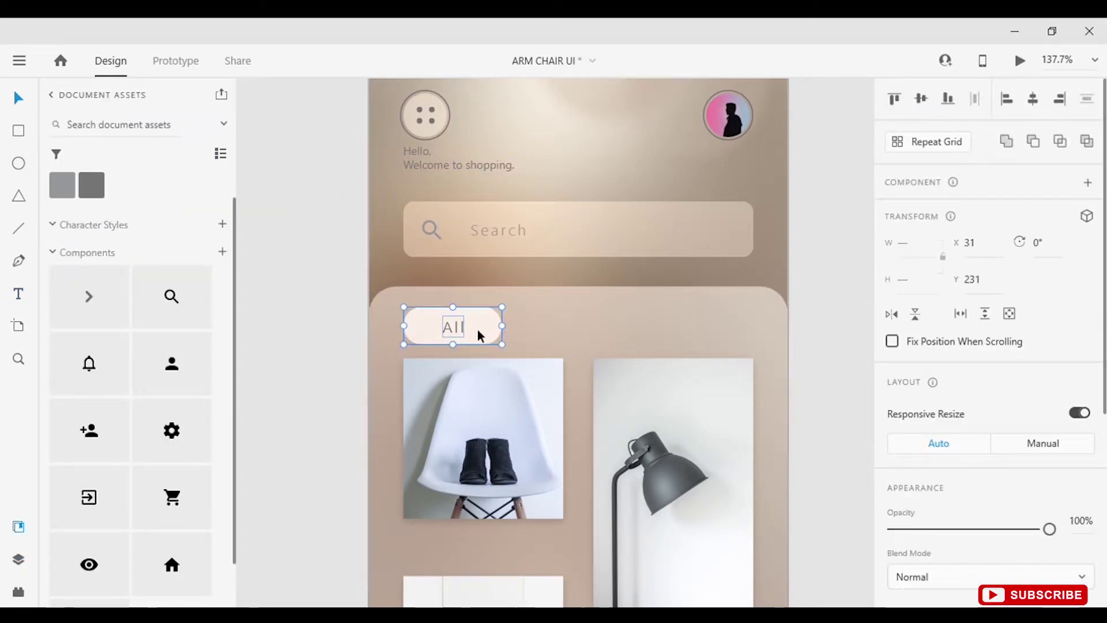
{"action": "key", "text": "ctrl+g"}
Step: Duplicate the "All" pill beside itself, widen the copies to 115 and label the neighbouring one "Arm chair"
{"action": "mouse_move", "coordinate": [487, 327]}
{"action": "left_mouse_down"}
{"action": "mouse_move", "coordinate": [793, 344]}
{"action": "mouse_move", "coordinate": [582, 341]}
{"action": "mouse_move", "coordinate": [715, 326]}
{"action": "mouse_move", "coordinate": [589, 337]}
{"action": "left_mouse_up"}
{"action": "double_click", "coordinate": [622, 339]}
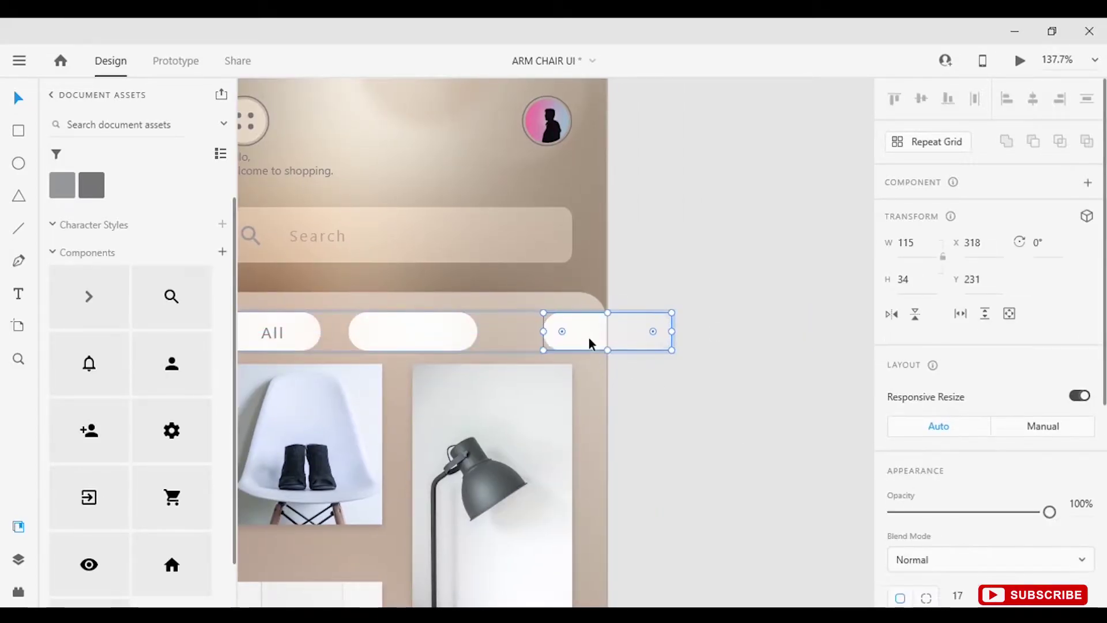
{"action": "scroll", "coordinate": [570, 395], "scroll_direction": "left", "scroll_amount": 5}
{"action": "left_click", "coordinate": [497, 347]}
{"action": "left_click_drag", "start_coordinate": [497, 347], "coordinate": [642, 349]}
{"action": "double_click", "coordinate": [642, 348]}
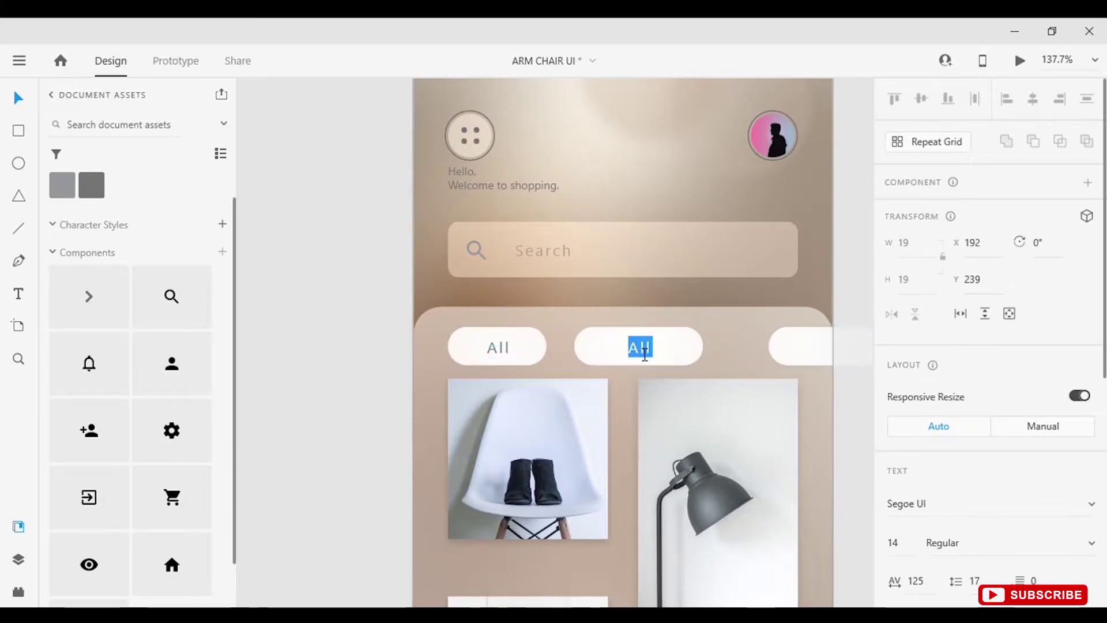
{"action": "key", "text": "Escape"}
{"action": "key", "text": "Escape"}
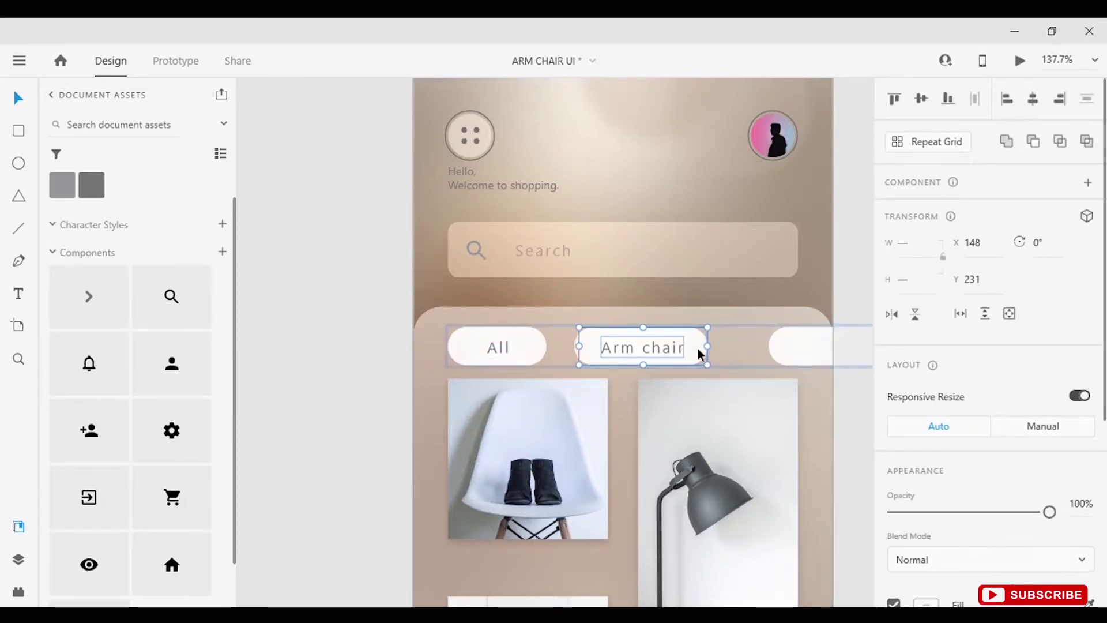
Step: Try to pull the "Arm chair" pill out of the row and rework the blank pill beneath it
{"action": "left_click_drag", "start_coordinate": [586, 362], "coordinate": [624, 295]}
{"action": "left_click", "coordinate": [710, 296]}
{"action": "left_click_drag", "start_coordinate": [710, 296], "coordinate": [704, 345]}
{"action": "key", "text": "ctrl+0"}
{"action": "scroll", "coordinate": [438, 353], "scroll_direction": "up", "scroll_amount": 5}
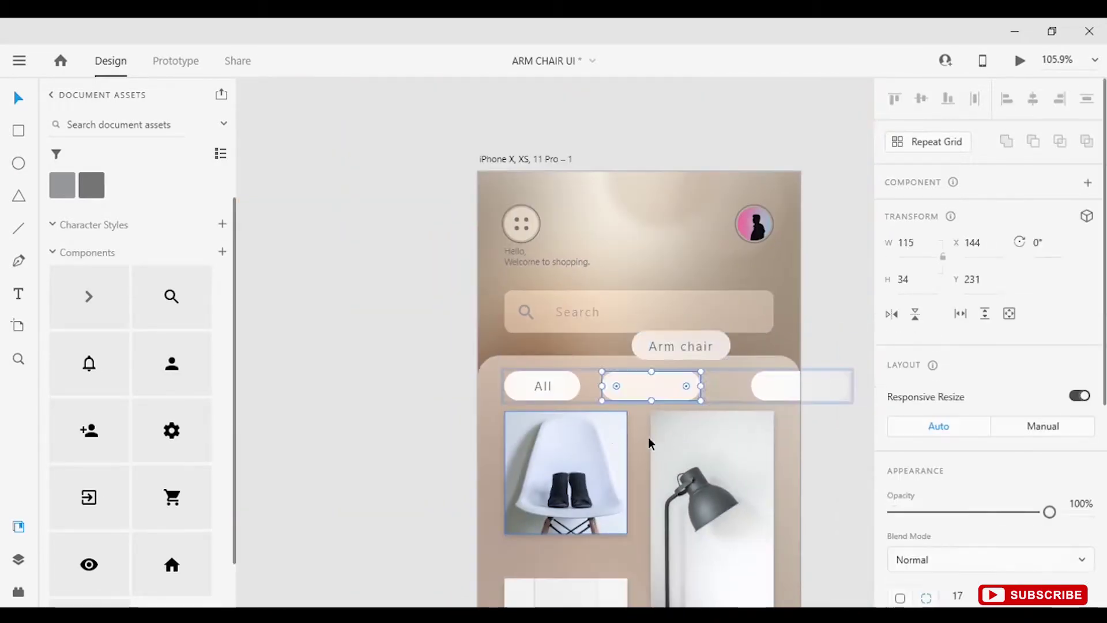
Step: Undo the category button row and delete the remaining pill and its label
{"action": "key", "text": "ctrl+z"}
{"action": "key", "text": "ctrl+z"}
{"action": "key", "text": "ctrl+z"}
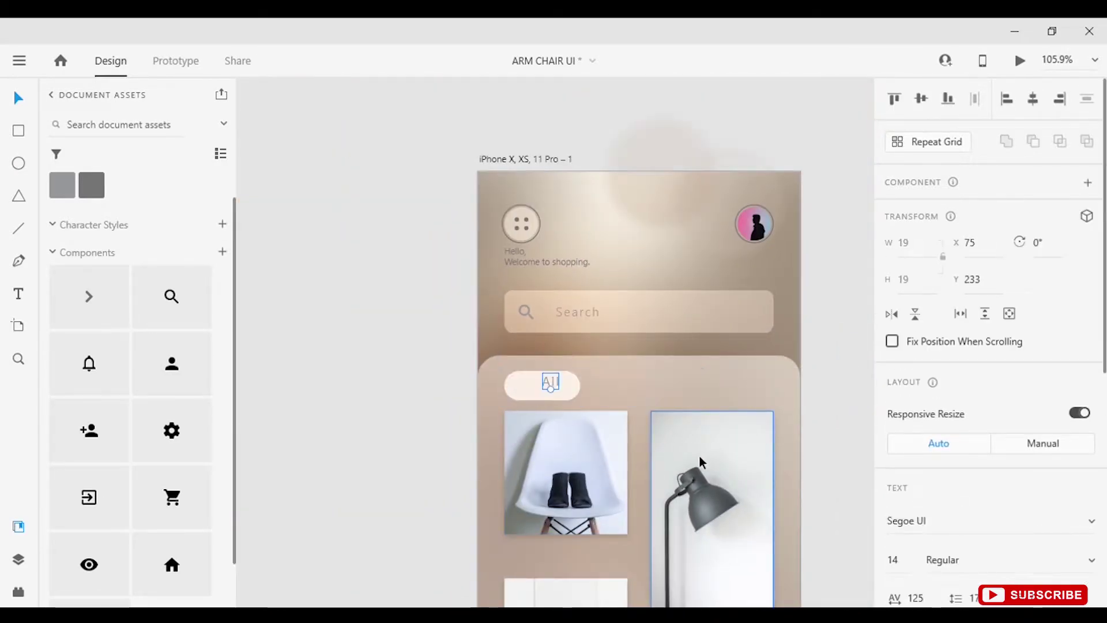
{"action": "scroll", "coordinate": [597, 363], "scroll_direction": "up", "scroll_amount": 5}
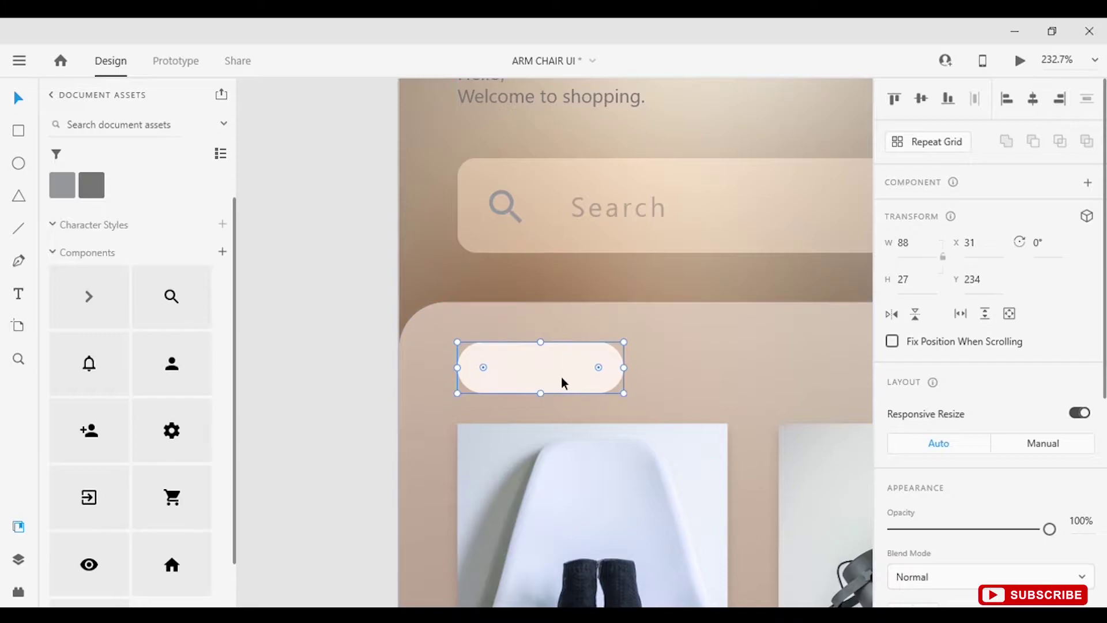
{"action": "key", "text": "Delete"}
Step: Draw a smaller pill about 59 by 23 at X 31, Y 235, with corner radius 12 and a semi-opaque background blur
{"action": "key", "text": "r"}
{"action": "left_click_drag", "start_coordinate": [458, 345], "coordinate": [579, 380]}
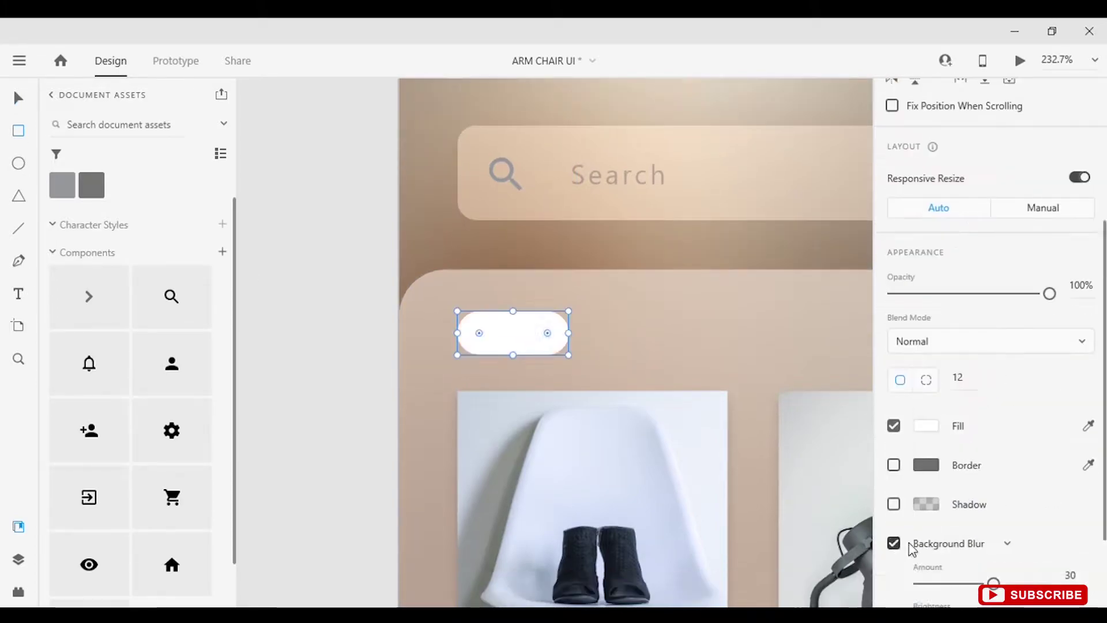
{"action": "scroll", "coordinate": [909, 548], "scroll_direction": "down", "scroll_amount": 1}
{"action": "left_click", "coordinate": [1091, 540]}
{"action": "type", "text": "5"}
Step: Add an "All" label in size 9 centred on the small pill
{"action": "left_click", "coordinate": [516, 339]}
{"action": "type", "text": "A"}
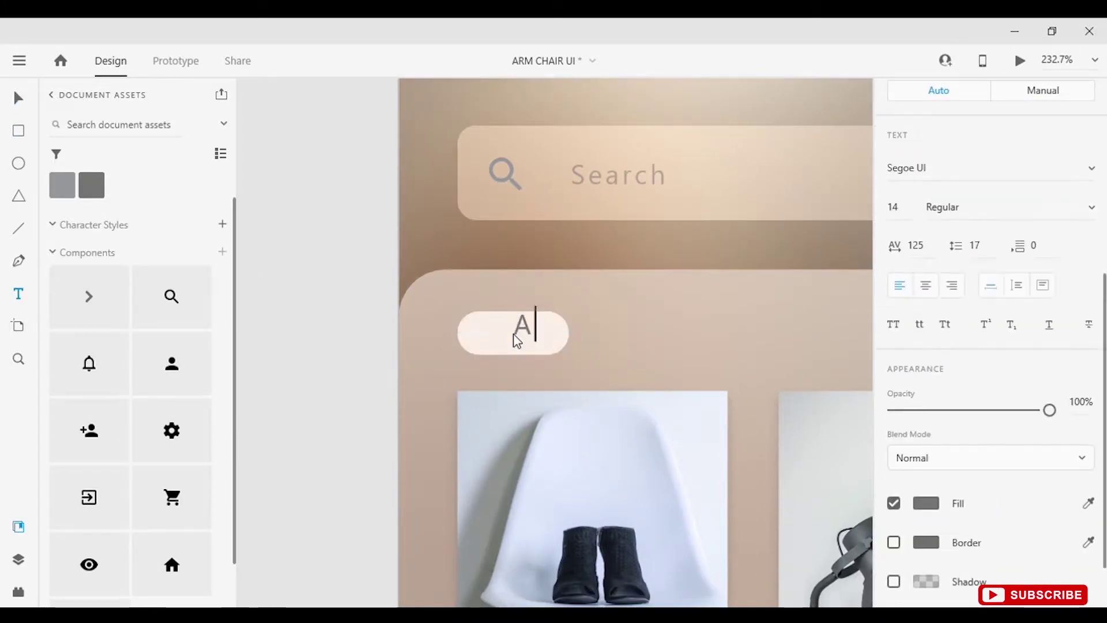
{"action": "key", "text": "Escape"}
{"action": "left_click", "coordinate": [544, 331]}
{"action": "left_click", "coordinate": [355, 296]}
Step: Duplicate the "All" pill beside itself, relabel the copy "Arm chairs" and place it at X 119, Y 235
{"action": "left_click", "coordinate": [545, 338]}
{"action": "left_click_drag", "start_coordinate": [545, 338], "coordinate": [734, 333]}
{"action": "double_click", "coordinate": [652, 334]}
{"action": "type", "text": "Arm chairs"}
{"action": "key", "text": "Escape"}
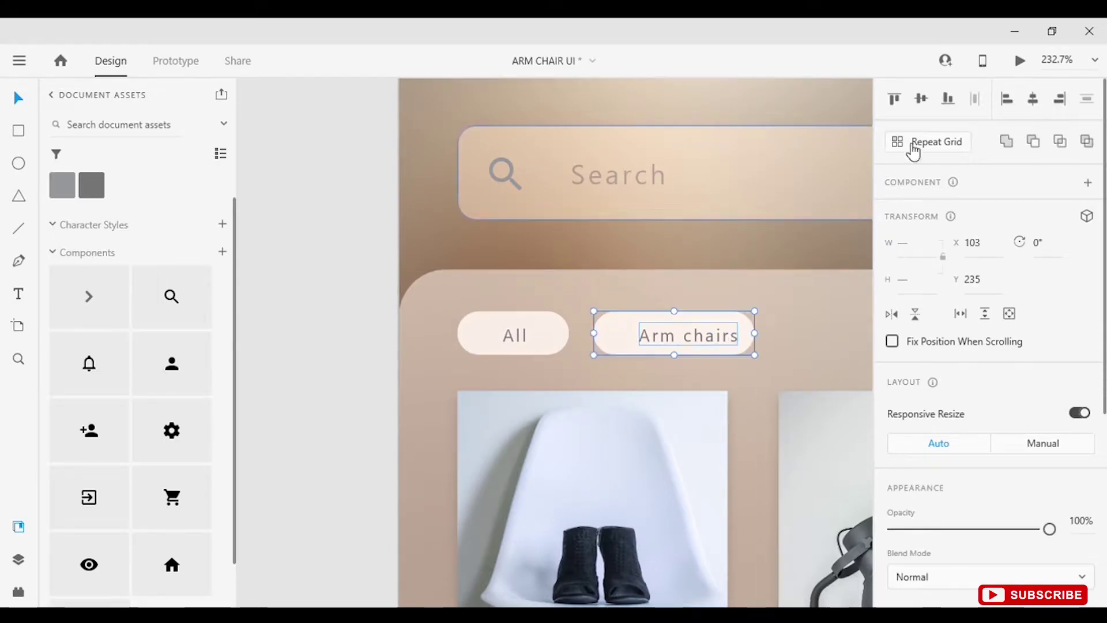
{"action": "left_click", "coordinate": [780, 360]}
{"action": "left_click_drag", "start_coordinate": [751, 343], "coordinate": [774, 341]}
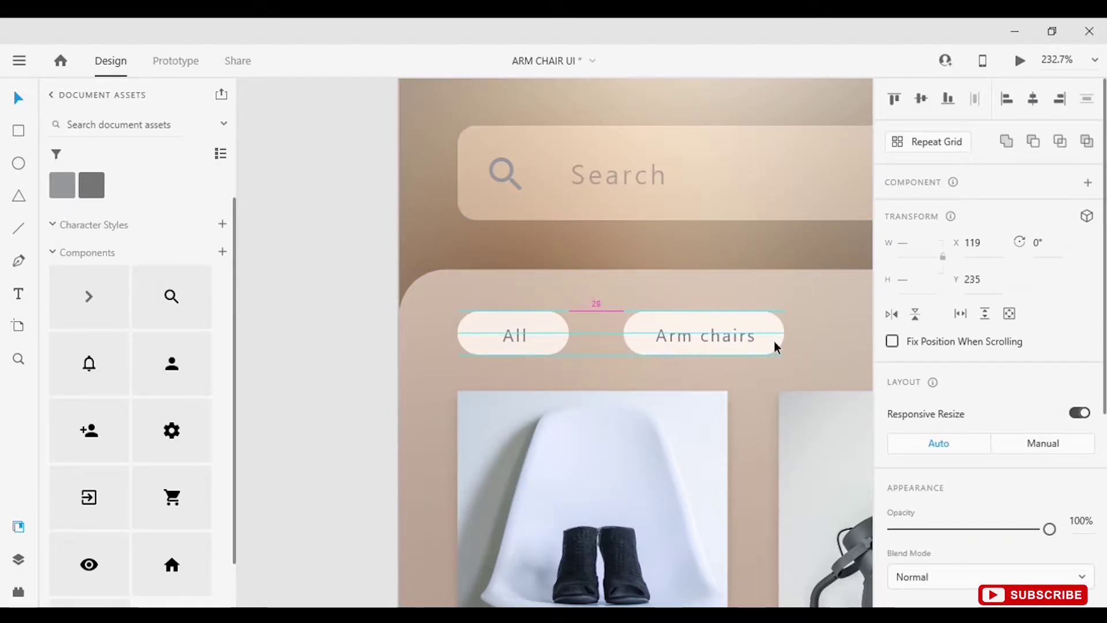
Step: Duplicate the "Arm chairs" pill to X 235, relabel the copy "Chairs" and narrow it to a width of 58
{"action": "scroll", "coordinate": [774, 340], "scroll_direction": "down", "scroll_amount": 3}
{"action": "scroll", "coordinate": [618, 370], "scroll_direction": "up", "scroll_amount": 3}
{"action": "left_click_drag", "start_coordinate": [565, 362], "coordinate": [783, 361]}
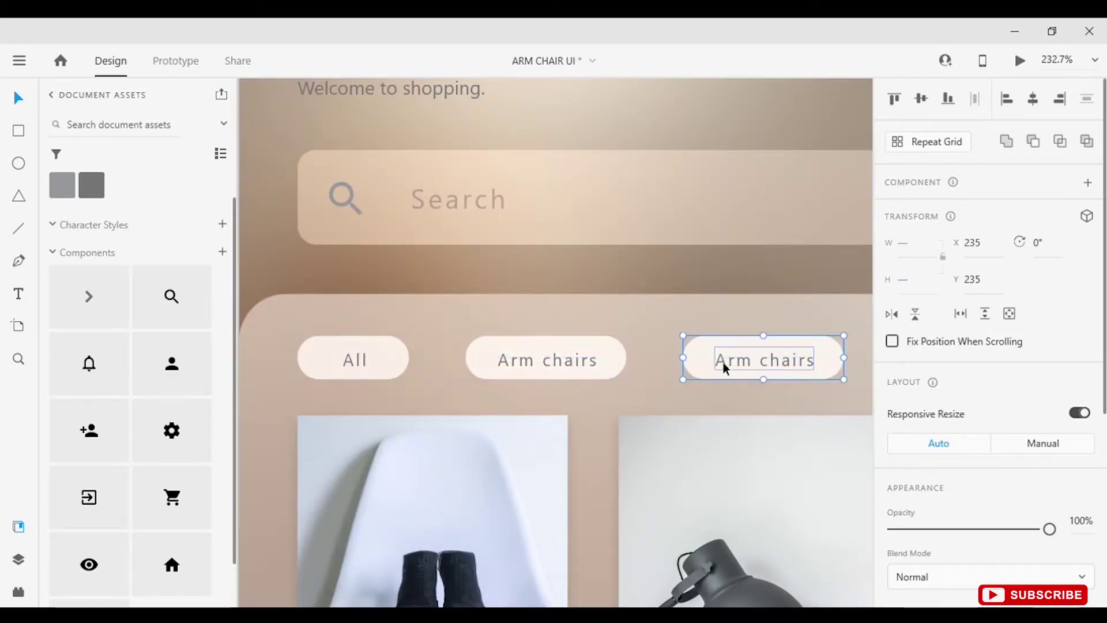
{"action": "double_click", "coordinate": [749, 367]}
{"action": "type", "text": "Chairs"}
{"action": "scroll", "coordinate": [752, 372], "scroll_direction": "right", "scroll_amount": 3}
{"action": "left_click", "coordinate": [704, 378]}
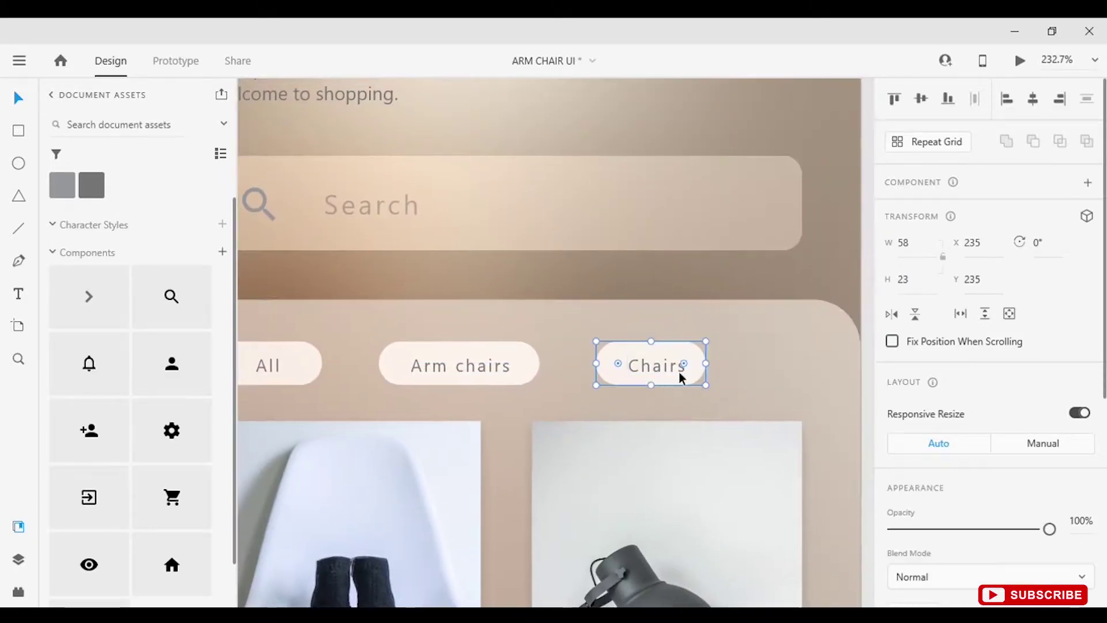
Step: Place another pill copy after "Chairs", crossing the artboard's edge, and relabel it "Lights"
{"action": "left_click", "coordinate": [506, 375]}
{"action": "left_click_drag", "start_coordinate": [520, 375], "coordinate": [855, 365]}
{"action": "double_click", "coordinate": [758, 372]}
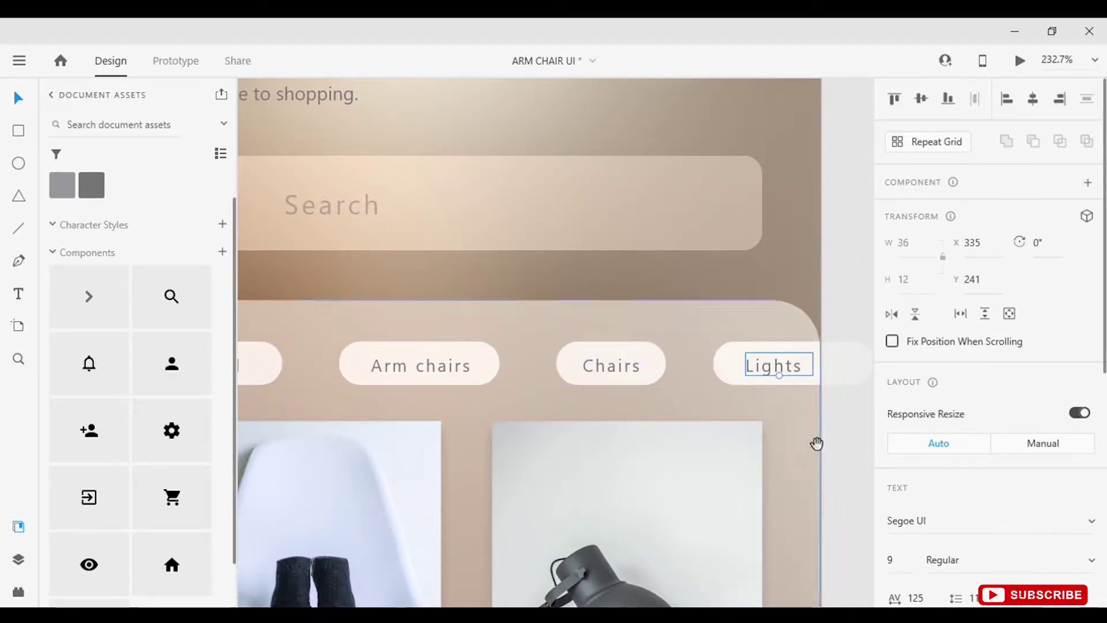
{"action": "key", "text": "Escape"}
{"action": "scroll", "coordinate": [750, 404], "scroll_direction": "right", "scroll_amount": 3}
Step: Duplicate the "Lights" pill beyond the artboard's edge and relabel the copy "Flash"
{"action": "left_click_drag", "start_coordinate": [673, 373], "coordinate": [830, 369]}
{"action": "double_click", "coordinate": [785, 377]}
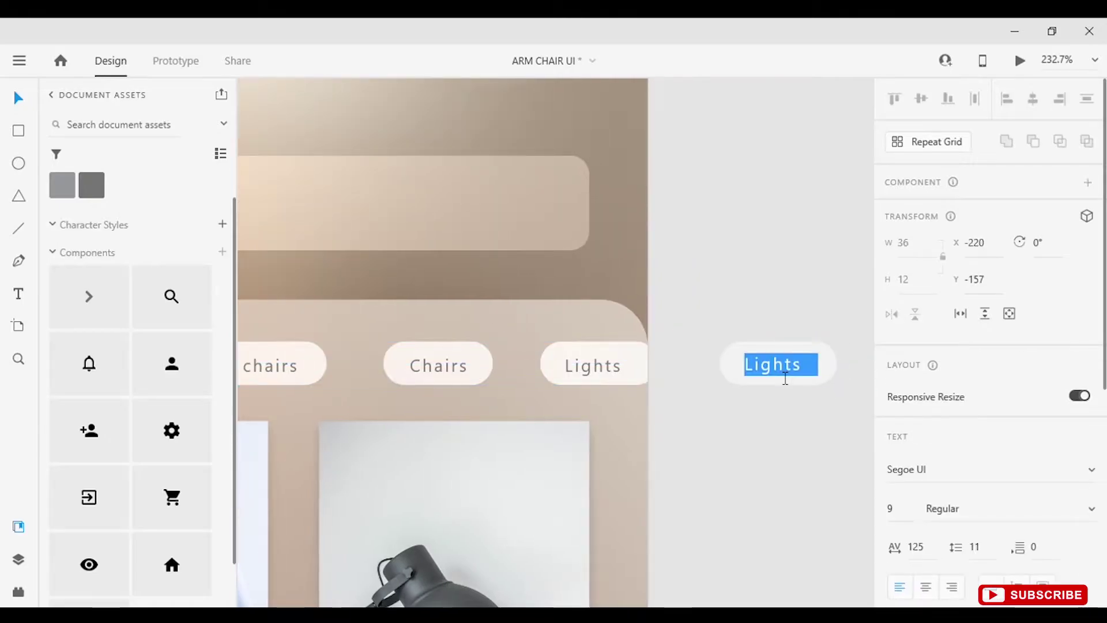
{"action": "key", "text": "Escape"}
Step: Group the All, Arm chairs, Chairs, Lights and Flash pills as one row
{"action": "left_click", "coordinate": [484, 370]}
{"action": "left_click", "coordinate": [297, 366]}
{"action": "scroll", "coordinate": [297, 366], "scroll_direction": "left", "scroll_amount": 5}
{"action": "left_click", "coordinate": [431, 380]}
{"action": "left_click", "coordinate": [588, 375], "text": "shift"}
{"action": "left_click", "coordinate": [779, 378], "text": "shift"}
{"action": "scroll", "coordinate": [691, 410], "scroll_direction": "down", "scroll_amount": 3}
{"action": "left_click", "coordinate": [721, 369], "text": "shift"}
{"action": "left_click", "coordinate": [833, 365], "text": "shift"}
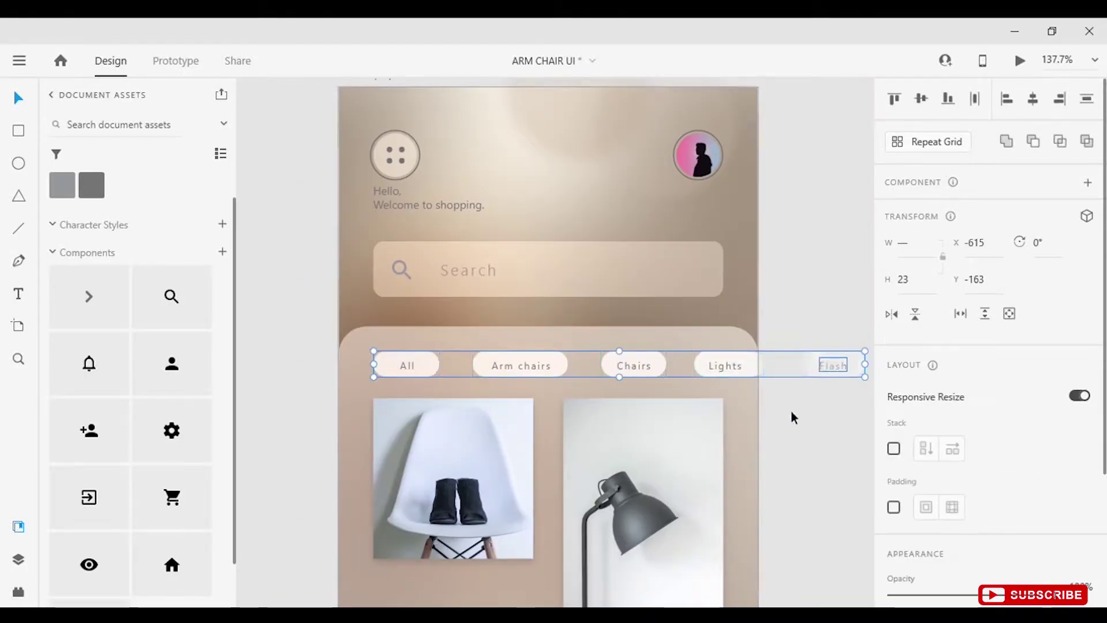
{"action": "left_click", "coordinate": [792, 413]}
Step: Add an "Armchair" text caption directly below the white chair photo
{"action": "scroll", "coordinate": [792, 413], "scroll_direction": "down", "scroll_amount": 1}
{"action": "scroll", "coordinate": [613, 159], "scroll_direction": "down", "scroll_amount": 2}
{"action": "key", "text": "t"}
{"action": "scroll", "coordinate": [519, 419], "scroll_direction": "up", "scroll_amount": 3}
{"action": "left_click", "coordinate": [434, 456]}
{"action": "type", "text": "Armchair."}
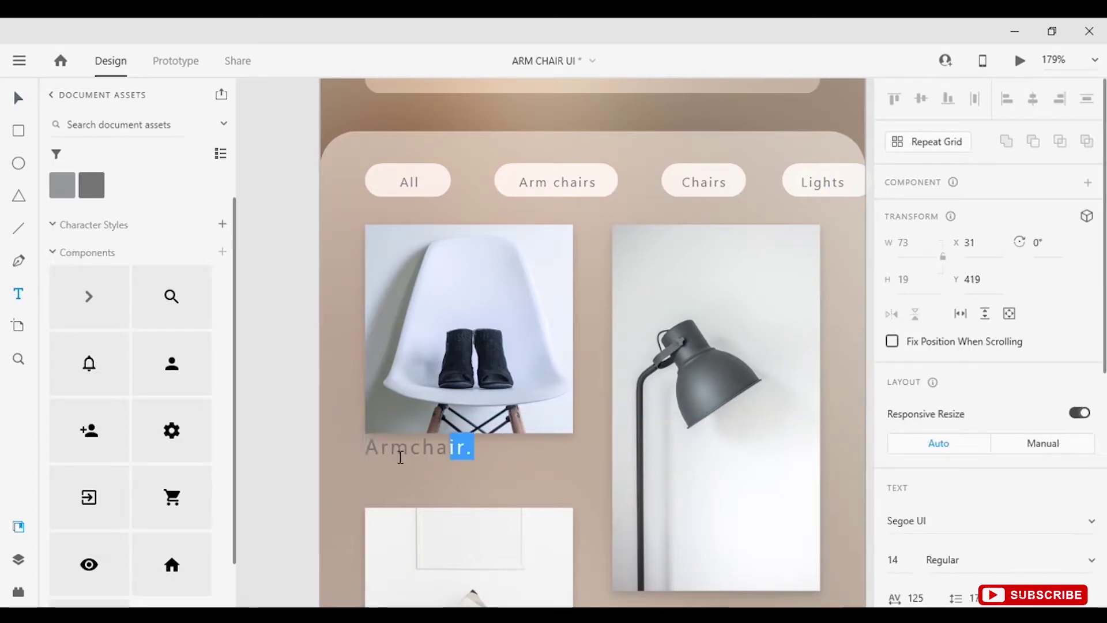
Step: Remove the full stop from the "Armchair" caption and set its font to Poppins
{"action": "scroll", "coordinate": [992, 346], "scroll_direction": "down", "scroll_amount": 4}
{"action": "left_click", "coordinate": [1036, 286]}
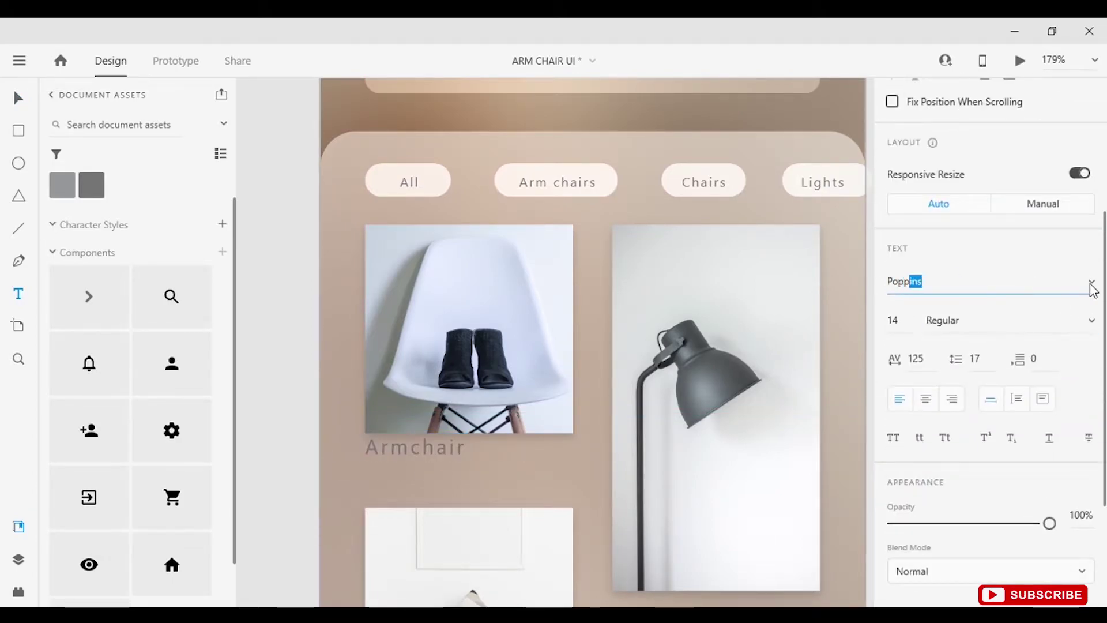
{"action": "type", "text": "Popp"}
{"action": "key", "text": "Return"}
{"action": "scroll", "coordinate": [1071, 309], "scroll_direction": "down", "scroll_amount": 3}
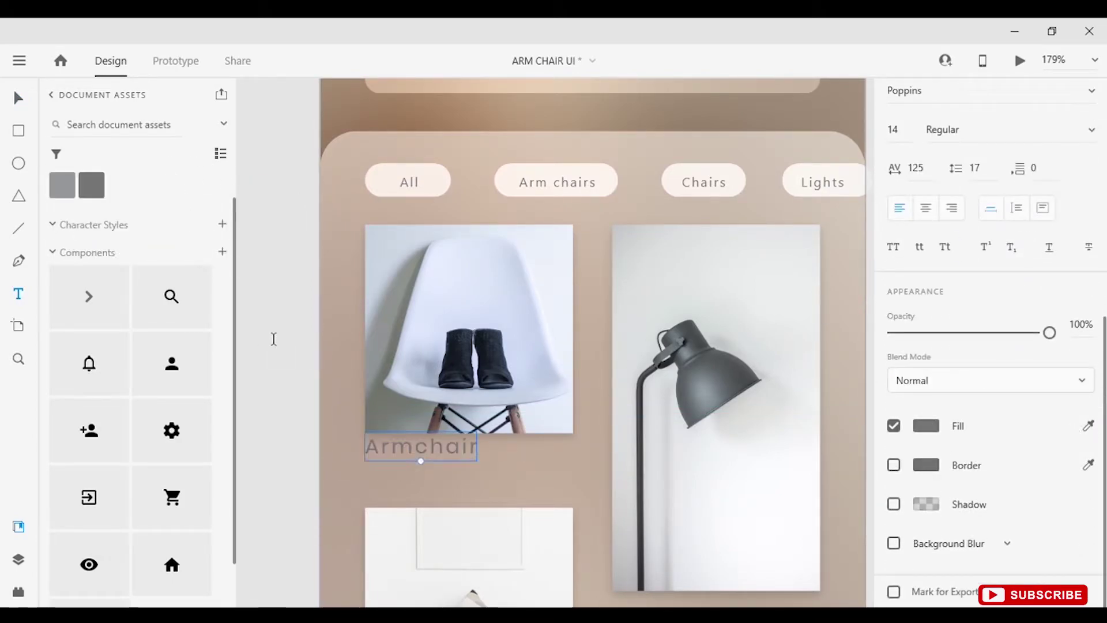
{"action": "key", "text": "Escape"}
Step: Duplicate the caption below the desk lamp photo, reword it "Flash lights" and centre it under the photo
{"action": "left_click_drag", "start_coordinate": [427, 458], "coordinate": [670, 423]}
{"action": "scroll", "coordinate": [670, 423], "scroll_direction": "down", "scroll_amount": 3}
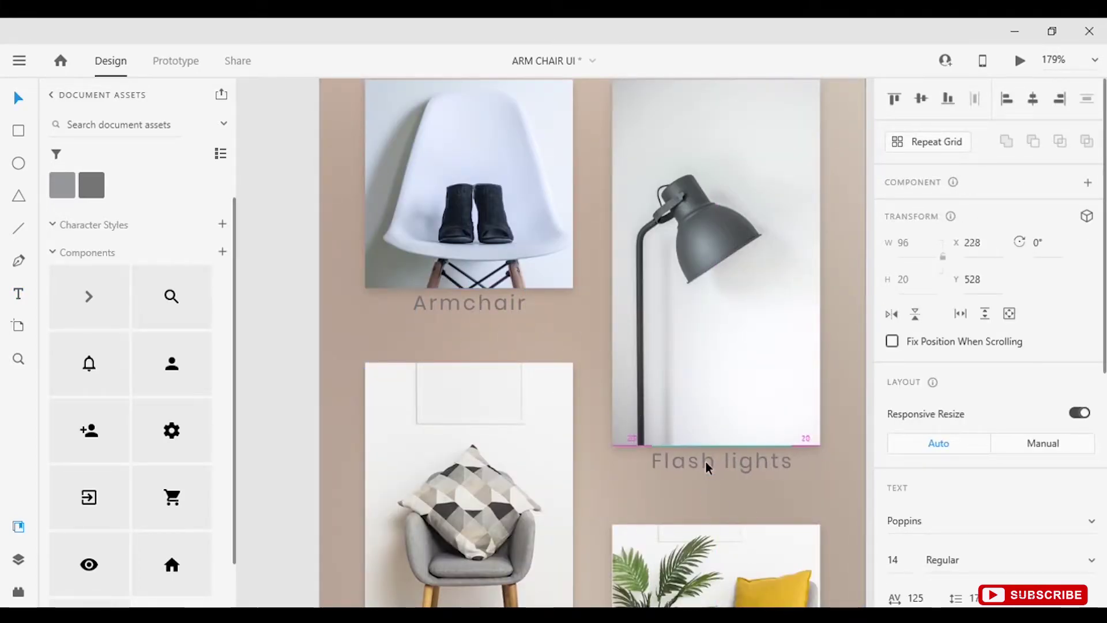
{"action": "left_click_drag", "start_coordinate": [707, 461], "coordinate": [701, 461]}
Step: Set the character spacing of the "Armchair" and "Flash lights" captions to 50
{"action": "scroll", "coordinate": [932, 449], "scroll_direction": "down", "scroll_amount": 3}
{"action": "left_click", "coordinate": [461, 309]}
{"action": "scroll", "coordinate": [930, 368], "scroll_direction": "down", "scroll_amount": 2}
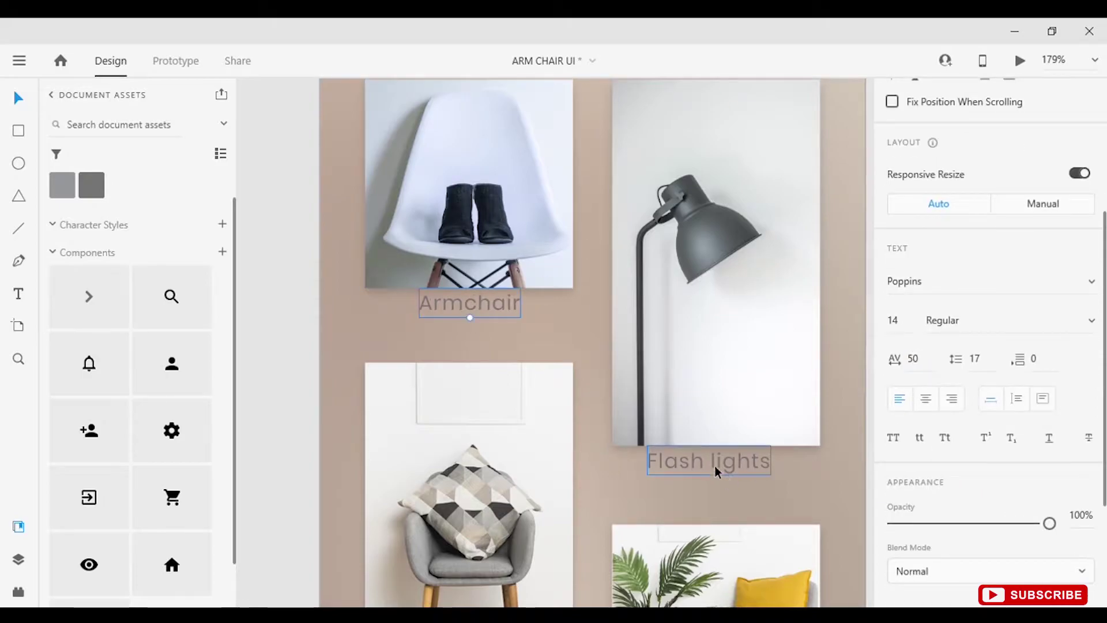
{"action": "scroll", "coordinate": [714, 467], "scroll_direction": "down", "scroll_amount": 1}
Step: Duplicate the caption below the yellow-cushion chair photo and reword it "Wing chair"
{"action": "scroll", "coordinate": [728, 477], "scroll_direction": "down", "scroll_amount": 5}
{"action": "left_click_drag", "start_coordinate": [695, 410], "coordinate": [699, 547]}
{"action": "scroll", "coordinate": [699, 547], "scroll_direction": "up", "scroll_amount": 6}
{"action": "scroll", "coordinate": [699, 547], "scroll_direction": "down", "scroll_amount": 3}
{"action": "scroll", "coordinate": [704, 425], "scroll_direction": "down", "scroll_amount": 4}
{"action": "left_click", "coordinate": [291, 339]}
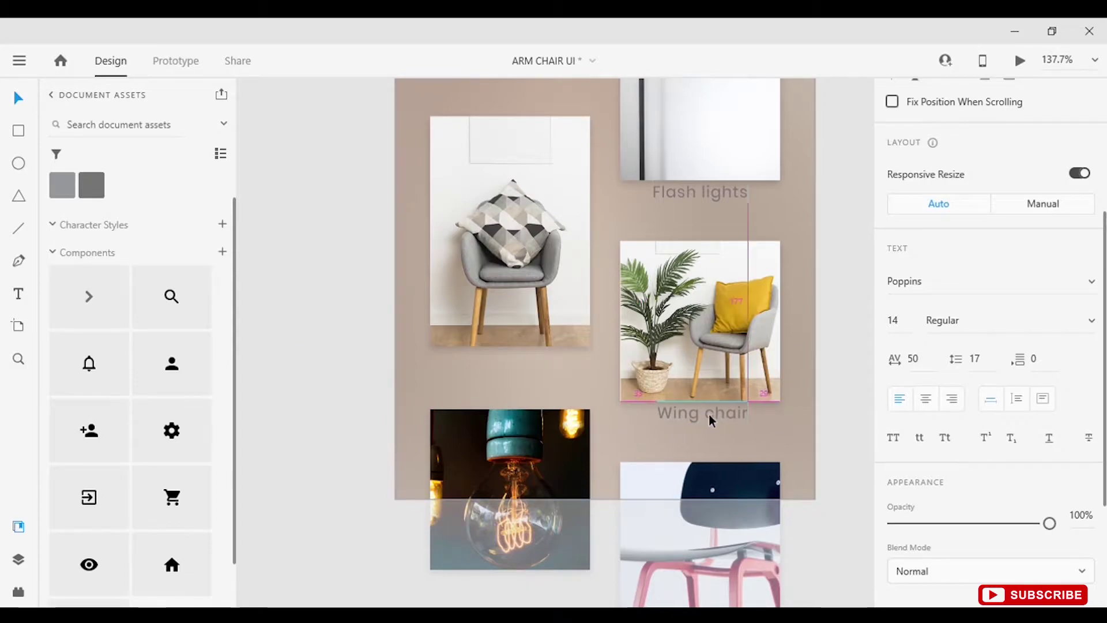
Step: Duplicate the caption below the patterned-cushion chair photo, reword it "Desk chair" and centre it
{"action": "left_click_drag", "start_coordinate": [708, 414], "coordinate": [519, 358]}
{"action": "left_click", "coordinate": [288, 378]}
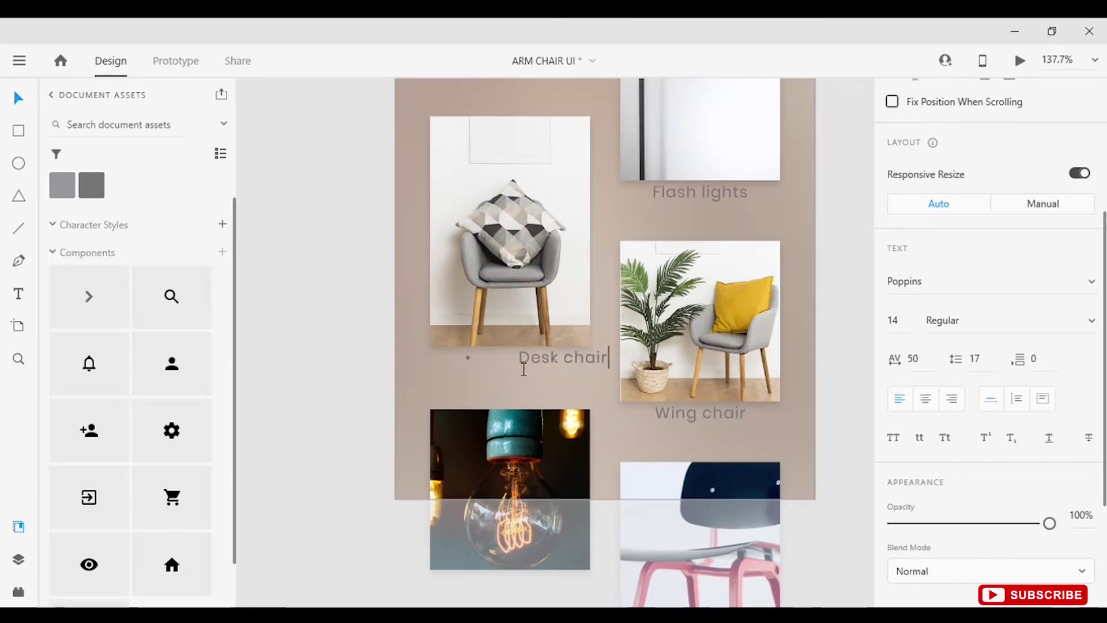
{"action": "scroll", "coordinate": [545, 358], "scroll_direction": "up", "scroll_amount": 2}
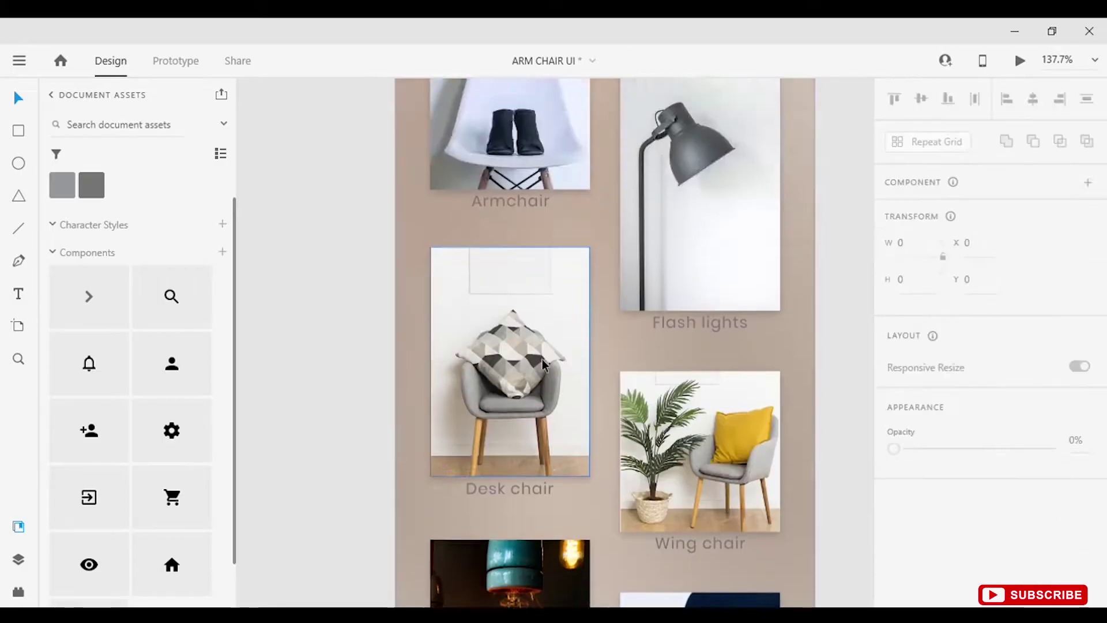
Step: Duplicate the caption below the light bulb photo and reword it "Cantilever chairv"
{"action": "scroll", "coordinate": [545, 359], "scroll_direction": "down", "scroll_amount": 3}
{"action": "left_click", "coordinate": [514, 245]}
{"action": "left_click_drag", "start_coordinate": [514, 246], "coordinate": [513, 472]}
{"action": "type", "text": "v"}
Step: Duplicate the caption, reword it "Upholstered bench" and centre it below the pink-legged chair photo
{"action": "left_click", "coordinate": [682, 303]}
{"action": "left_click_drag", "start_coordinate": [682, 300], "coordinate": [685, 331]}
{"action": "double_click", "coordinate": [685, 331]}
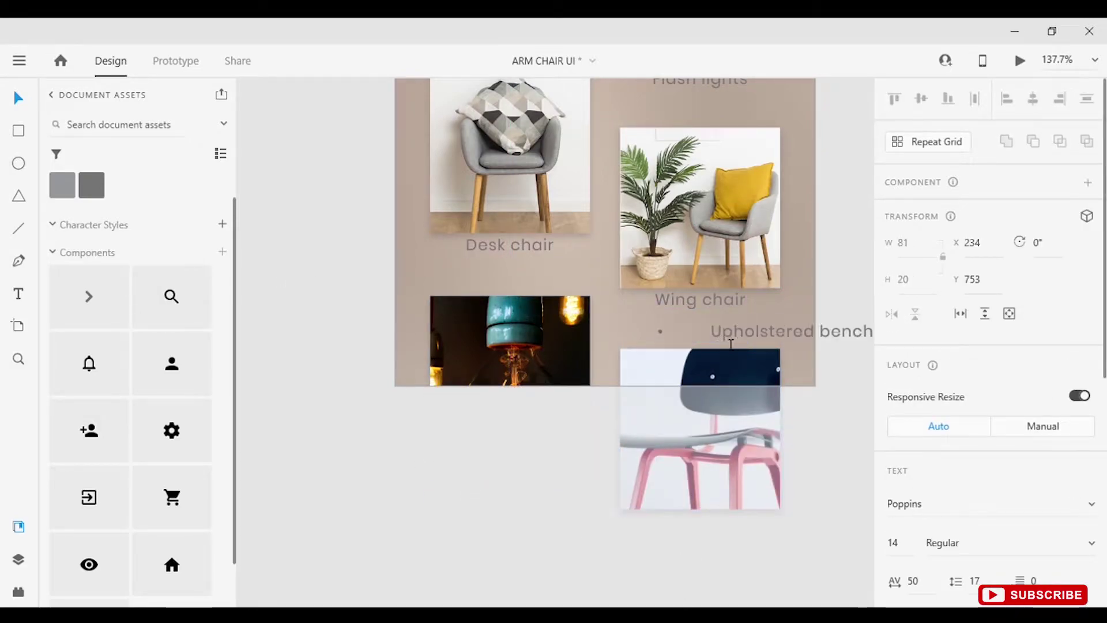
{"action": "key", "text": "BackSpace"}
{"action": "key", "text": "Escape"}
{"action": "left_click_drag", "start_coordinate": [698, 327], "coordinate": [696, 521]}
Step: Select the yellow-cushion chair photo together with its "Wing chair" caption
{"action": "left_click", "coordinate": [852, 476]}
{"action": "left_click", "coordinate": [696, 239]}
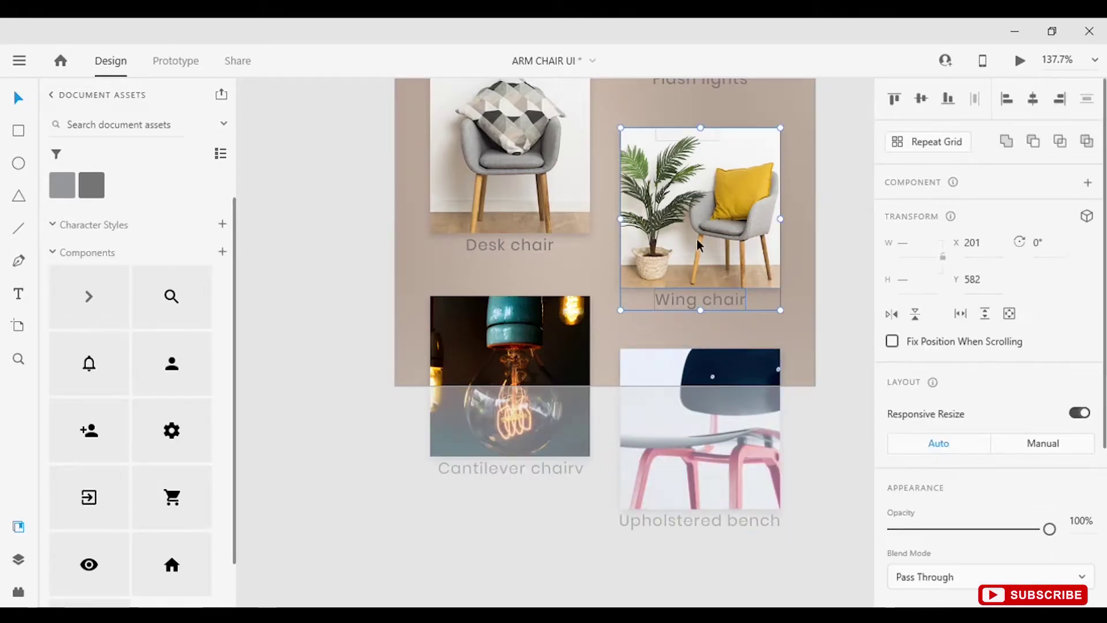
{"action": "scroll", "coordinate": [696, 238], "scroll_direction": "down", "scroll_amount": 2}
{"action": "scroll", "coordinate": [664, 295], "scroll_direction": "up", "scroll_amount": 8}
Step: Set the "Arm chairs" pill label to Poppins with character spacing 50
{"action": "left_click", "coordinate": [664, 296]}
{"action": "double_click", "coordinate": [464, 337]}
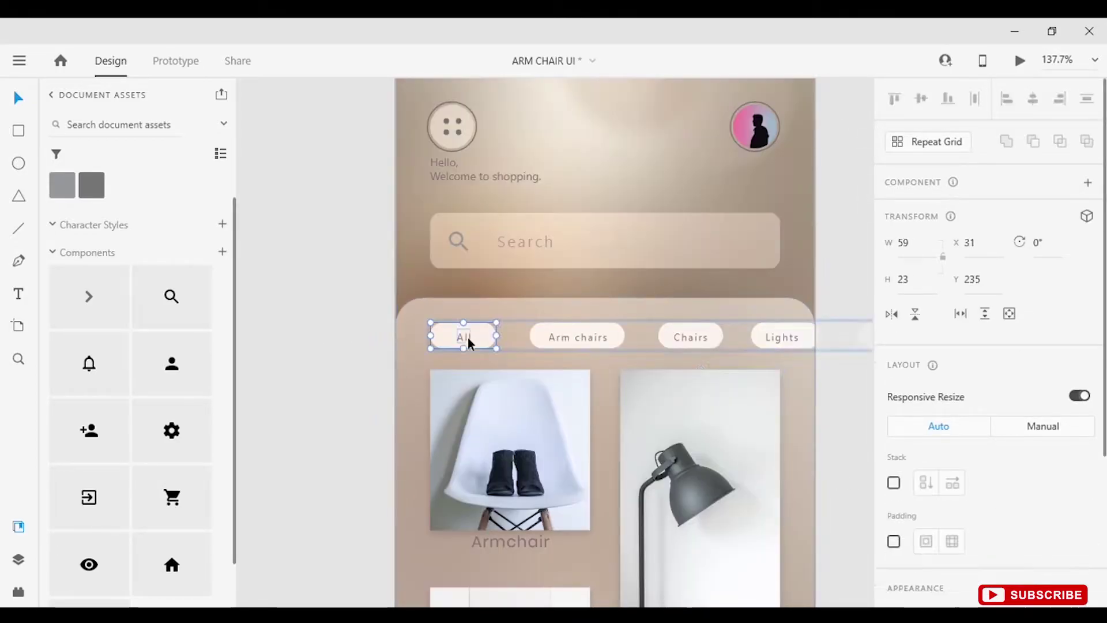
{"action": "left_click", "coordinate": [960, 437]}
{"action": "left_click", "coordinate": [558, 339]}
{"action": "double_click", "coordinate": [558, 337]}
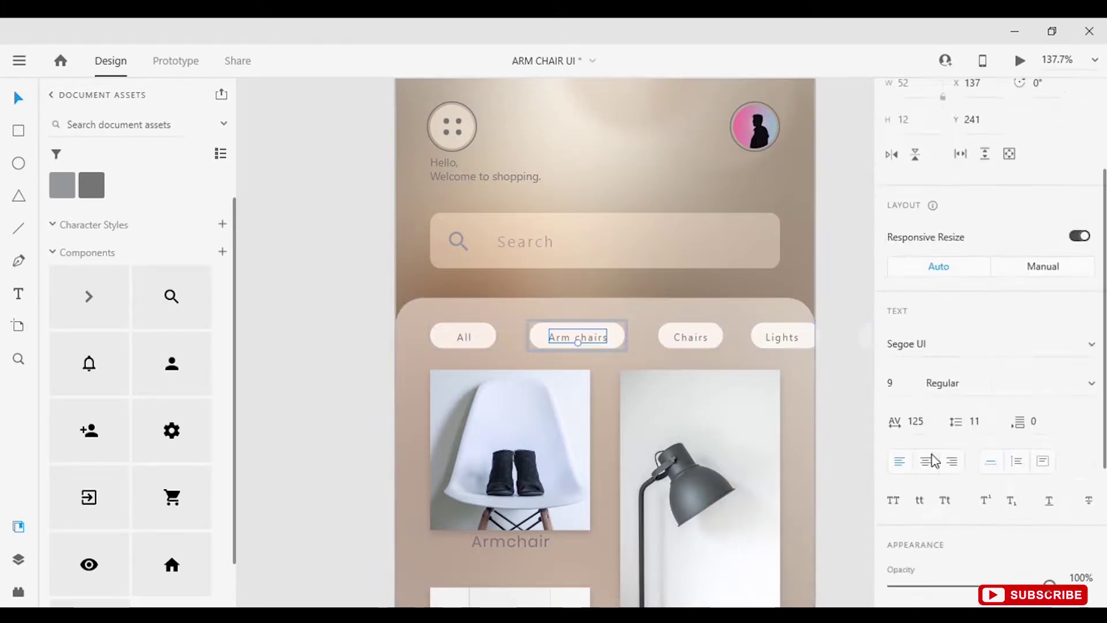
{"action": "key", "text": "ctrl+equal"}
{"action": "left_click", "coordinate": [980, 346]}
{"action": "type", "text": "Poppins"}
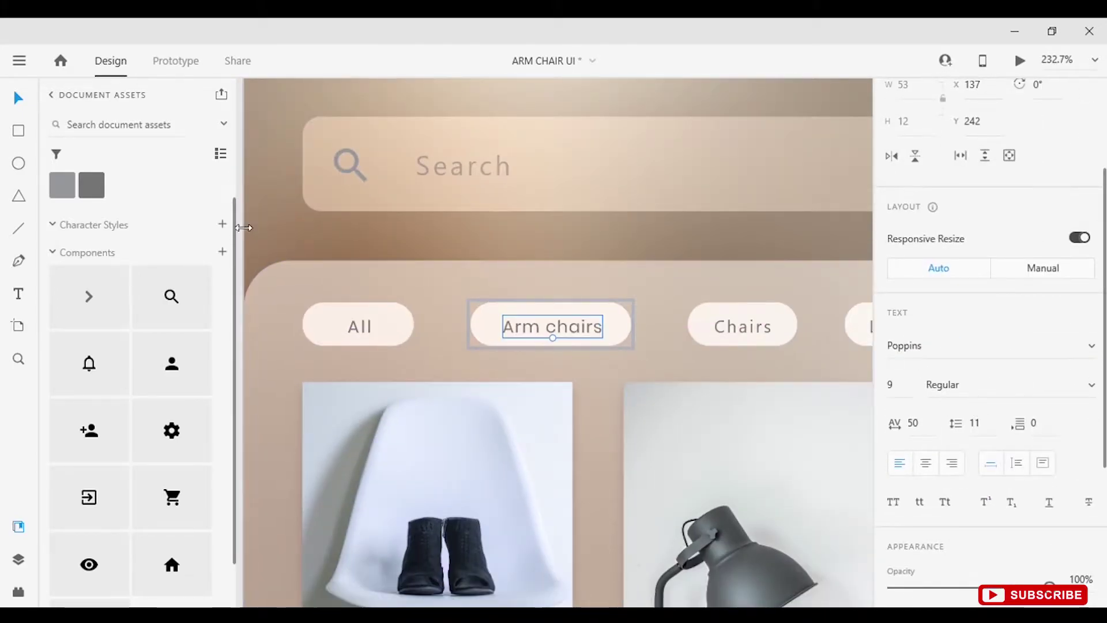
Step: Set the "Chairs" pill label to Poppins with character spacing 50
{"action": "left_click", "coordinate": [699, 317]}
{"action": "double_click", "coordinate": [700, 317]}
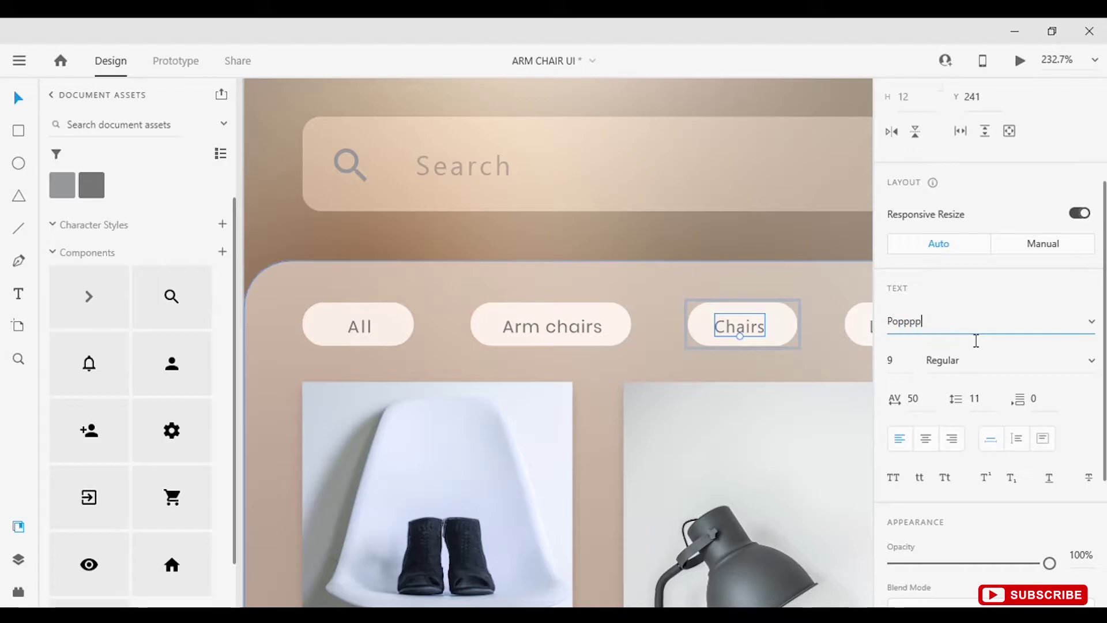
{"action": "left_click", "coordinate": [805, 383]}
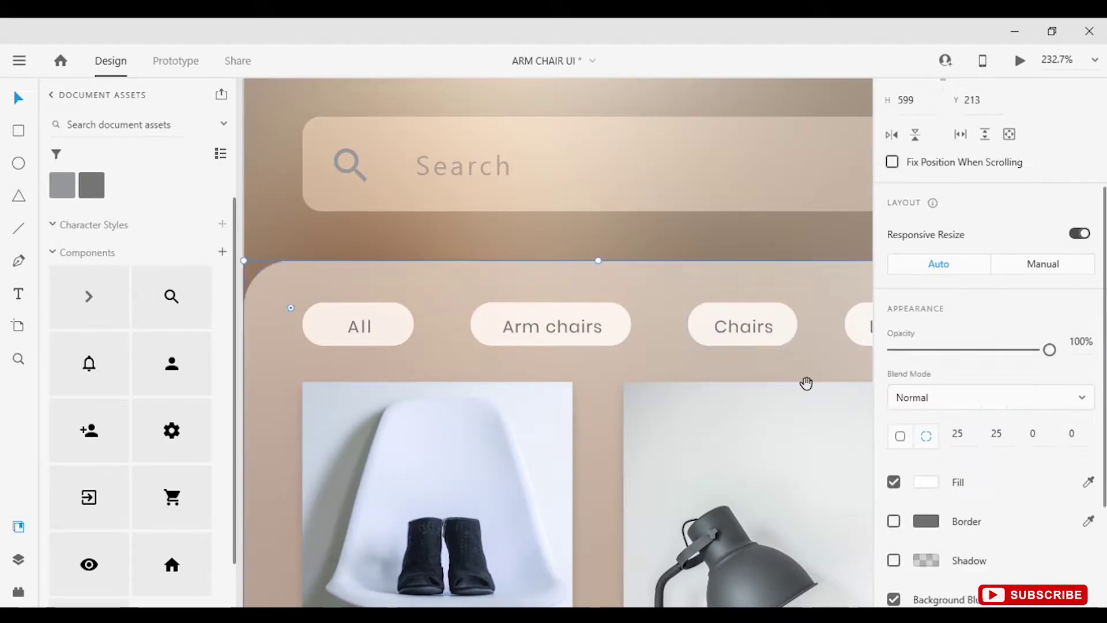
Step: Centre the "Chairs", "Arm chairs" and "All" labels within their category pills
{"action": "scroll", "coordinate": [749, 346], "scroll_direction": "right", "scroll_amount": 3}
{"action": "double_click", "coordinate": [735, 323]}
{"action": "left_click", "coordinate": [773, 317]}
{"action": "double_click", "coordinate": [756, 321]}
{"action": "left_click", "coordinate": [598, 316]}
{"action": "double_click", "coordinate": [607, 321]}
{"action": "left_click", "coordinate": [433, 316]}
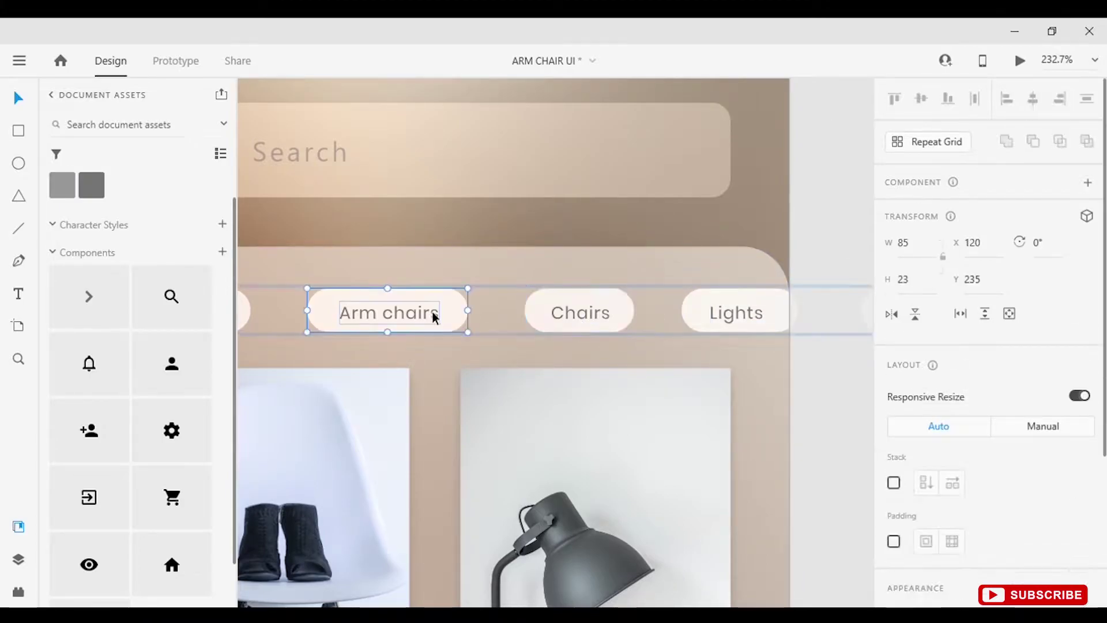
{"action": "scroll", "coordinate": [403, 317], "scroll_direction": "left", "scroll_amount": 3}
{"action": "left_click", "coordinate": [388, 317]}
{"action": "key", "text": "Tab"}
Step: Select the "Lights" label together with its pill and centre them on each other
{"action": "left_click", "coordinate": [742, 309]}
{"action": "scroll", "coordinate": [614, 311], "scroll_direction": "right", "scroll_amount": 3}
{"action": "key", "text": "Tab"}
{"action": "double_click", "coordinate": [614, 312]}
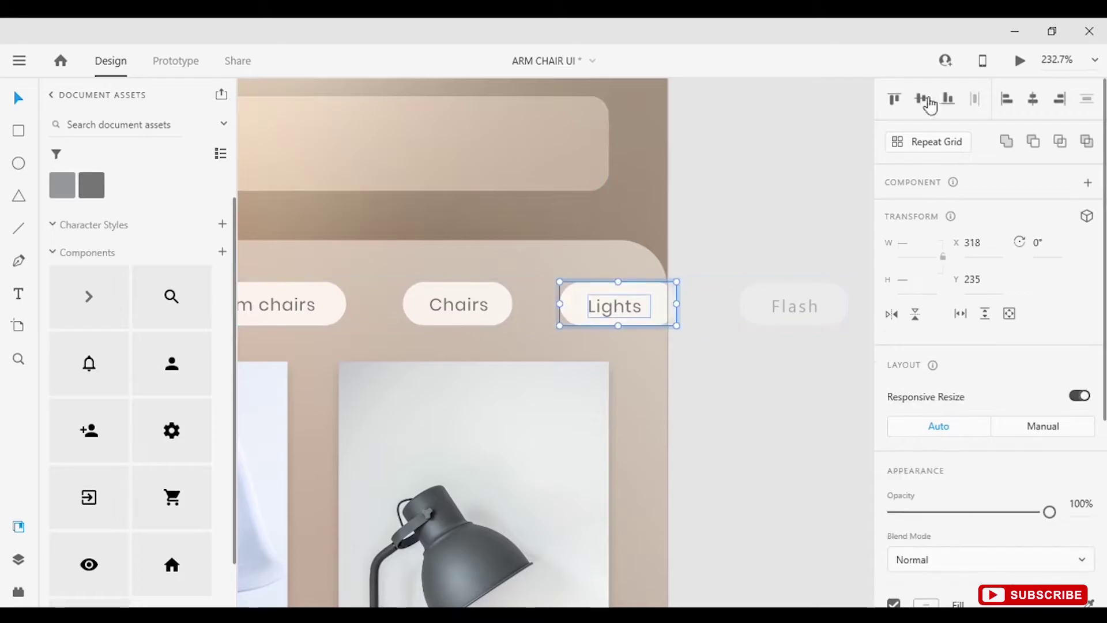
{"action": "key", "text": "Tab"}
{"action": "left_click", "coordinate": [946, 505]}
{"action": "key", "text": "Escape"}
{"action": "key", "text": "ctrl+0"}
{"action": "left_click", "coordinate": [741, 390]}
Step: Round the corners of the white chair, floor lamp and patterned-cushion chair photos to a radius of 7
{"action": "key", "text": "ctrl+y"}
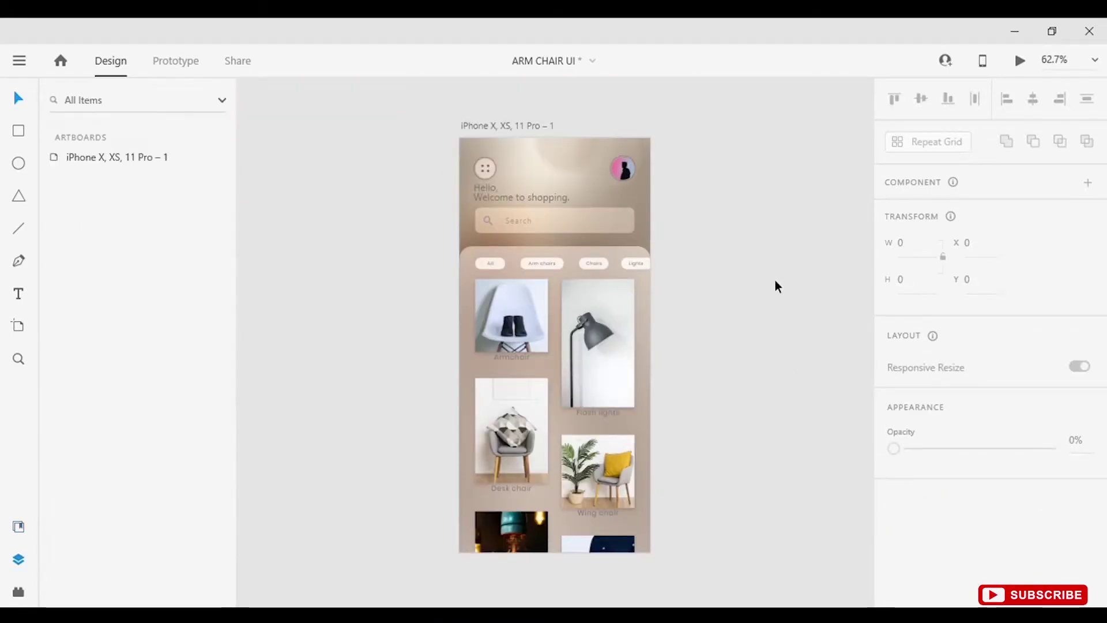
{"action": "scroll", "coordinate": [557, 262], "scroll_direction": "up", "scroll_amount": 3}
{"action": "left_click", "coordinate": [564, 267], "text": "ctrl"}
{"action": "left_click", "coordinate": [691, 375], "text": "ctrl"}
{"action": "left_click", "coordinate": [500, 519], "text": "ctrl"}
Step: Round the corners of the yellow-cushion chair, bulb and pink-legged chair photos to a radius of 7
{"action": "scroll", "coordinate": [594, 346], "scroll_direction": "down", "scroll_amount": 2}
{"action": "scroll", "coordinate": [981, 496], "scroll_direction": "down", "scroll_amount": 3}
{"action": "key", "text": "Tab"}
{"action": "key", "text": "Tab"}
{"action": "key", "text": "Tab"}
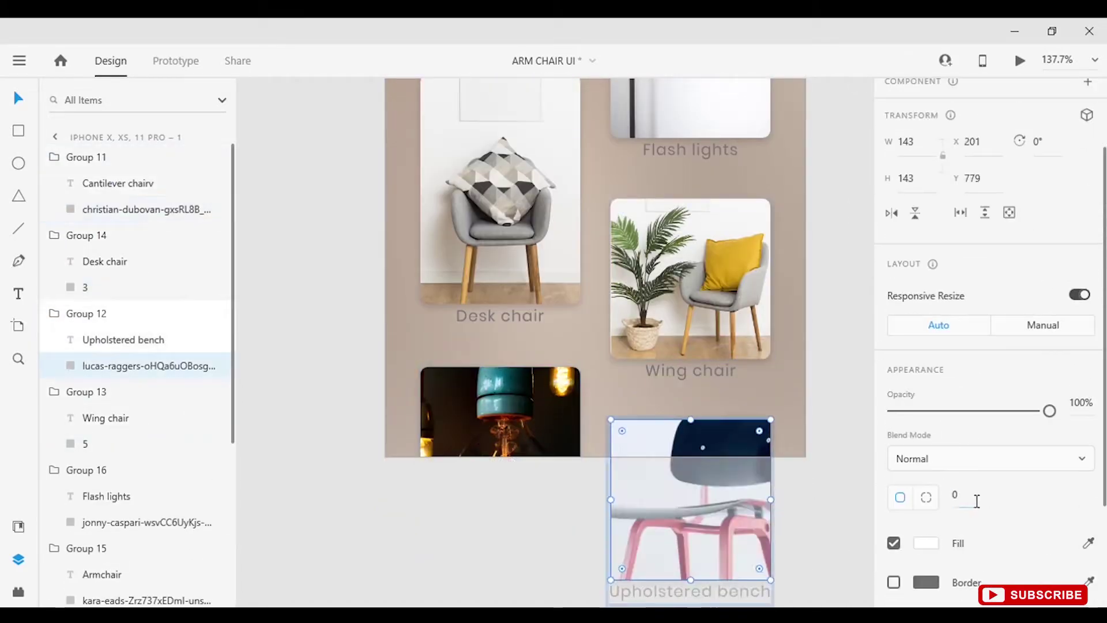
{"action": "key", "text": "Tab"}
{"action": "key", "text": "ctrl+3"}
{"action": "double_click", "coordinate": [455, 309]}
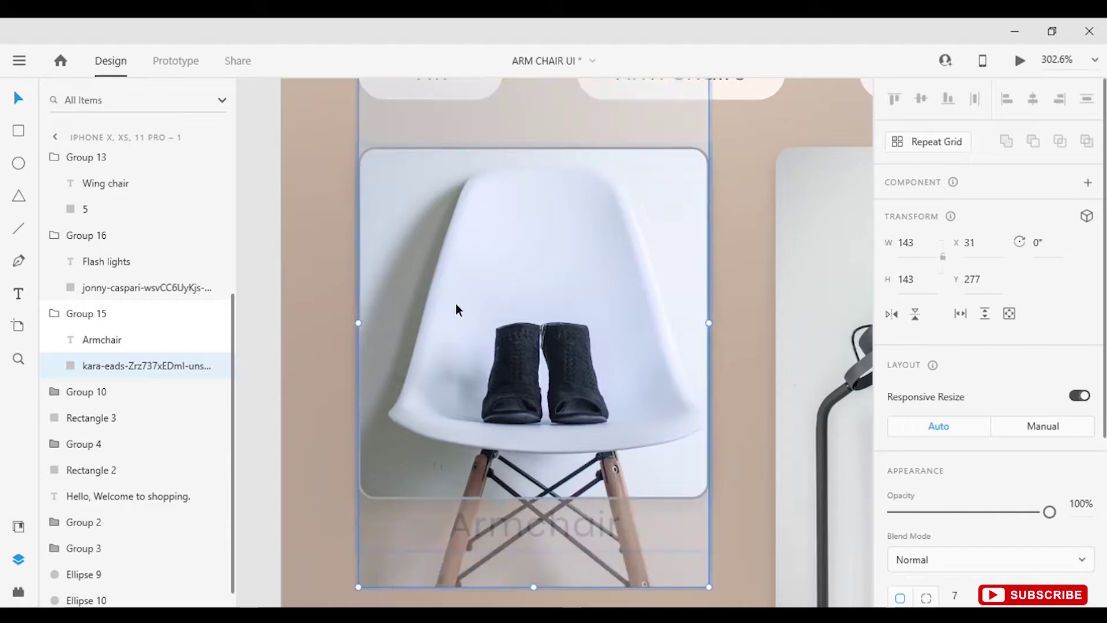
{"action": "scroll", "coordinate": [455, 310], "scroll_direction": "down", "scroll_amount": 4}
{"action": "left_click", "coordinate": [302, 329]}
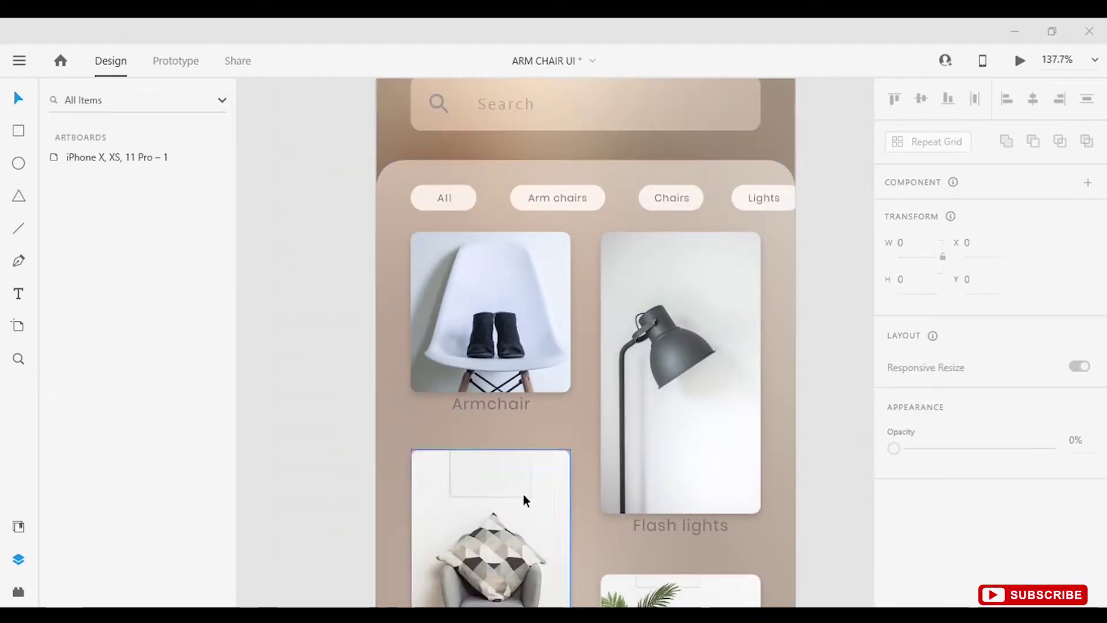
Step: Add a black armchair photo copy at X 55 over the white chair photo and send it behind the Armchair group
{"action": "left_click", "coordinate": [490, 312]}
{"action": "left_click_drag", "start_coordinate": [490, 312], "coordinate": [518, 311]}
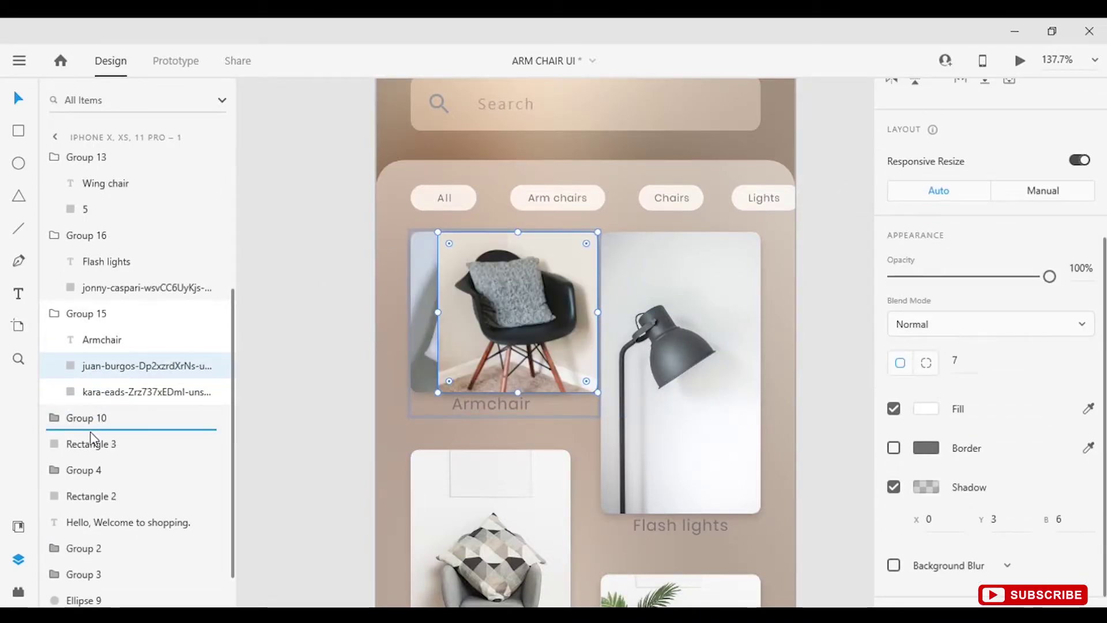
{"action": "left_click_drag", "start_coordinate": [90, 437], "coordinate": [88, 432]}
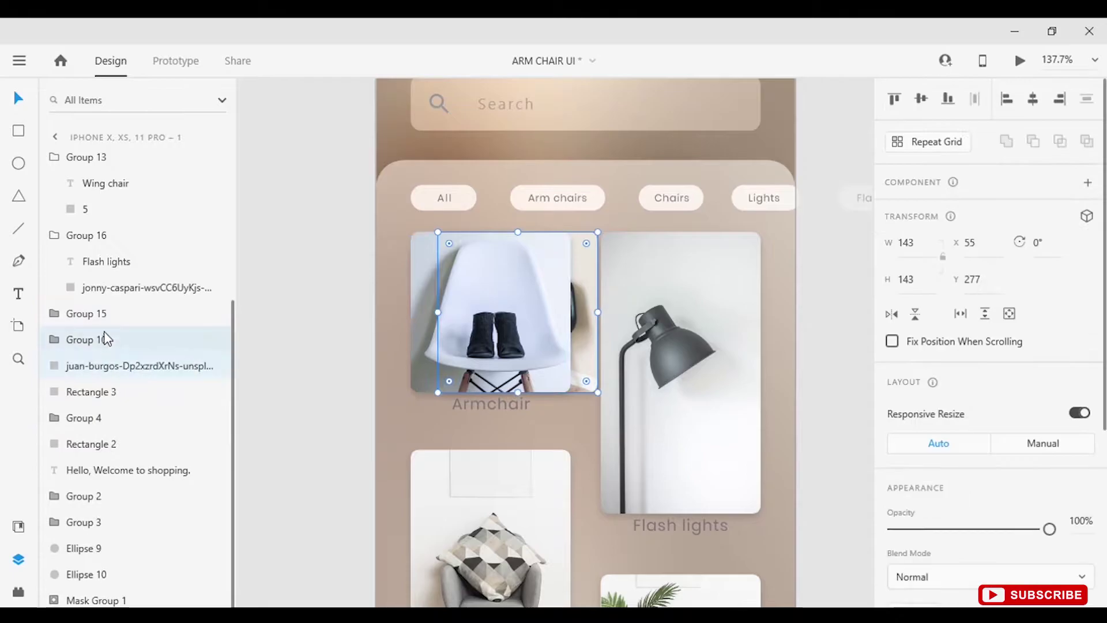
Step: Add a green plant photo copy at X 83 and place it in the layer order below the black armchair photo
{"action": "scroll", "coordinate": [586, 327], "scroll_direction": "up", "scroll_amount": 5}
{"action": "left_click_drag", "start_coordinate": [639, 361], "coordinate": [642, 361]}
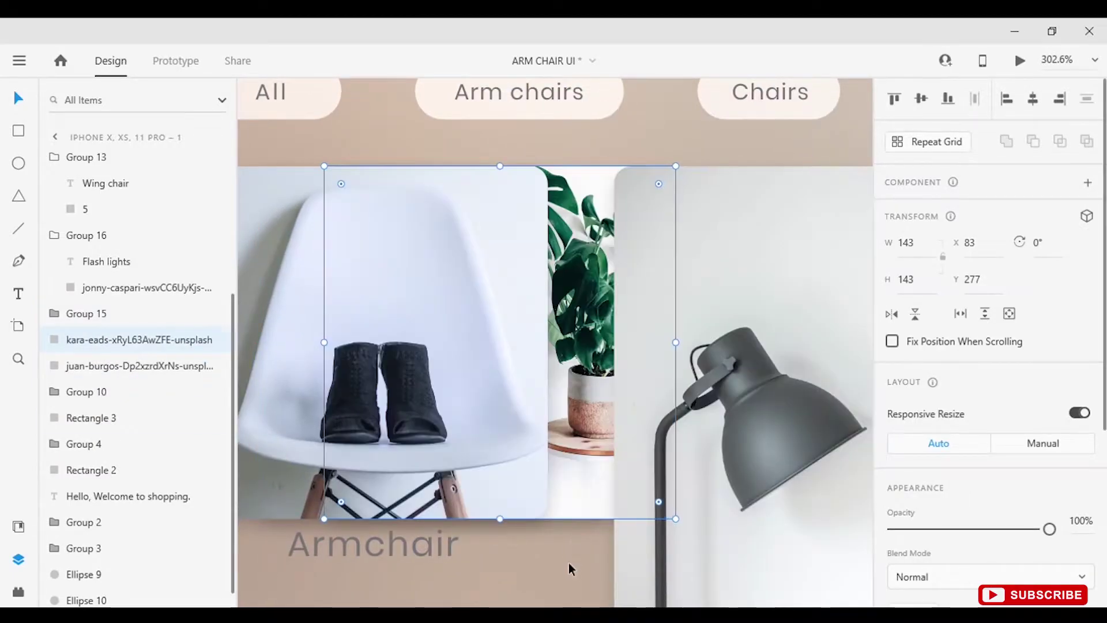
{"action": "left_click", "coordinate": [132, 419]}
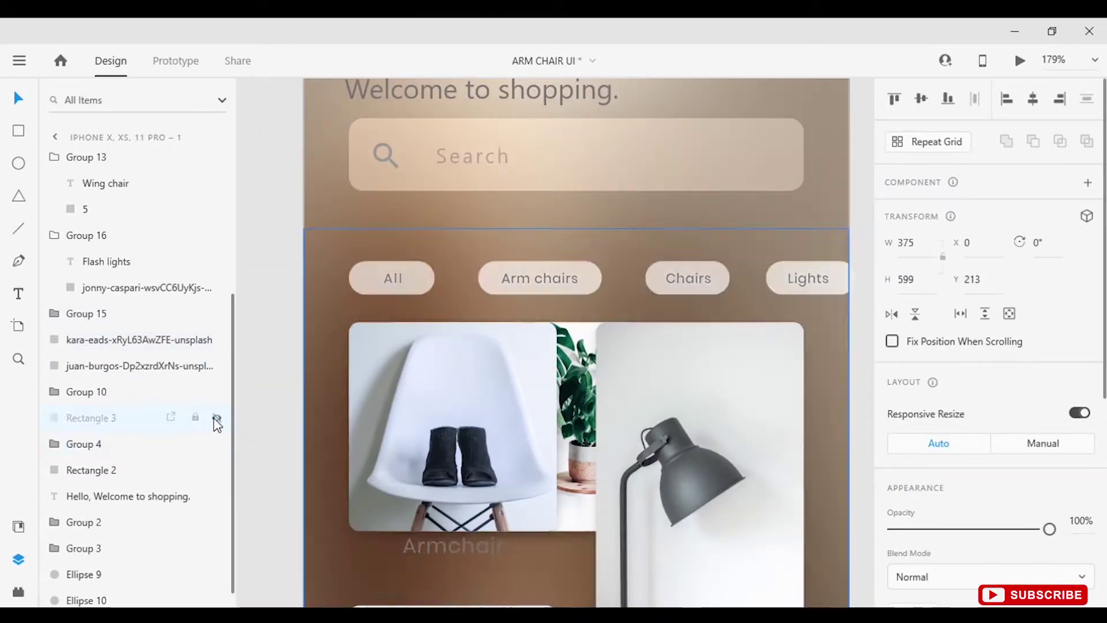
{"action": "left_click", "coordinate": [217, 365]}
{"action": "left_click_drag", "start_coordinate": [138, 342], "coordinate": [144, 368]}
Step: Scale down and offset the two rear photos so they peek out behind the white chair photo, and lower their opacity
{"action": "scroll", "coordinate": [580, 443], "scroll_direction": "up", "scroll_amount": 2}
{"action": "left_click", "coordinate": [565, 442]}
{"action": "left_click_drag", "start_coordinate": [609, 288], "coordinate": [587, 315]}
{"action": "left_click", "coordinate": [587, 485]}
{"action": "left_click_drag", "start_coordinate": [579, 438], "coordinate": [569, 414]}
{"action": "left_click_drag", "start_coordinate": [1049, 528], "coordinate": [954, 529]}
{"action": "key", "text": "ctrl+0"}
{"action": "left_click", "coordinate": [524, 524]}
{"action": "left_click", "coordinate": [787, 362]}
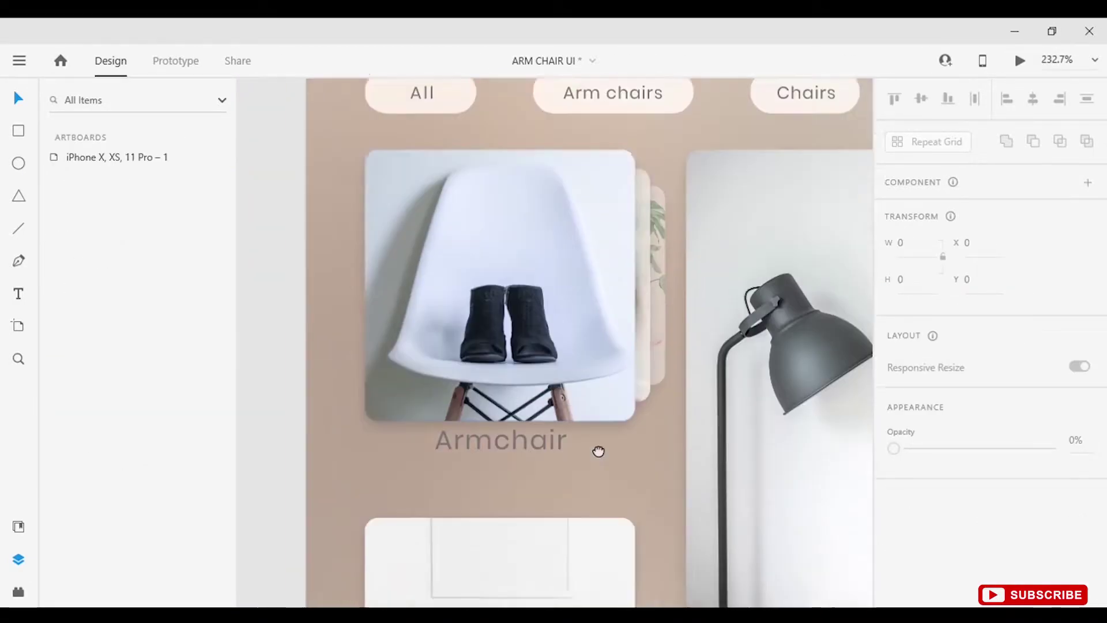
Step: Reposition the "Armchair" caption centred beneath the white chair photo
{"action": "double_click", "coordinate": [555, 476]}
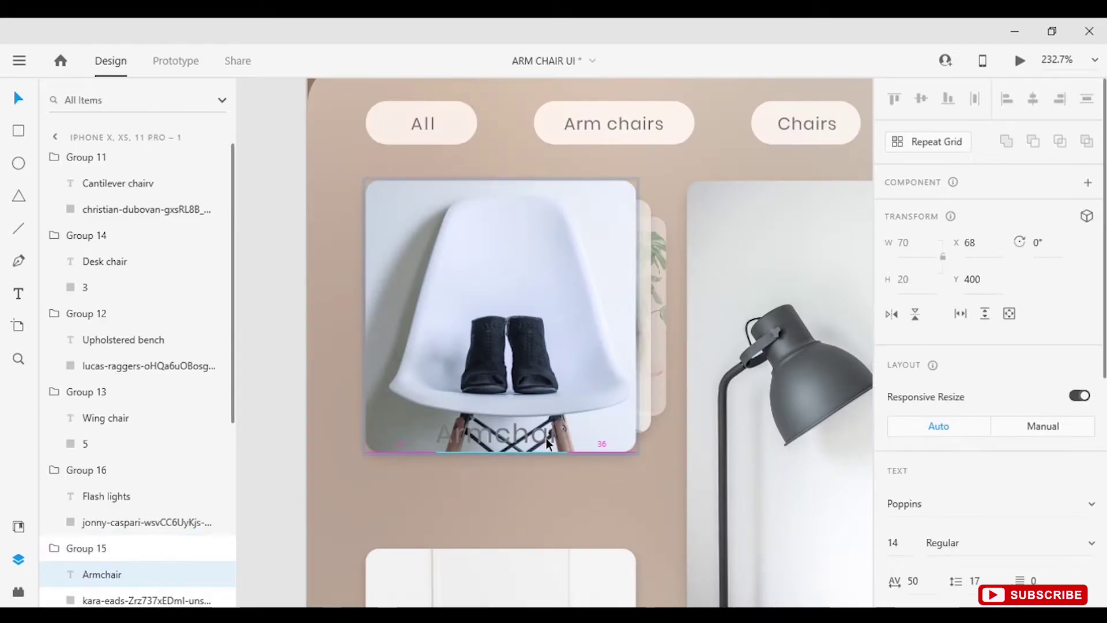
{"action": "left_click", "coordinate": [461, 500]}
{"action": "key", "text": "ctrl+0"}
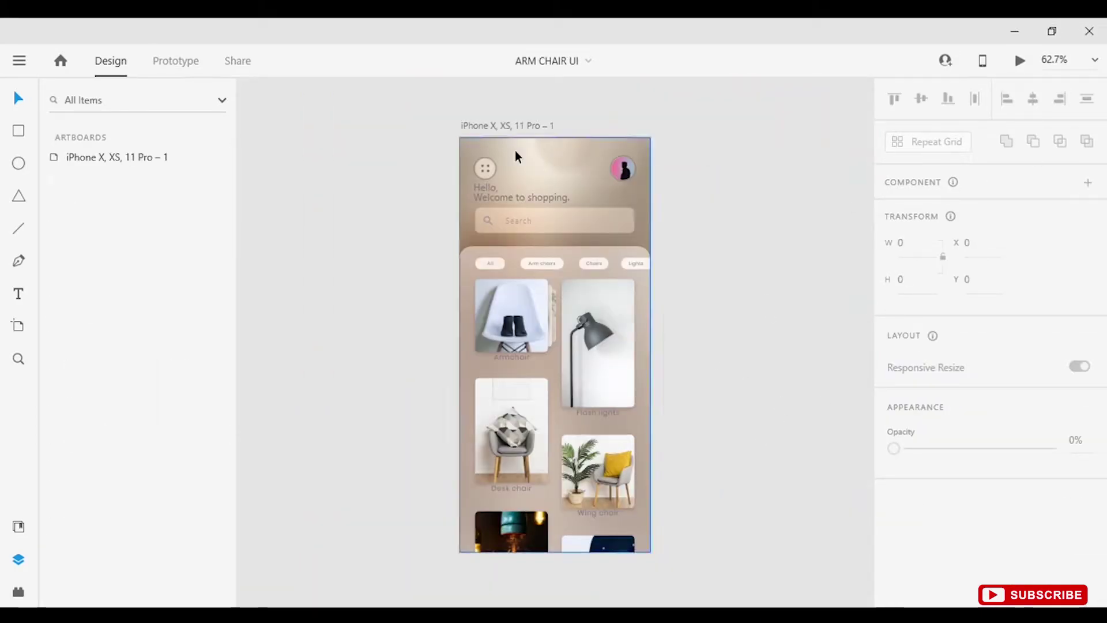
Step: Rename the artboard HOME and duplicate it
{"action": "double_click", "coordinate": [508, 125]}
{"action": "type", "text": "HOME"}
{"action": "key", "text": "Return"}
{"action": "key", "text": "ctrl+d"}
Step: Delete the header, pills, panel, photos and background image from the duplicated artboard, keeping only its background rectangle
{"action": "left_click", "coordinate": [632, 172]}
{"action": "left_click_drag", "start_coordinate": [845, 165], "coordinate": [683, 416]}
{"action": "key", "text": "Delete"}
{"action": "key", "text": "Delete"}
{"action": "left_click", "coordinate": [758, 171]}
{"action": "key", "text": "Delete"}
{"action": "double_click", "coordinate": [714, 327]}
{"action": "key", "text": "Delete"}
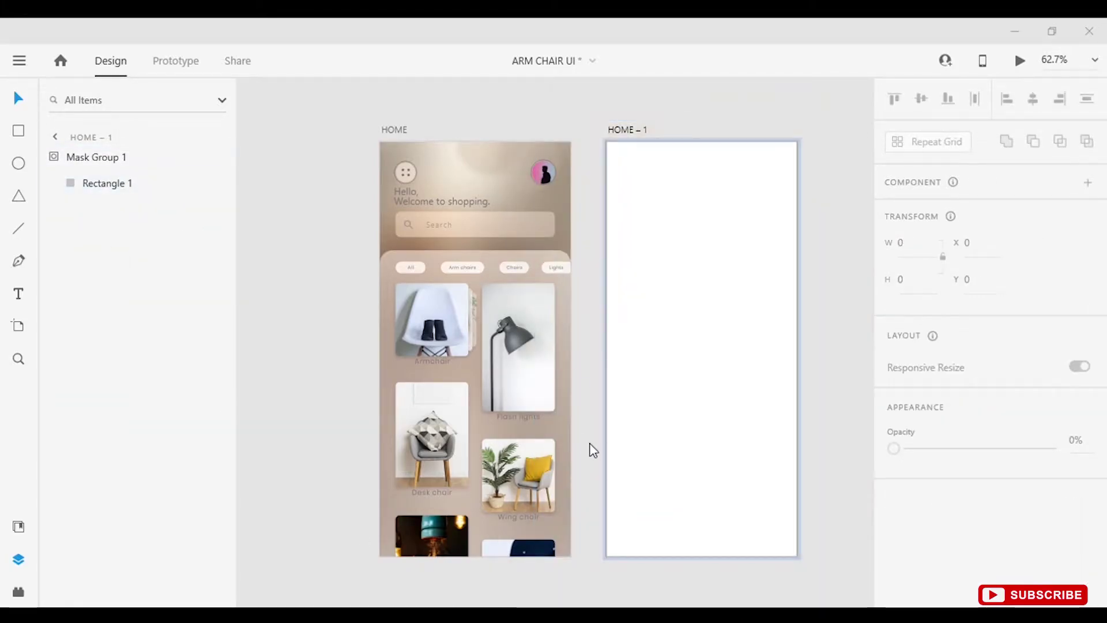
Step: Paste the glowing bulb photo into the background mask group and scale it to 748 × 998 to cover the artboard
{"action": "key", "text": "ctrl+v"}
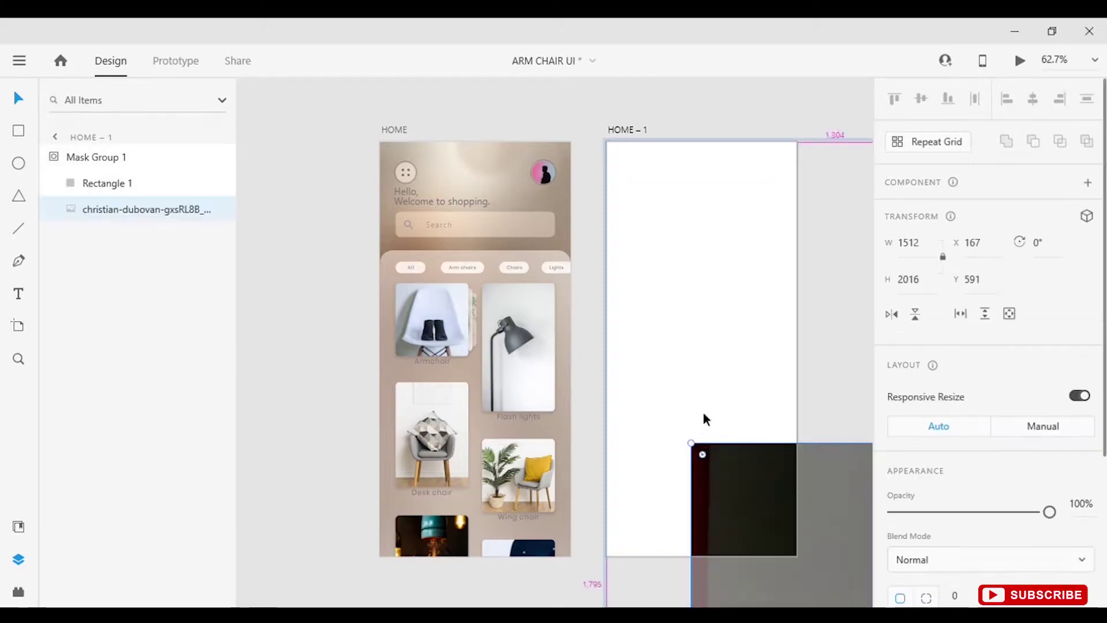
{"action": "scroll", "coordinate": [703, 417], "scroll_direction": "down", "scroll_amount": 5}
{"action": "left_click_drag", "start_coordinate": [859, 242], "coordinate": [859, 266]}
{"action": "key", "text": "Escape"}
{"action": "double_click", "coordinate": [805, 407]}
{"action": "left_click", "coordinate": [693, 351]}
{"action": "scroll", "coordinate": [693, 351], "scroll_direction": "up", "scroll_amount": 3}
{"action": "double_click", "coordinate": [694, 351]}
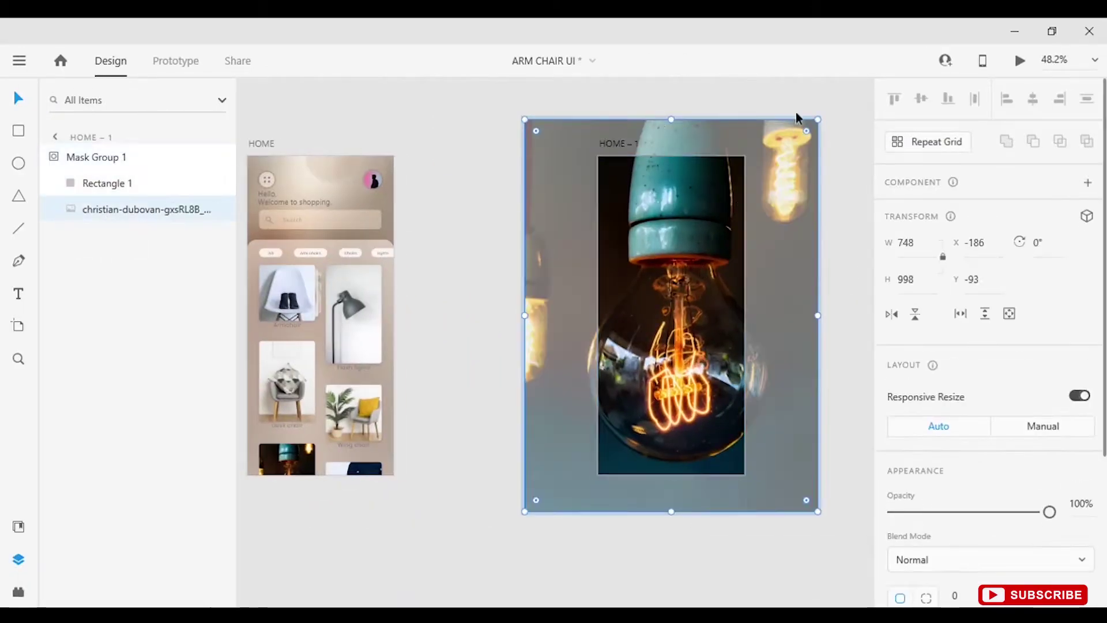
Step: Blur the bulb photo that fills the HOME – 1 background
{"action": "key", "text": "ctrl+z"}
{"action": "scroll", "coordinate": [963, 444], "scroll_direction": "down", "scroll_amount": 3}
{"action": "left_click", "coordinate": [1008, 549]}
{"action": "left_click", "coordinate": [992, 574]}
{"action": "left_click_drag", "start_coordinate": [619, 143], "coordinate": [536, 173]}
{"action": "left_click", "coordinate": [533, 424]}
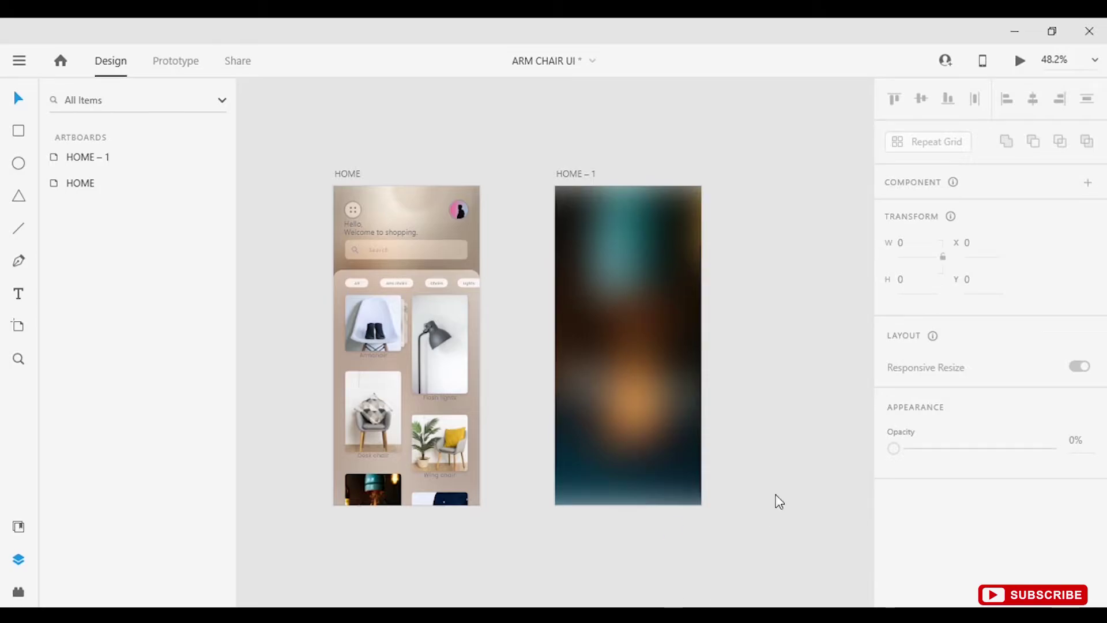
Step: Paste the pendant lamps photo onto HOME – 1 and scale and position it to cover most of the artboard
{"action": "key", "text": "ctrl+v"}
{"action": "scroll", "coordinate": [763, 430], "scroll_direction": "down", "scroll_amount": 5}
{"action": "left_click_drag", "start_coordinate": [761, 421], "coordinate": [604, 346]}
{"action": "scroll", "coordinate": [649, 359], "scroll_direction": "up", "scroll_amount": 5}
{"action": "left_click_drag", "start_coordinate": [661, 462], "coordinate": [689, 527]}
{"action": "left_click", "coordinate": [812, 362]}
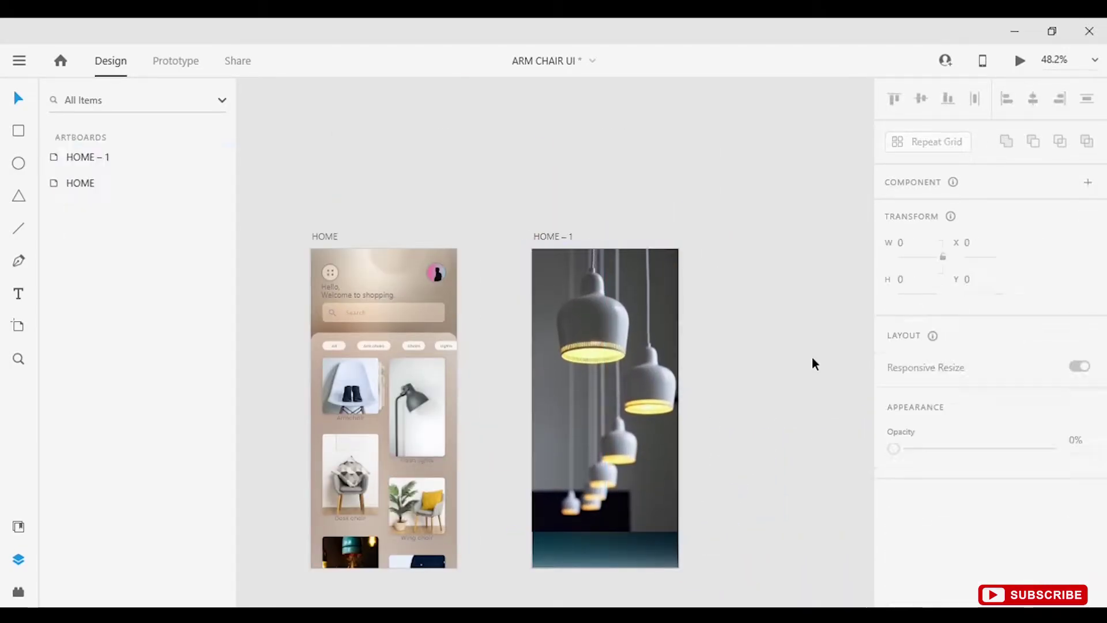
Step: Draw a 375 × 720 rectangle from the top of HOME – 1 and mask the pendant lamps photo with it
{"action": "scroll", "coordinate": [614, 384], "scroll_direction": "up", "scroll_amount": 3}
{"action": "scroll", "coordinate": [573, 358], "scroll_direction": "down", "scroll_amount": 4}
{"action": "left_click", "coordinate": [572, 358]}
{"action": "key", "text": "r"}
{"action": "scroll", "coordinate": [572, 358], "scroll_direction": "up", "scroll_amount": 1}
{"action": "left_click_drag", "start_coordinate": [516, 224], "coordinate": [663, 508]}
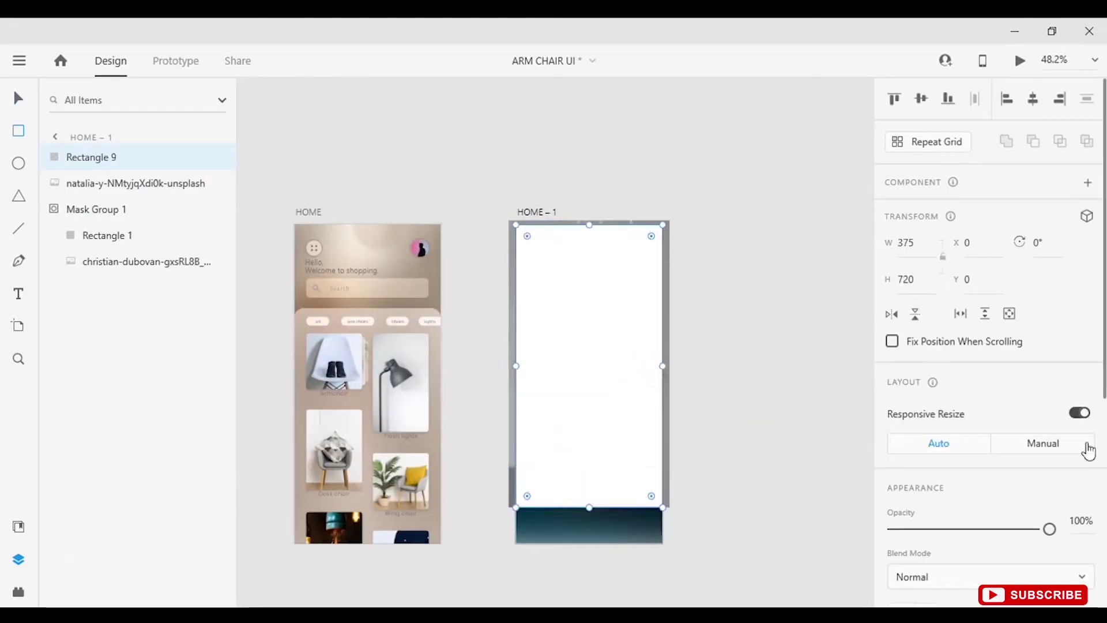
{"action": "scroll", "coordinate": [877, 438], "scroll_direction": "down", "scroll_amount": 2}
{"action": "left_click", "coordinate": [92, 183], "text": "shift"}
{"action": "key", "text": "ctrl+shift+m"}
{"action": "key", "text": "Escape"}
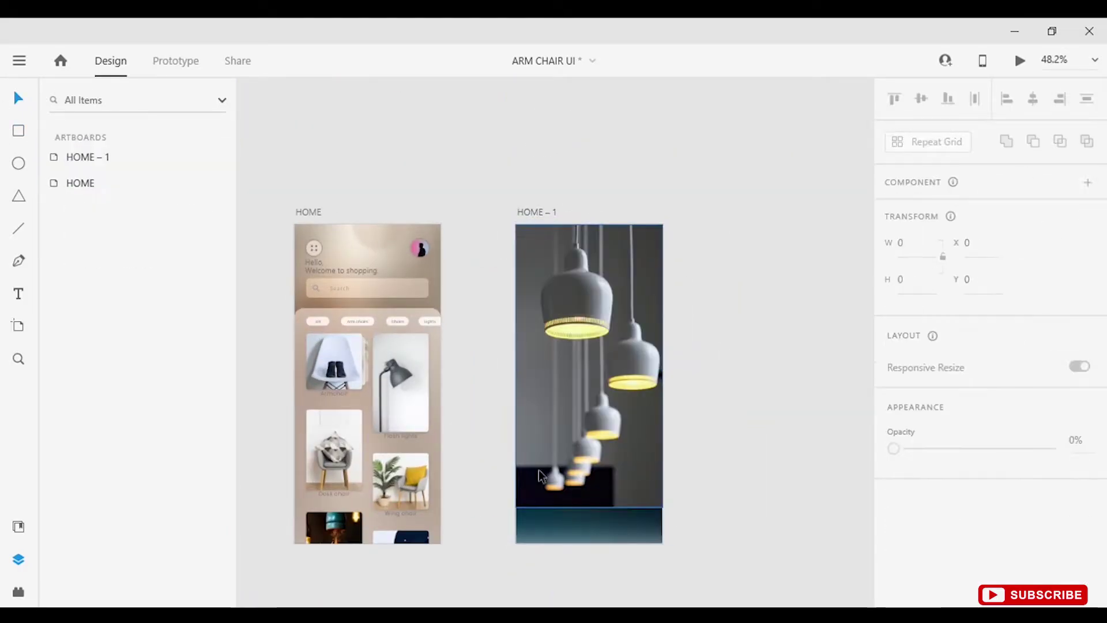
{"action": "scroll", "coordinate": [555, 469], "scroll_direction": "down", "scroll_amount": 1}
{"action": "left_click", "coordinate": [594, 424]}
{"action": "left_click", "coordinate": [655, 155]}
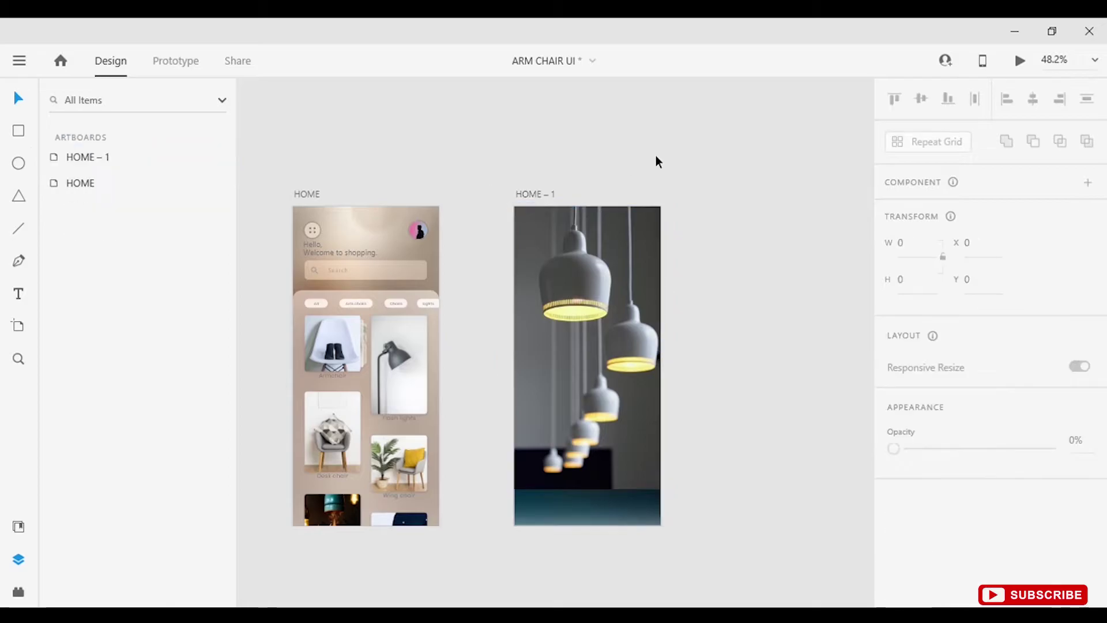
Step: Draw a 375 × 419 rectangle over the lower part of HOME – 1, starting at Y 393
{"action": "key", "text": "r"}
{"action": "scroll", "coordinate": [536, 285], "scroll_direction": "up", "scroll_amount": 3}
{"action": "mouse_move", "coordinate": [526, 260]}
{"action": "left_mouse_down"}
{"action": "mouse_move", "coordinate": [753, 495]}
{"action": "mouse_move", "coordinate": [774, 539]}
{"action": "left_mouse_up"}
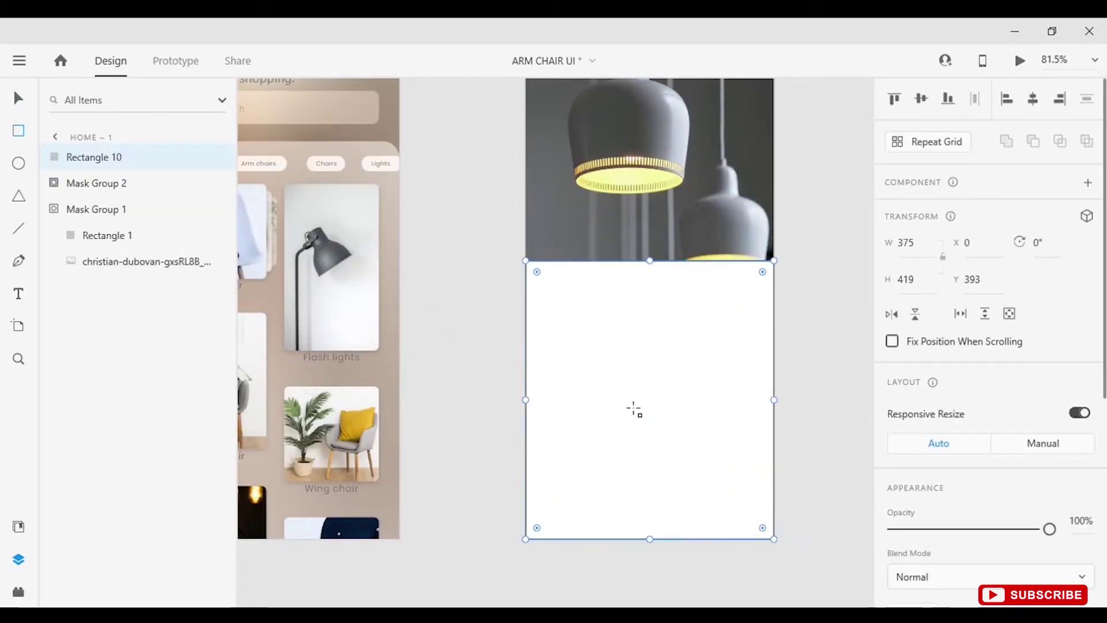
Step: Round the new rectangle's two top corners to 35 and give it a background blur like the HOME panel
{"action": "left_click", "coordinate": [932, 546]}
{"action": "scroll", "coordinate": [929, 321], "scroll_direction": "down", "scroll_amount": 3}
{"action": "left_click", "coordinate": [970, 460]}
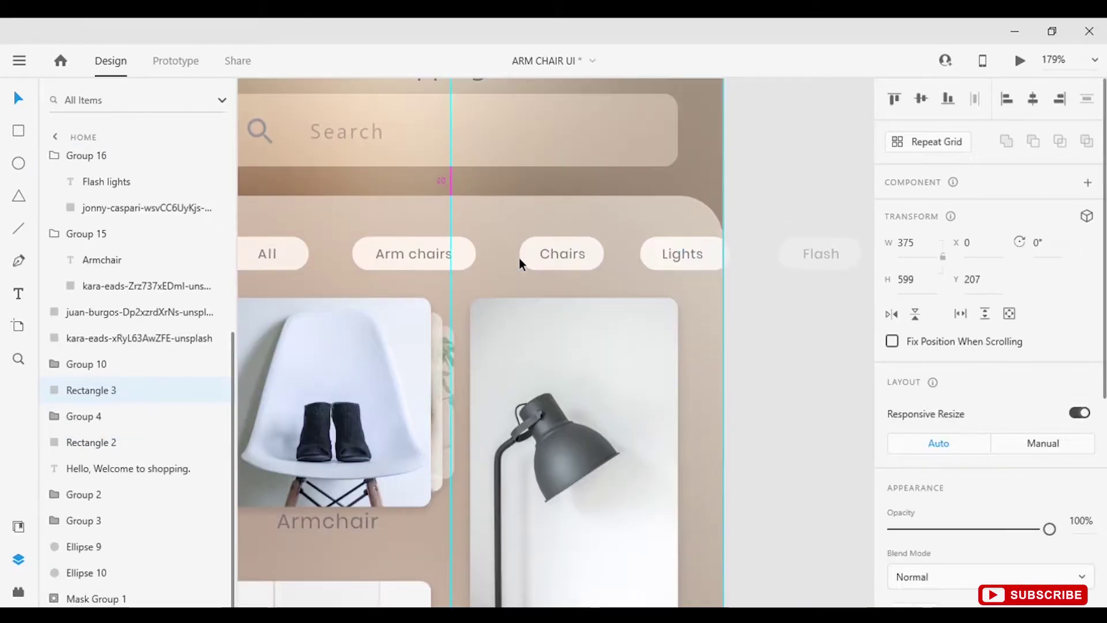
{"action": "left_click_drag", "start_coordinate": [519, 258], "coordinate": [457, 378]}
{"action": "left_click", "coordinate": [786, 422]}
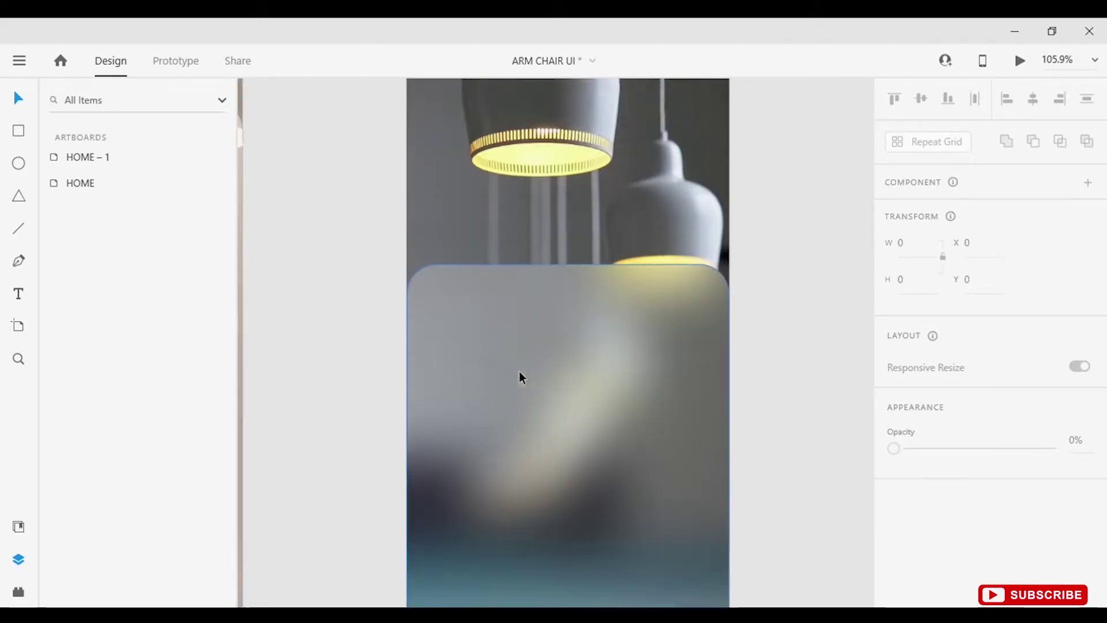
Step: Add the title "Upholstered bench" to the blurred panel and a description below it starting "It's where you pop a squat after a long day of work"
{"action": "key", "text": "t"}
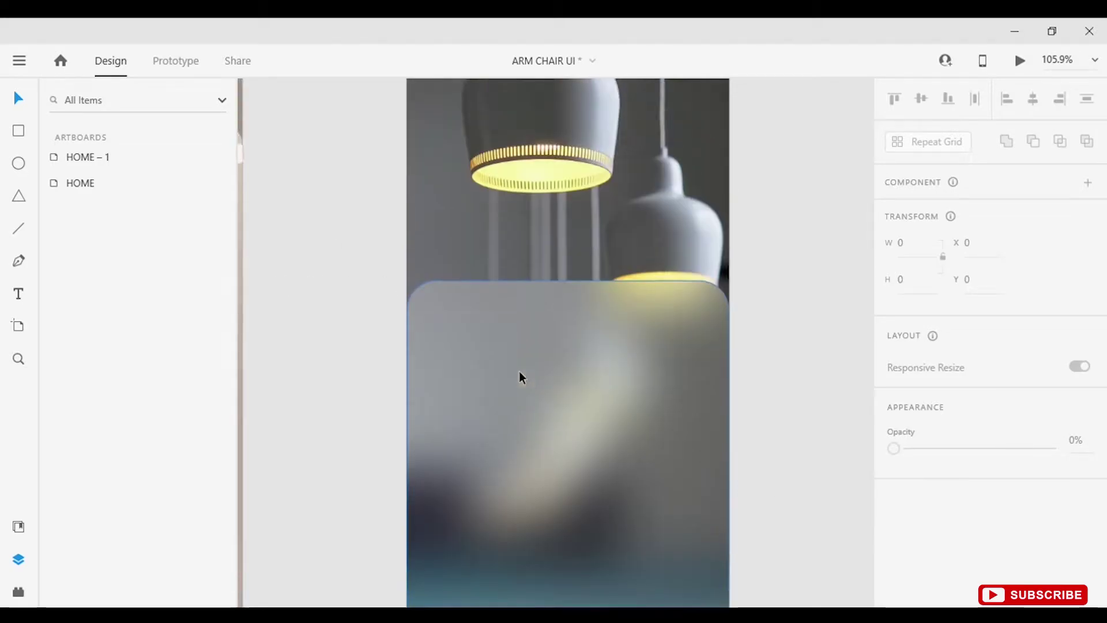
{"action": "left_click", "coordinate": [474, 312]}
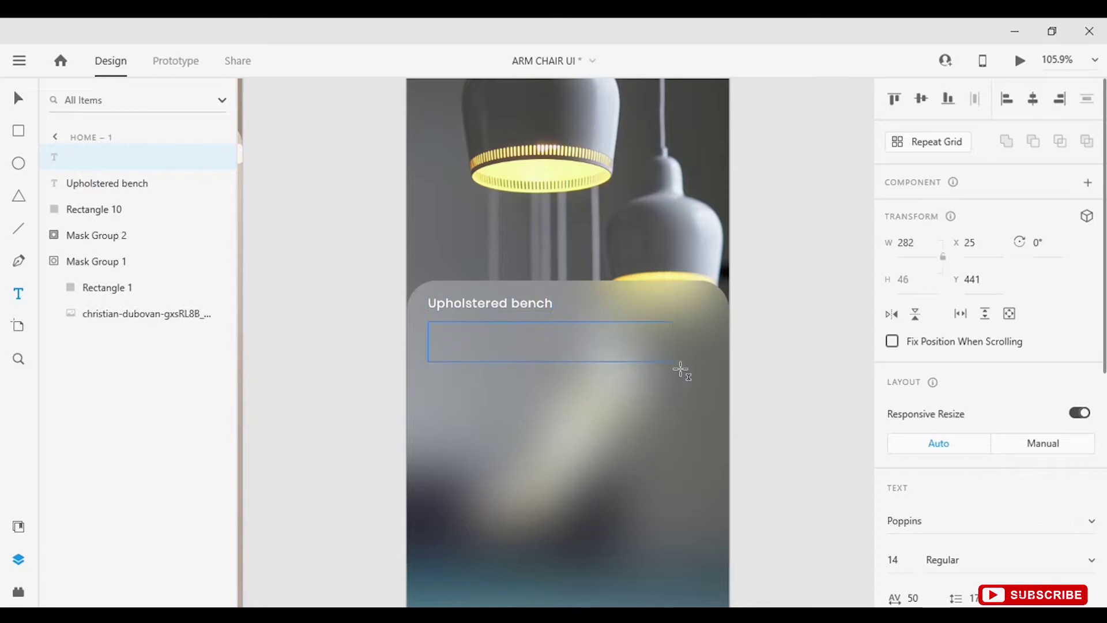
{"action": "type", "text": "It's where you pop a squat after a long day of work, or take a seat for family dinner, or rock your baby to sleep at night"}
Step: Set the description text to size 8, character spacing 1 and line spacing 10
{"action": "scroll", "coordinate": [914, 339], "scroll_direction": "down", "scroll_amount": 4}
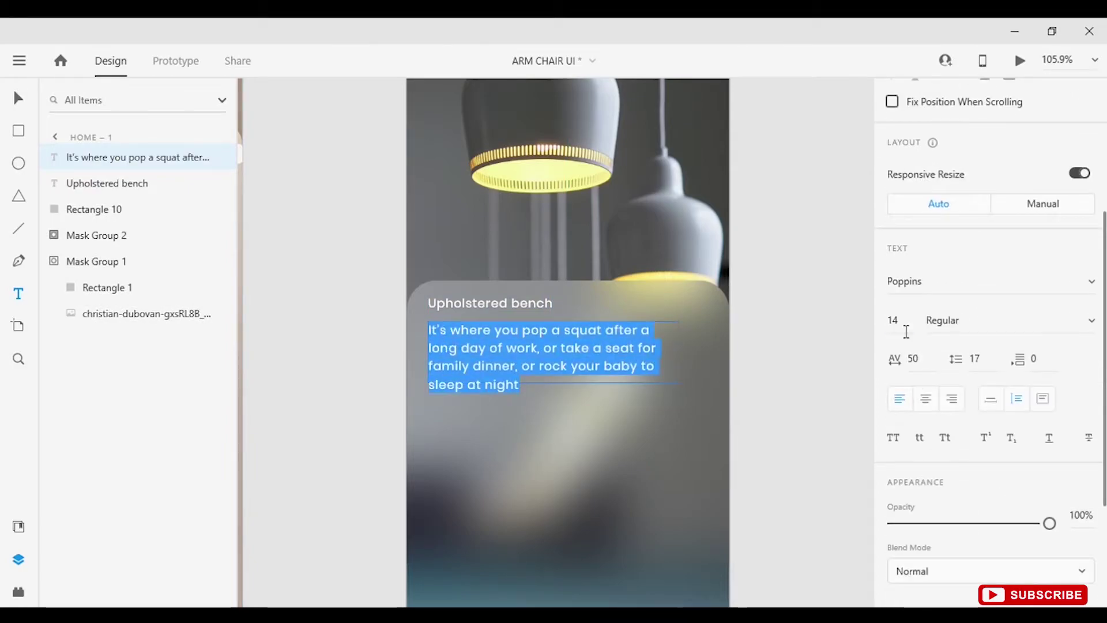
{"action": "left_click", "coordinate": [905, 328]}
{"action": "type", "text": "10"}
{"action": "key", "text": "Return"}
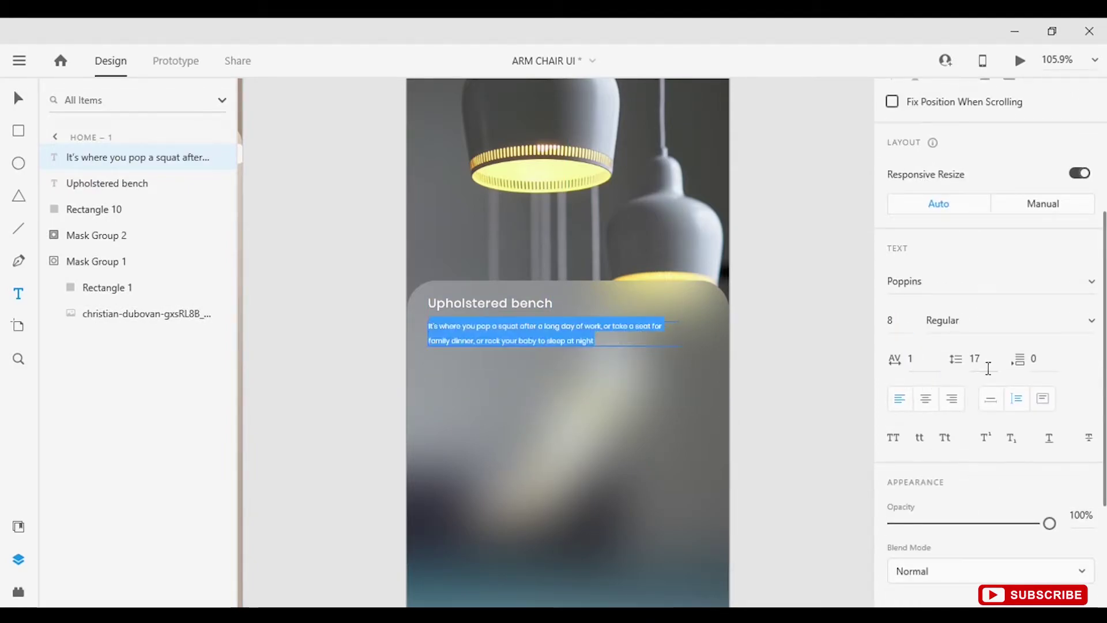
{"action": "scroll", "coordinate": [595, 382], "scroll_direction": "up", "scroll_amount": 4}
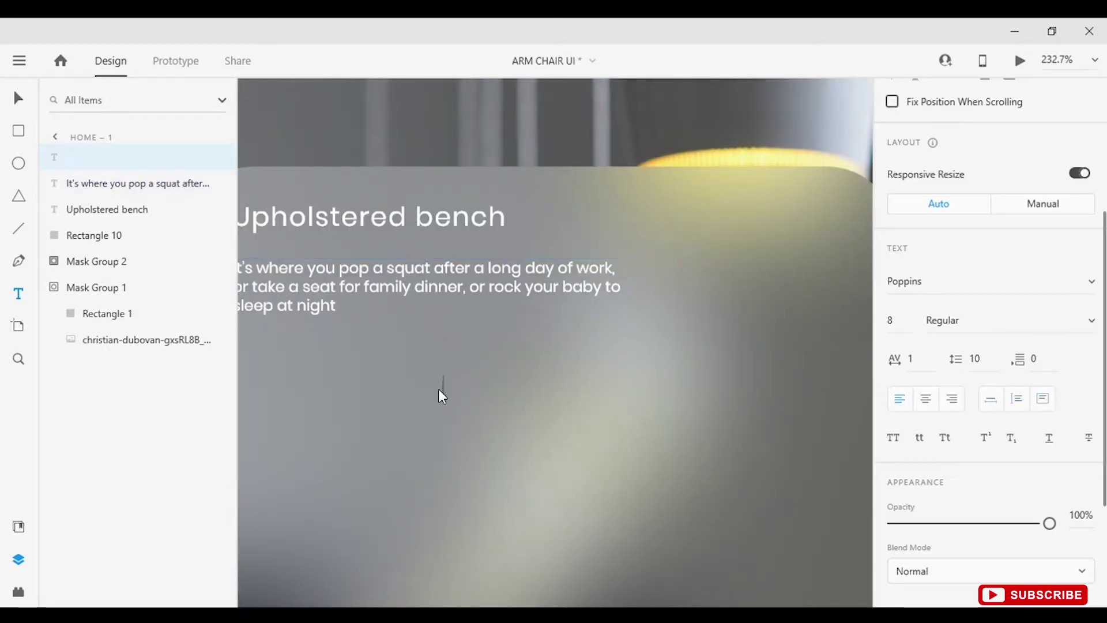
Step: Move the description text closer beneath the "Upholstered bench" title
{"action": "key", "text": "Escape"}
{"action": "scroll", "coordinate": [524, 440], "scroll_direction": "down", "scroll_amount": 4}
{"action": "left_click", "coordinate": [523, 440]}
{"action": "scroll", "coordinate": [498, 323], "scroll_direction": "up", "scroll_amount": 3}
{"action": "left_click", "coordinate": [498, 322]}
Step: Draw a small borderless rectangle beside the title and description, with background blur and rounded corners
{"action": "left_click", "coordinate": [718, 438]}
{"action": "scroll", "coordinate": [719, 438], "scroll_direction": "right", "scroll_amount": 2}
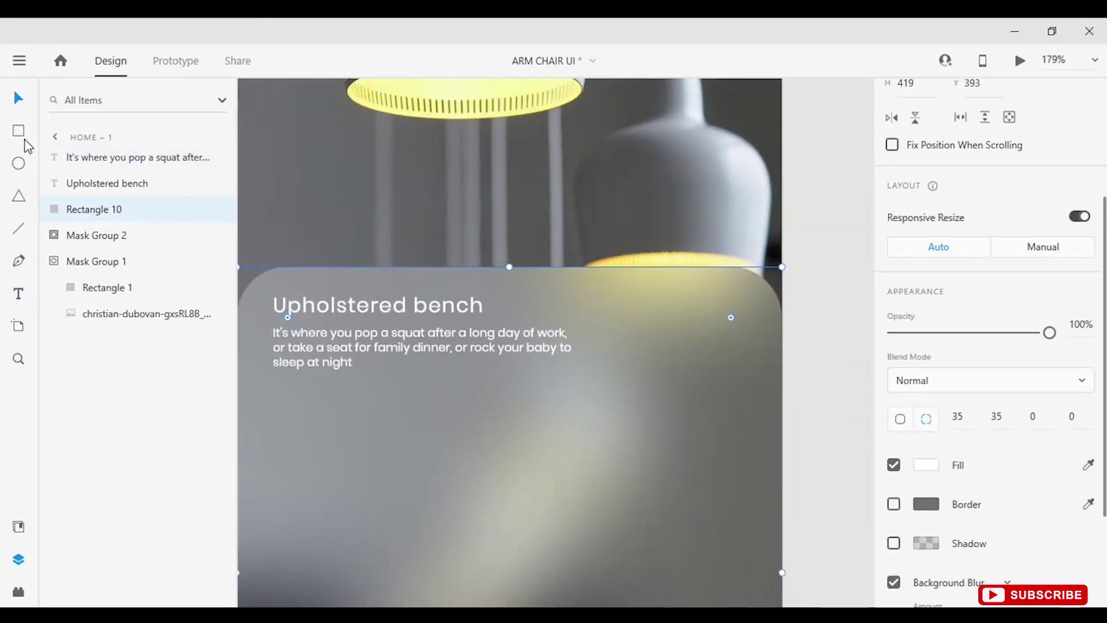
{"action": "left_click_drag", "start_coordinate": [618, 308], "coordinate": [668, 337]}
{"action": "left_click_drag", "start_coordinate": [775, 359], "coordinate": [774, 360]}
{"action": "scroll", "coordinate": [980, 432], "scroll_direction": "down", "scroll_amount": 1}
{"action": "left_click", "coordinate": [893, 465]}
{"action": "left_click", "coordinate": [893, 542]}
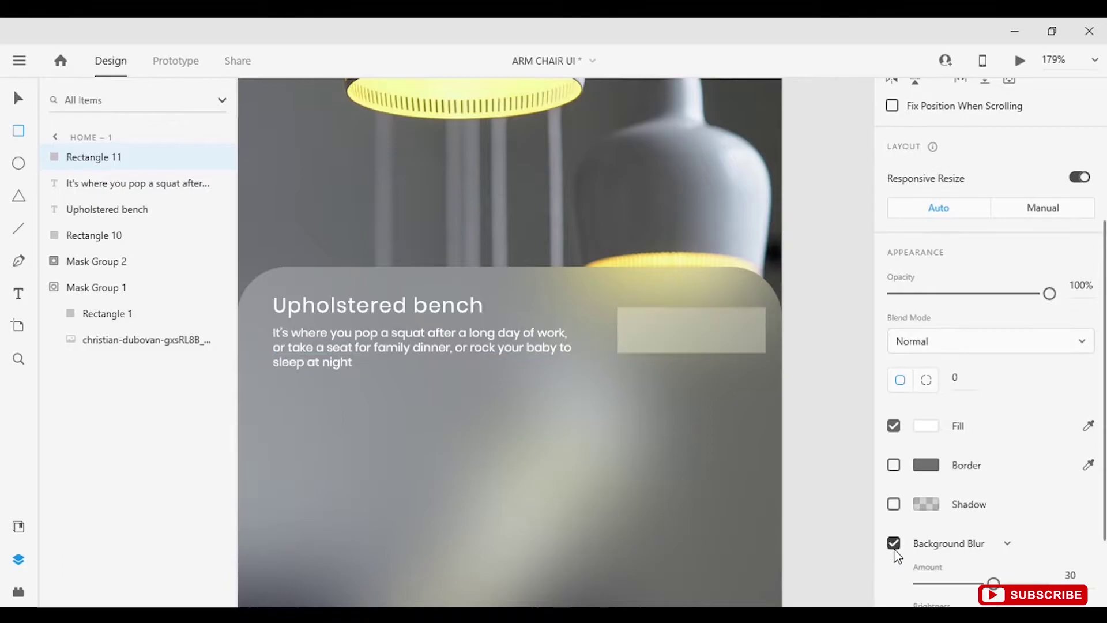
{"action": "key", "text": "Escape"}
{"action": "key", "text": "ctrl+equal"}
{"action": "key", "text": "ctrl+equal"}
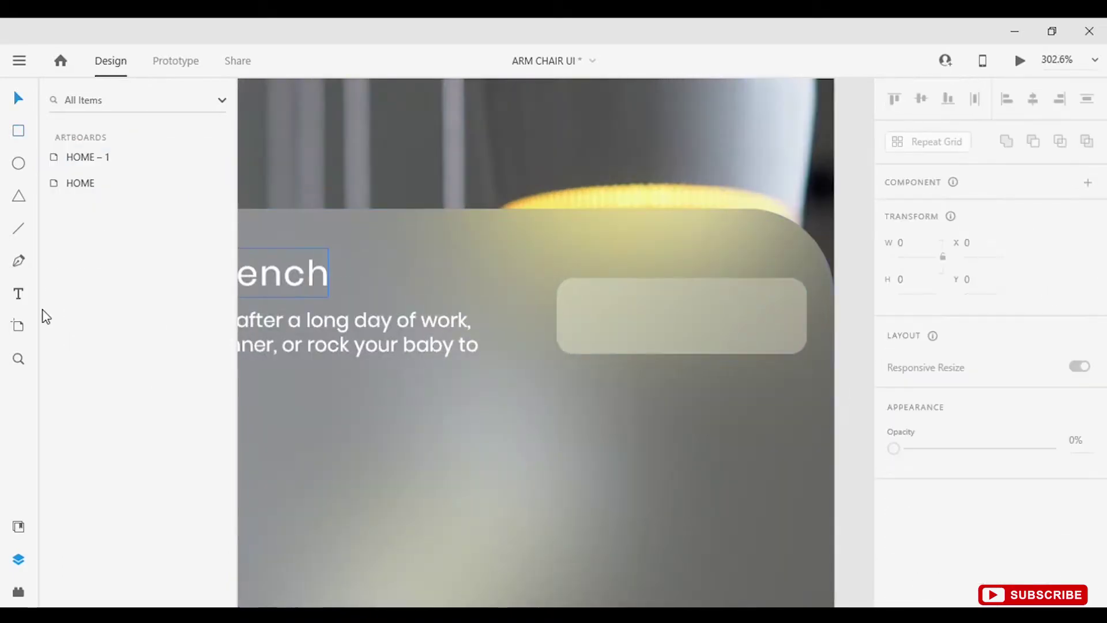
Step: Draw a vertical divider line across the small blurred rectangle with the Pen tool
{"action": "key", "text": "p"}
{"action": "left_click", "coordinate": [598, 235]}
{"action": "left_click", "coordinate": [598, 365]}
{"action": "key", "text": "Escape"}
{"action": "left_click_drag", "start_coordinate": [670, 414], "coordinate": [571, 433]}
{"action": "scroll", "coordinate": [980, 461], "scroll_direction": "down", "scroll_amount": 3}
{"action": "key", "text": "Escape"}
{"action": "left_click", "coordinate": [472, 358]}
{"action": "scroll", "coordinate": [481, 359], "scroll_direction": "up", "scroll_amount": 3}
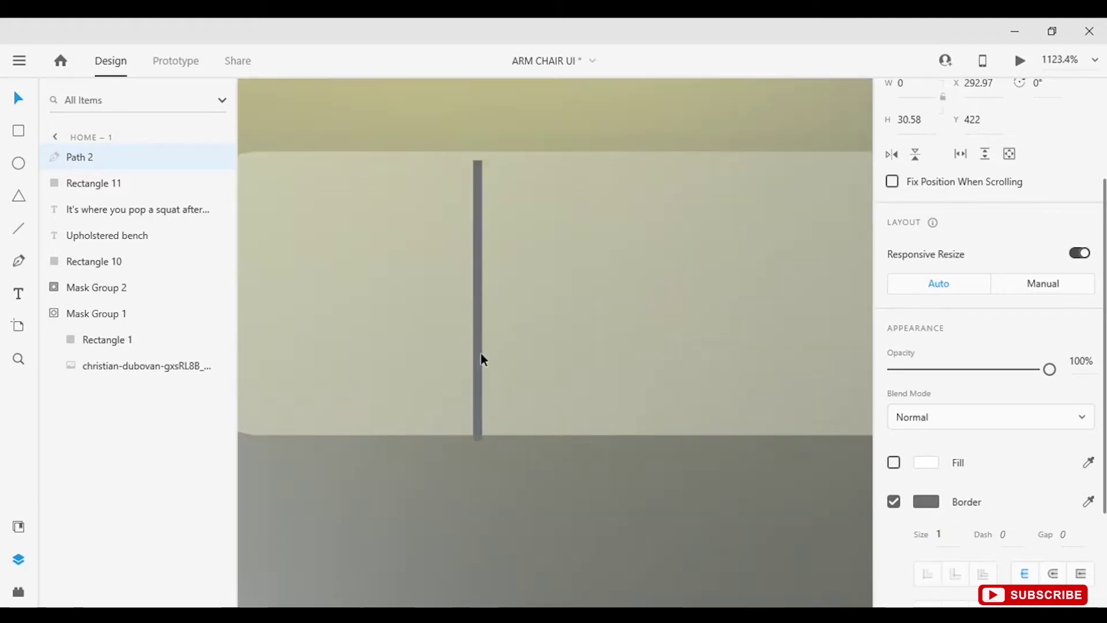
Step: Fit the divider line to the small rectangle's full height
{"action": "scroll", "coordinate": [970, 132], "scroll_direction": "up", "scroll_amount": 3}
{"action": "left_click", "coordinate": [484, 368]}
{"action": "left_click", "coordinate": [477, 371]}
{"action": "scroll", "coordinate": [484, 404], "scroll_direction": "up", "scroll_amount": 2}
{"action": "scroll", "coordinate": [519, 231], "scroll_direction": "left", "scroll_amount": 2}
{"action": "scroll", "coordinate": [527, 181], "scroll_direction": "down", "scroll_amount": 4}
{"action": "left_click", "coordinate": [401, 371]}
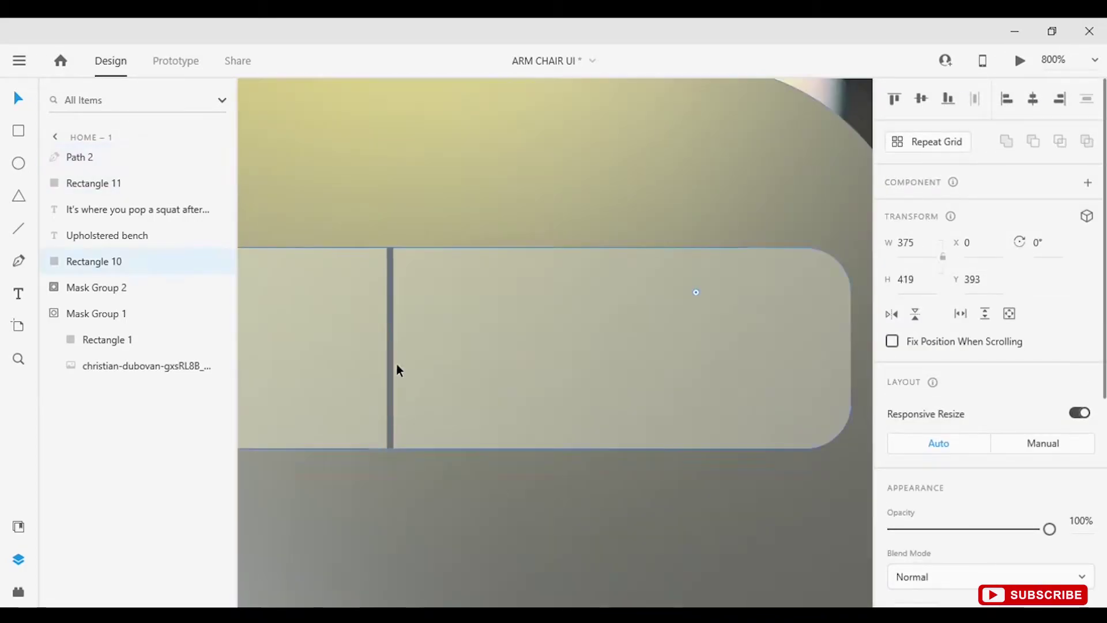
Step: Duplicate the divider line and move the copy across to split the small rectangle into three sections
{"action": "left_click", "coordinate": [390, 418]}
{"action": "key", "text": "ctrl+d"}
{"action": "left_click_drag", "start_coordinate": [392, 417], "coordinate": [670, 417]}
{"action": "scroll", "coordinate": [575, 497], "scroll_direction": "down", "scroll_amount": 3}
{"action": "left_click", "coordinate": [700, 496]}
{"action": "left_click", "coordinate": [716, 415]}
Step: Add the text "1" in the middle section of the small blurred rectangle and centre it there
{"action": "left_click", "coordinate": [18, 294]}
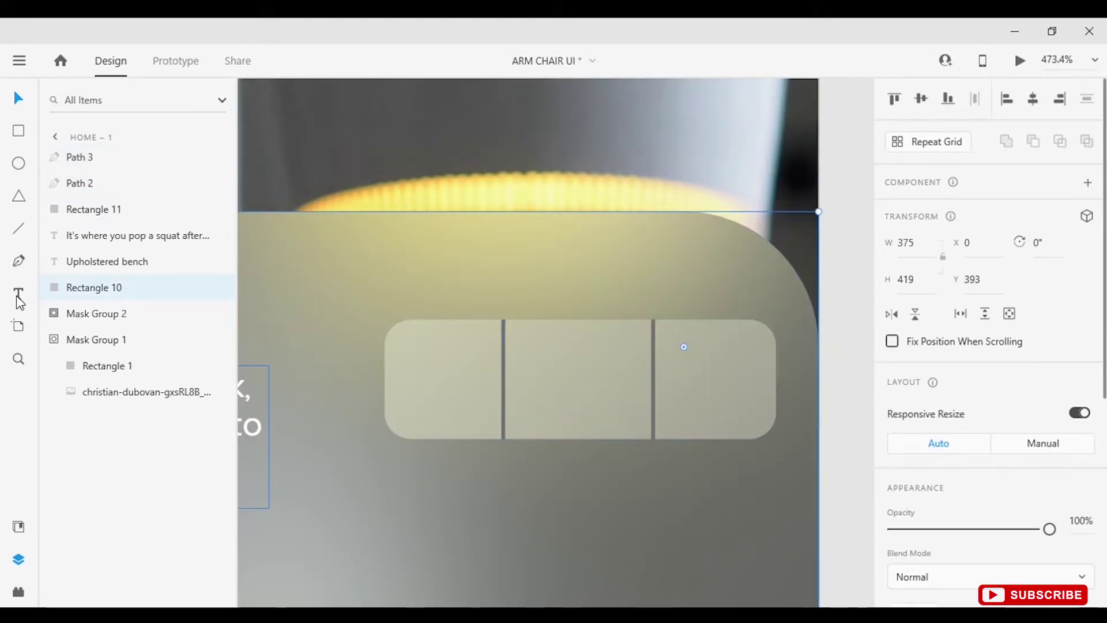
{"action": "left_click", "coordinate": [584, 383]}
{"action": "key", "text": "Escape"}
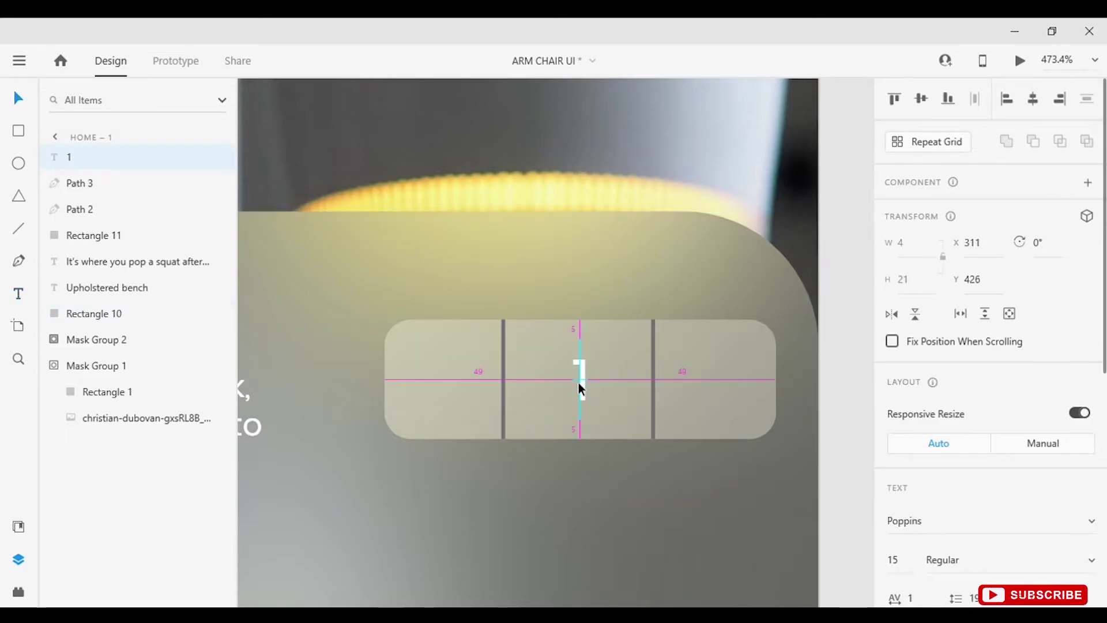
{"action": "left_click", "coordinate": [573, 504]}
Step: Draw a short horizontal line in the counter's first section with the Pen tool and give it a white border
{"action": "left_click", "coordinate": [450, 427]}
{"action": "left_click", "coordinate": [485, 386]}
{"action": "left_click", "coordinate": [543, 387]}
{"action": "key", "text": "Escape"}
{"action": "scroll", "coordinate": [984, 461], "scroll_direction": "down", "scroll_amount": 3}
{"action": "left_click", "coordinate": [925, 501]}
{"action": "scroll", "coordinate": [952, 519], "scroll_direction": "down", "scroll_amount": 5}
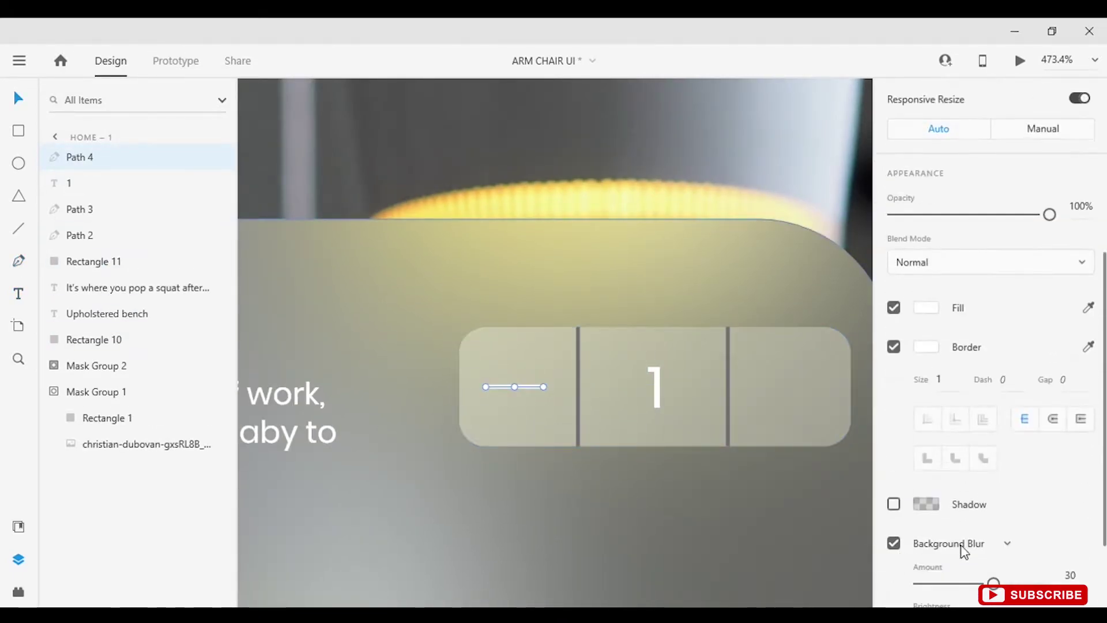
Step: Copy the short line into the counter's last section and rotate another copy 90° over the original to form a plus sign
{"action": "left_click", "coordinate": [508, 386]}
{"action": "key", "text": "ctrl+v"}
{"action": "left_click_drag", "start_coordinate": [528, 384], "coordinate": [804, 389]}
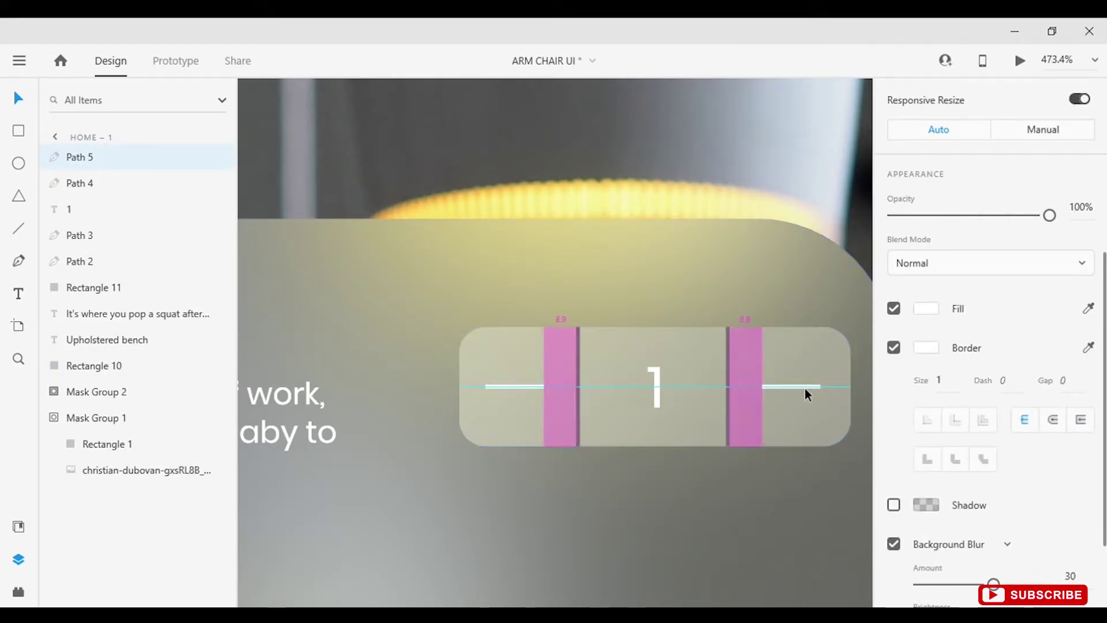
{"action": "key", "text": "ctrl+v"}
{"action": "type", "text": "90"}
{"action": "key", "text": "Return"}
Step: Set the border size of both plus sign strokes to 2
{"action": "left_click", "coordinate": [665, 511]}
{"action": "key", "text": "ctrl+0"}
{"action": "left_click", "coordinate": [777, 503]}
{"action": "scroll", "coordinate": [623, 475], "scroll_direction": "up", "scroll_amount": 5}
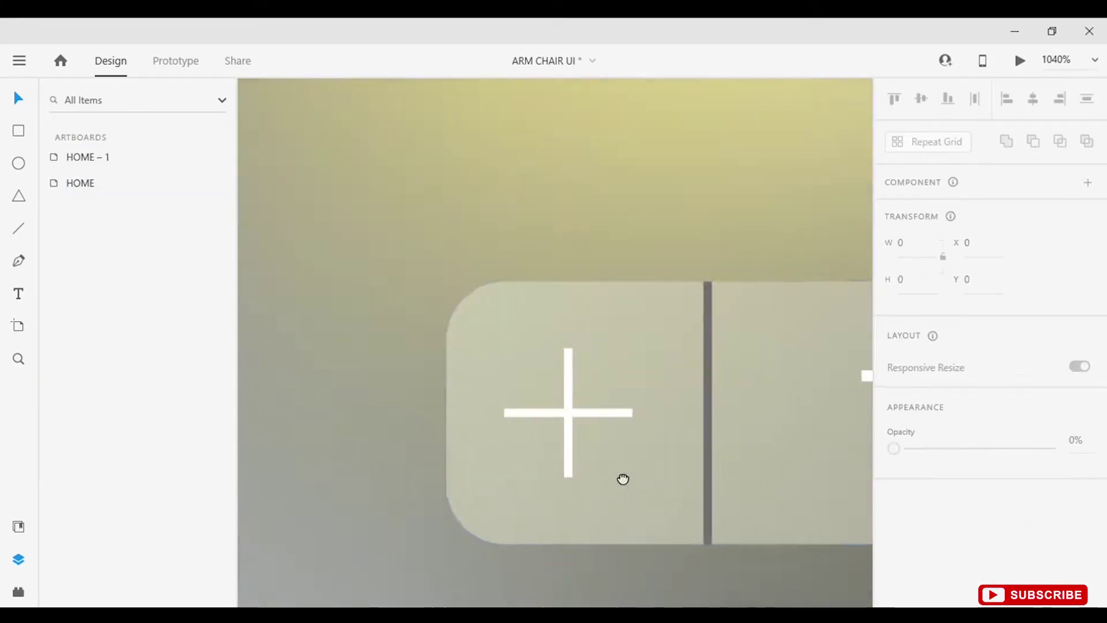
{"action": "left_click", "coordinate": [584, 458]}
{"action": "left_click", "coordinate": [404, 429]}
{"action": "left_click", "coordinate": [437, 392], "text": "shift"}
{"action": "scroll", "coordinate": [962, 516], "scroll_direction": "down", "scroll_amount": 5}
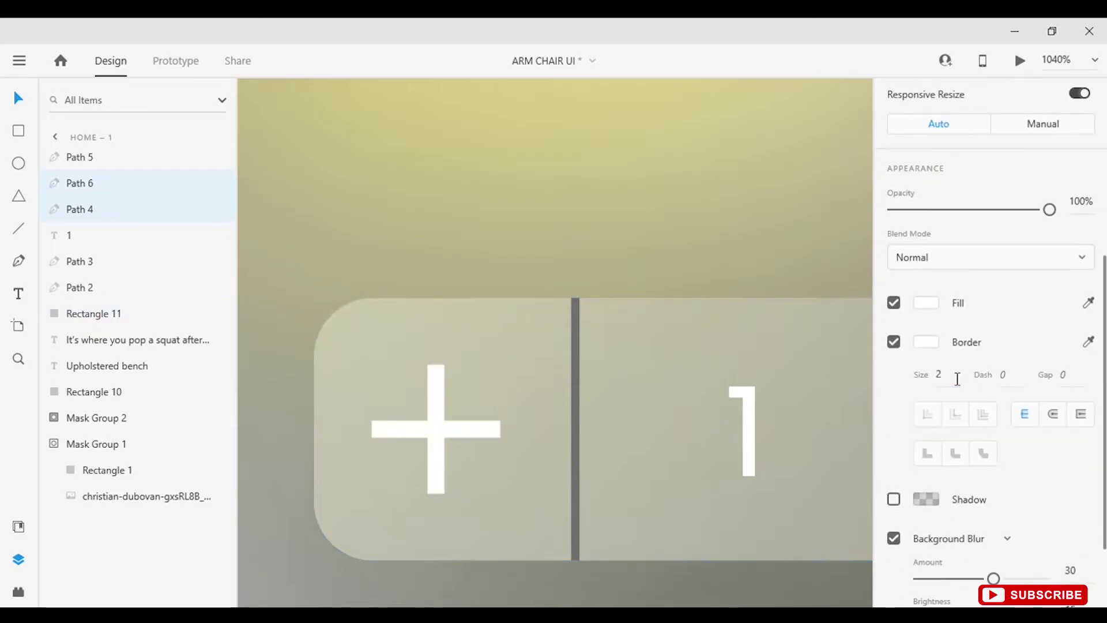
Step: Give the plus sign strokes rounded ends and copy the horizontal stroke into the last section as the minus sign
{"action": "left_click", "coordinate": [575, 551]}
{"action": "left_click", "coordinate": [490, 429]}
{"action": "left_click", "coordinate": [437, 392], "text": "shift"}
{"action": "left_click", "coordinate": [461, 429]}
{"action": "left_click_drag", "start_coordinate": [459, 429], "coordinate": [759, 431]}
{"action": "left_click", "coordinate": [675, 576], "text": "shift"}
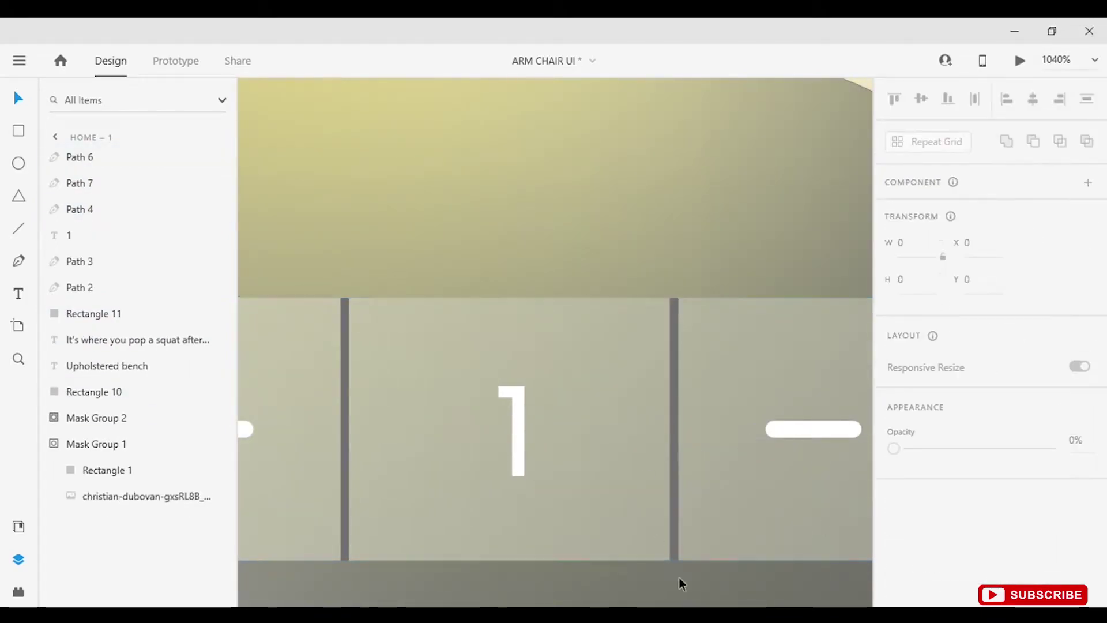
Step: Group the counter's rectangle, dividers, number, plus sign and minus sign
{"action": "scroll", "coordinate": [752, 530], "scroll_direction": "down", "scroll_amount": 3}
{"action": "left_click", "coordinate": [666, 507], "text": "shift"}
{"action": "left_click", "coordinate": [594, 496], "text": "shift"}
{"action": "left_click", "coordinate": [517, 506], "text": "shift"}
{"action": "left_click", "coordinate": [453, 479], "text": "shift"}
{"action": "left_click", "coordinate": [468, 490], "text": "shift"}
{"action": "key", "text": "ctrl+g"}
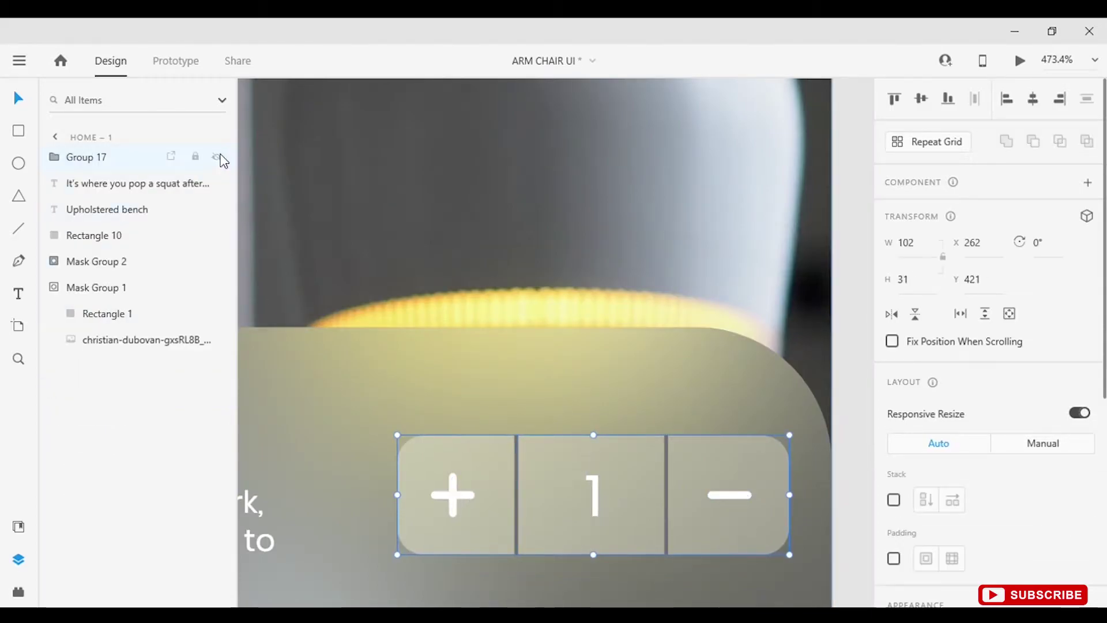
Step: Add the price text "$ 235.20" beside the "Upholstered bench" title at text size 8
{"action": "scroll", "coordinate": [714, 393], "scroll_direction": "down", "scroll_amount": 3}
{"action": "left_click", "coordinate": [714, 393]}
{"action": "scroll", "coordinate": [567, 476], "scroll_direction": "down", "scroll_amount": 3}
{"action": "scroll", "coordinate": [599, 500], "scroll_direction": "up", "scroll_amount": 3}
{"action": "key", "text": "Escape"}
{"action": "key", "text": "t"}
{"action": "left_click", "coordinate": [520, 425]}
{"action": "type", "text": "$ 235.20"}
{"action": "key", "text": "Escape"}
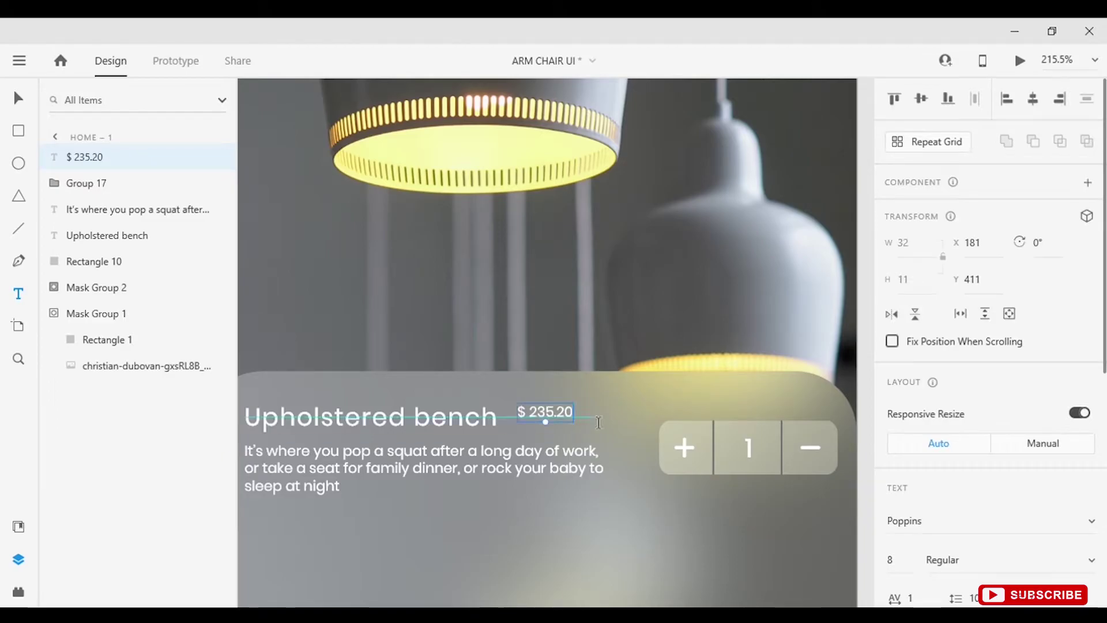
Step: Move the price across to line up with the end of the description text
{"action": "left_click", "coordinate": [570, 535]}
{"action": "scroll", "coordinate": [648, 533], "scroll_direction": "down", "scroll_amount": 3}
{"action": "left_click", "coordinate": [562, 459]}
{"action": "scroll", "coordinate": [555, 445], "scroll_direction": "up", "scroll_amount": 3}
{"action": "left_click_drag", "start_coordinate": [554, 445], "coordinate": [575, 445]}
{"action": "left_click", "coordinate": [651, 537]}
Step: Duplicate the large blurred panel and place the copy below the product description at about Y 481
{"action": "scroll", "coordinate": [650, 537], "scroll_direction": "down", "scroll_amount": 3}
{"action": "key", "text": "ctrl+shift+y"}
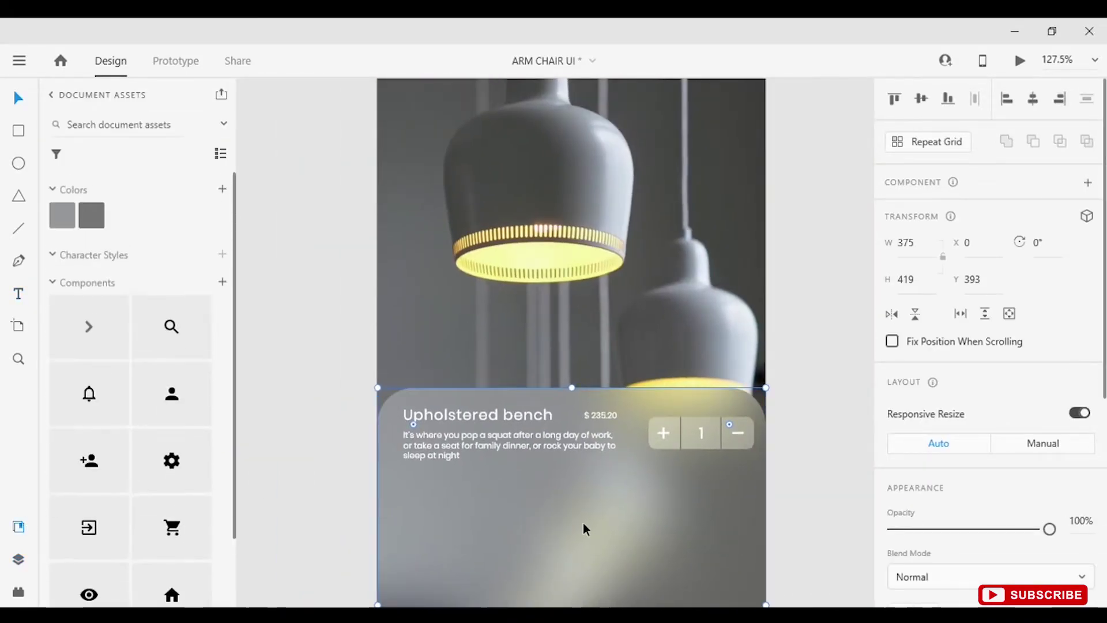
{"action": "scroll", "coordinate": [583, 523], "scroll_direction": "up", "scroll_amount": 2}
{"action": "scroll", "coordinate": [732, 516], "scroll_direction": "down", "scroll_amount": 4}
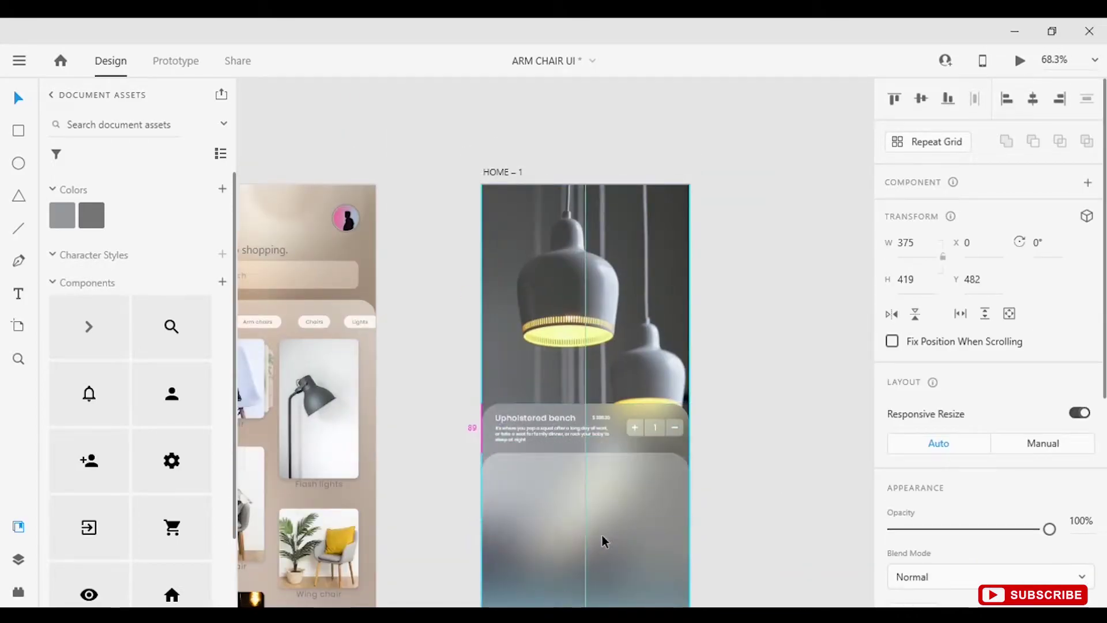
{"action": "scroll", "coordinate": [622, 476], "scroll_direction": "up", "scroll_amount": 3}
{"action": "scroll", "coordinate": [816, 437], "scroll_direction": "down", "scroll_amount": 3}
{"action": "scroll", "coordinate": [566, 415], "scroll_direction": "down", "scroll_amount": 2}
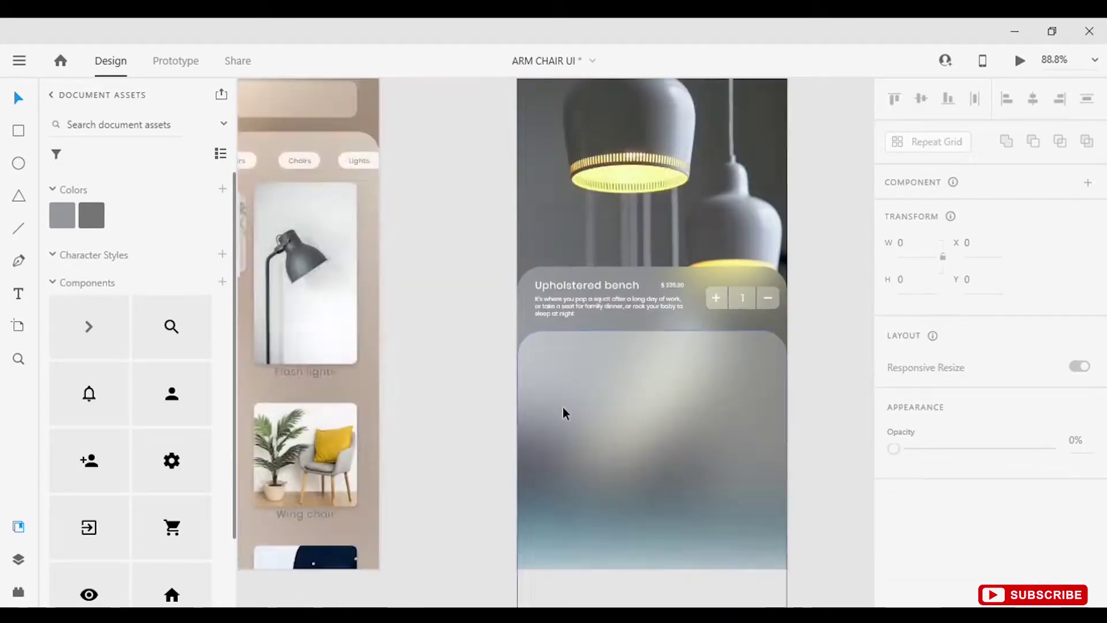
Step: Add a "Review" heading at text size 15 near the start of the second blurred panel
{"action": "scroll", "coordinate": [456, 369], "scroll_direction": "up", "scroll_amount": 2}
{"action": "key", "text": "t"}
{"action": "left_click", "coordinate": [428, 360]}
{"action": "type", "text": "Review"}
{"action": "key", "text": "Escape"}
{"action": "scroll", "coordinate": [461, 452], "scroll_direction": "up", "scroll_amount": 3}
{"action": "double_click", "coordinate": [461, 453]}
{"action": "scroll", "coordinate": [910, 490], "scroll_direction": "down", "scroll_amount": 5}
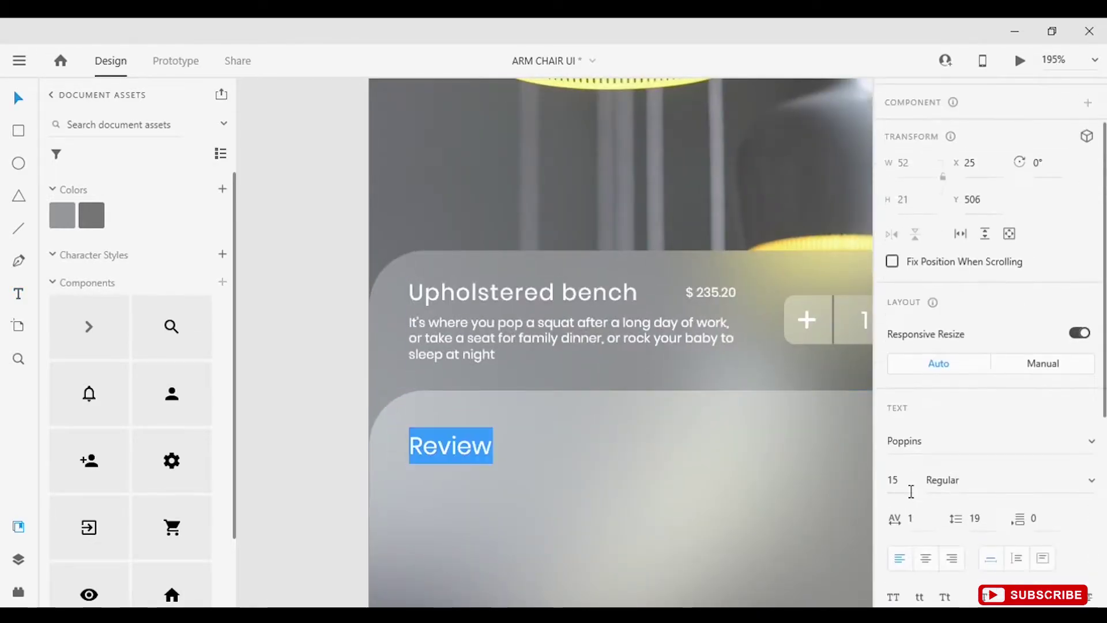
{"action": "left_click", "coordinate": [925, 367]}
{"action": "left_click", "coordinate": [434, 450]}
Step: Copy the "Review" heading to the line below and replace its text with the reviewer's name
{"action": "scroll", "coordinate": [455, 461], "scroll_direction": "down", "scroll_amount": 2}
{"action": "left_click_drag", "start_coordinate": [451, 367], "coordinate": [451, 404]}
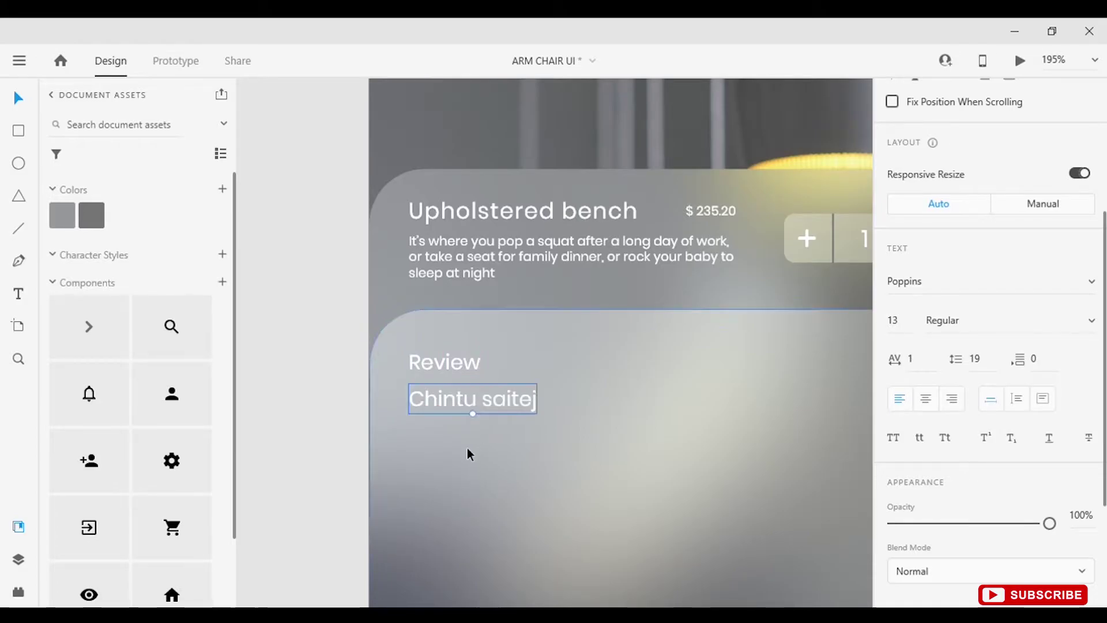
{"action": "left_click", "coordinate": [467, 454]}
{"action": "left_click", "coordinate": [465, 410]}
{"action": "scroll", "coordinate": [435, 431], "scroll_direction": "down", "scroll_amount": 3}
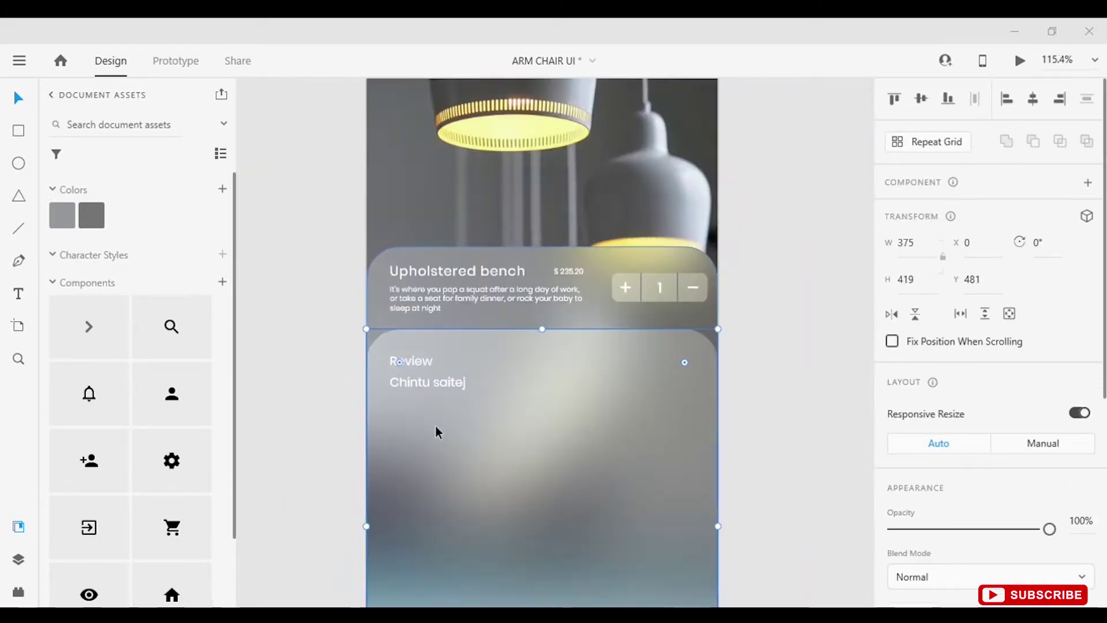
Step: Set the reviewer's name to text size 11 and align it with the "Review" heading at X 25
{"action": "scroll", "coordinate": [435, 431], "scroll_direction": "up", "scroll_amount": 4}
{"action": "left_click", "coordinate": [397, 334]}
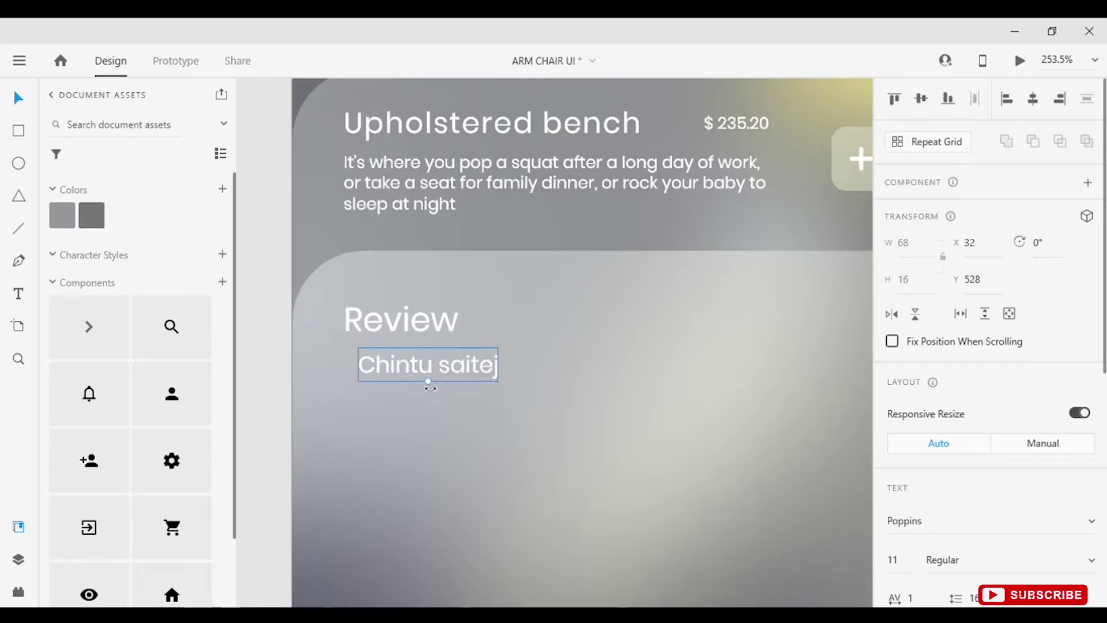
{"action": "left_click_drag", "start_coordinate": [426, 379], "coordinate": [431, 379]}
{"action": "left_click", "coordinate": [408, 340]}
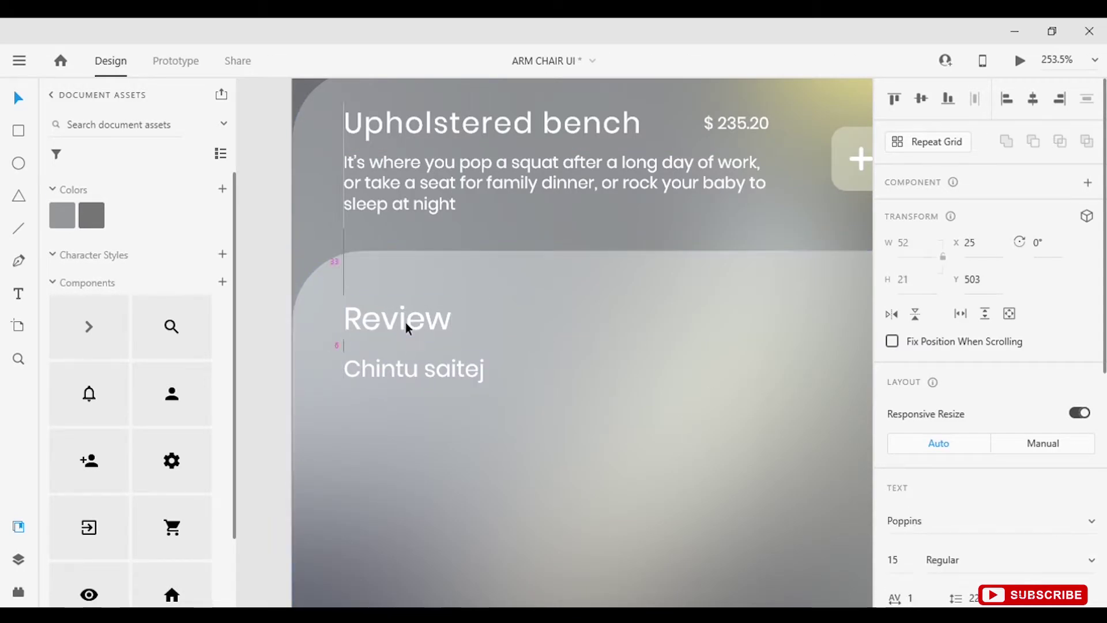
{"action": "left_click", "coordinate": [425, 425]}
Step: Place a row of four 54 × 54 squares below the reviewer's name and fill the first three with furniture photos
{"action": "scroll", "coordinate": [425, 425], "scroll_direction": "down", "scroll_amount": 4}
{"action": "scroll", "coordinate": [370, 335], "scroll_direction": "up", "scroll_amount": 3}
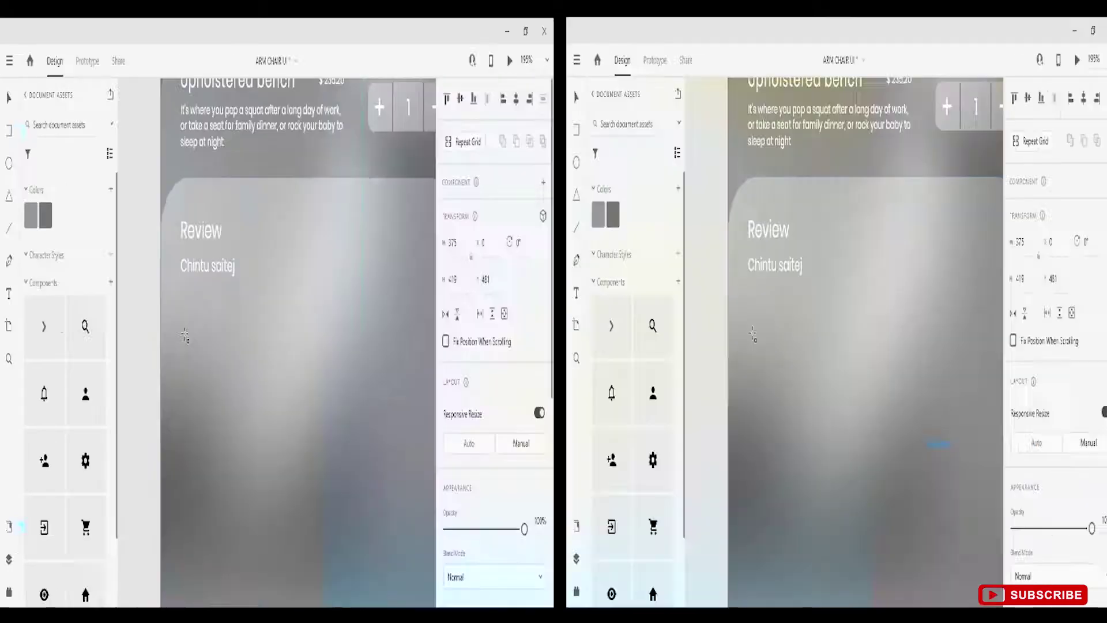
{"action": "scroll", "coordinate": [662, 429], "scroll_direction": "down", "scroll_amount": 4}
{"action": "key", "text": "v"}
{"action": "left_click_drag", "start_coordinate": [421, 391], "coordinate": [584, 397]}
{"action": "left_click", "coordinate": [743, 394]}
{"action": "left_click", "coordinate": [426, 398]}
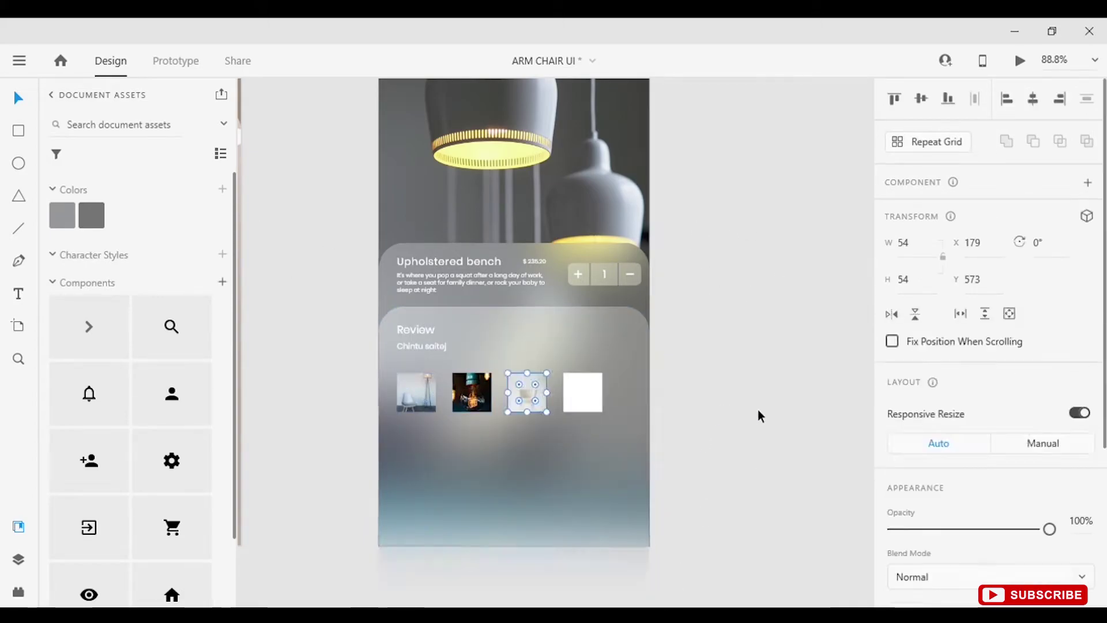
Step: Fill the fourth square with the white chair photo and move the photo row up to Y 558
{"action": "left_click", "coordinate": [759, 416]}
{"action": "left_click_drag", "start_coordinate": [587, 404], "coordinate": [586, 403]}
{"action": "scroll", "coordinate": [467, 380], "scroll_direction": "up", "scroll_amount": 5}
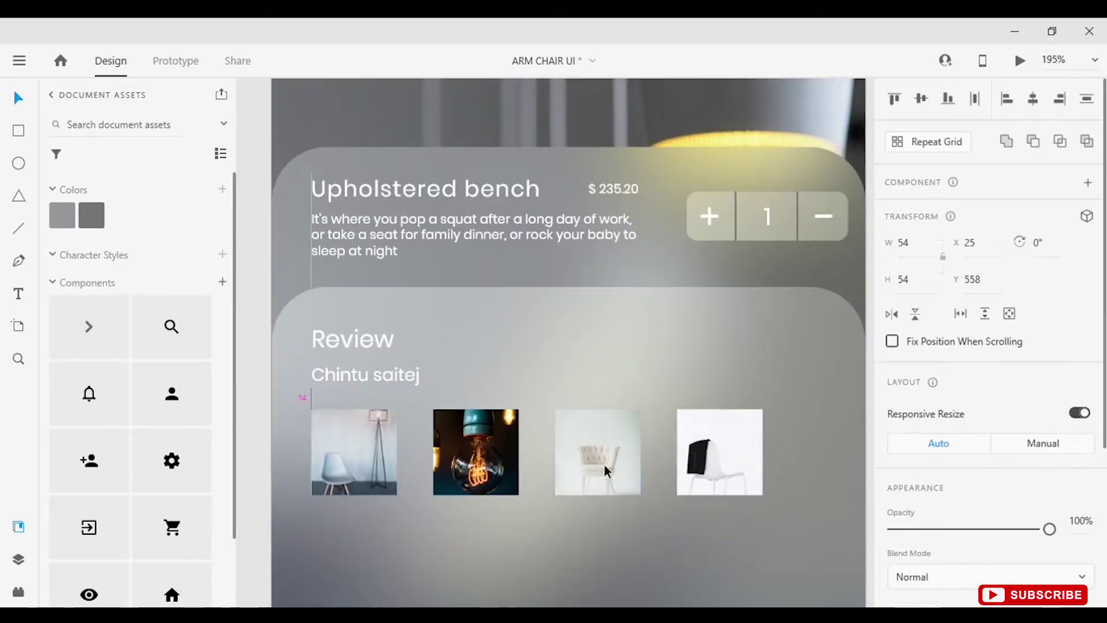
Step: Draw a borderless white circle of 12 × 12 below the first photo
{"action": "left_click", "coordinate": [403, 323]}
{"action": "scroll", "coordinate": [493, 406], "scroll_direction": "up", "scroll_amount": 3}
{"action": "key", "text": "e"}
{"action": "scroll", "coordinate": [494, 406], "scroll_direction": "down", "scroll_amount": 5}
{"action": "left_click_drag", "start_coordinate": [451, 397], "coordinate": [454, 399]}
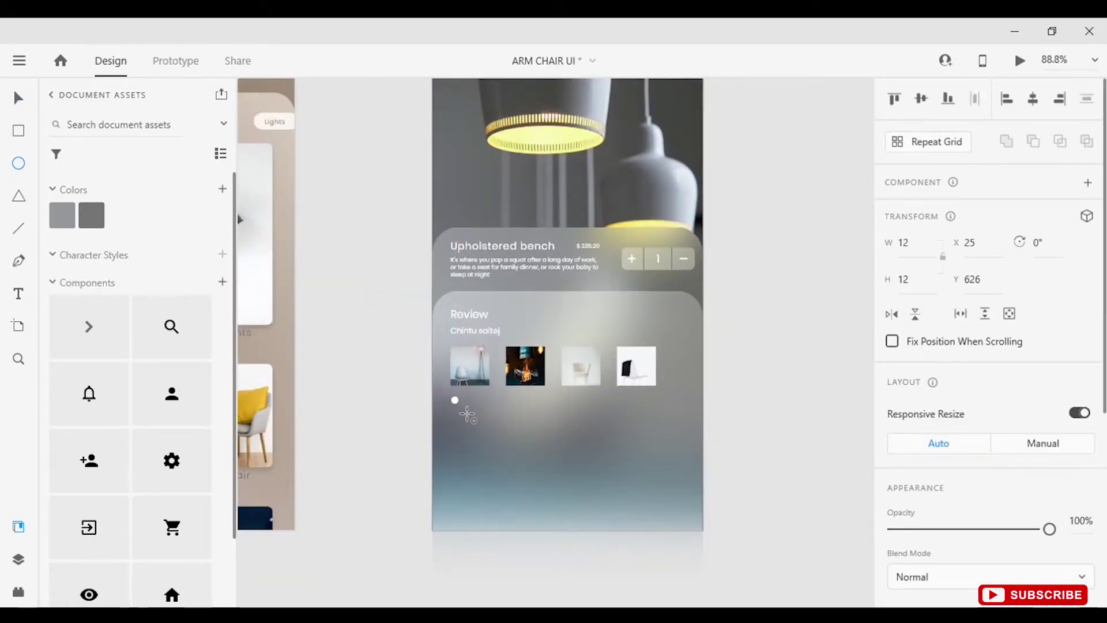
{"action": "scroll", "coordinate": [922, 435], "scroll_direction": "down", "scroll_amount": 3}
{"action": "left_click", "coordinate": [926, 426]}
{"action": "left_click", "coordinate": [869, 369]}
{"action": "left_click", "coordinate": [507, 455]}
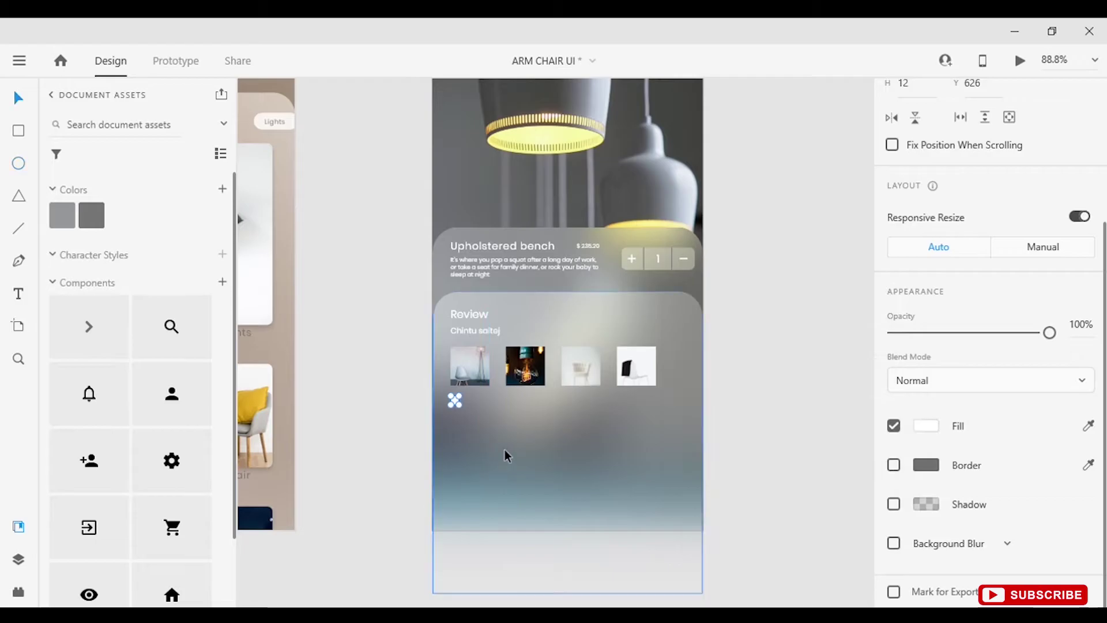
Step: Duplicate the circle into a row of five with background blur on the last, and move the row beside the reviewer's name
{"action": "scroll", "coordinate": [467, 396], "scroll_direction": "up", "scroll_amount": 5}
{"action": "scroll", "coordinate": [461, 396], "scroll_direction": "down", "scroll_amount": 3}
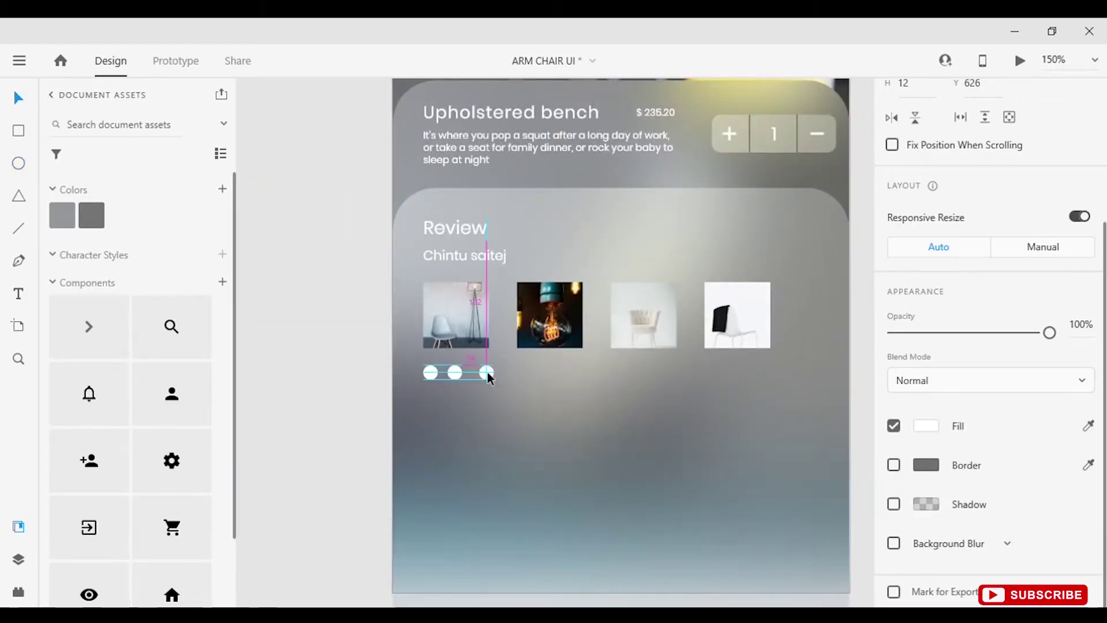
{"action": "left_click", "coordinate": [893, 544]}
{"action": "left_click_drag", "start_coordinate": [544, 362], "coordinate": [441, 379]}
{"action": "left_click_drag", "start_coordinate": [537, 244], "coordinate": [566, 255]}
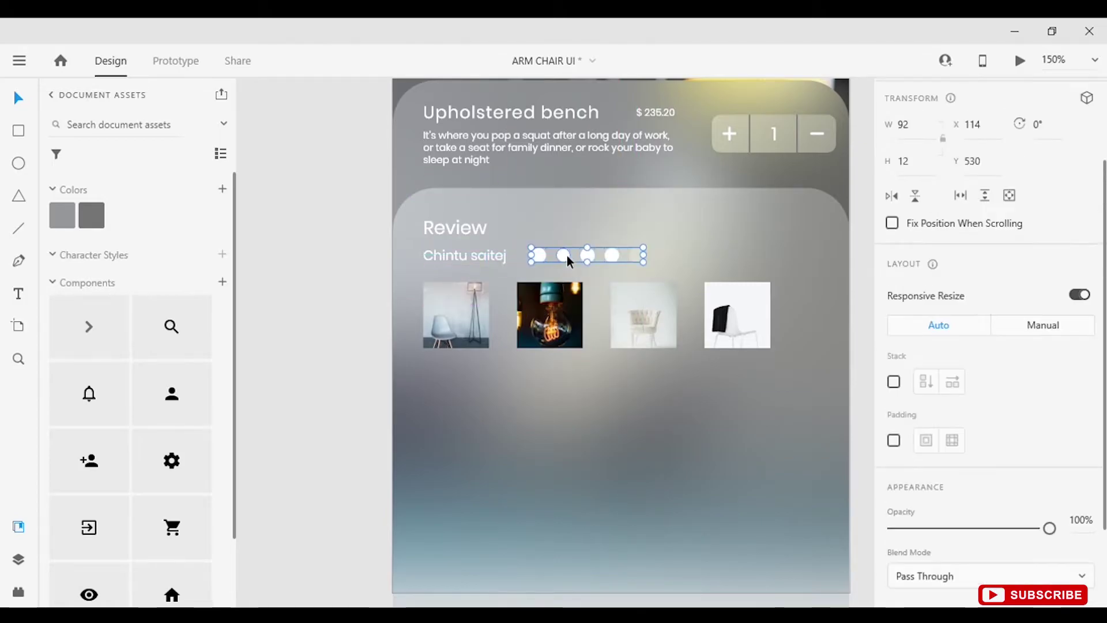
Step: Shrink the rating circles to about 56 × 8 and move them beside the "Review" heading
{"action": "scroll", "coordinate": [546, 140], "scroll_direction": "up", "scroll_amount": 1}
{"action": "scroll", "coordinate": [619, 275], "scroll_direction": "up", "scroll_amount": 3}
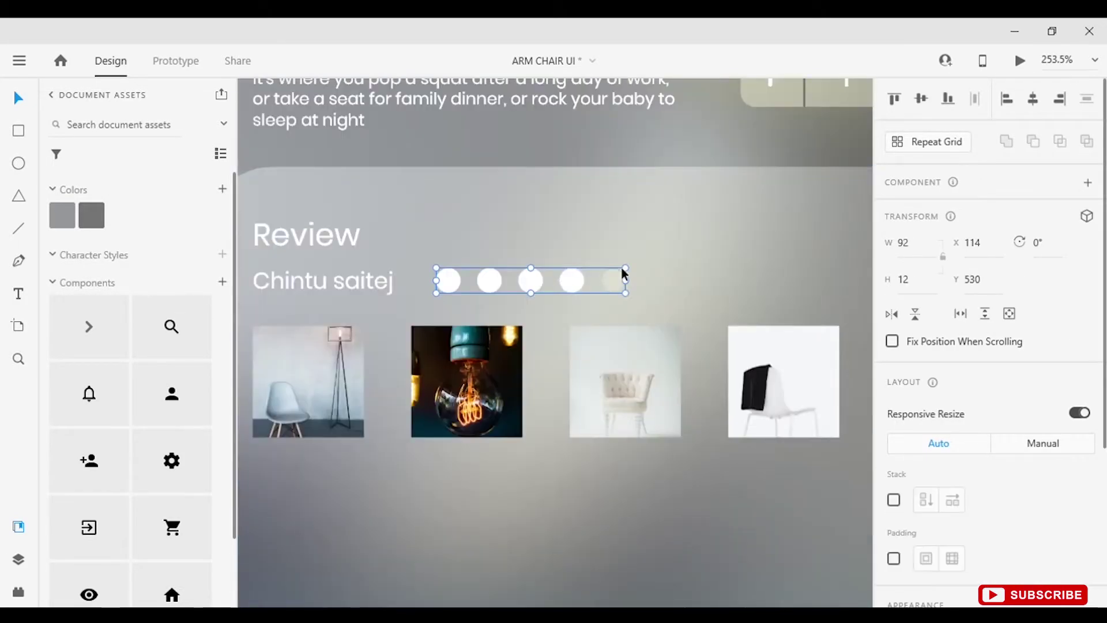
{"action": "left_click_drag", "start_coordinate": [598, 281], "coordinate": [584, 284]}
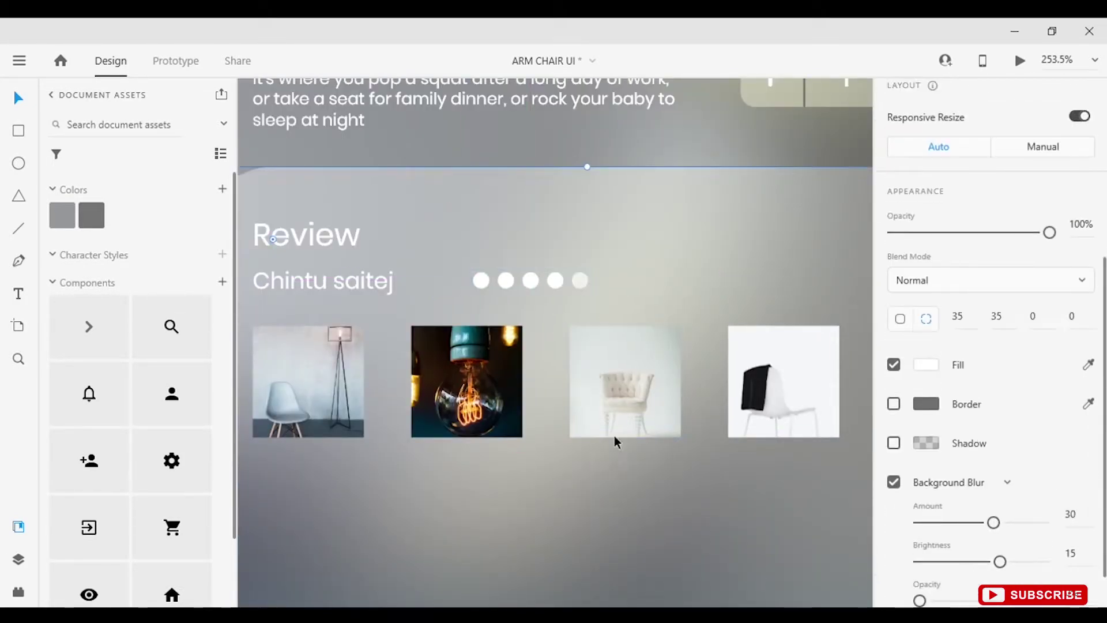
{"action": "left_click", "coordinate": [508, 290]}
{"action": "scroll", "coordinate": [568, 542], "scroll_direction": "down", "scroll_amount": 3}
{"action": "left_click", "coordinate": [568, 538]}
{"action": "key", "text": "ctrl+z"}
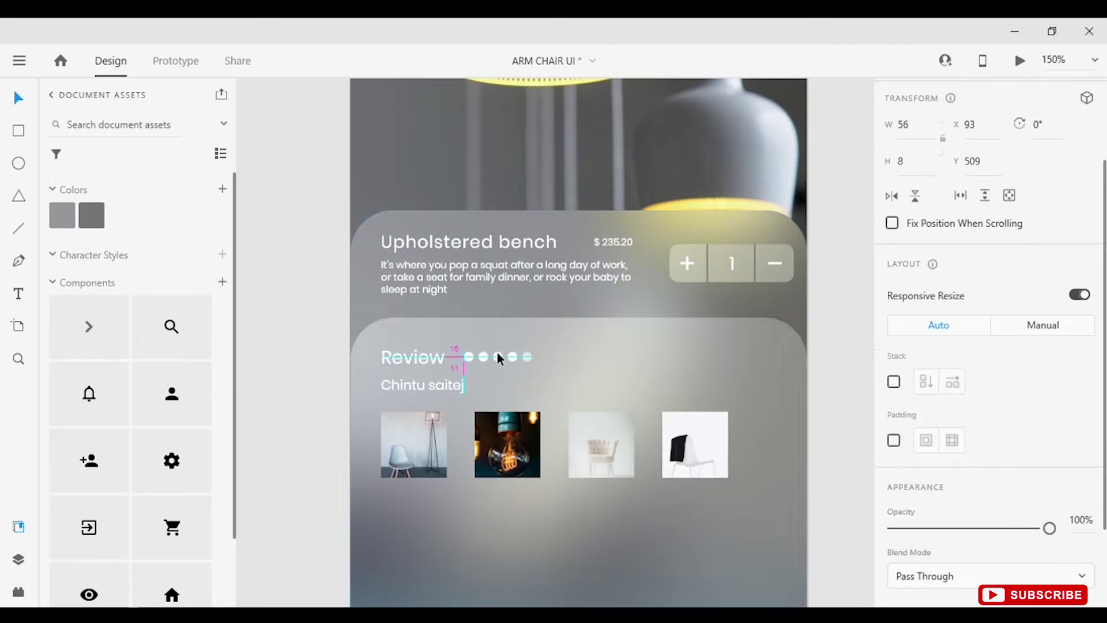
{"action": "left_click", "coordinate": [594, 558]}
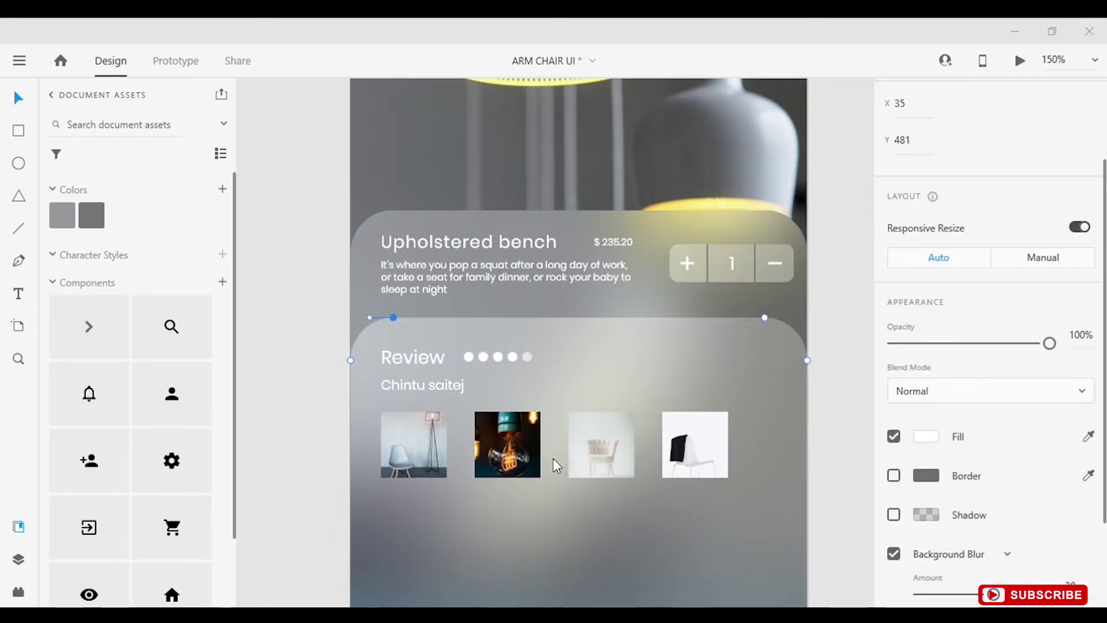
Step: Add a text box below the photos with the review paragraph beginning "Maybe it's just a decorative accent to round out your living room aesthetic."
{"action": "scroll", "coordinate": [596, 549], "scroll_direction": "down", "scroll_amount": 3}
{"action": "key", "text": "t"}
{"action": "left_click_drag", "start_coordinate": [382, 386], "coordinate": [745, 457]}
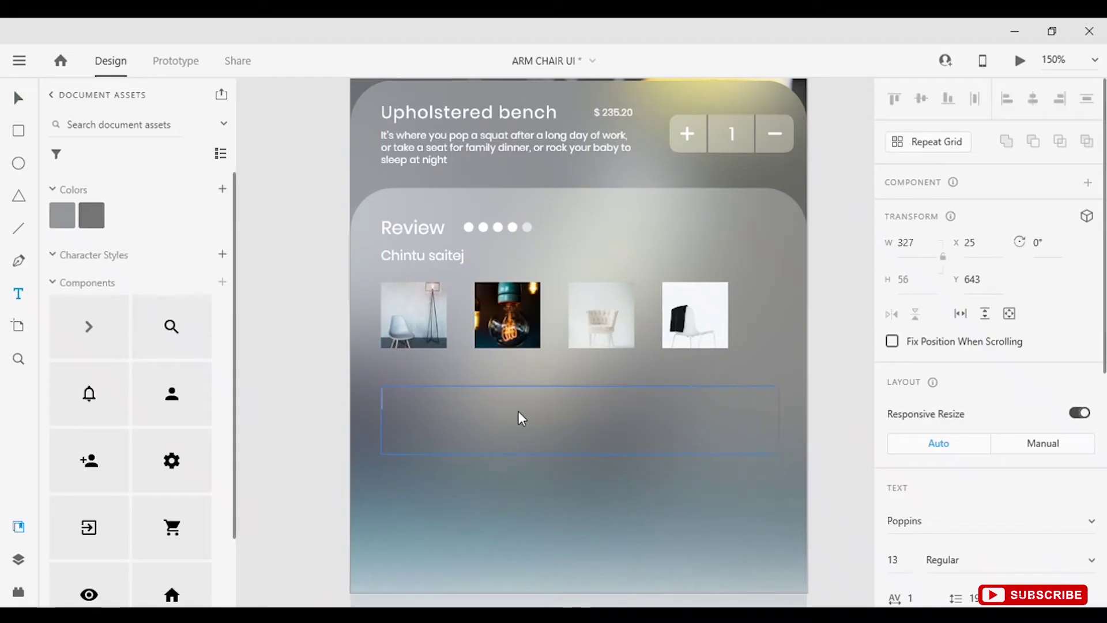
{"action": "type", "text": "Maybe it's just a decorative accent to round out your living room aesthetic. Whatever the reason, a chair isn't ever just a chair. It's form. It's function. It's a home necessity and it deserves attention."}
Step: Set the review paragraph to text size 8 and fit it in a 293-wide box just below the photos at Y 620
{"action": "key", "text": "ctrl+a"}
{"action": "double_click", "coordinate": [893, 480]}
{"action": "type", "text": "8"}
{"action": "key", "text": "Return"}
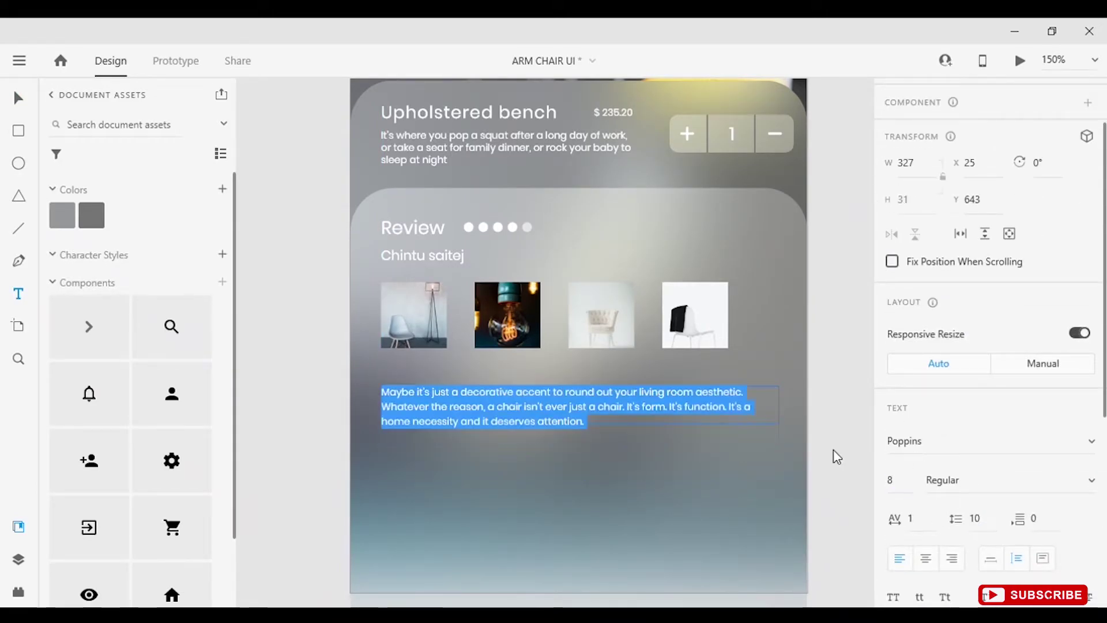
{"action": "left_click_drag", "start_coordinate": [782, 413], "coordinate": [746, 413]}
{"action": "key", "text": "Escape"}
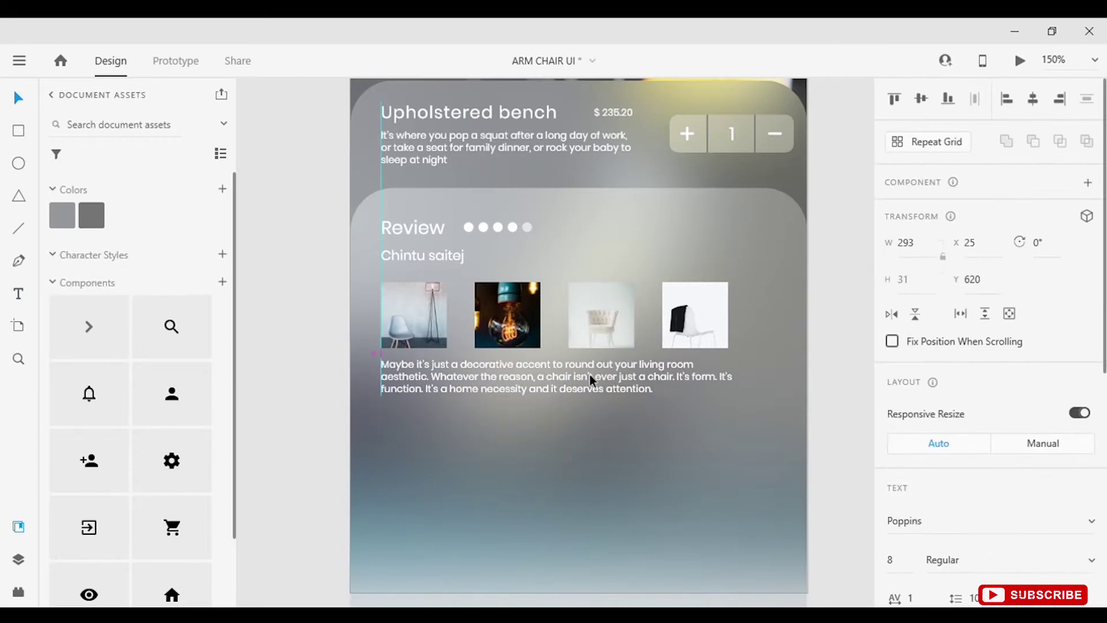
Step: Place a copy of the blurred panel below the review paragraph and set its background blur opacity to 42%
{"action": "scroll", "coordinate": [612, 455], "scroll_direction": "down", "scroll_amount": 3}
{"action": "left_click", "coordinate": [612, 456]}
{"action": "mouse_move", "coordinate": [612, 456]}
{"action": "left_mouse_down"}
{"action": "mouse_move", "coordinate": [608, 502]}
{"action": "mouse_move", "coordinate": [623, 470]}
{"action": "left_mouse_up"}
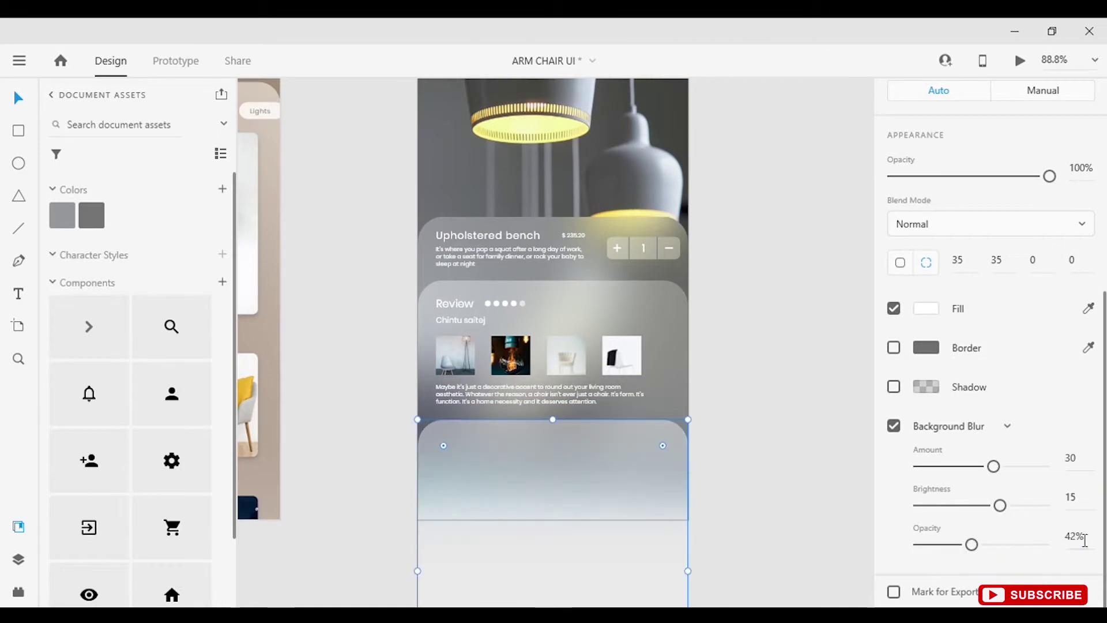
{"action": "left_click", "coordinate": [823, 450]}
Step: Draw a button rectangle in the middle of the lower panel with corner radius 9 and background blur at 26% opacity
{"action": "scroll", "coordinate": [825, 461], "scroll_direction": "up", "scroll_amount": 1}
{"action": "scroll", "coordinate": [823, 468], "scroll_direction": "down", "scroll_amount": 1}
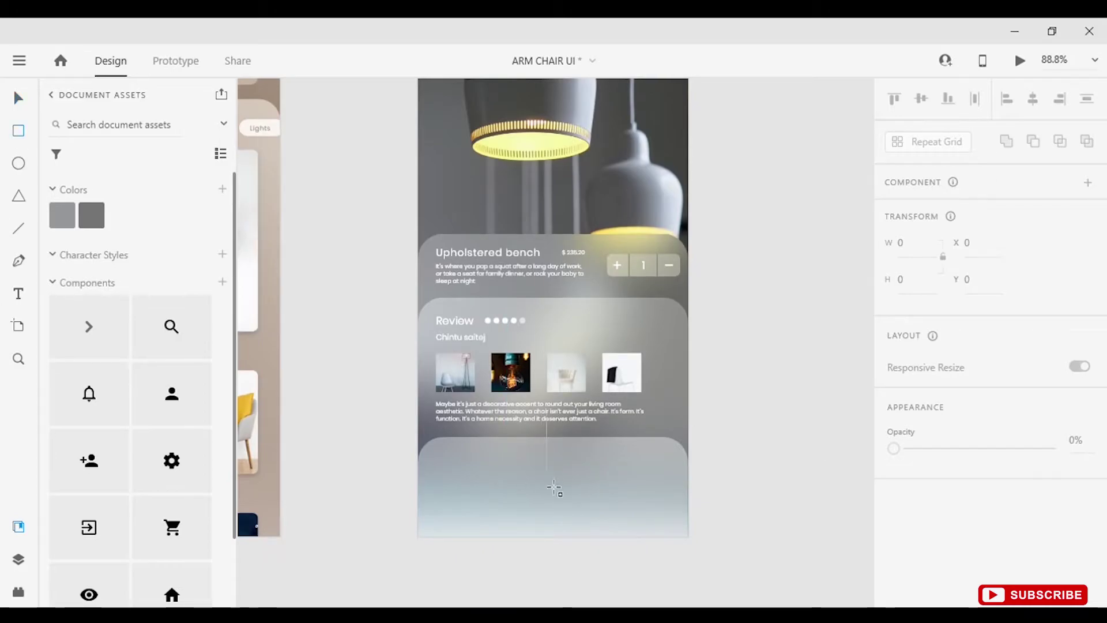
{"action": "left_click_drag", "start_coordinate": [554, 488], "coordinate": [623, 502]}
{"action": "scroll", "coordinate": [632, 514], "scroll_direction": "up", "scroll_amount": 5}
{"action": "left_click_drag", "start_coordinate": [646, 433], "coordinate": [641, 438]}
{"action": "scroll", "coordinate": [894, 390], "scroll_direction": "down", "scroll_amount": 5}
{"action": "scroll", "coordinate": [894, 403], "scroll_direction": "up", "scroll_amount": 2}
{"action": "left_click", "coordinate": [894, 464]}
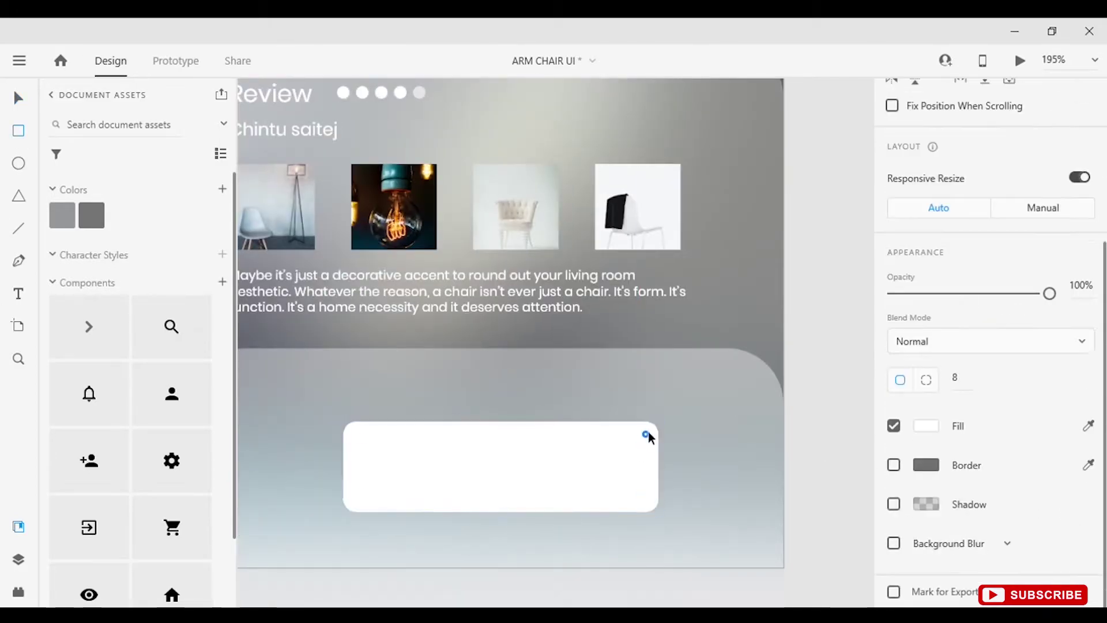
{"action": "scroll", "coordinate": [644, 443], "scroll_direction": "down", "scroll_amount": 5}
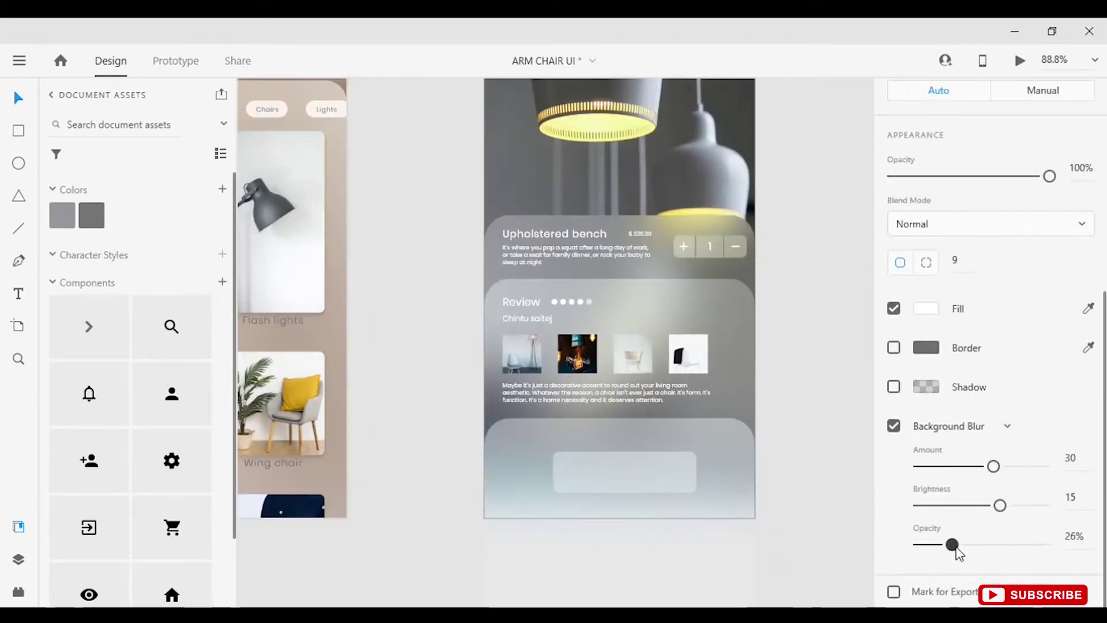
Step: Label the button "Add to cart" in white and centre the button with its text horizontally in the panel
{"action": "key", "text": "t"}
{"action": "left_click", "coordinate": [620, 471]}
{"action": "type", "text": "Add to car"}
{"action": "type", "text": "t"}
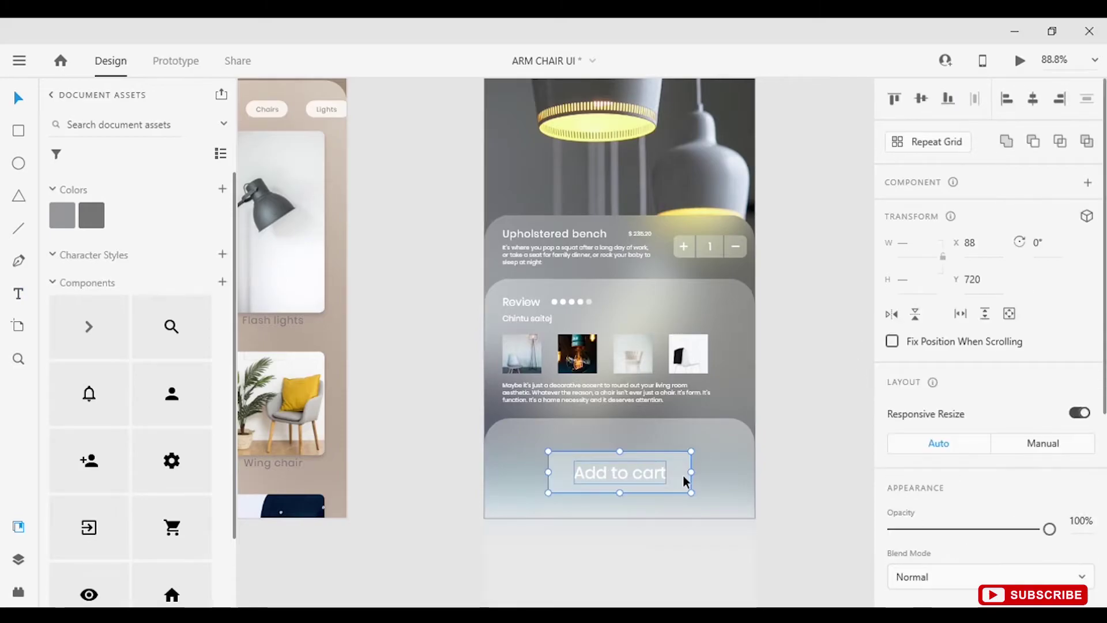
{"action": "left_click", "coordinate": [843, 403]}
{"action": "left_click", "coordinate": [724, 387]}
{"action": "left_click", "coordinate": [794, 374]}
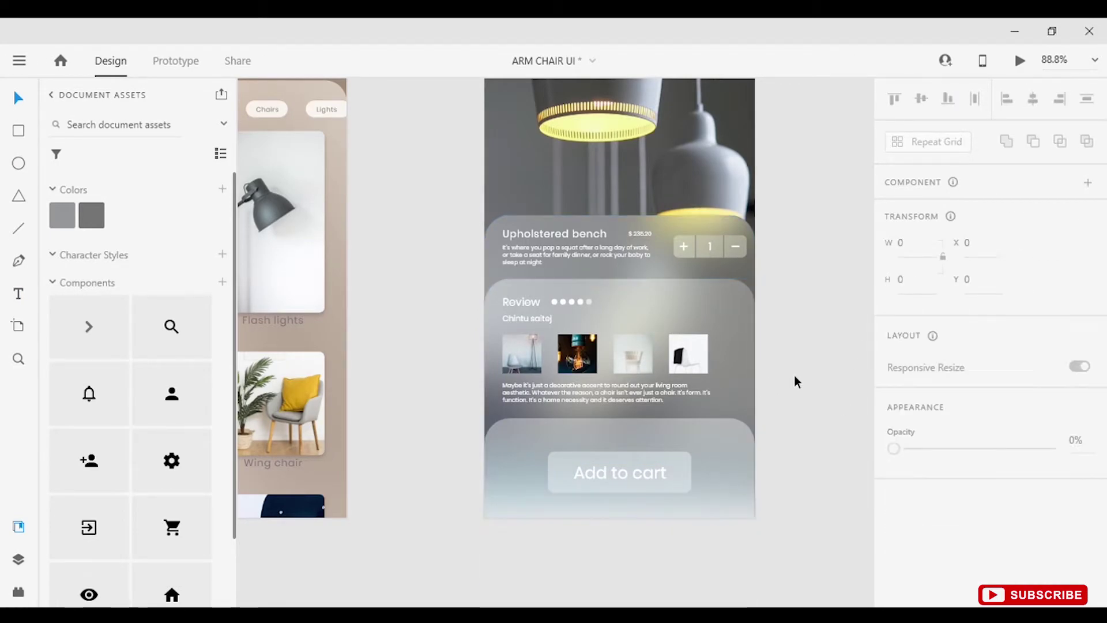
Step: Copy the home screen's round menu button to the detail artboard at X 28, Y 38
{"action": "key", "text": "ctrl+0"}
{"action": "scroll", "coordinate": [563, 354], "scroll_direction": "up", "scroll_amount": 5}
{"action": "scroll", "coordinate": [518, 328], "scroll_direction": "down", "scroll_amount": 6}
{"action": "left_click", "coordinate": [472, 310]}
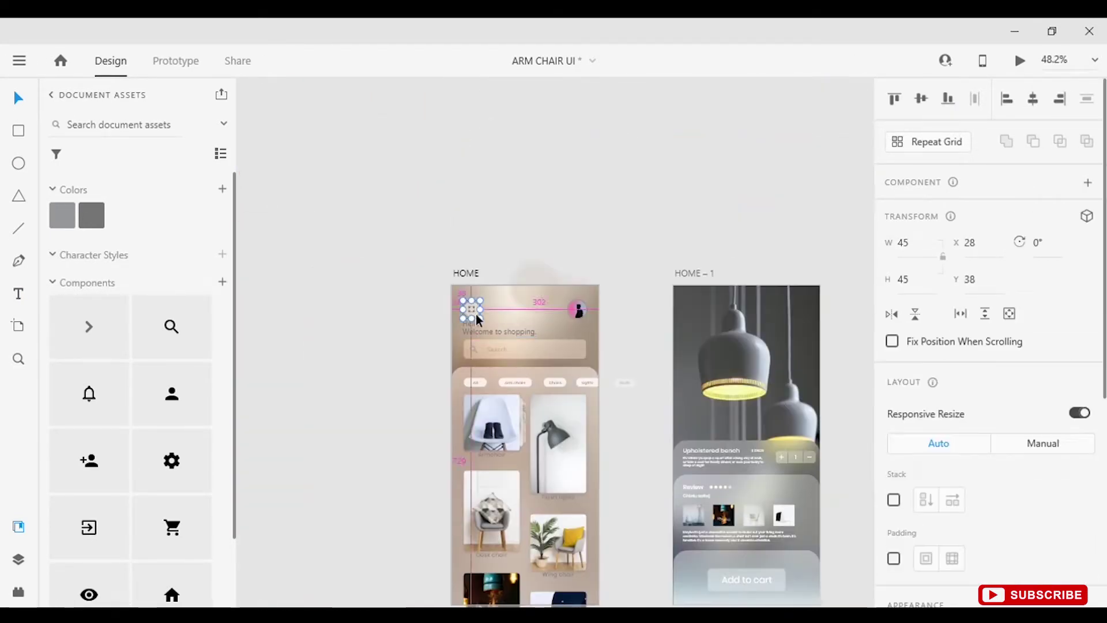
{"action": "scroll", "coordinate": [477, 311], "scroll_direction": "up", "scroll_amount": 6}
{"action": "key", "text": "ctrl+0"}
{"action": "scroll", "coordinate": [687, 331], "scroll_direction": "up", "scroll_amount": 5}
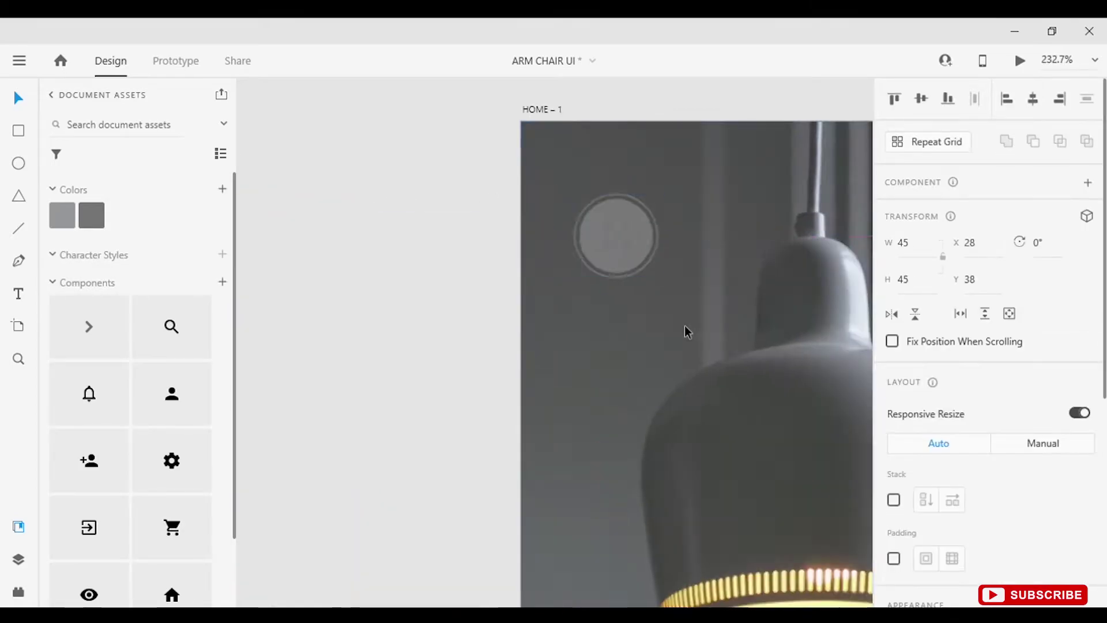
Step: Give the copied button's inner circle a background blur at 36% opacity and shrink the button slightly
{"action": "scroll", "coordinate": [968, 408], "scroll_direction": "down", "scroll_amount": 5}
{"action": "left_click", "coordinate": [620, 230]}
{"action": "scroll", "coordinate": [980, 404], "scroll_direction": "down", "scroll_amount": 5}
{"action": "left_click", "coordinate": [893, 425]}
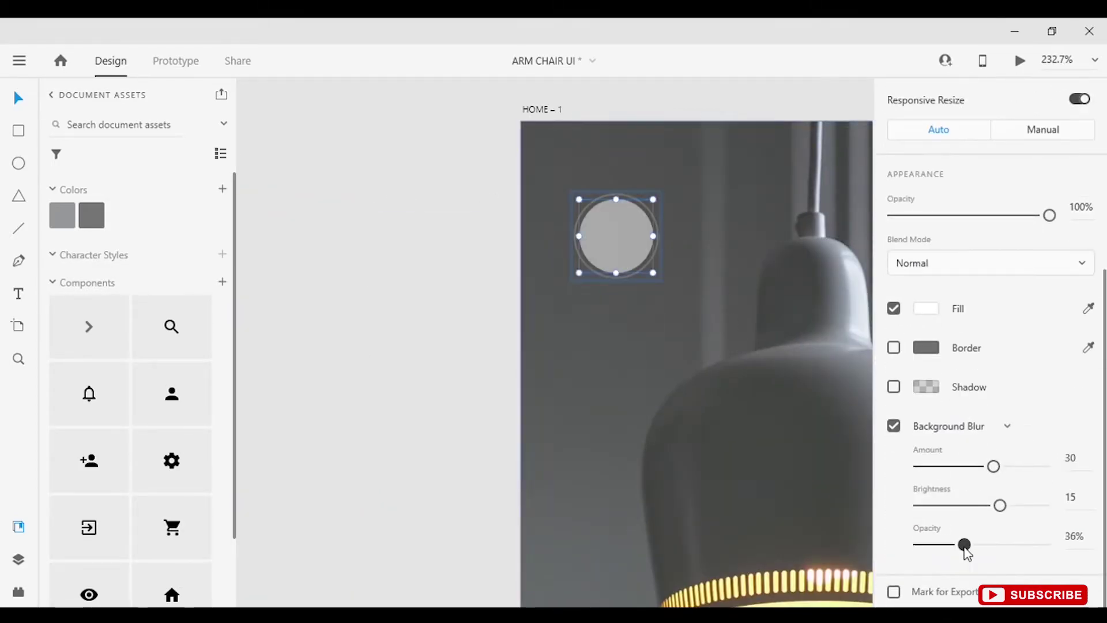
{"action": "key", "text": "Escape"}
Step: Place the chevron component in the round button, rotate it to point left and give it a dark grey fill
{"action": "left_click_drag", "start_coordinate": [89, 326], "coordinate": [656, 356]}
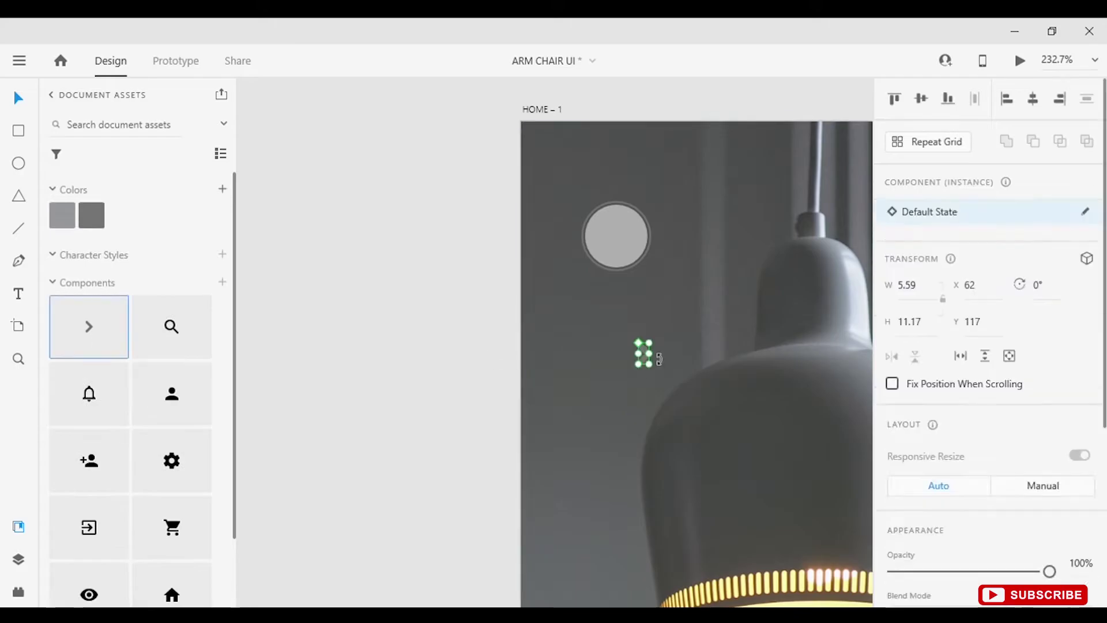
{"action": "scroll", "coordinate": [980, 346], "scroll_direction": "down", "scroll_amount": 5}
{"action": "left_click", "coordinate": [924, 346]}
{"action": "left_click", "coordinate": [747, 349]}
{"action": "scroll", "coordinate": [980, 288], "scroll_direction": "up", "scroll_amount": 5}
{"action": "left_click", "coordinate": [1047, 245]}
{"action": "type", "text": "2"}
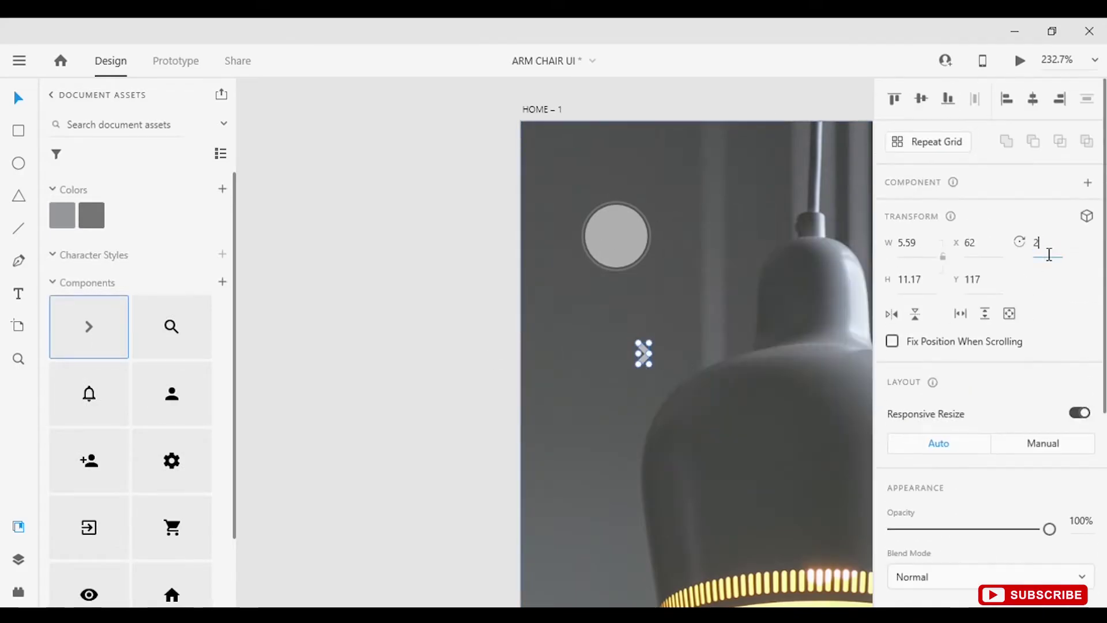
{"action": "scroll", "coordinate": [981, 404], "scroll_direction": "down", "scroll_amount": 5}
{"action": "left_click", "coordinate": [926, 421]}
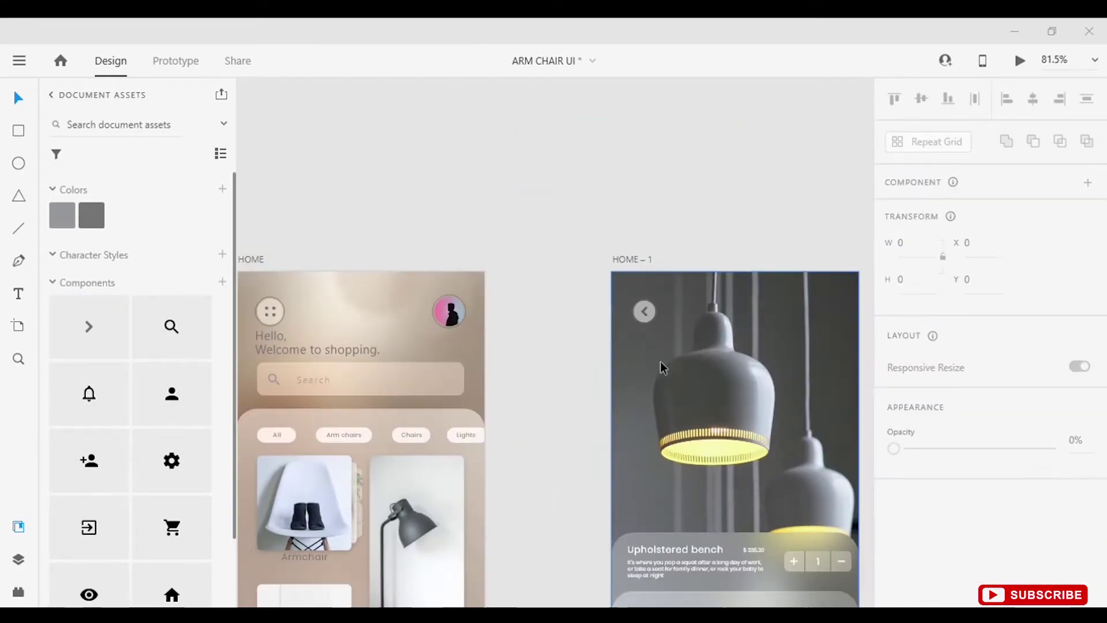
Step: Move the back button slightly closer to the detail artboard's left edge
{"action": "left_click", "coordinate": [659, 366]}
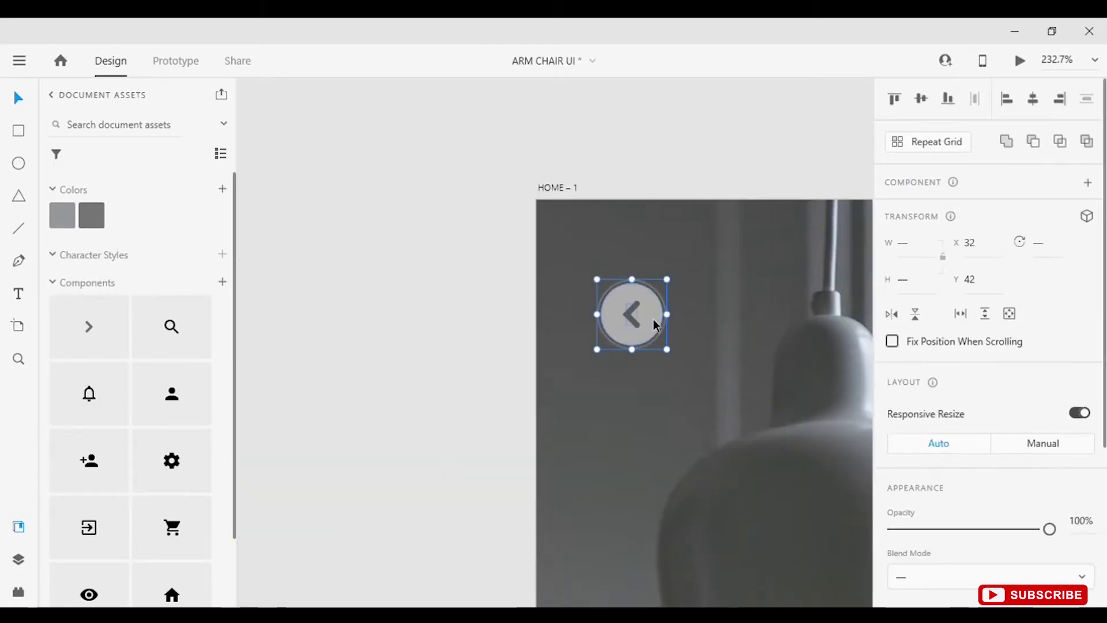
{"action": "mouse_move", "coordinate": [655, 324]}
{"action": "left_mouse_down"}
{"action": "mouse_move", "coordinate": [625, 286]}
{"action": "mouse_move", "coordinate": [655, 325]}
{"action": "mouse_move", "coordinate": [642, 324]}
{"action": "left_mouse_up"}
{"action": "scroll", "coordinate": [980, 346], "scroll_direction": "down", "scroll_amount": 5}
{"action": "key", "text": "Escape"}
Step: Draw a short, thin white bar with corner radius 5 just above the "Upholstered bench" panel, aligned with its heading
{"action": "key", "text": "ctrl+0"}
{"action": "scroll", "coordinate": [630, 321], "scroll_direction": "up", "scroll_amount": 5}
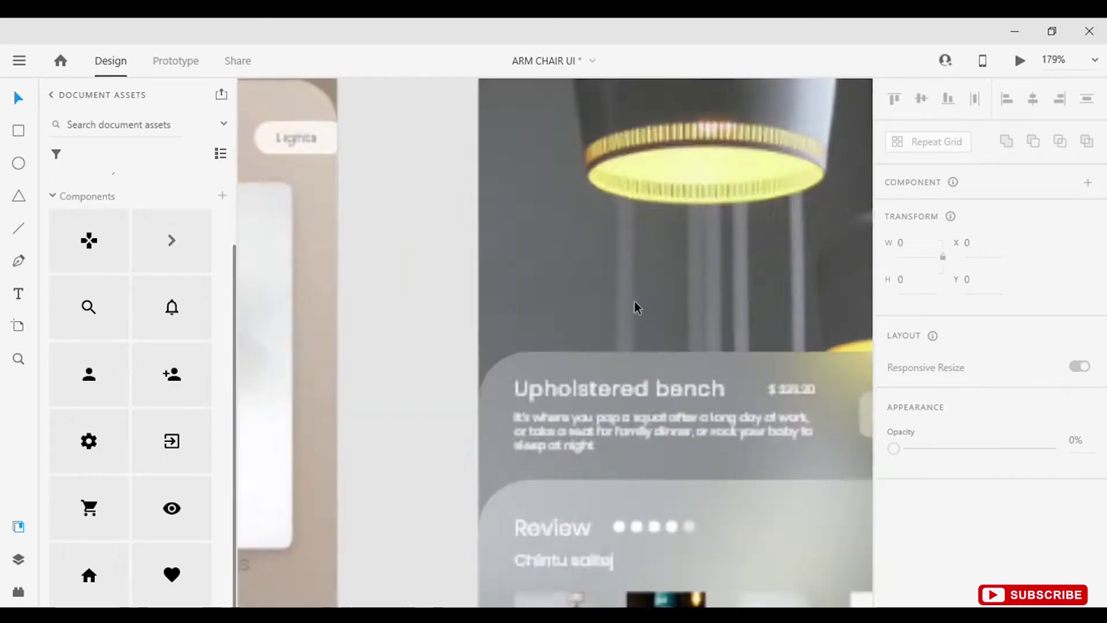
{"action": "scroll", "coordinate": [631, 322], "scroll_direction": "up", "scroll_amount": 1}
{"action": "key", "text": "r"}
{"action": "left_click_drag", "start_coordinate": [442, 349], "coordinate": [485, 364]}
{"action": "scroll", "coordinate": [894, 462], "scroll_direction": "down", "scroll_amount": 4}
{"action": "type", "text": "5"}
{"action": "key", "text": "ctrl+0"}
{"action": "scroll", "coordinate": [564, 371], "scroll_direction": "up", "scroll_amount": 10}
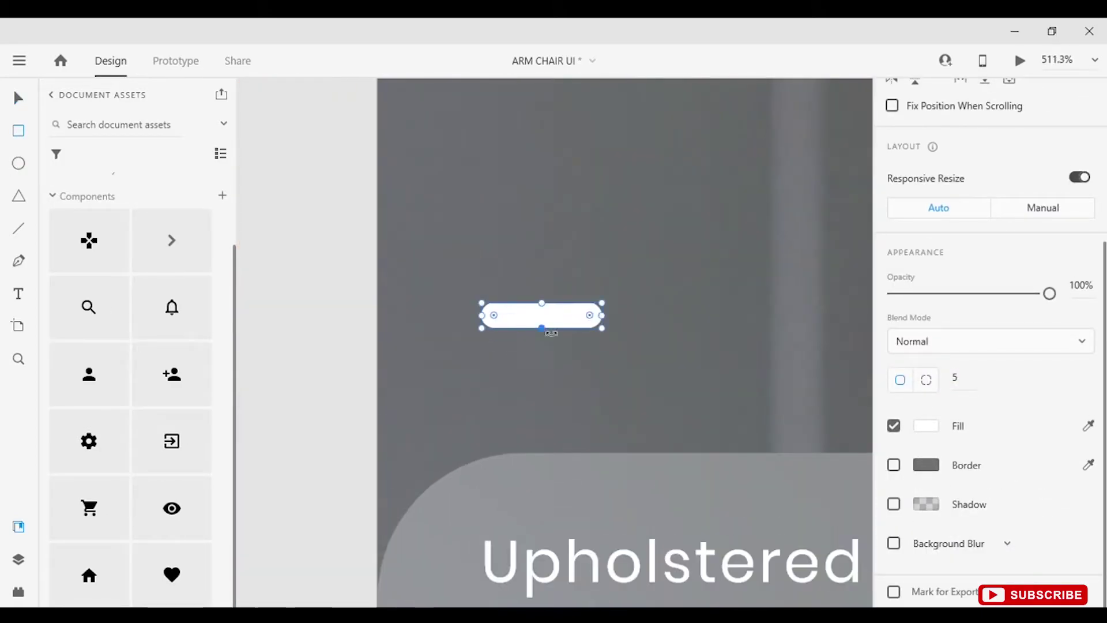
{"action": "mouse_move", "coordinate": [548, 331]}
{"action": "left_mouse_down"}
{"action": "mouse_move", "coordinate": [581, 358]}
{"action": "mouse_move", "coordinate": [567, 325]}
{"action": "left_mouse_up"}
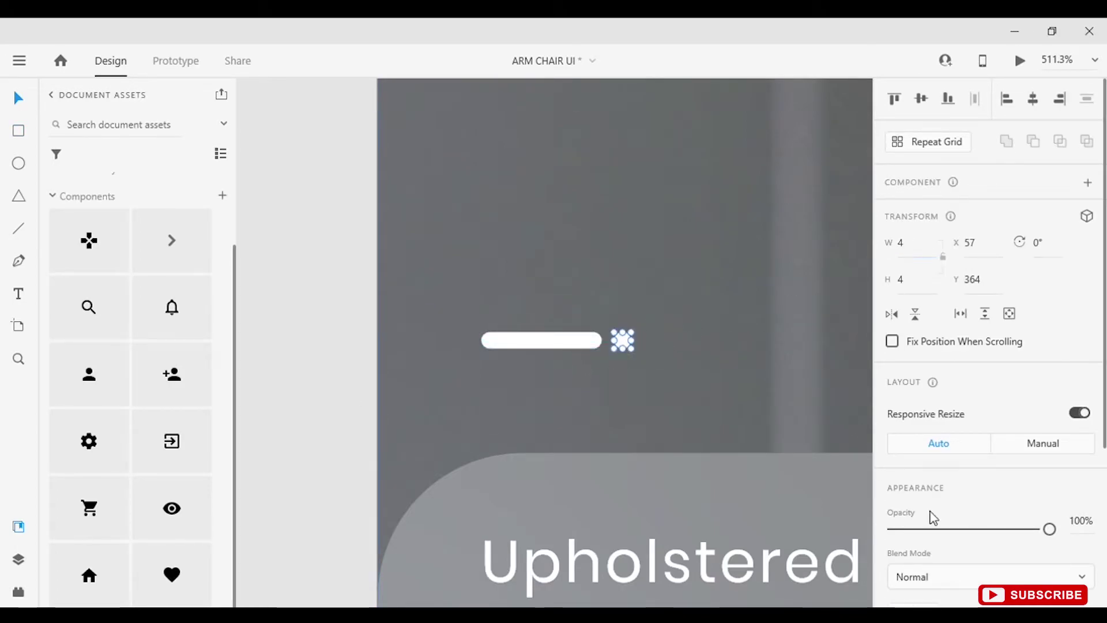
Step: Complete the page indicator with three evenly spaced 4 × 4 dots beside the bar and lower its opacity slightly
{"action": "scroll", "coordinate": [548, 381], "scroll_direction": "up", "scroll_amount": 4}
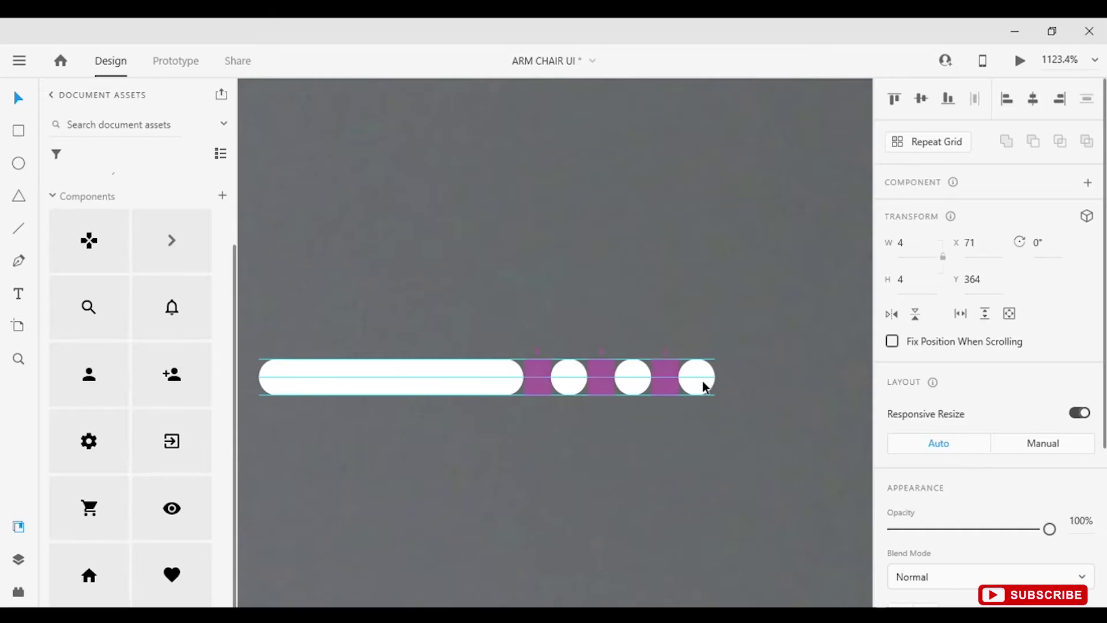
{"action": "left_click_drag", "start_coordinate": [1049, 528], "coordinate": [1019, 529]}
{"action": "key", "text": "ctrl+minus"}
{"action": "left_click", "coordinate": [753, 566]}
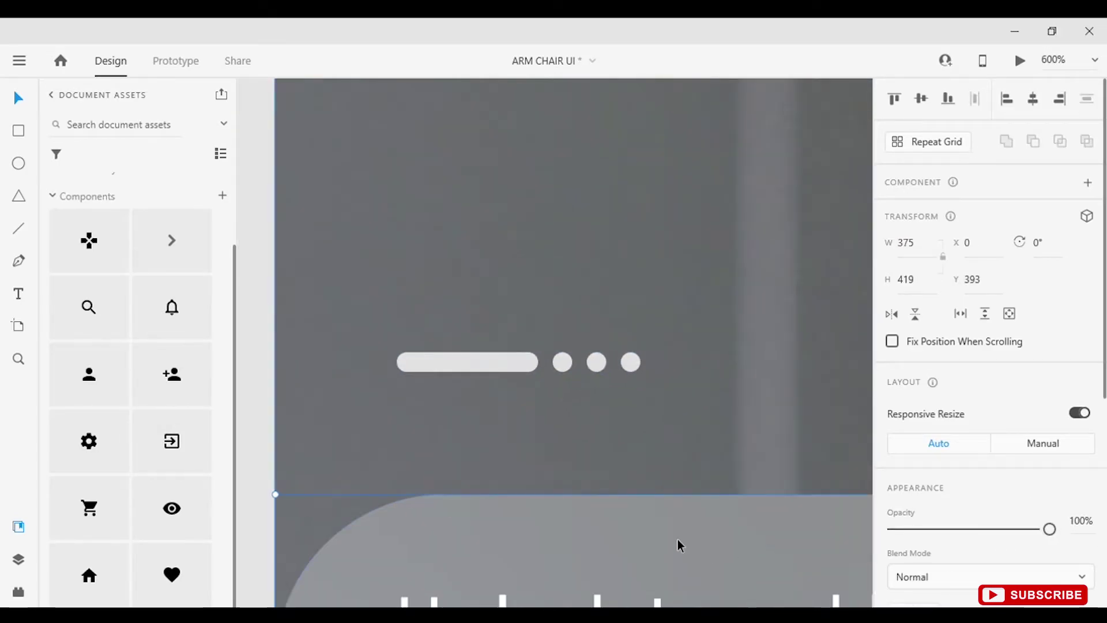
Step: Paste the detail screen's masked lamp photo into the home artboard as its background
{"action": "key", "text": "ctrl+0"}
{"action": "left_click", "coordinate": [19, 559]}
{"action": "left_click", "coordinate": [517, 199]}
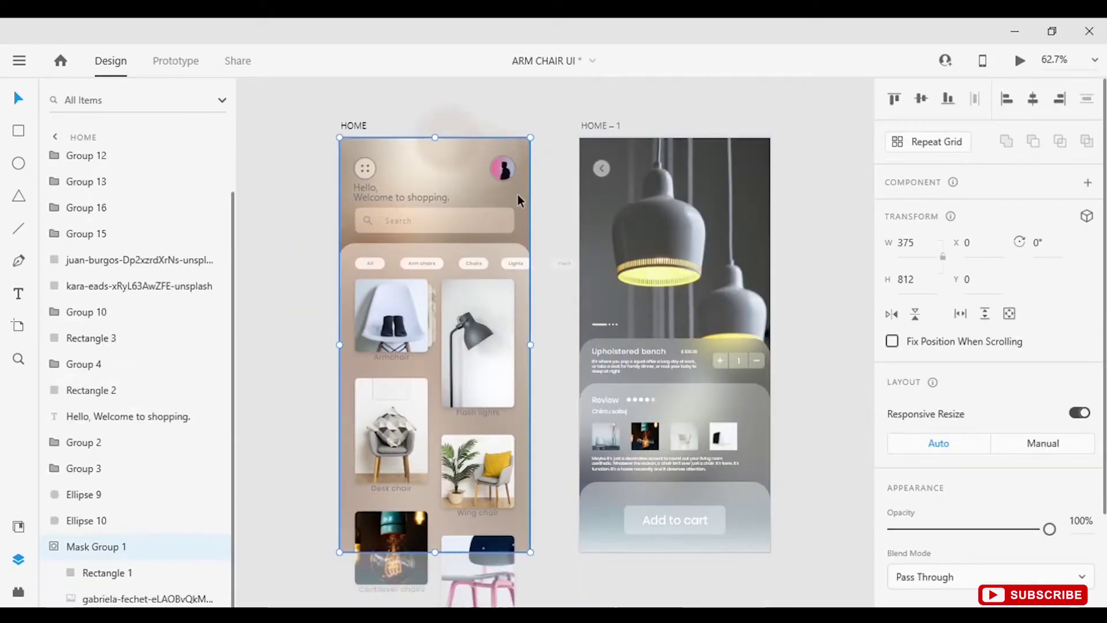
{"action": "key", "text": "ctrl+v"}
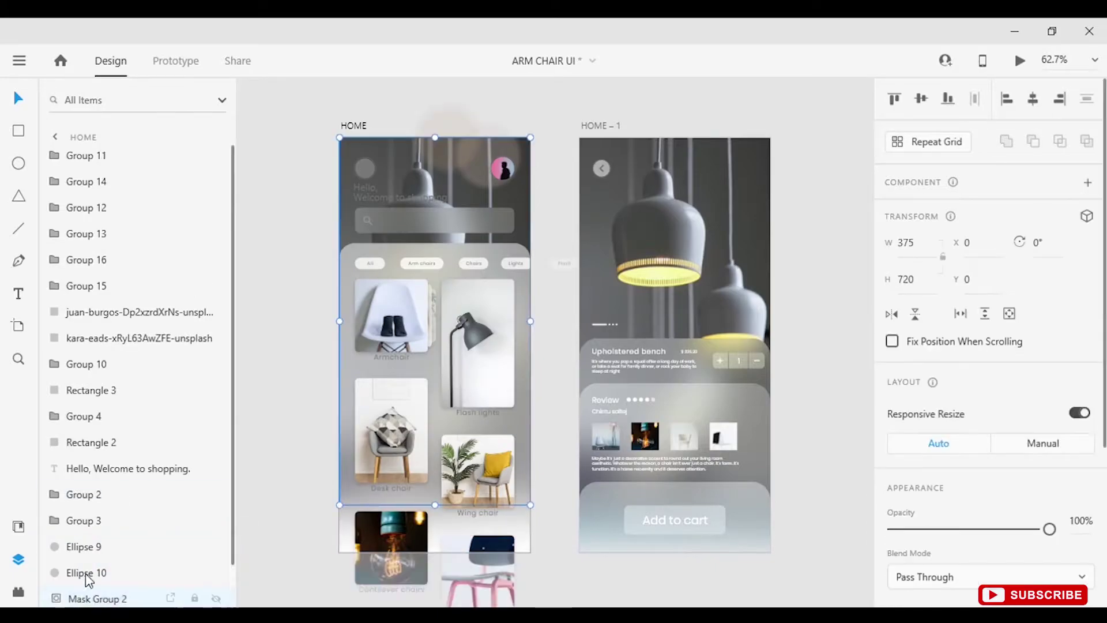
Step: Fit the home background mask to 375 × 812 and shift the enlarged lamp photo to the left inside it
{"action": "left_click", "coordinate": [56, 598]}
{"action": "left_click", "coordinate": [125, 600]}
{"action": "scroll", "coordinate": [468, 244], "scroll_direction": "down", "scroll_amount": 2}
{"action": "scroll", "coordinate": [466, 159], "scroll_direction": "up", "scroll_amount": 2}
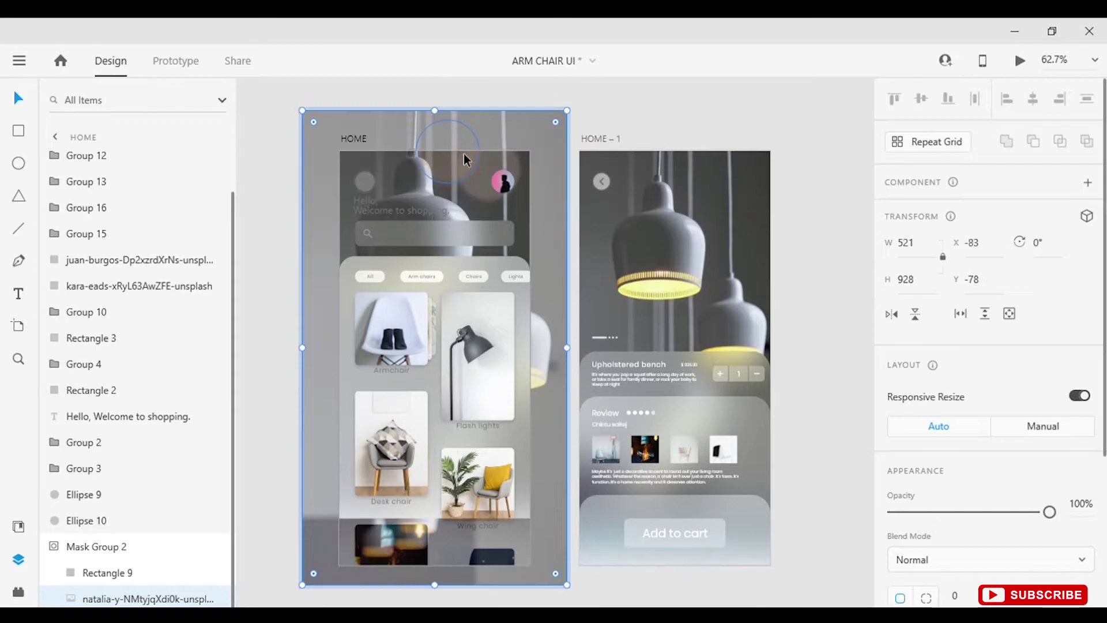
{"action": "left_click_drag", "start_coordinate": [465, 159], "coordinate": [439, 159]}
{"action": "left_click", "coordinate": [81, 573]}
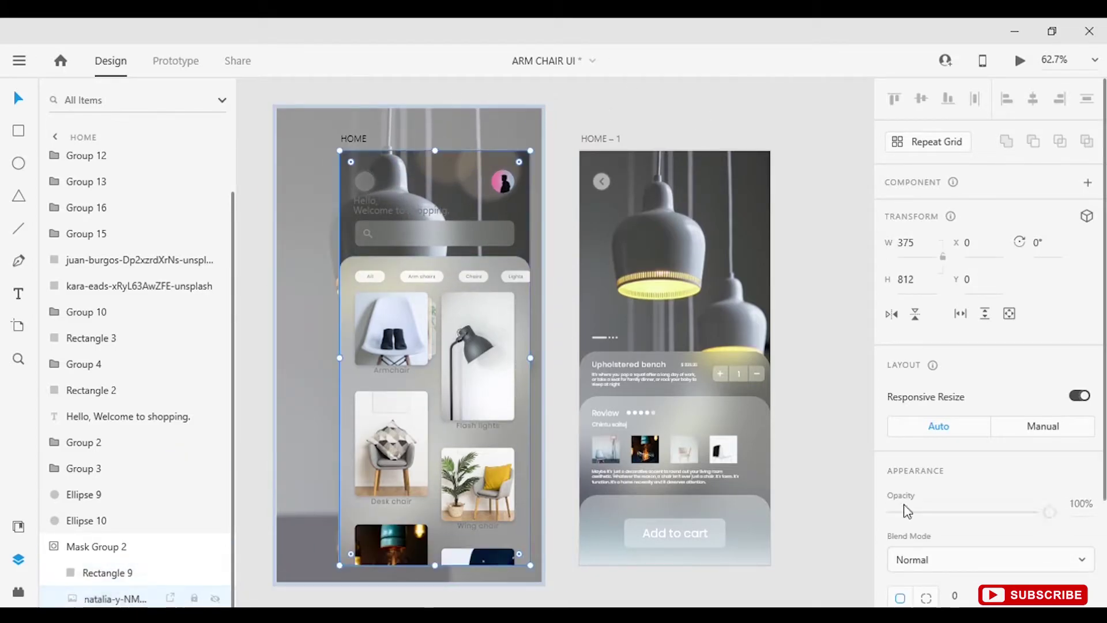
Step: Apply an object blur with an amount of about 9 to the home background's lamp photo
{"action": "left_click", "coordinate": [125, 599]}
{"action": "scroll", "coordinate": [980, 404], "scroll_direction": "down", "scroll_amount": 5}
{"action": "left_click", "coordinate": [893, 425]}
{"action": "left_click", "coordinate": [984, 544]}
{"action": "left_click", "coordinate": [937, 504]}
{"action": "left_click_drag", "start_coordinate": [1038, 544], "coordinate": [962, 544]}
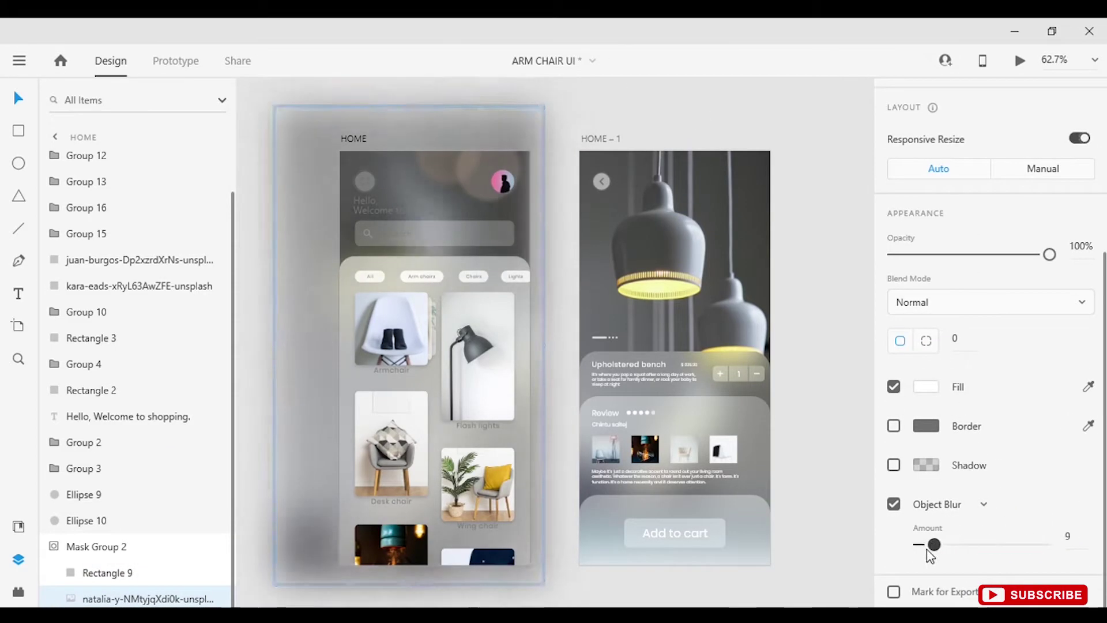
Step: Replace the home menu button's dot icon with the four-way pad component, sized 20 × 20 at X 41, Y 51
{"action": "left_click", "coordinate": [842, 356]}
{"action": "scroll", "coordinate": [451, 247], "scroll_direction": "up", "scroll_amount": 3}
{"action": "scroll", "coordinate": [451, 378], "scroll_direction": "down", "scroll_amount": 5}
{"action": "scroll", "coordinate": [482, 323], "scroll_direction": "up", "scroll_amount": 5}
{"action": "scroll", "coordinate": [482, 323], "scroll_direction": "up", "scroll_amount": 5}
{"action": "left_click", "coordinate": [414, 292]}
{"action": "key", "text": "Delete"}
{"action": "key", "text": "ctrl+shift+y"}
{"action": "left_click_drag", "start_coordinate": [89, 240], "coordinate": [426, 279]}
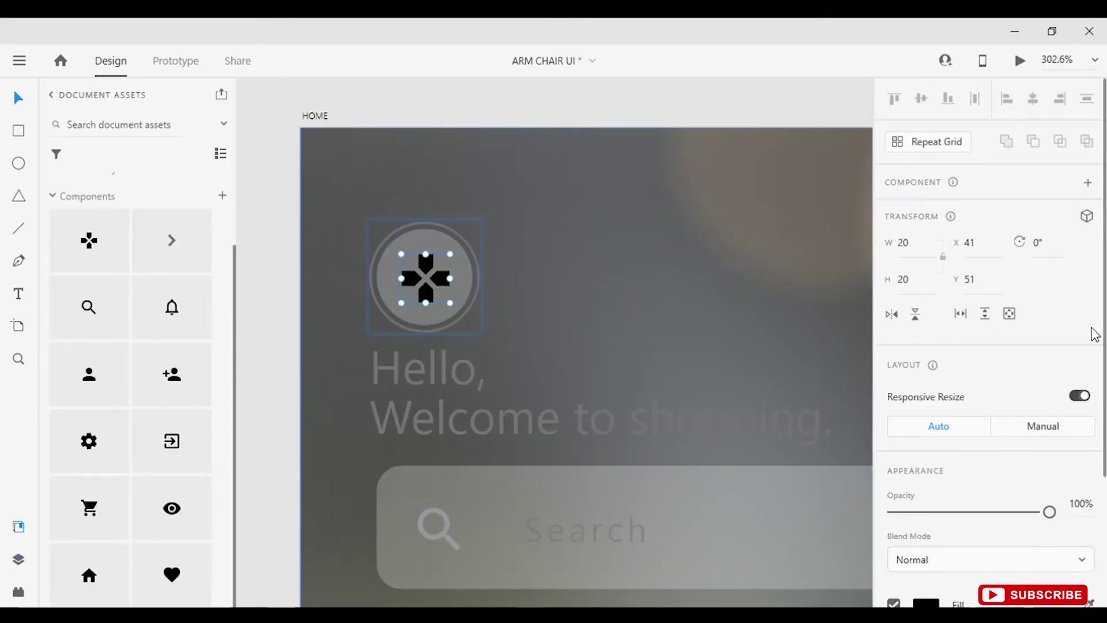
Step: Set the fill of the menu icon and the "Hello, Welcome to shopping." text to white, ffffff
{"action": "scroll", "coordinate": [1095, 334], "scroll_direction": "down", "scroll_amount": 3}
{"action": "left_click", "coordinate": [922, 425]}
{"action": "type", "text": "ffffff"}
{"action": "left_click", "coordinate": [452, 370]}
{"action": "left_click", "coordinate": [922, 514]}
{"action": "type", "text": "ffffff"}
Step: Set the fill of the search icon and the "Search" placeholder text to white, ffffff
{"action": "left_click", "coordinate": [439, 528]}
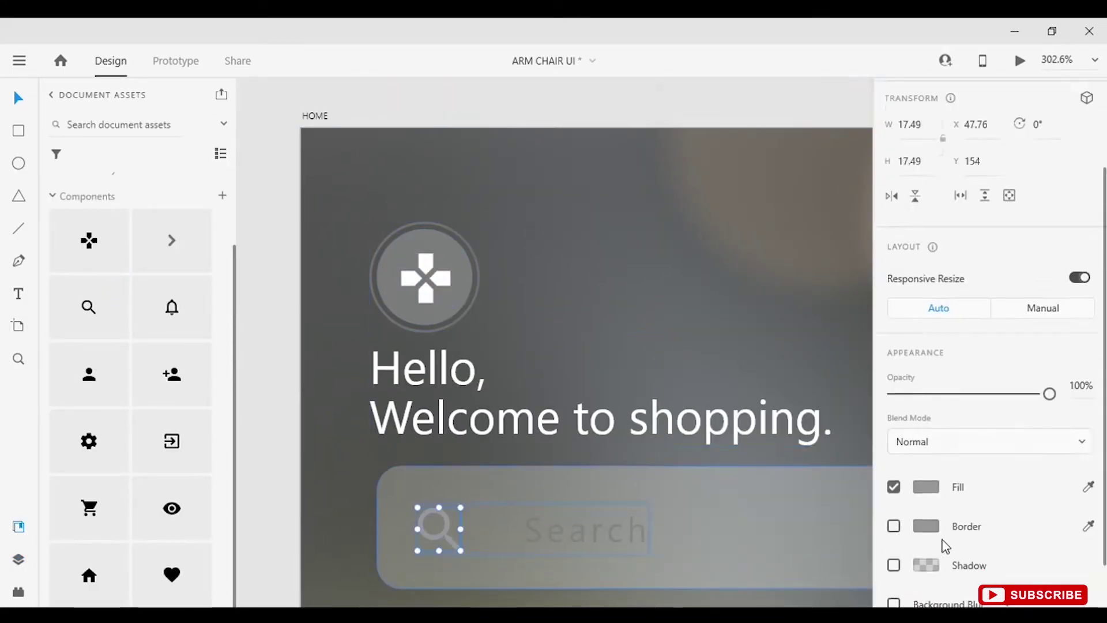
{"action": "left_click", "coordinate": [926, 486]}
{"action": "type", "text": "ffffff"}
{"action": "left_click", "coordinate": [585, 528]}
{"action": "left_click", "coordinate": [922, 427]}
{"action": "type", "text": "ffffff"}
{"action": "scroll", "coordinate": [684, 383], "scroll_direction": "down", "scroll_amount": 2}
{"action": "left_click", "coordinate": [970, 468]}
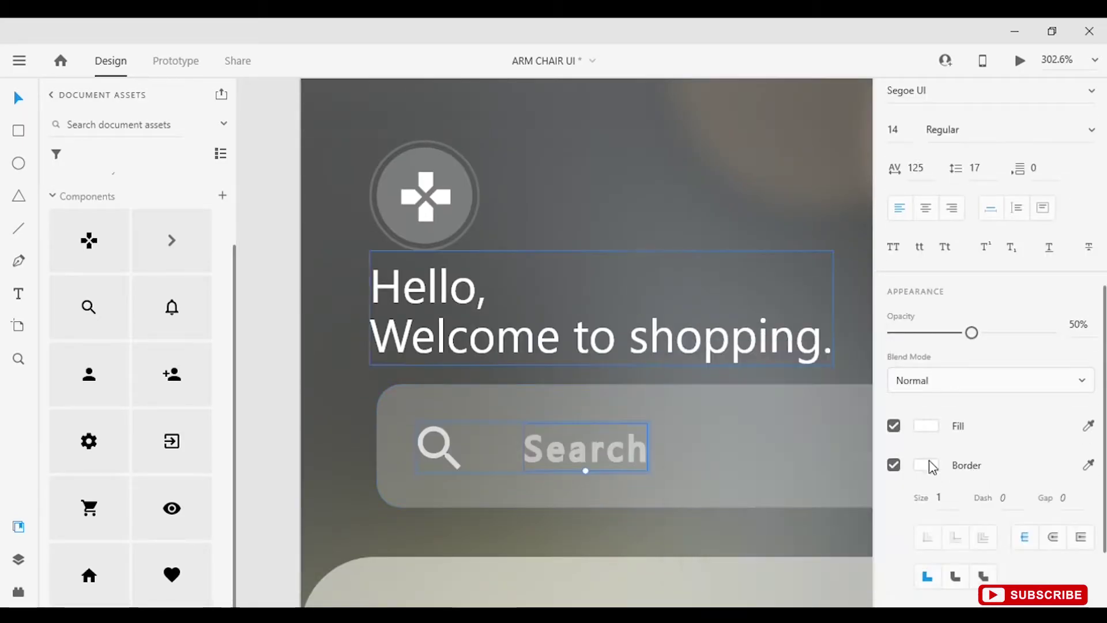
{"action": "scroll", "coordinate": [511, 354], "scroll_direction": "down", "scroll_amount": 10}
Step: Shift the product name labels on the home cards slightly lower beneath their photos
{"action": "scroll", "coordinate": [638, 190], "scroll_direction": "down", "scroll_amount": 5}
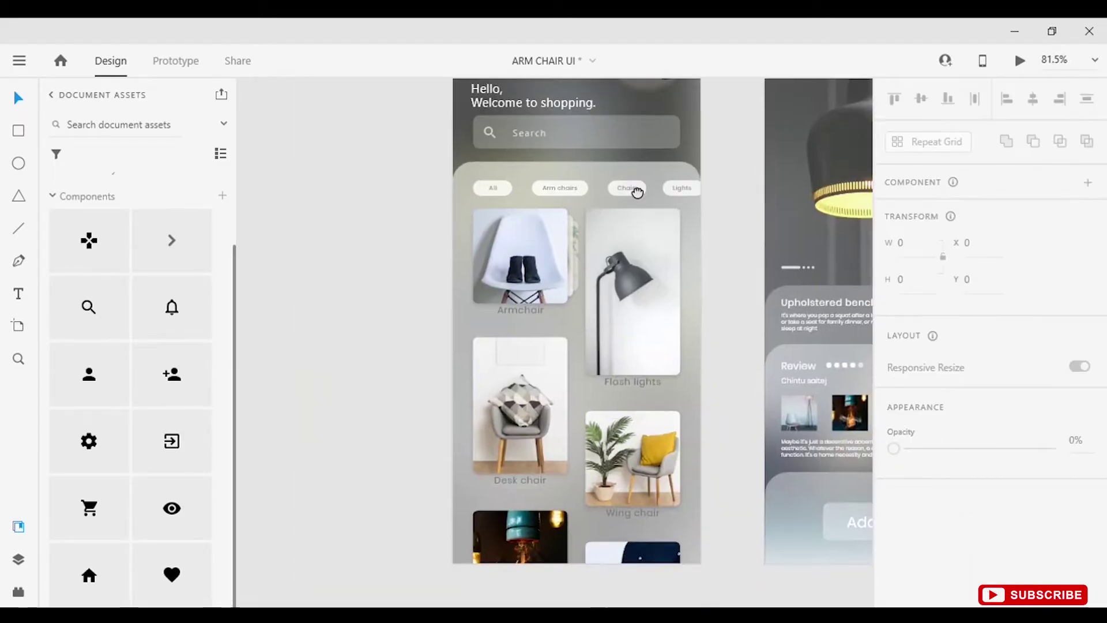
{"action": "scroll", "coordinate": [483, 300], "scroll_direction": "up", "scroll_amount": 5}
{"action": "left_click", "coordinate": [477, 300]}
{"action": "left_click", "coordinate": [629, 391]}
{"action": "left_click", "coordinate": [482, 518]}
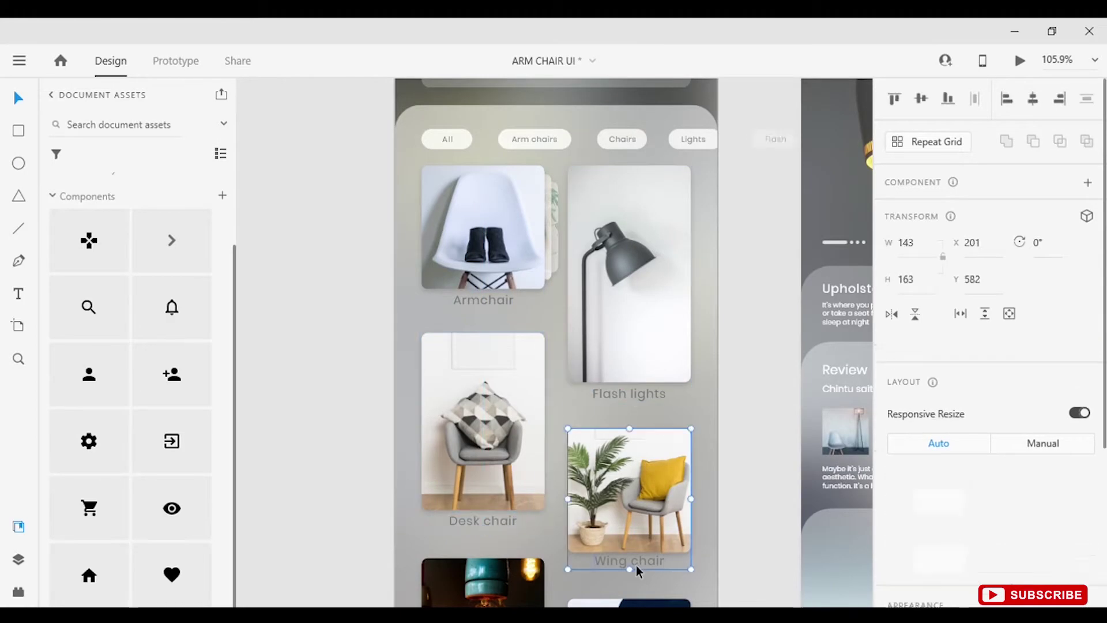
{"action": "scroll", "coordinate": [638, 556], "scroll_direction": "down", "scroll_amount": 3}
{"action": "left_click", "coordinate": [485, 497]}
{"action": "left_click", "coordinate": [626, 536]}
{"action": "scroll", "coordinate": [640, 547], "scroll_direction": "down", "scroll_amount": 5}
{"action": "left_click", "coordinate": [650, 556]}
{"action": "scroll", "coordinate": [321, 415], "scroll_direction": "up", "scroll_amount": 5}
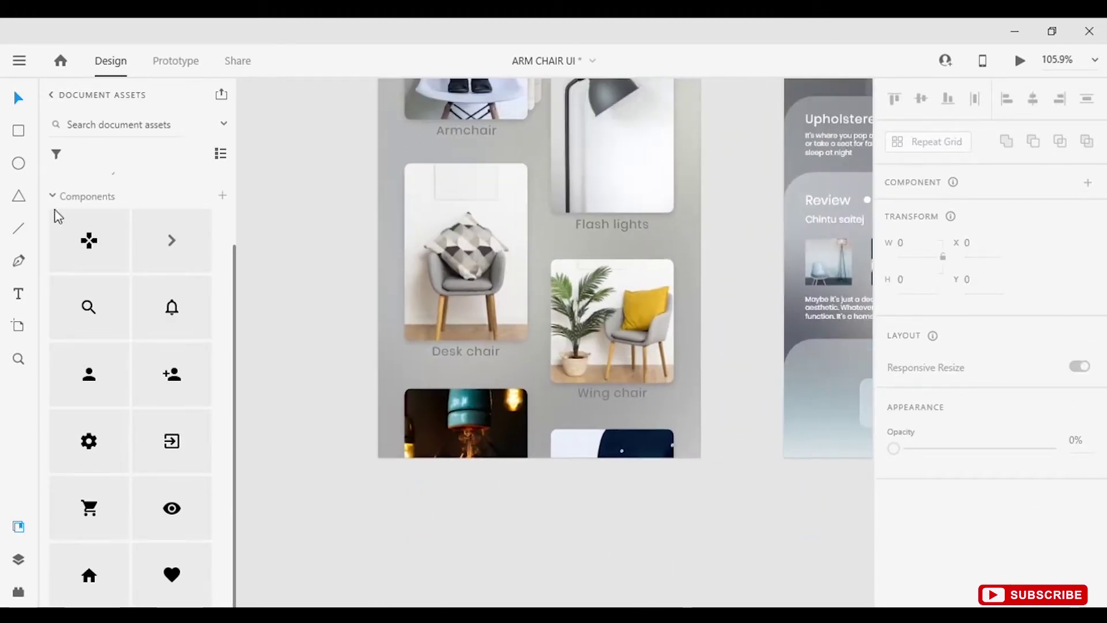
Step: Draw a full-width bar along the home artboard's lower edge and give it a background blur with adjusted opacity
{"action": "left_click_drag", "start_coordinate": [379, 402], "coordinate": [703, 461]}
{"action": "scroll", "coordinate": [980, 346], "scroll_direction": "down", "scroll_amount": 4}
{"action": "left_click", "coordinate": [894, 542]}
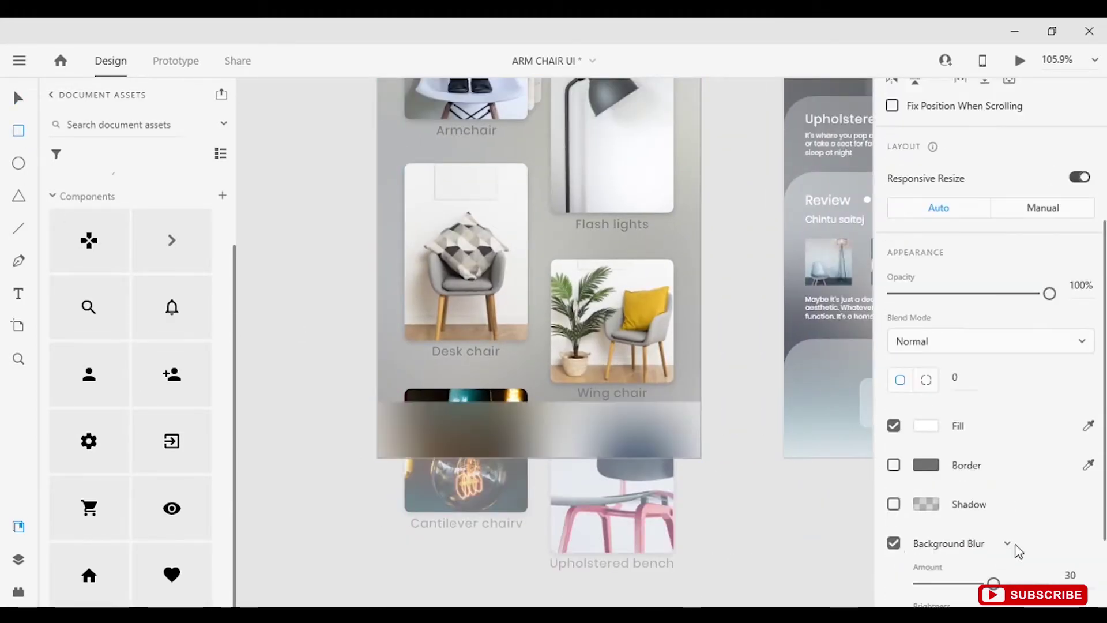
{"action": "scroll", "coordinate": [951, 519], "scroll_direction": "down", "scroll_amount": 2}
{"action": "left_click_drag", "start_coordinate": [980, 544], "coordinate": [1006, 544]}
Step: Reduce the height of the blurred bar at the base of the home artboard slightly
{"action": "left_click", "coordinate": [618, 445]}
{"action": "left_click", "coordinate": [766, 547]}
{"action": "left_click", "coordinate": [548, 433]}
{"action": "left_click_drag", "start_coordinate": [546, 403], "coordinate": [532, 438]}
{"action": "key", "text": "ctrl+minus"}
{"action": "key", "text": "ctrl+equal"}
Step: Draw a 37 × 37 square in the middle of the blurred bar and fill it dark grey
{"action": "left_click", "coordinate": [18, 130]}
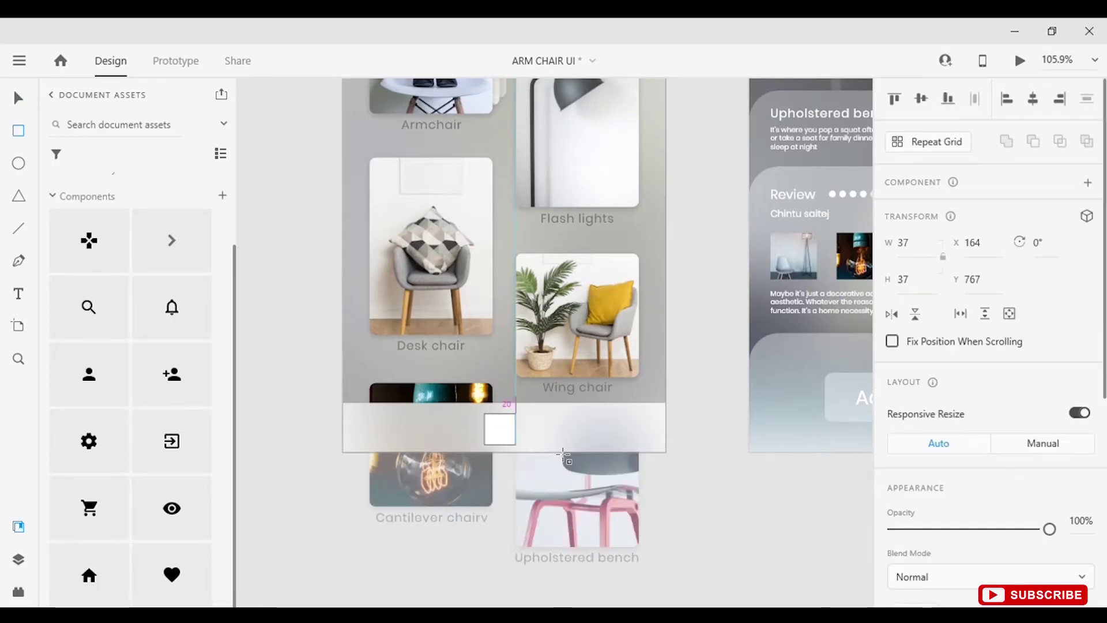
{"action": "scroll", "coordinate": [902, 598], "scroll_direction": "down", "scroll_amount": 4}
{"action": "left_click", "coordinate": [894, 543]}
{"action": "left_click", "coordinate": [926, 425]}
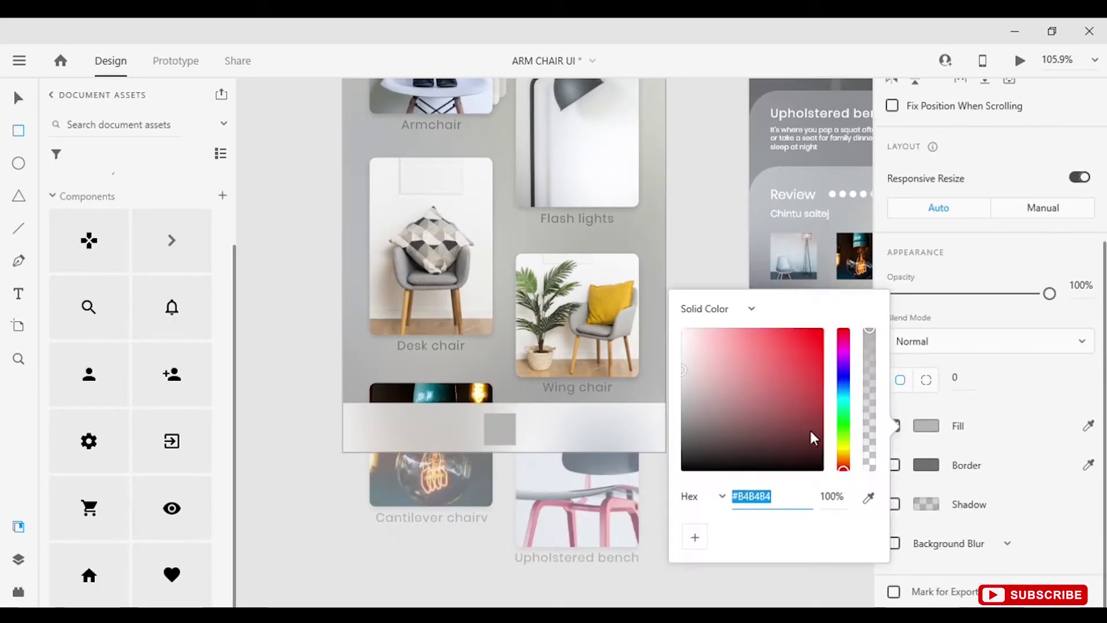
Step: Round the dark square's corners to radius 6 and centre it in the bar at X 169, Y 765
{"action": "scroll", "coordinate": [515, 424], "scroll_direction": "up", "scroll_amount": 4}
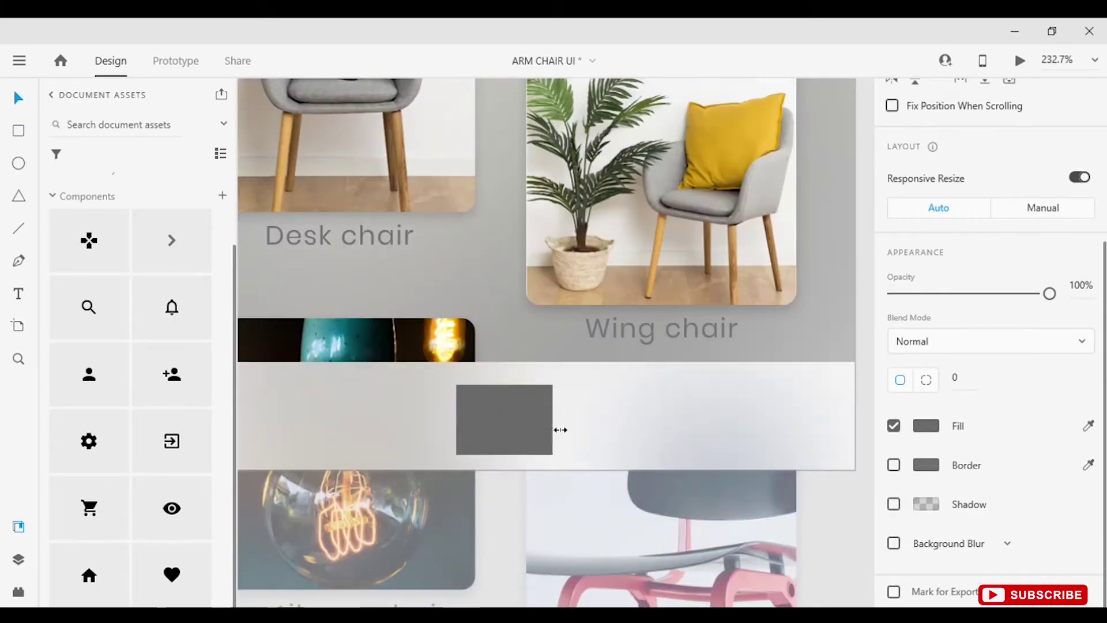
{"action": "left_click", "coordinate": [485, 419]}
{"action": "scroll", "coordinate": [530, 437], "scroll_direction": "down", "scroll_amount": 8}
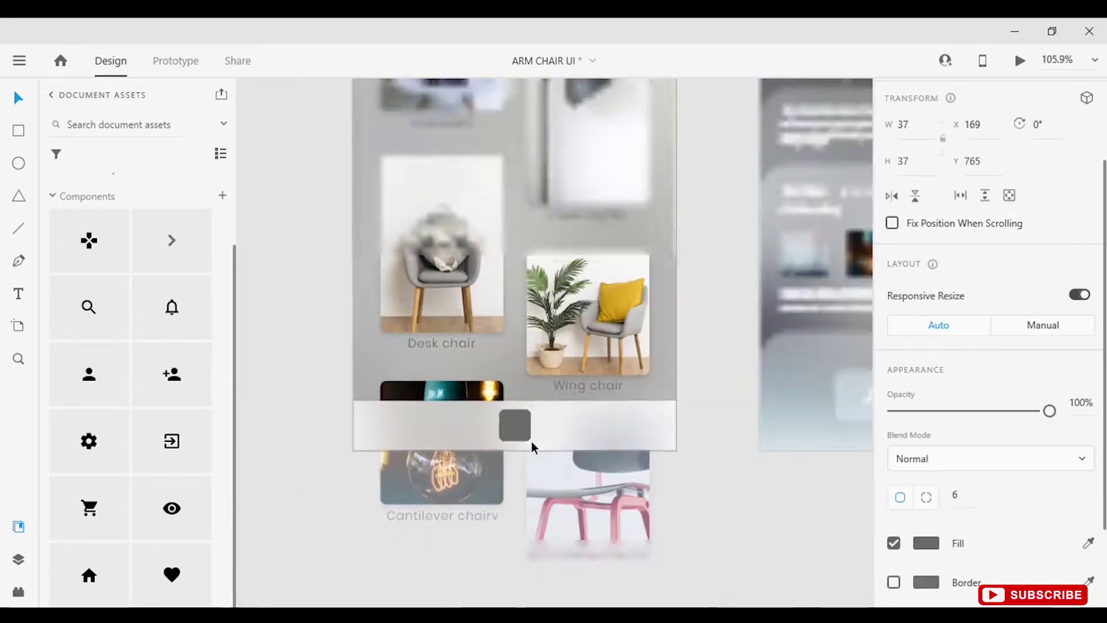
Step: Copy the white plus sign from the product detail quantity control onto the home artboard and group its two lines
{"action": "scroll", "coordinate": [829, 301], "scroll_direction": "up", "scroll_amount": 12}
{"action": "left_click", "coordinate": [694, 227]}
{"action": "scroll", "coordinate": [541, 262], "scroll_direction": "down", "scroll_amount": 8}
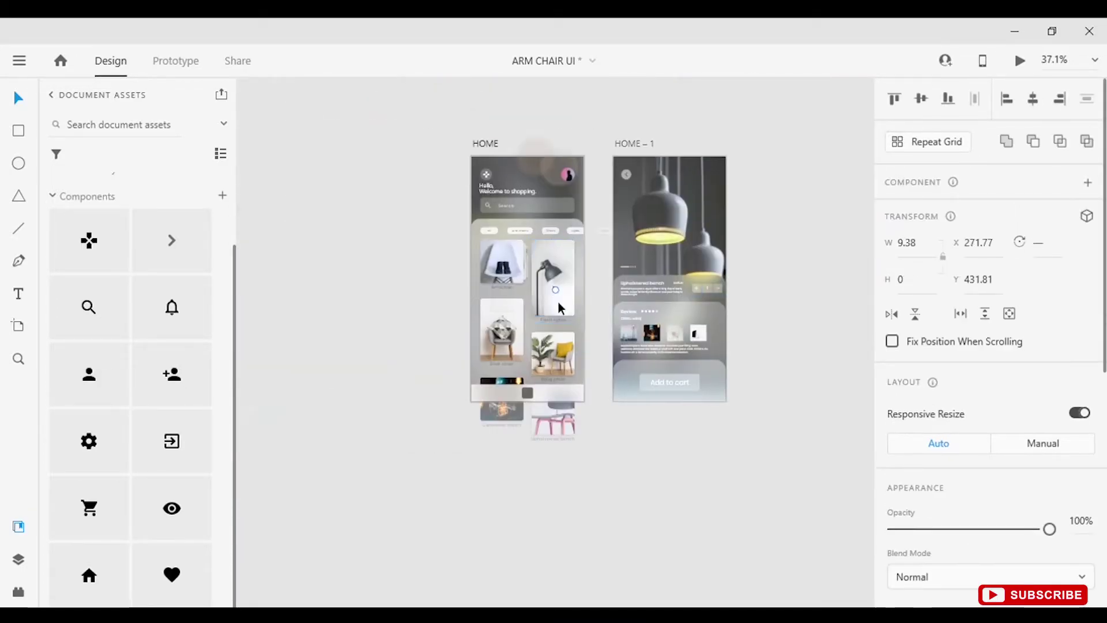
{"action": "scroll", "coordinate": [558, 309], "scroll_direction": "up", "scroll_amount": 10}
{"action": "left_click", "coordinate": [517, 339]}
{"action": "double_click", "coordinate": [533, 271]}
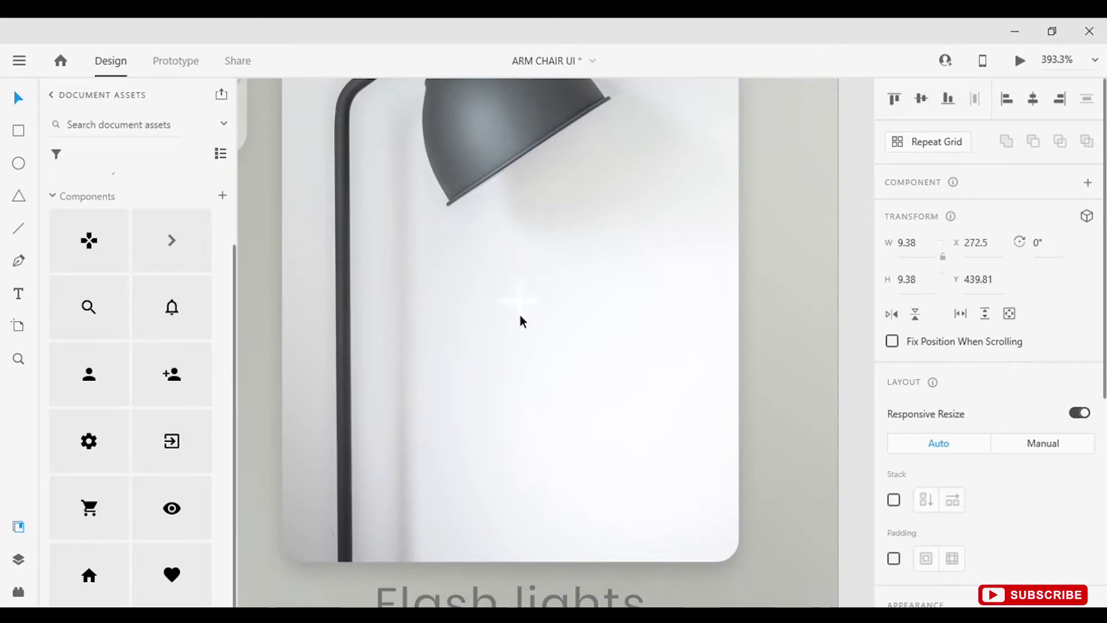
Step: Move the plus sign into the centre of the dark square in the home artboard's lower bar
{"action": "scroll", "coordinate": [522, 306], "scroll_direction": "down", "scroll_amount": 6}
{"action": "scroll", "coordinate": [544, 444], "scroll_direction": "up", "scroll_amount": 7}
{"action": "scroll", "coordinate": [482, 490], "scroll_direction": "up", "scroll_amount": 5}
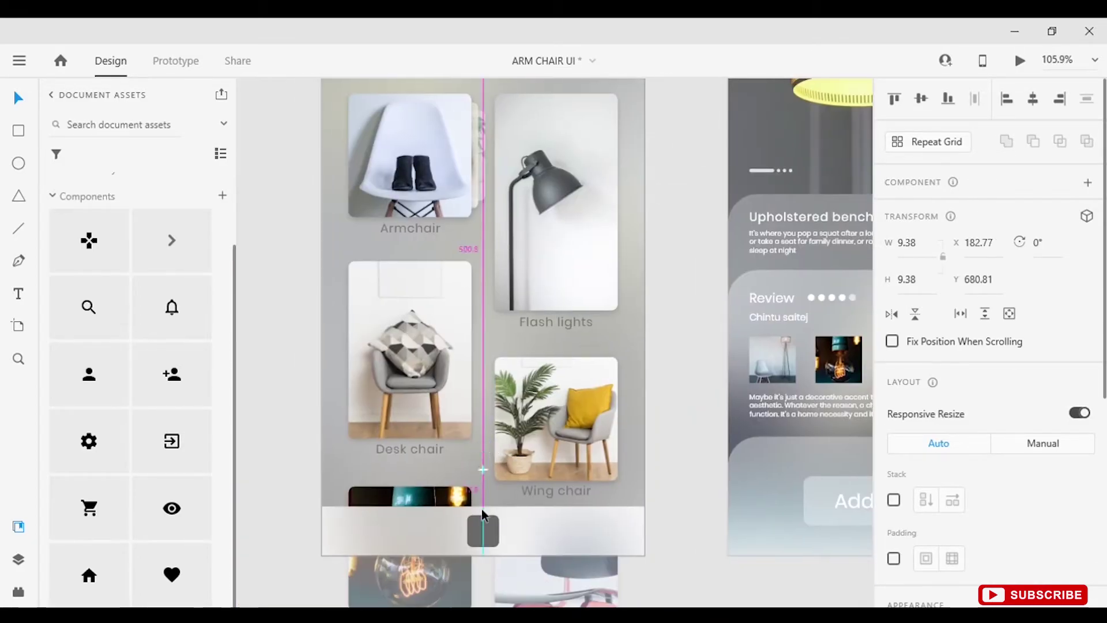
{"action": "left_click", "coordinate": [522, 485]}
{"action": "scroll", "coordinate": [696, 566], "scroll_direction": "down", "scroll_amount": 3}
{"action": "scroll", "coordinate": [696, 566], "scroll_direction": "down", "scroll_amount": 3}
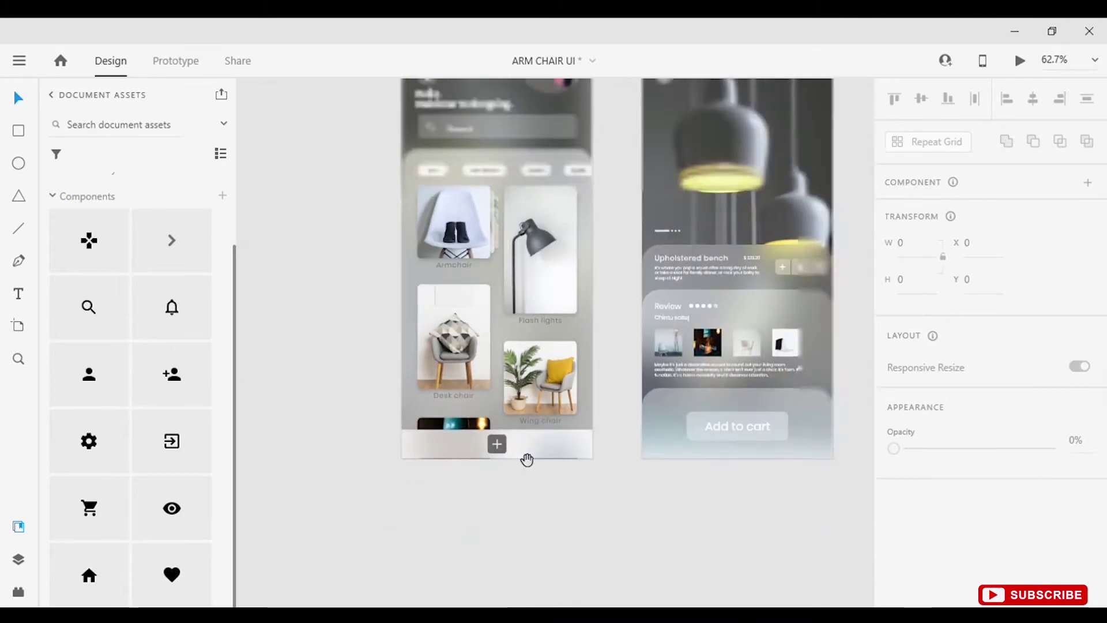
Step: Place the home, eye, heart and person components on the canvas below the home artboard
{"action": "left_click", "coordinate": [384, 519]}
{"action": "left_click_drag", "start_coordinate": [443, 535], "coordinate": [357, 494]}
{"action": "scroll", "coordinate": [357, 494], "scroll_direction": "down", "scroll_amount": 1}
{"action": "left_click_drag", "start_coordinate": [172, 575], "coordinate": [495, 514]}
{"action": "left_click_drag", "start_coordinate": [89, 374], "coordinate": [566, 522]}
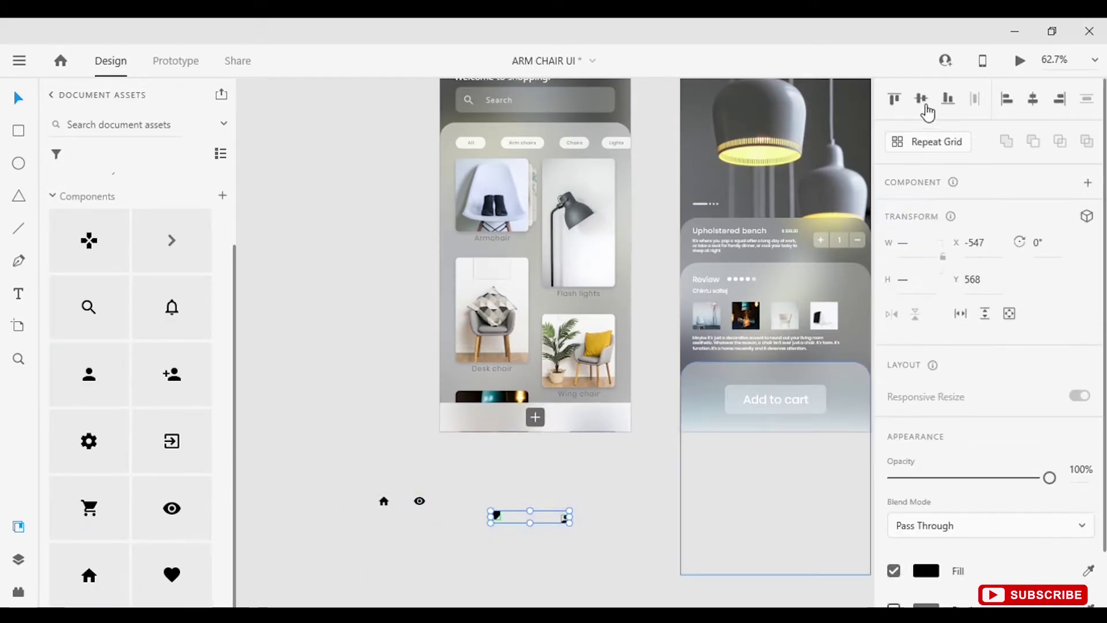
Step: Place the house icon at X 33, Y 775 and the eye icon beside it, both left of the plus square
{"action": "scroll", "coordinate": [393, 504], "scroll_direction": "up", "scroll_amount": 4}
{"action": "left_click_drag", "start_coordinate": [394, 504], "coordinate": [519, 363]}
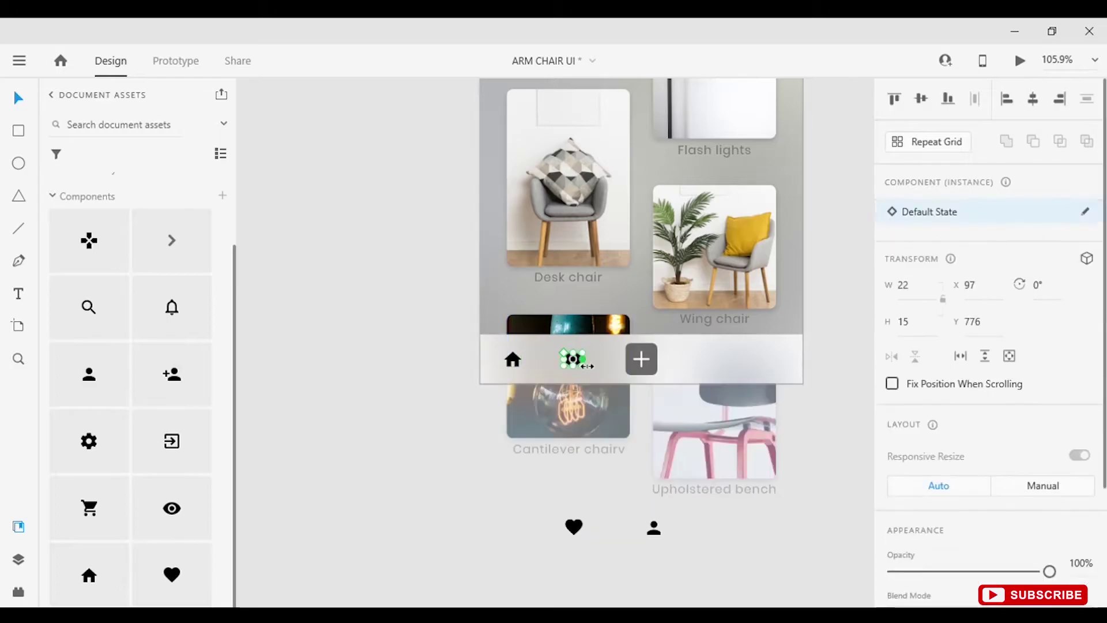
{"action": "scroll", "coordinate": [577, 362], "scroll_direction": "up", "scroll_amount": 5}
{"action": "left_click_drag", "start_coordinate": [457, 328], "coordinate": [470, 313]}
{"action": "left_click", "coordinate": [464, 315]}
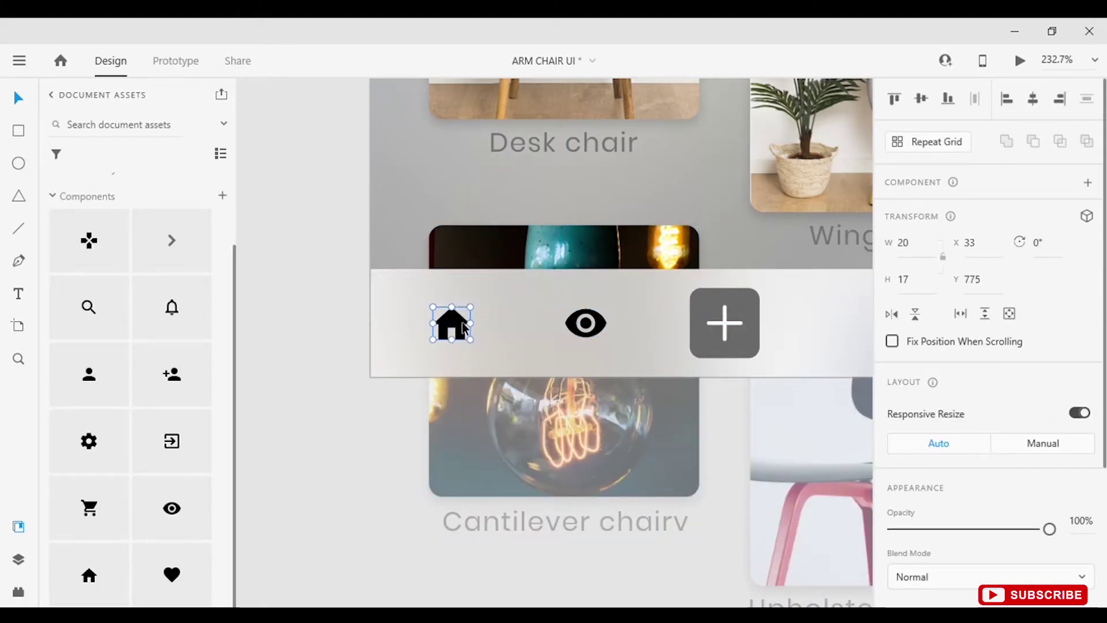
Step: Place the heart and person icons in the lower bar, to the right of the plus square
{"action": "scroll", "coordinate": [462, 322], "scroll_direction": "down", "scroll_amount": 5}
{"action": "left_click", "coordinate": [534, 457]}
{"action": "left_click", "coordinate": [576, 472]}
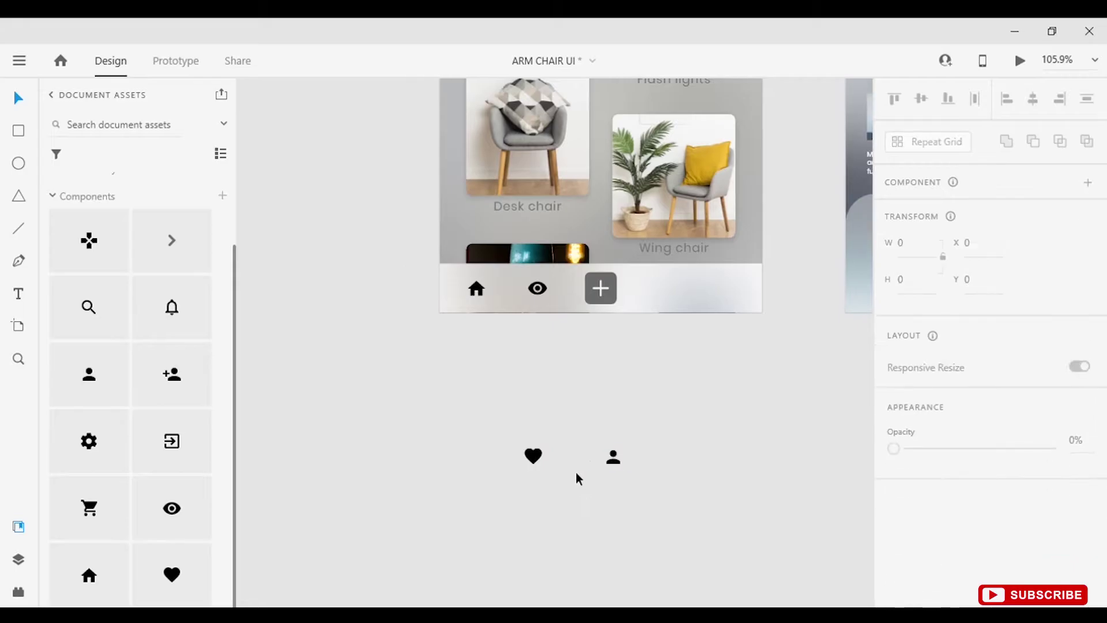
{"action": "scroll", "coordinate": [607, 476], "scroll_direction": "up", "scroll_amount": 5}
{"action": "left_click_drag", "start_coordinate": [620, 450], "coordinate": [497, 450]}
{"action": "scroll", "coordinate": [544, 447], "scroll_direction": "down", "scroll_amount": 2}
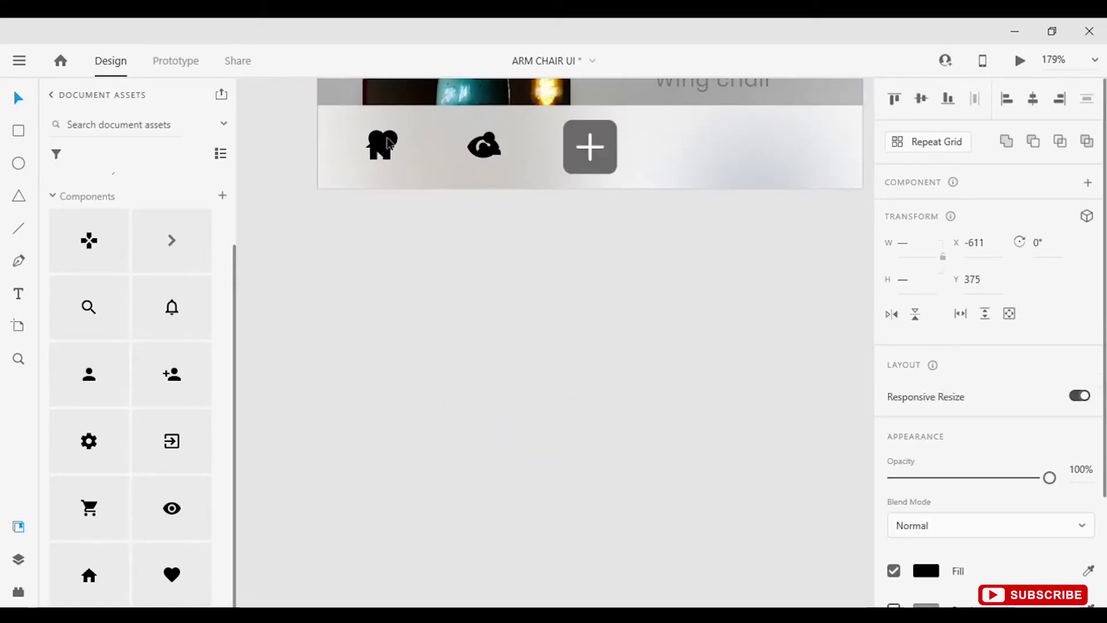
{"action": "left_click", "coordinate": [613, 297]}
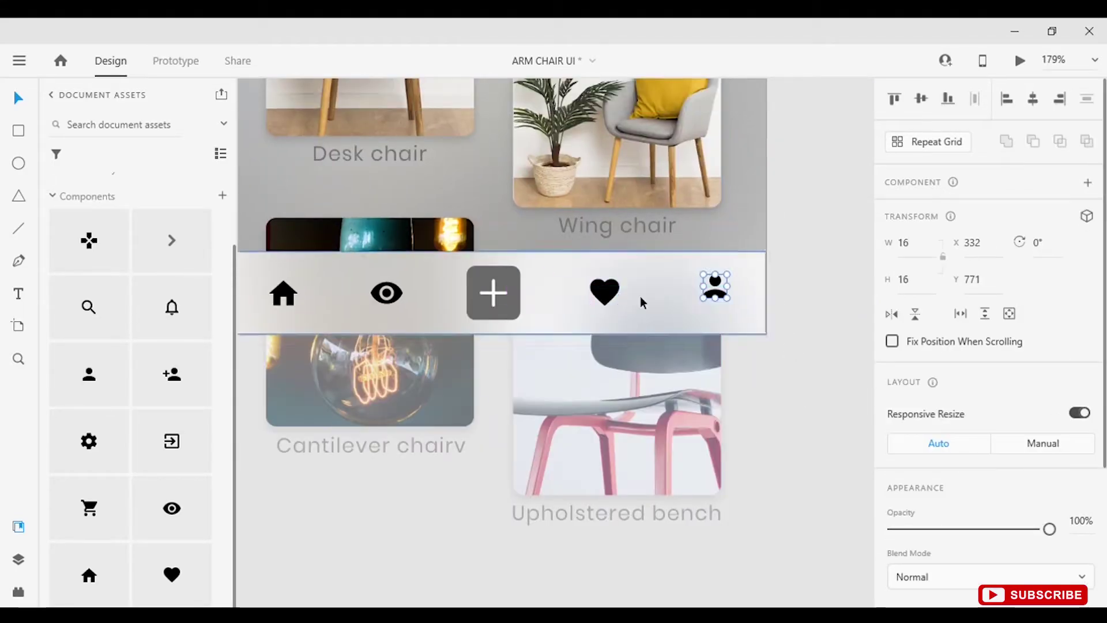
{"action": "left_click", "coordinate": [798, 416]}
Step: Add a white "Home" label in Poppins Regular, size 6, beneath the house icon
{"action": "scroll", "coordinate": [798, 416], "scroll_direction": "down", "scroll_amount": 2}
{"action": "scroll", "coordinate": [448, 465], "scroll_direction": "up", "scroll_amount": 6}
{"action": "key", "text": "t"}
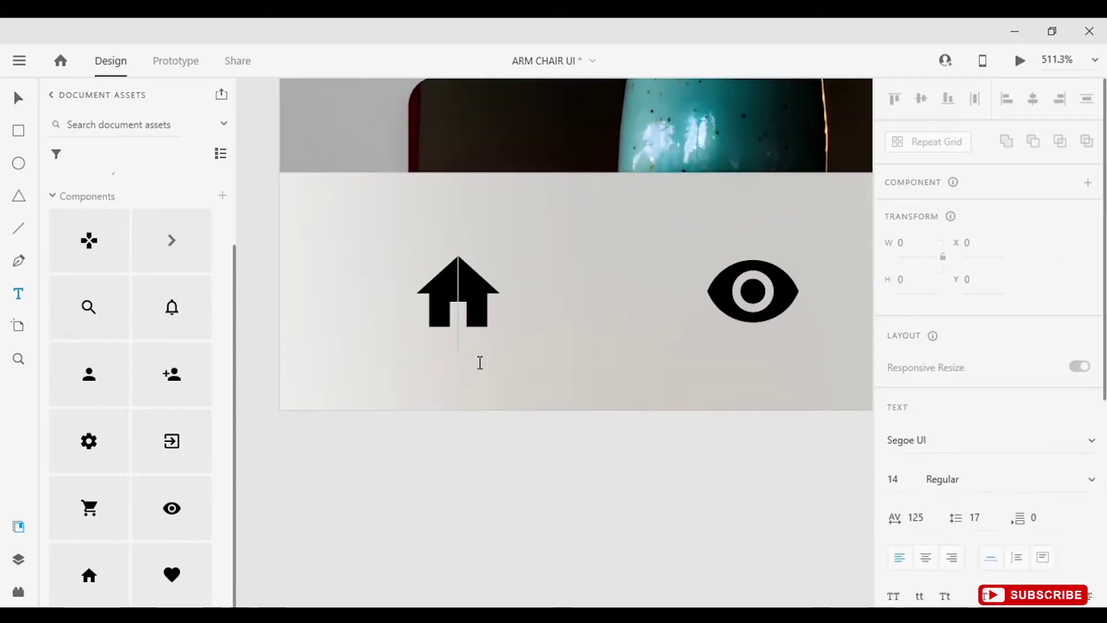
{"action": "left_click", "coordinate": [479, 362]}
{"action": "type", "text": "H"}
{"action": "key", "text": "ctrl+a"}
{"action": "scroll", "coordinate": [897, 457], "scroll_direction": "down", "scroll_amount": 8}
{"action": "left_click", "coordinate": [926, 455]}
{"action": "key", "text": "Escape"}
{"action": "key", "text": "Escape"}
{"action": "scroll", "coordinate": [934, 225], "scroll_direction": "up", "scroll_amount": 5}
{"action": "left_click", "coordinate": [893, 399]}
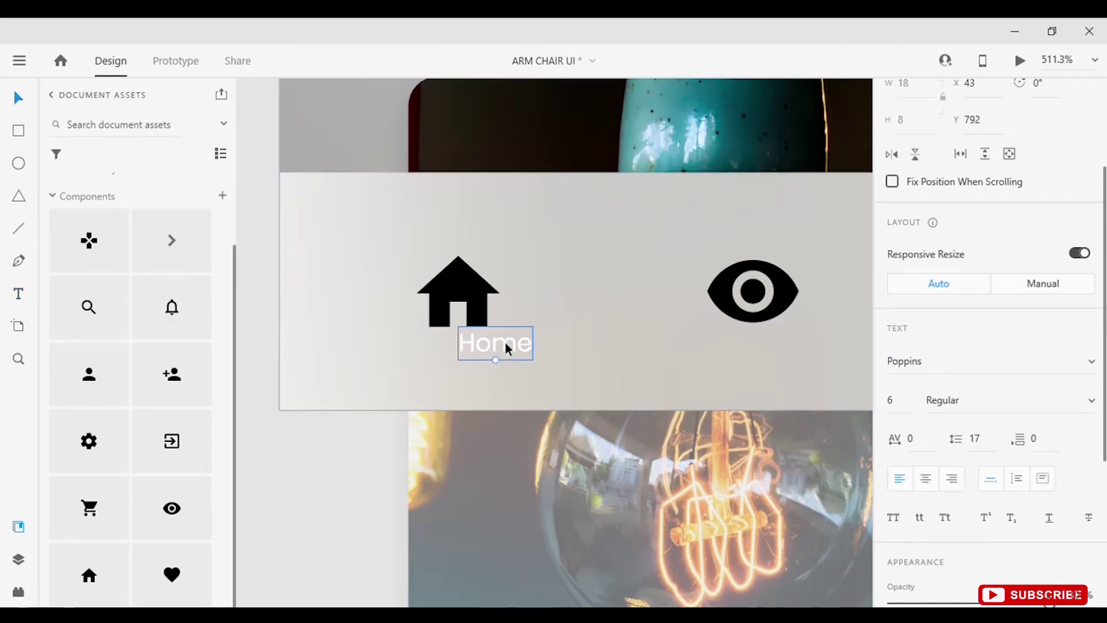
Step: Enlarge the Home label to size 11 and centre it beneath the house icon
{"action": "key", "text": "Up"}
{"action": "key", "text": "Up"}
{"action": "key", "text": "Up"}
{"action": "scroll", "coordinate": [510, 452], "scroll_direction": "down", "scroll_amount": 6}
{"action": "left_click", "coordinate": [556, 489]}
Step: Add a "Trending" label beneath the eye icon in the same style as the Home label
{"action": "left_click", "coordinate": [465, 433]}
{"action": "scroll", "coordinate": [472, 463], "scroll_direction": "up", "scroll_amount": 4}
{"action": "left_click", "coordinate": [555, 398]}
{"action": "double_click", "coordinate": [455, 374]}
Step: Duplicate the Trending label beneath the heart icon and change its text to "whilist"
{"action": "left_click_drag", "start_coordinate": [455, 374], "coordinate": [794, 403], "text": "alt"}
{"action": "scroll", "coordinate": [794, 403], "scroll_direction": "up", "scroll_amount": 2}
{"action": "double_click", "coordinate": [801, 402]}
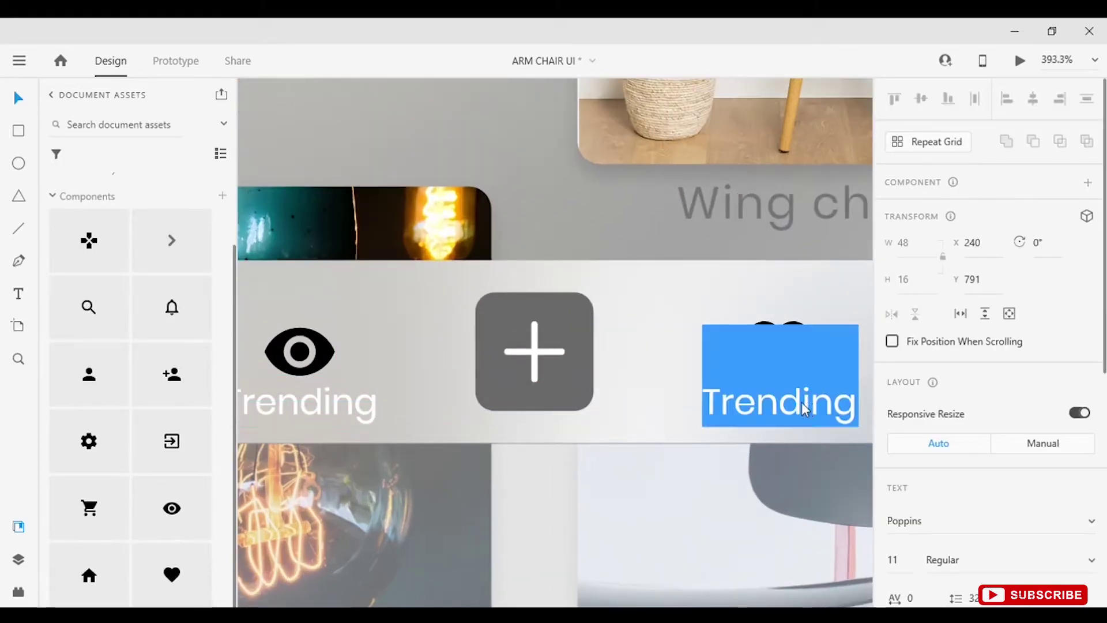
{"action": "type", "text": "Whlist"}
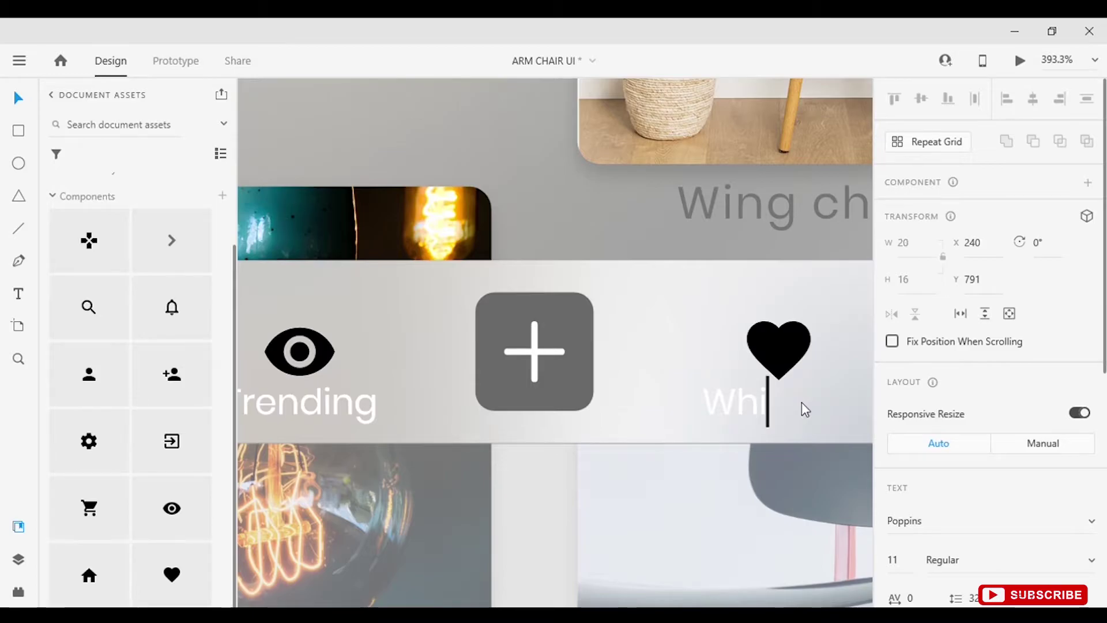
{"action": "left_click_drag", "start_coordinate": [808, 403], "coordinate": [686, 406]}
{"action": "type", "text": "whilist"}
{"action": "key", "text": "Left"}
{"action": "key", "text": "Escape"}
Step: Add a "You" label beneath the person icon in the same style as the other labels
{"action": "scroll", "coordinate": [769, 403], "scroll_direction": "down", "scroll_amount": 5}
{"action": "left_click_drag", "start_coordinate": [514, 432], "coordinate": [598, 430]}
{"action": "type", "text": "You"}
{"action": "scroll", "coordinate": [613, 434], "scroll_direction": "up", "scroll_amount": 5}
{"action": "key", "text": "Escape"}
{"action": "key", "text": "Escape"}
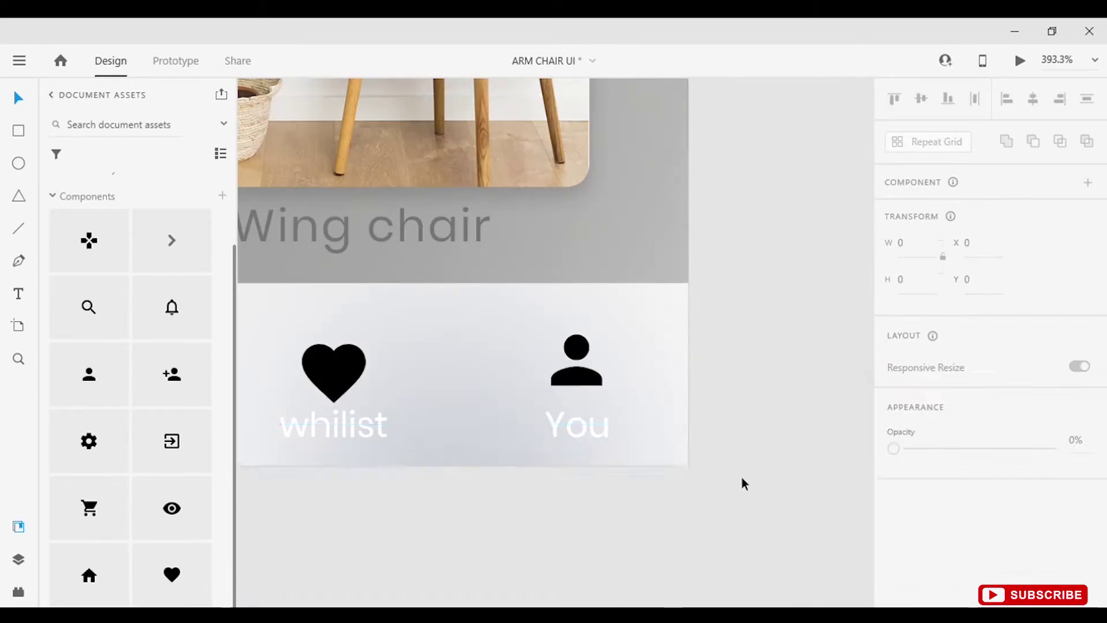
Step: Select the navigation icons and their labels and group them with the lower bar
{"action": "scroll", "coordinate": [761, 496], "scroll_direction": "down", "scroll_amount": 3}
{"action": "scroll", "coordinate": [773, 506], "scroll_direction": "down", "scroll_amount": 4}
{"action": "scroll", "coordinate": [413, 555], "scroll_direction": "up", "scroll_amount": 5}
{"action": "left_click", "coordinate": [397, 505]}
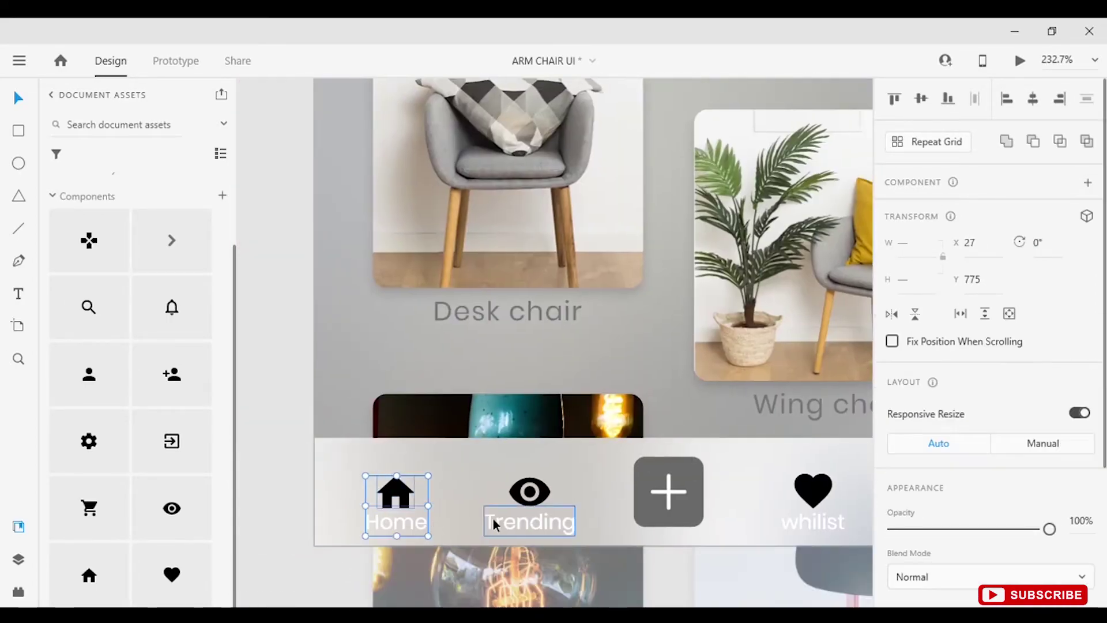
{"action": "scroll", "coordinate": [720, 493], "scroll_direction": "right", "scroll_amount": 5}
{"action": "key", "text": "Escape"}
{"action": "key", "text": "Escape"}
{"action": "scroll", "coordinate": [801, 511], "scroll_direction": "down", "scroll_amount": 5}
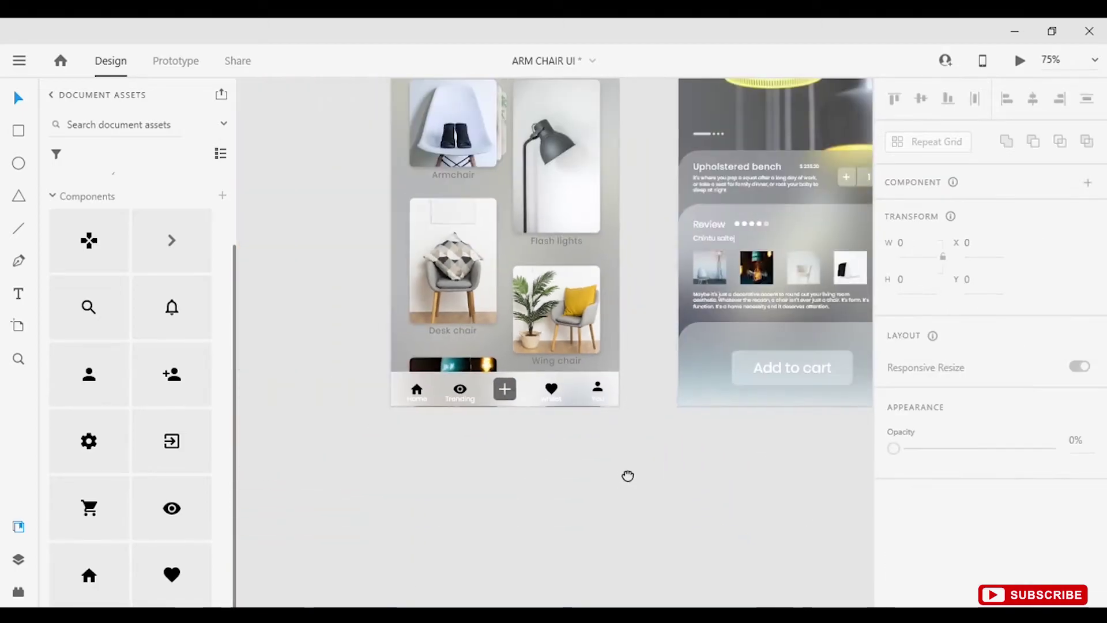
Step: Reduce the house icon's opacity to 50%
{"action": "scroll", "coordinate": [404, 553], "scroll_direction": "up", "scroll_amount": 5}
{"action": "left_click", "coordinate": [456, 426]}
{"action": "scroll", "coordinate": [980, 346], "scroll_direction": "down", "scroll_amount": 3}
{"action": "left_click_drag", "start_coordinate": [1055, 333], "coordinate": [979, 333]}
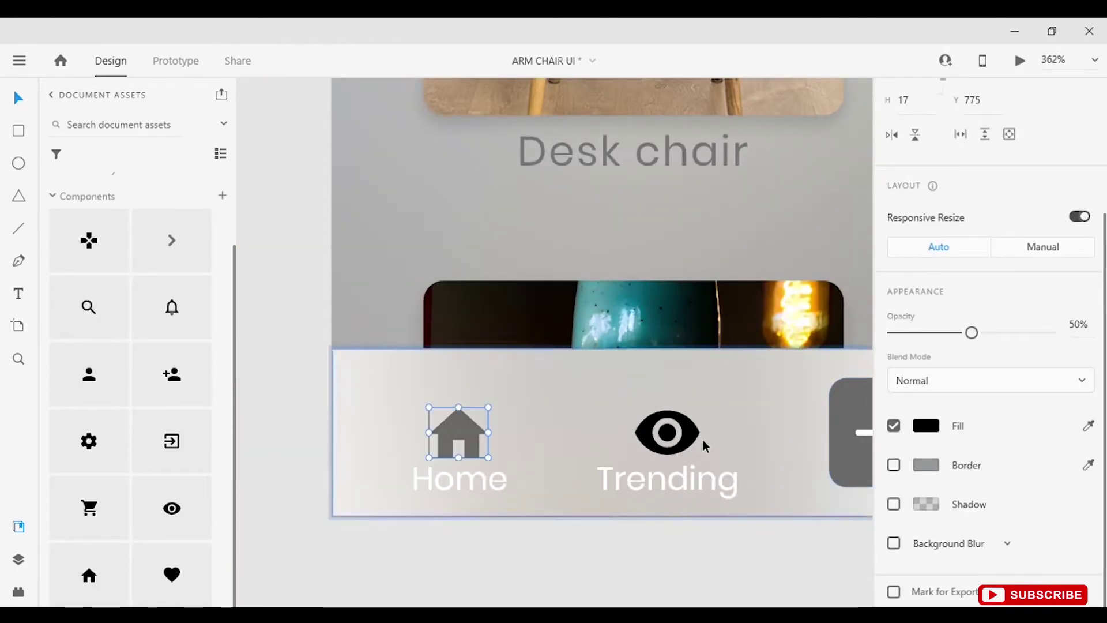
Step: Sample a fill colour for the eye icon from the artboard and adjust it to a muted grey
{"action": "left_click", "coordinate": [667, 433]}
{"action": "left_click", "coordinate": [926, 425]}
{"action": "left_click", "coordinate": [869, 497]}
{"action": "left_click", "coordinate": [611, 329]}
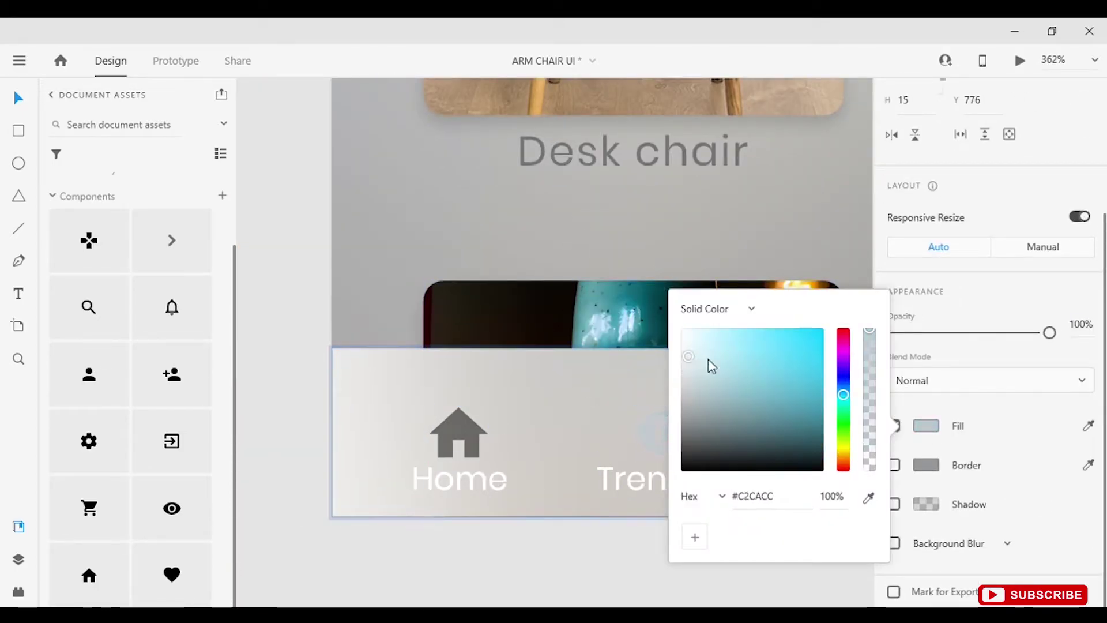
{"action": "left_click_drag", "start_coordinate": [708, 364], "coordinate": [724, 391]}
{"action": "key", "text": "Escape"}
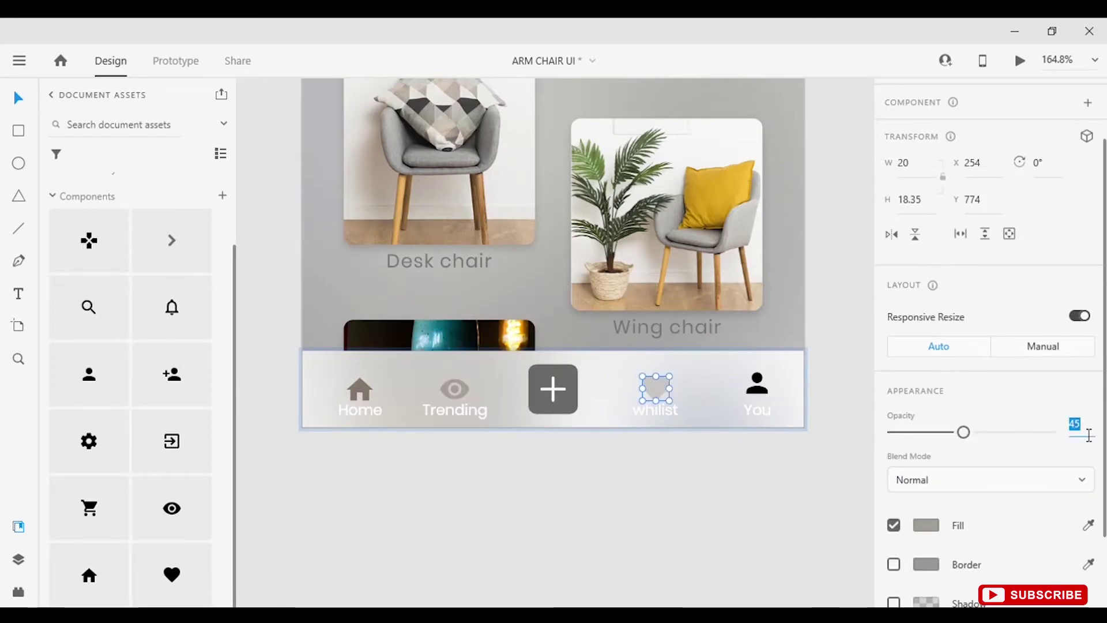
Step: Give the heart and person icons the same muted grey look as the other navigation icons
{"action": "left_click", "coordinate": [654, 403]}
{"action": "left_click_drag", "start_coordinate": [1049, 511], "coordinate": [972, 515]}
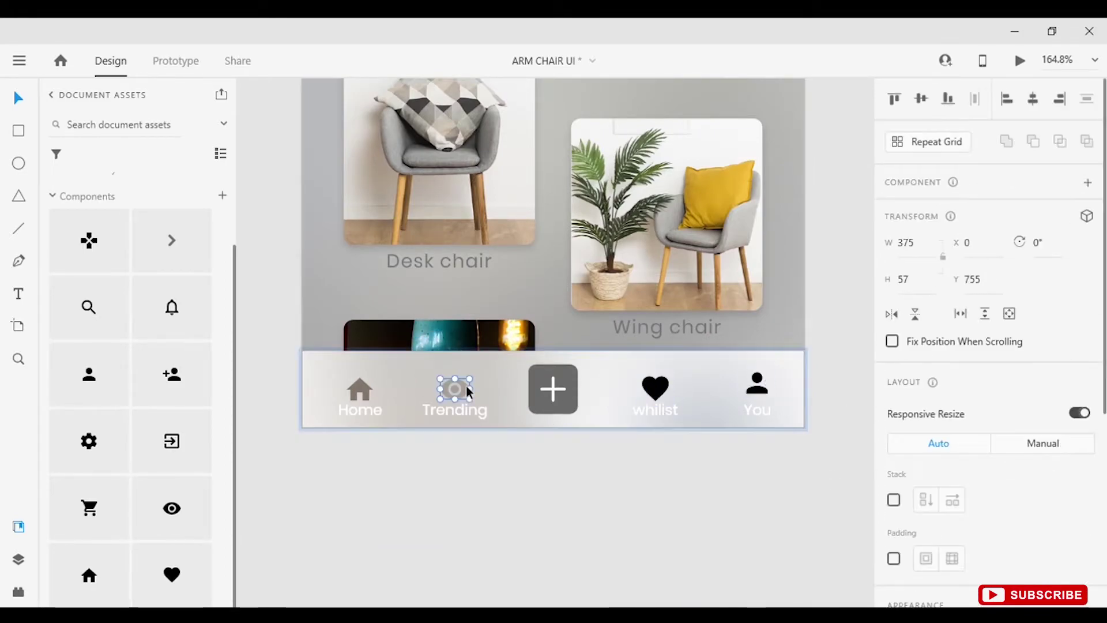
{"action": "left_click", "coordinate": [924, 428]}
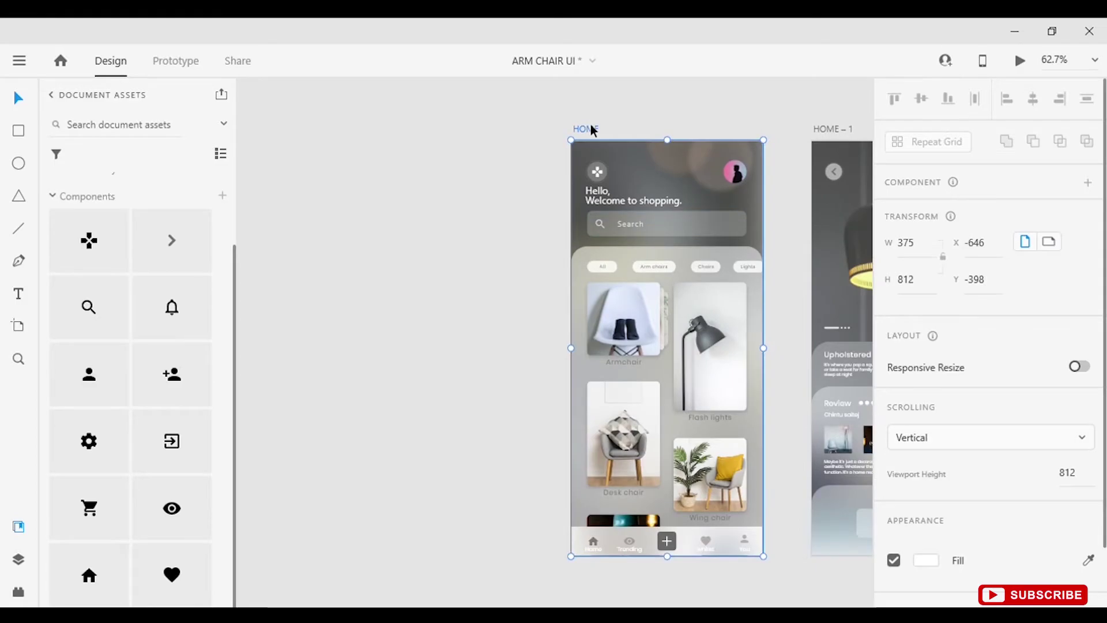
Step: Duplicate the home artboard to its left and cover the copy with a 375 × 812 rectangle at X 0, Y 0
{"action": "left_click_drag", "start_coordinate": [590, 126], "coordinate": [346, 128]}
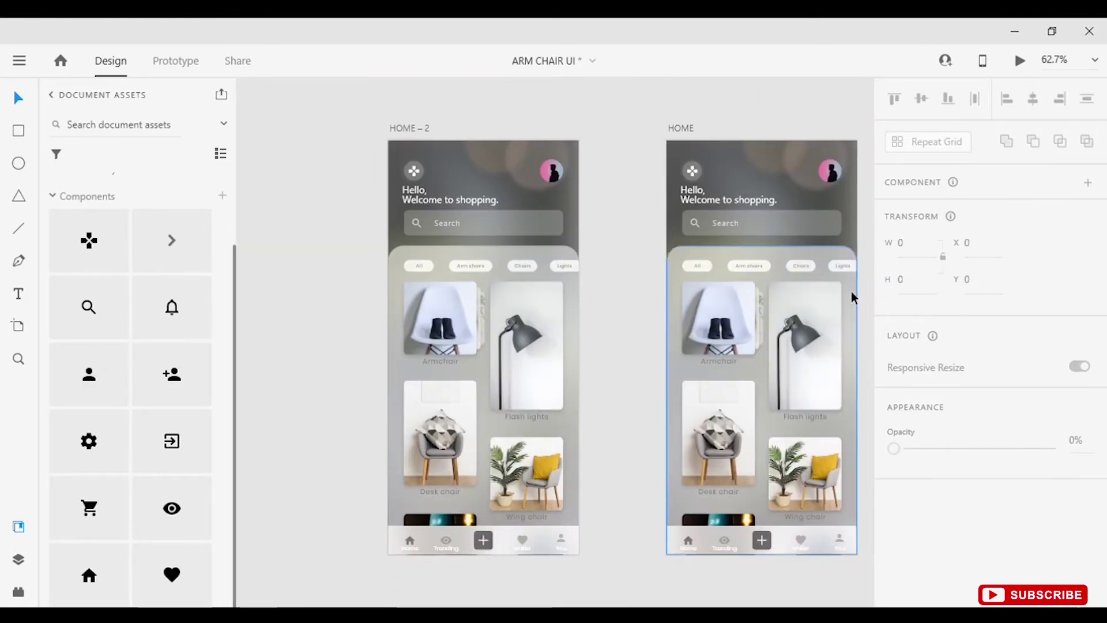
{"action": "key", "text": "r"}
{"action": "left_click_drag", "start_coordinate": [388, 141], "coordinate": [580, 554]}
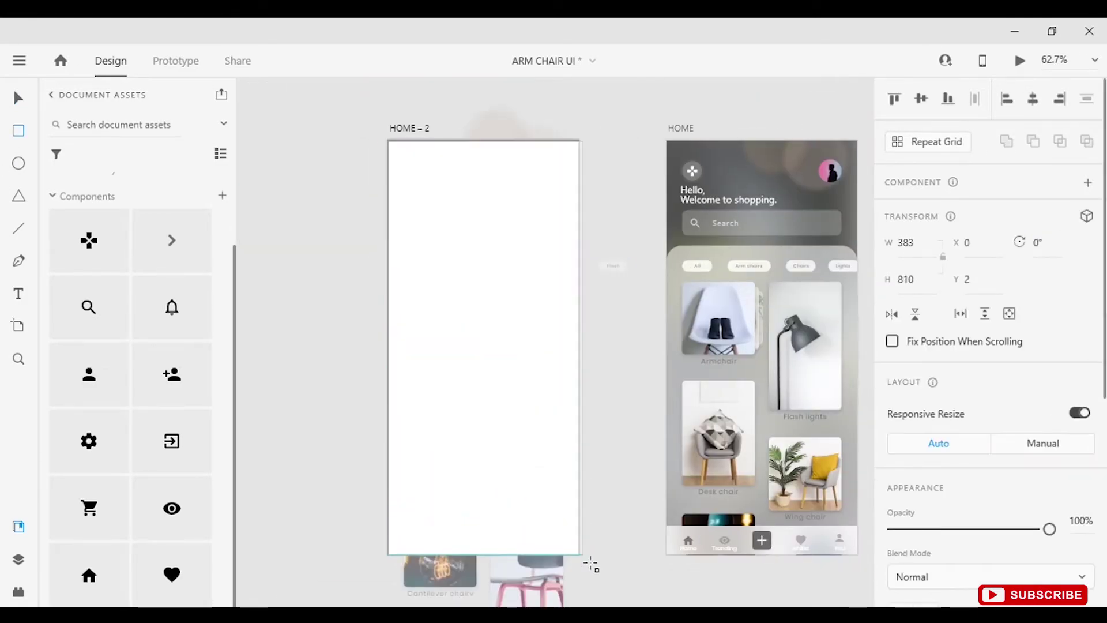
{"action": "key", "text": "ctrl+z"}
{"action": "left_click_drag", "start_coordinate": [388, 140], "coordinate": [579, 555]}
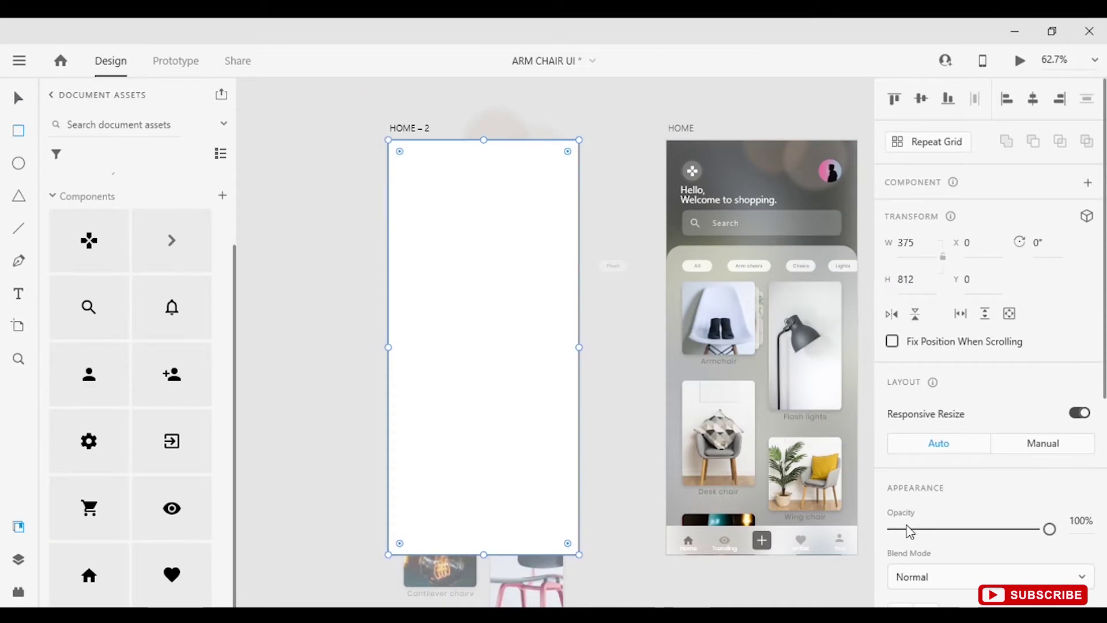
Step: Group all the design layers of the HOME – 2 artboard and mask the group with the full-size rectangle
{"action": "key", "text": "ctrl+y"}
{"action": "left_click", "coordinate": [98, 179]}
{"action": "left_click", "coordinate": [110, 310], "text": "shift"}
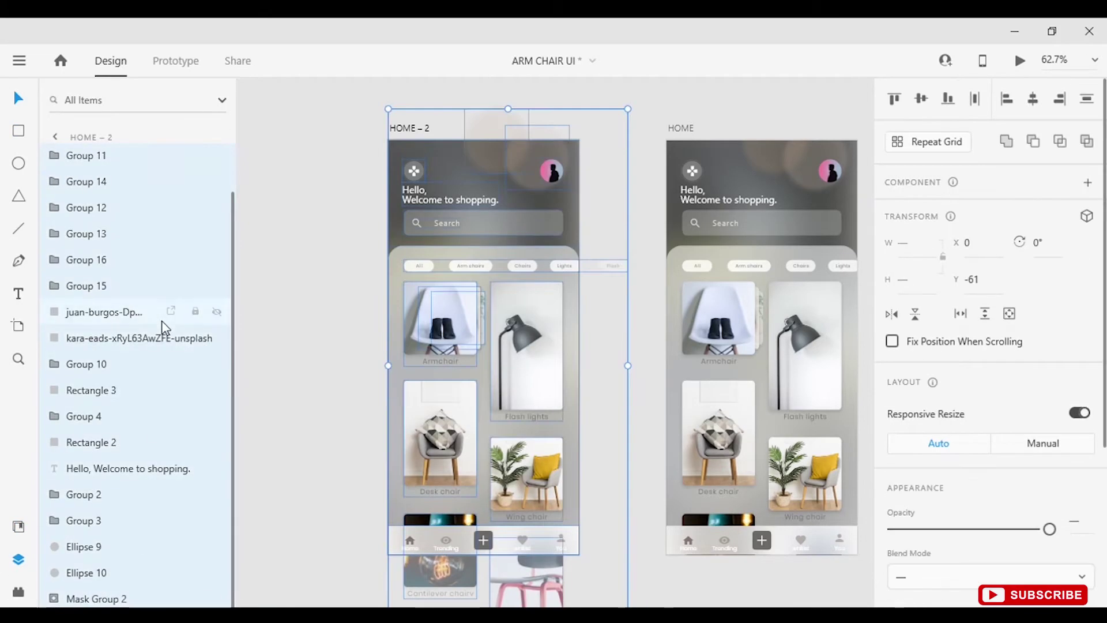
{"action": "key", "text": "ctrl+g"}
{"action": "left_click", "coordinate": [105, 161], "text": "shift"}
{"action": "key", "text": "ctrl+shift+m"}
Step: Set the mask rectangle's corner radius to 44 on the HOME – 2 artboard
{"action": "left_click", "coordinate": [98, 189]}
{"action": "scroll", "coordinate": [631, 125], "scroll_direction": "up", "scroll_amount": 3}
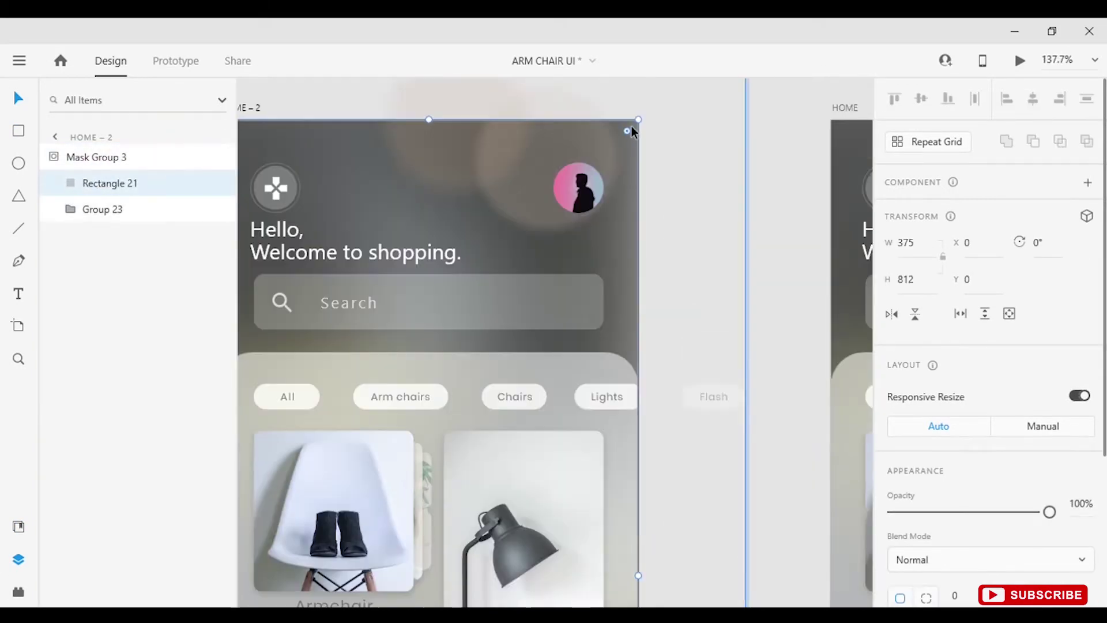
{"action": "scroll", "coordinate": [973, 440], "scroll_direction": "down", "scroll_amount": 3}
{"action": "left_click", "coordinate": [958, 436]}
{"action": "type", "text": "44"}
{"action": "left_click", "coordinate": [687, 423]}
{"action": "scroll", "coordinate": [691, 434], "scroll_direction": "down", "scroll_amount": 3}
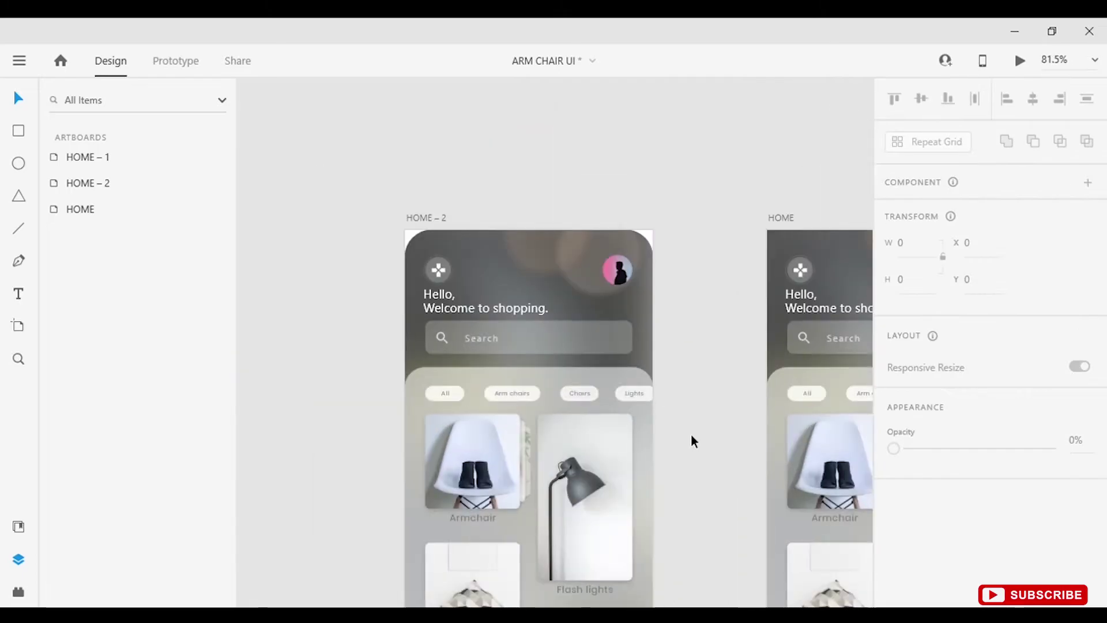
Step: Move the masked design to X 80, Y 54 and increase its corner radius to 60
{"action": "left_click_drag", "start_coordinate": [527, 282], "coordinate": [580, 317]}
{"action": "double_click", "coordinate": [494, 297]}
{"action": "left_click_drag", "start_coordinate": [484, 292], "coordinate": [493, 301]}
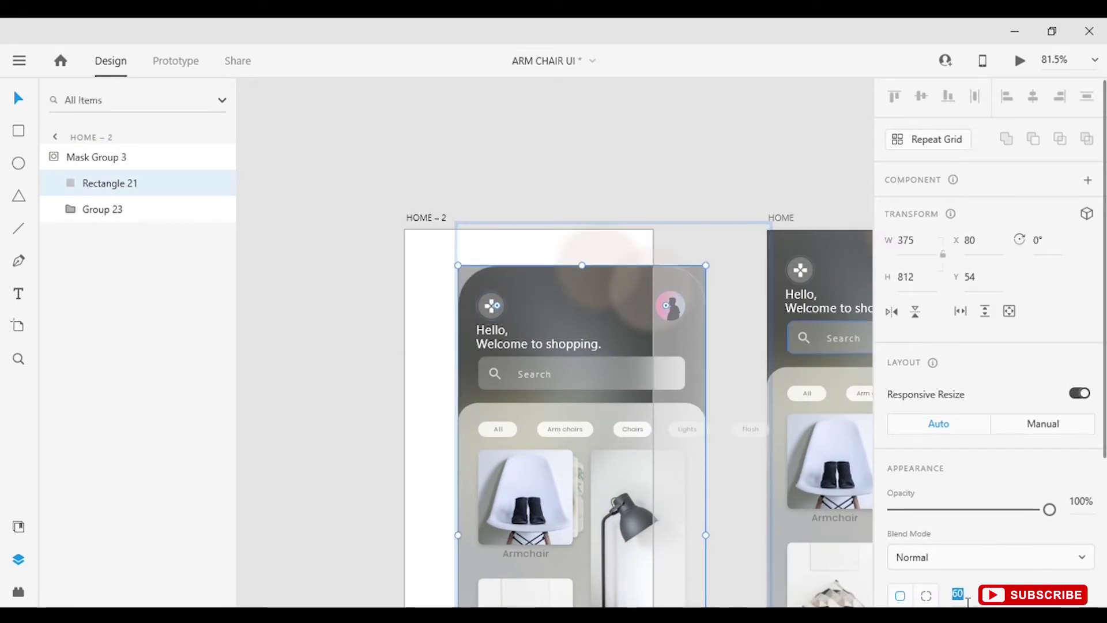
{"action": "left_click", "coordinate": [351, 375]}
Step: Hide the masked design on the HOME – 2 artboard
{"action": "scroll", "coordinate": [351, 374], "scroll_direction": "down", "scroll_amount": 3}
{"action": "left_click", "coordinate": [198, 158]}
{"action": "left_click", "coordinate": [521, 219]}
{"action": "scroll", "coordinate": [521, 219], "scroll_direction": "down", "scroll_amount": 1}
{"action": "scroll", "coordinate": [521, 215], "scroll_direction": "down", "scroll_amount": 3}
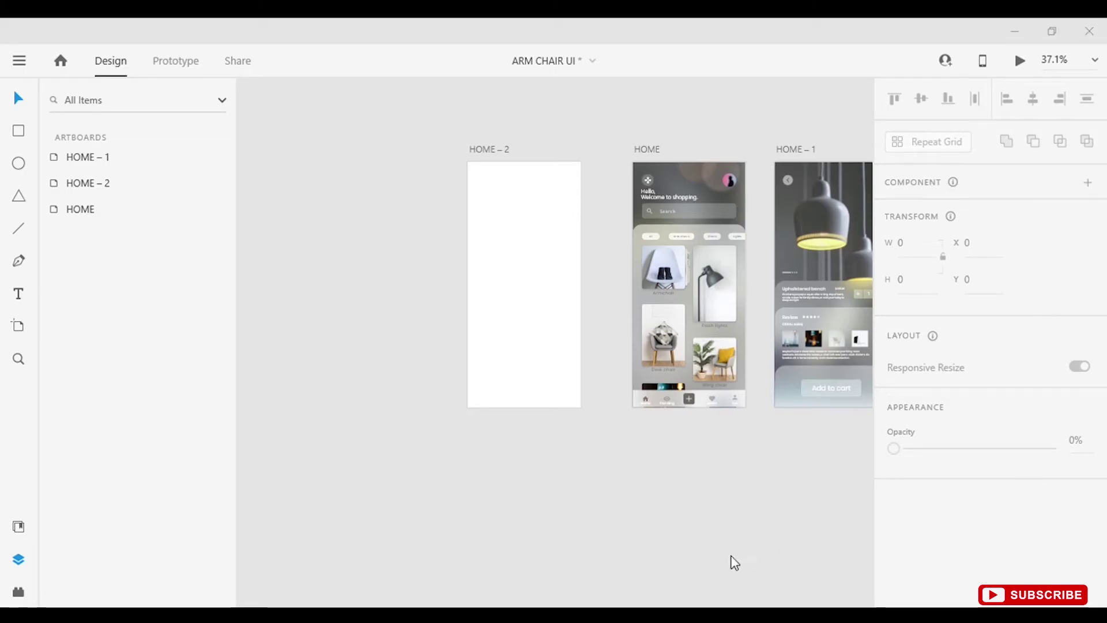
Step: Paste the k8-YsATXQ6i3vY-unsplash lamp photo onto the HOME – 2 artboard and enlarge it to cover the artboard
{"action": "key", "text": "ctrl+v"}
{"action": "scroll", "coordinate": [613, 432], "scroll_direction": "down", "scroll_amount": 3}
{"action": "left_click_drag", "start_coordinate": [490, 213], "coordinate": [538, 314]}
{"action": "left_click_drag", "start_coordinate": [511, 350], "coordinate": [586, 389]}
{"action": "scroll", "coordinate": [586, 389], "scroll_direction": "up", "scroll_amount": 5}
{"action": "left_click", "coordinate": [427, 139]}
{"action": "left_click", "coordinate": [496, 295]}
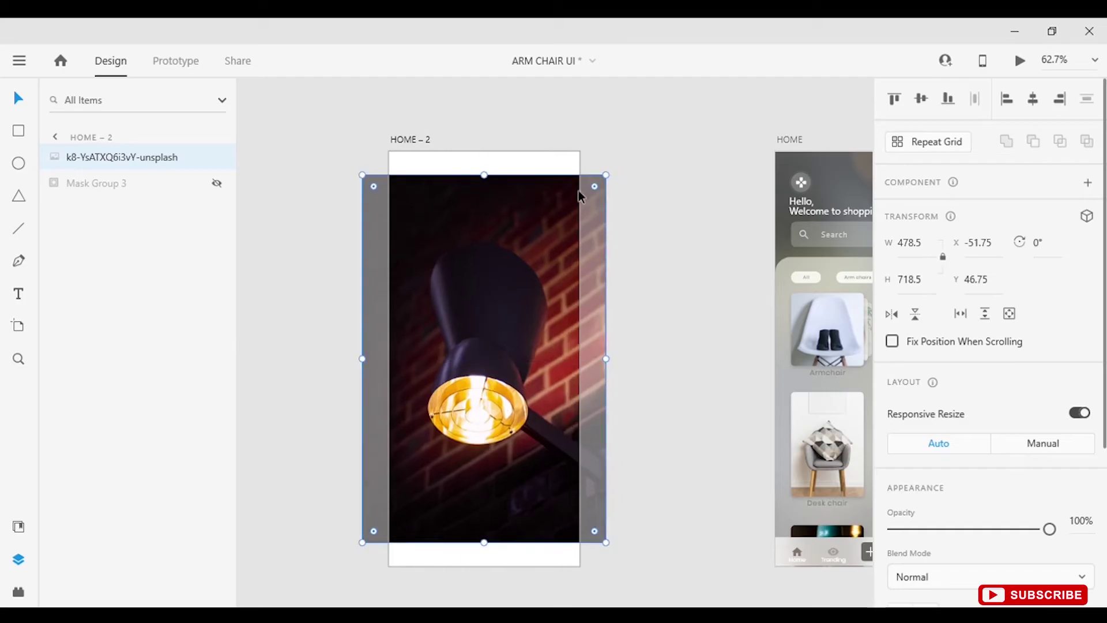
{"action": "left_click", "coordinate": [644, 285]}
{"action": "left_click", "coordinate": [629, 285]}
Step: Draw a 375 × 812 rectangle over the HOME – 2 artboard and mask the lamp photo with it
{"action": "key", "text": "r"}
{"action": "left_click_drag", "start_coordinate": [389, 151], "coordinate": [579, 565]}
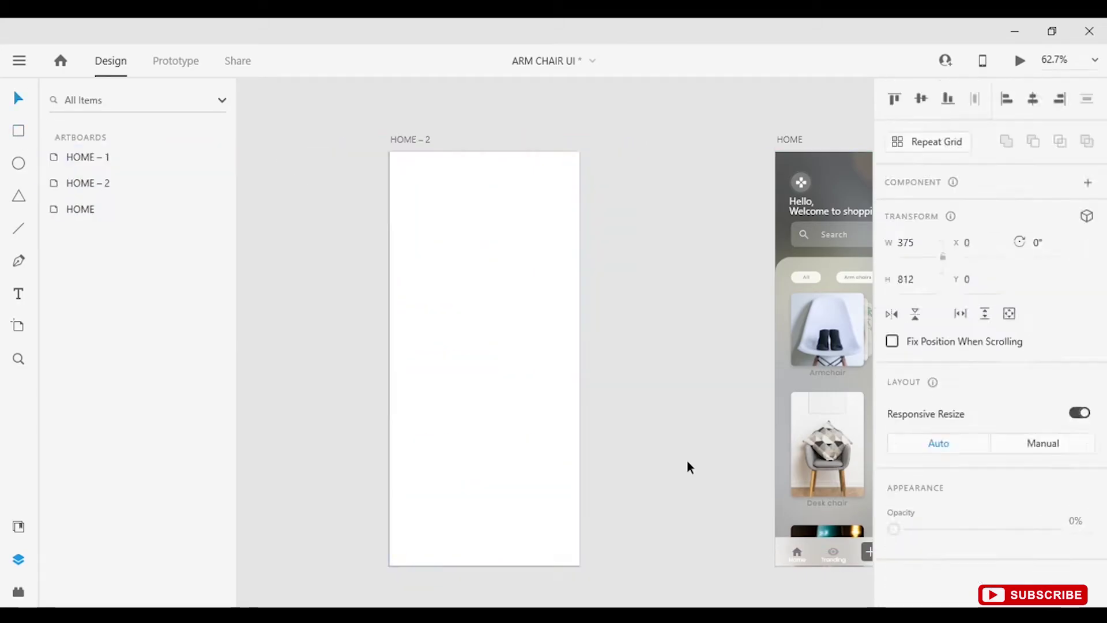
{"action": "left_click", "coordinate": [627, 449], "text": "shift"}
{"action": "key", "text": "ctrl+shift+m"}
Step: Apply an object blur of 50 to the lamp photo inside the mask group
{"action": "double_click", "coordinate": [571, 444]}
{"action": "scroll", "coordinate": [980, 346], "scroll_direction": "down", "scroll_amount": 3}
{"action": "left_click", "coordinate": [893, 543]}
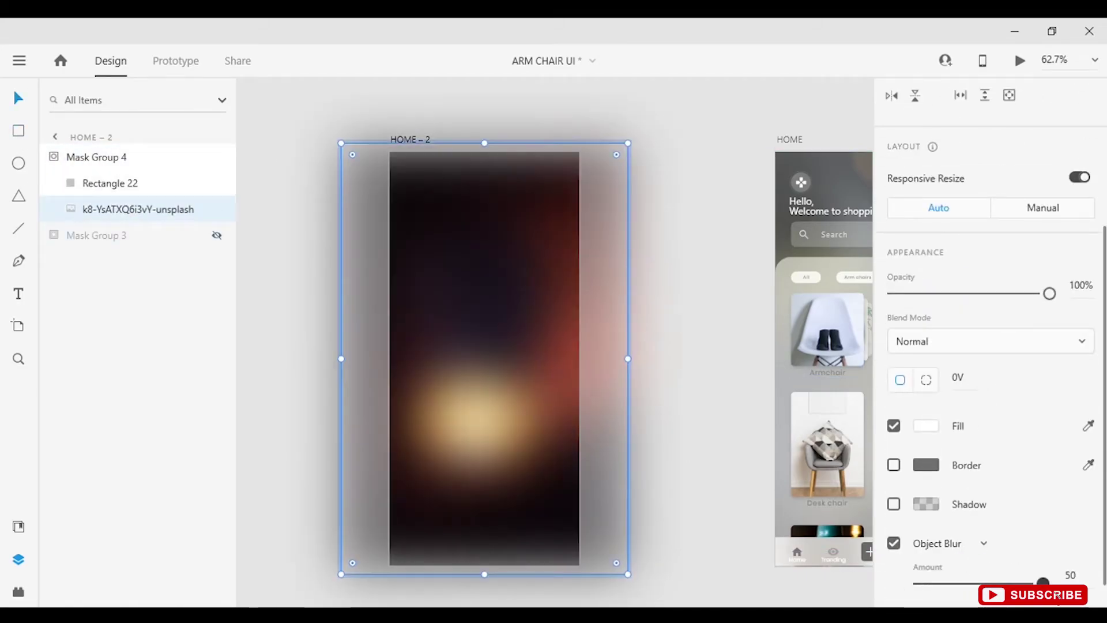
Step: Replace the lamp photo inside Mask Group 4 with the grey pendant lamp photo, sized 483 × 860, and apply an object blur
{"action": "key", "text": "ctrl+minus"}
{"action": "key", "text": "Delete"}
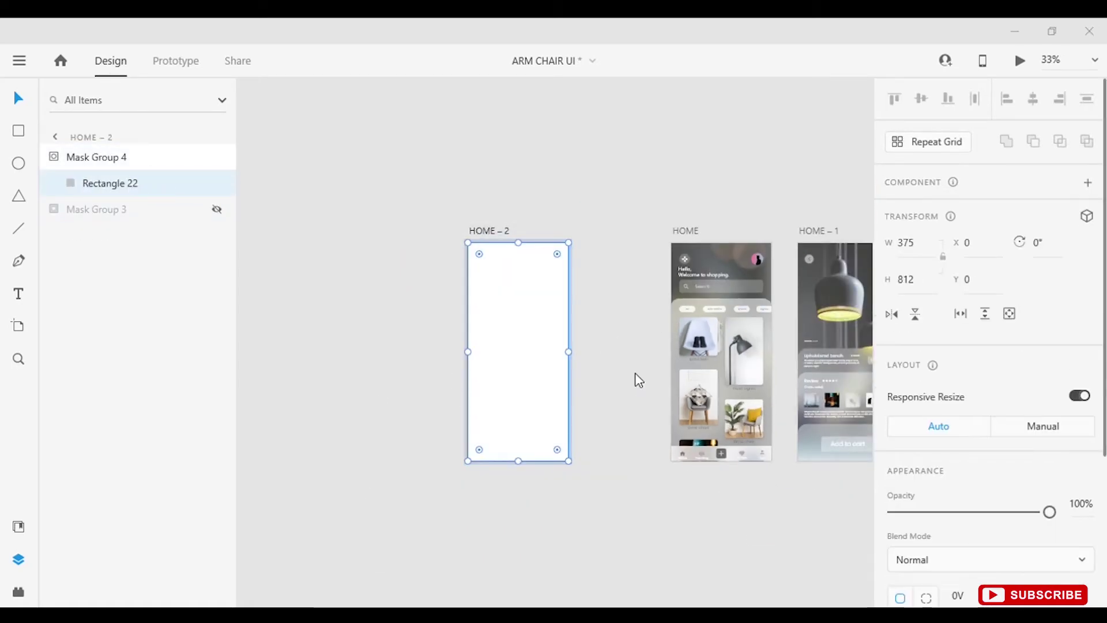
{"action": "key", "text": "ctrl+v"}
{"action": "left_click_drag", "start_coordinate": [647, 151], "coordinate": [578, 254]}
{"action": "scroll", "coordinate": [981, 346], "scroll_direction": "down", "scroll_amount": 5}
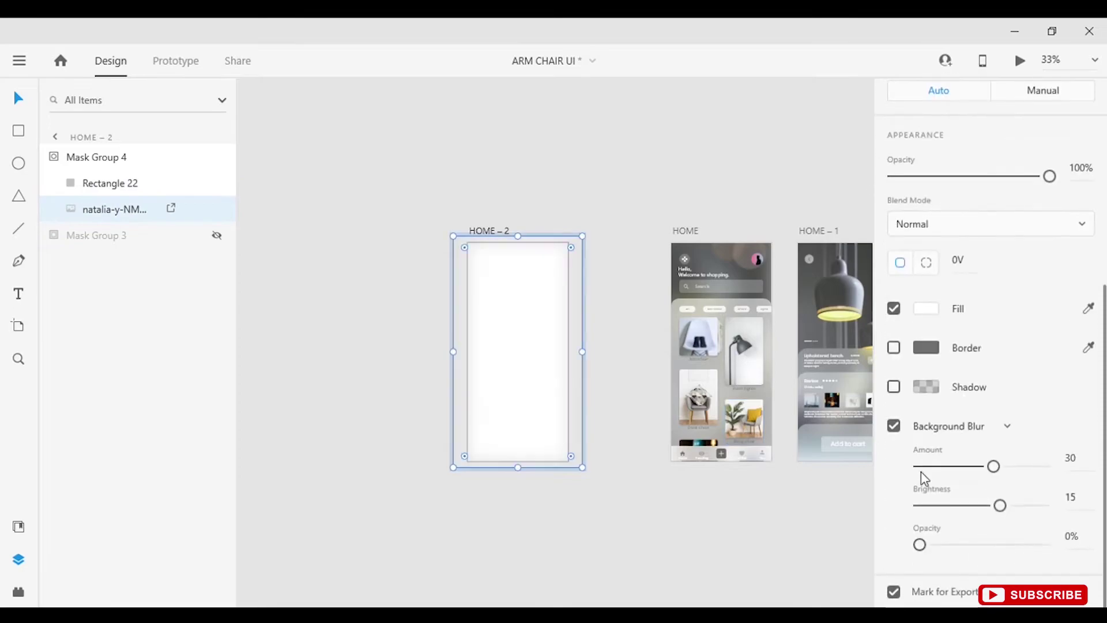
{"action": "left_click_drag", "start_coordinate": [1015, 558], "coordinate": [988, 558]}
{"action": "left_click", "coordinate": [196, 210]}
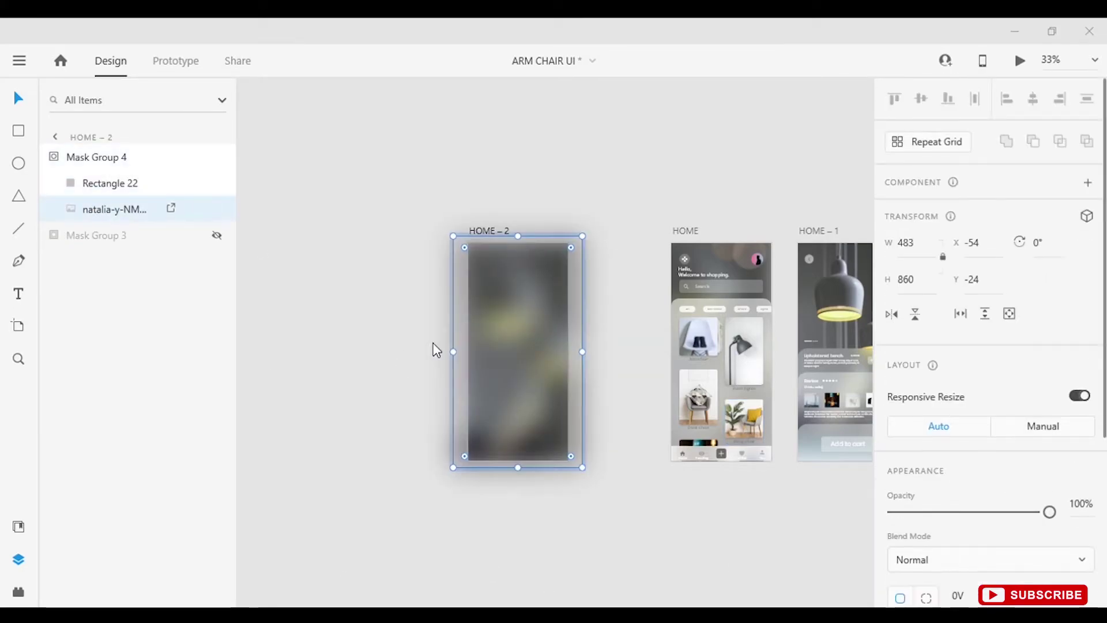
Step: Swap the blurred photo inside Mask Group 4 for the teal and orange lamp photo
{"action": "scroll", "coordinate": [607, 406], "scroll_direction": "down", "scroll_amount": 3}
{"action": "scroll", "coordinate": [607, 406], "scroll_direction": "up", "scroll_amount": 5}
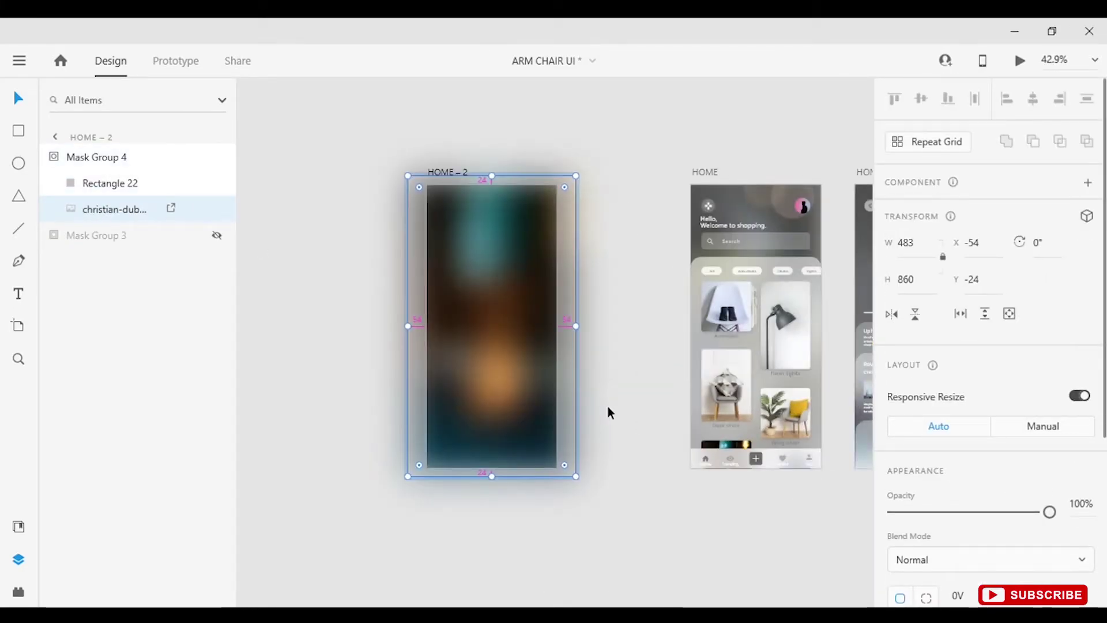
{"action": "left_click", "coordinate": [649, 471]}
{"action": "scroll", "coordinate": [484, 298], "scroll_direction": "up", "scroll_amount": 5}
{"action": "left_click", "coordinate": [483, 297]}
Step: Move Mask Group 3 above Mask Group 4, make it visible, and delete the blurred photo inside Mask Group 4
{"action": "left_click_drag", "start_coordinate": [95, 234], "coordinate": [94, 148]}
{"action": "left_click", "coordinate": [216, 156]}
{"action": "double_click", "coordinate": [93, 183]}
{"action": "key", "text": "Delete"}
{"action": "left_click", "coordinate": [109, 210]}
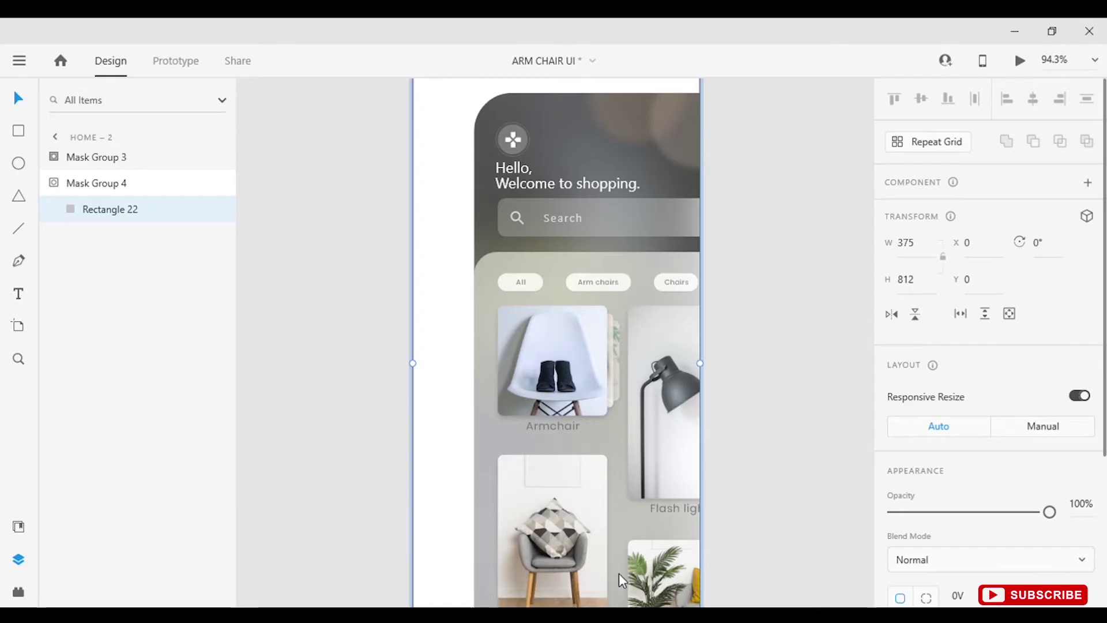
{"action": "key", "text": "ctrl+z"}
Step: Hide Mask Group 3 and apply an object blur to the white armchair photo placed inside Mask Group 4
{"action": "left_click", "coordinate": [217, 157]}
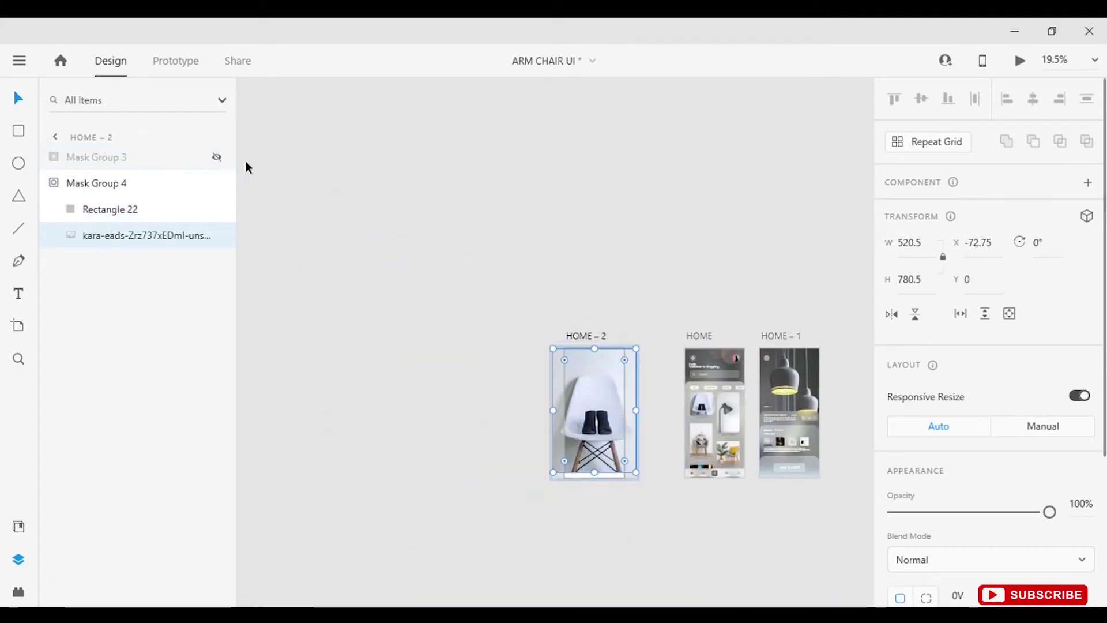
{"action": "scroll", "coordinate": [600, 405], "scroll_direction": "up", "scroll_amount": 4}
{"action": "left_click", "coordinate": [618, 322]}
{"action": "scroll", "coordinate": [980, 461], "scroll_direction": "down", "scroll_amount": 5}
{"action": "left_click", "coordinate": [893, 542]}
{"action": "left_click", "coordinate": [713, 197]}
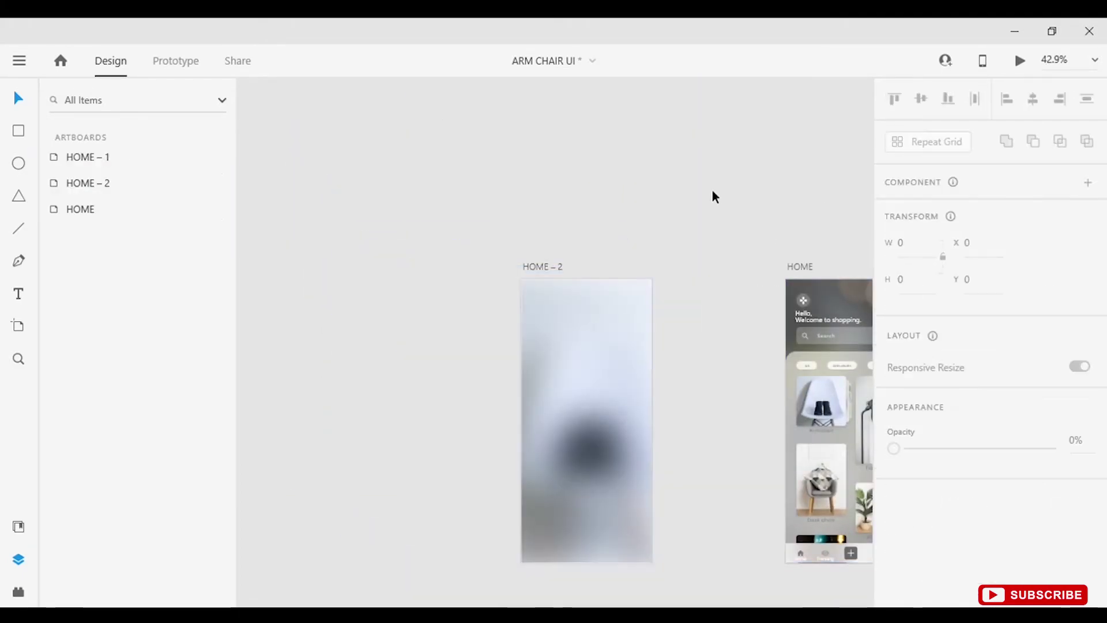
{"action": "double_click", "coordinate": [87, 183]}
{"action": "left_click", "coordinate": [213, 158]}
{"action": "left_click", "coordinate": [212, 158]}
{"action": "left_click", "coordinate": [311, 188]}
{"action": "scroll", "coordinate": [450, 258], "scroll_direction": "right", "scroll_amount": 2}
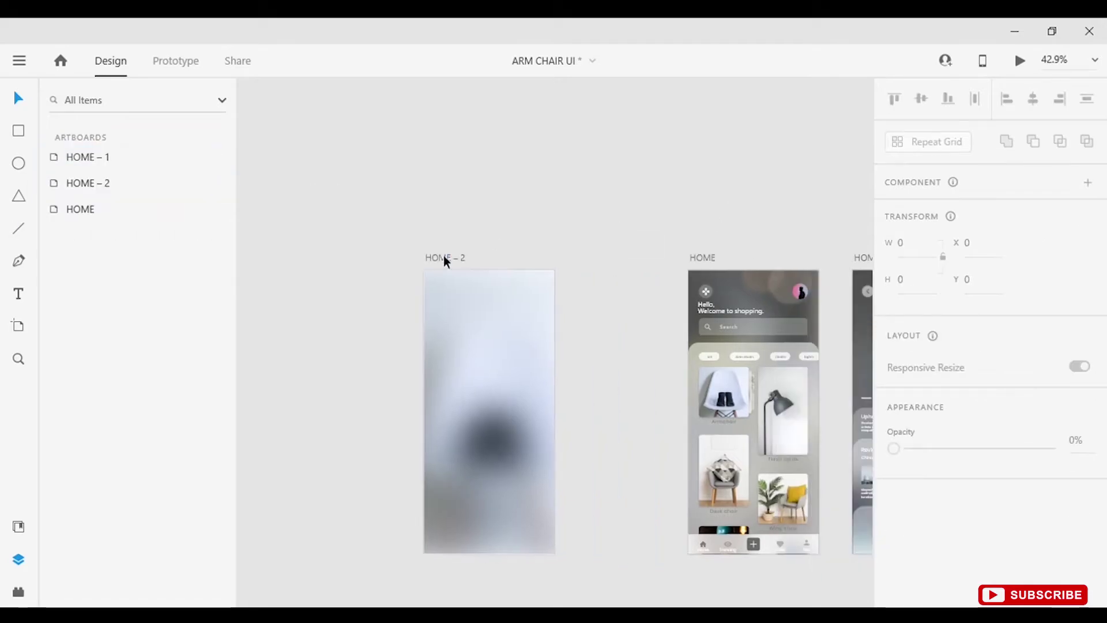
Step: Copy the round profile picture from the HOME artboard to the upper left of the HOME – 2 artboard
{"action": "left_click", "coordinate": [800, 291]}
{"action": "left_click_drag", "start_coordinate": [800, 291], "coordinate": [601, 322]}
{"action": "scroll", "coordinate": [438, 313], "scroll_direction": "up", "scroll_amount": 5}
{"action": "left_click_drag", "start_coordinate": [715, 247], "coordinate": [459, 292]}
{"action": "key", "text": "Escape"}
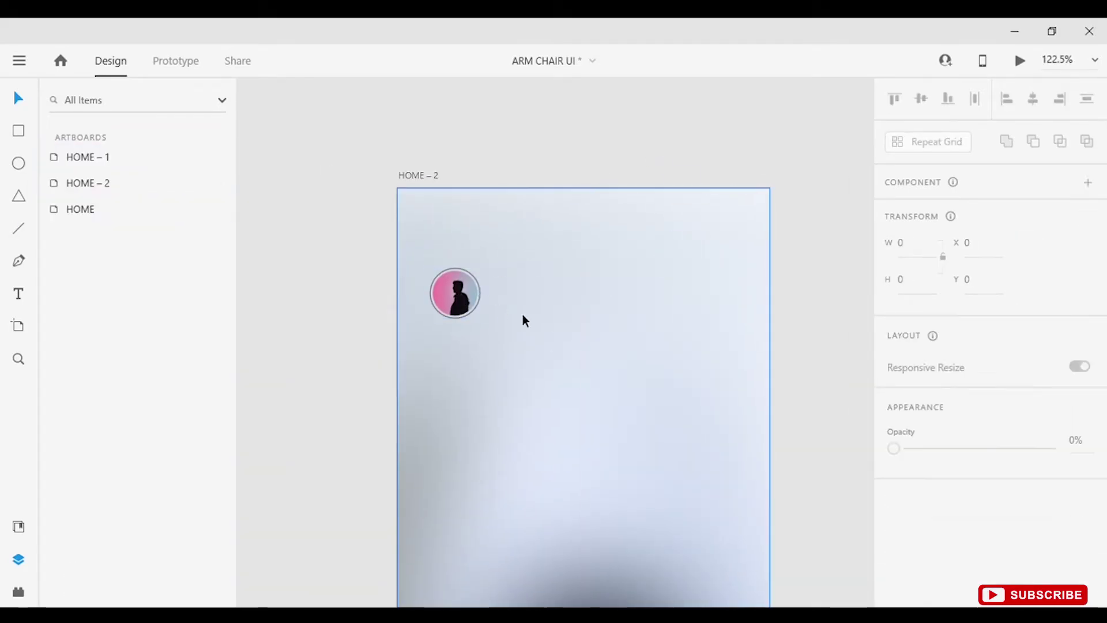
Step: Place the notification bell component above the profile picture on HOME – 2 and give it a pale pink fill
{"action": "left_click", "coordinate": [18, 526]}
{"action": "mouse_move", "coordinate": [168, 388]}
{"action": "left_mouse_down"}
{"action": "mouse_move", "coordinate": [492, 403]}
{"action": "mouse_move", "coordinate": [455, 233]}
{"action": "mouse_move", "coordinate": [435, 261]}
{"action": "mouse_move", "coordinate": [440, 286]}
{"action": "left_mouse_up"}
{"action": "scroll", "coordinate": [493, 305], "scroll_direction": "up", "scroll_amount": 4}
{"action": "scroll", "coordinate": [505, 273], "scroll_direction": "down", "scroll_amount": 5}
{"action": "left_click", "coordinate": [505, 273]}
{"action": "scroll", "coordinate": [433, 219], "scroll_direction": "up", "scroll_amount": 5}
{"action": "left_click", "coordinate": [425, 247]}
{"action": "scroll", "coordinate": [438, 196], "scroll_direction": "up", "scroll_amount": 5}
Step: Draw an 8 × 8 pink circle without a border as a badge on the upper right of the bell icon
{"action": "key", "text": "e"}
{"action": "scroll", "coordinate": [927, 469], "scroll_direction": "down", "scroll_amount": 3}
{"action": "left_click", "coordinate": [926, 461]}
{"action": "left_click", "coordinate": [595, 378]}
{"action": "key", "text": "v"}
{"action": "left_click", "coordinate": [486, 323]}
{"action": "scroll", "coordinate": [450, 320], "scroll_direction": "up", "scroll_amount": 4}
{"action": "left_click", "coordinate": [442, 306]}
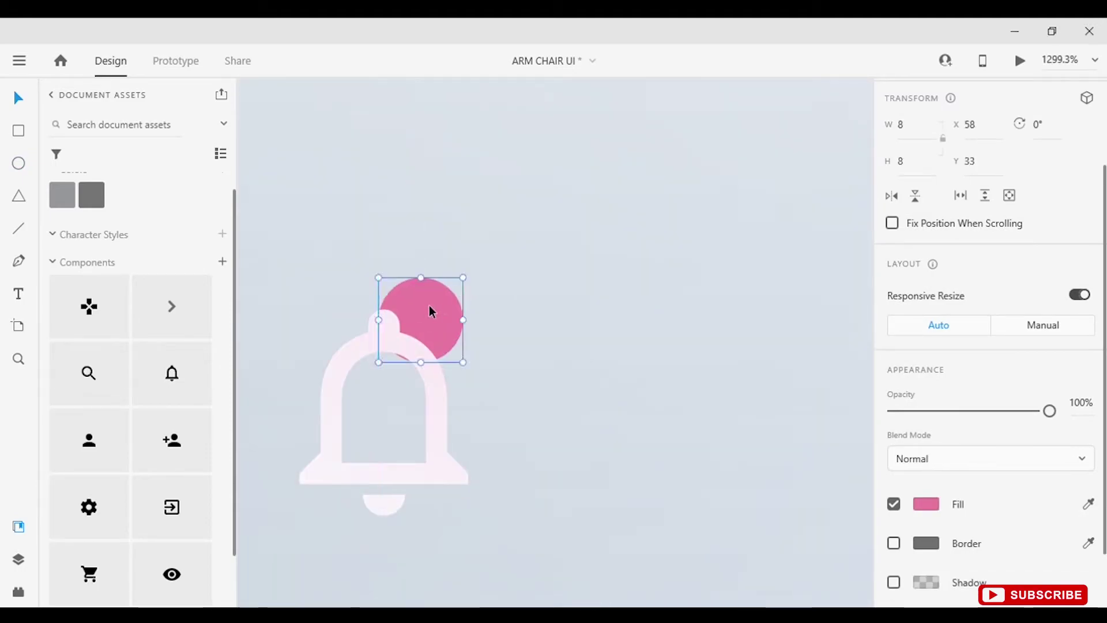
Step: Add the number "1" as white Poppins text on the pink notification badge
{"action": "left_click", "coordinate": [19, 295]}
{"action": "left_click", "coordinate": [431, 319]}
{"action": "type", "text": "1"}
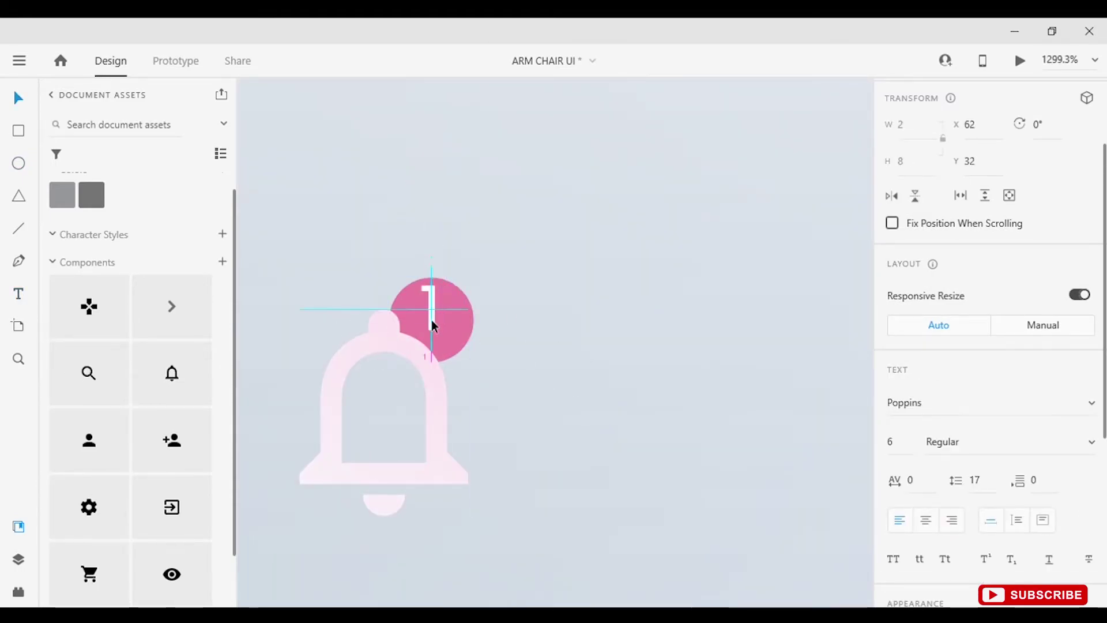
{"action": "left_click", "coordinate": [458, 324]}
{"action": "left_click", "coordinate": [438, 315], "text": "shift"}
Step: Set the badge number to font size 4 with line spacing 4 and position it in the middle of the circle
{"action": "scroll", "coordinate": [994, 288], "scroll_direction": "down", "scroll_amount": 3}
{"action": "left_click", "coordinate": [993, 362]}
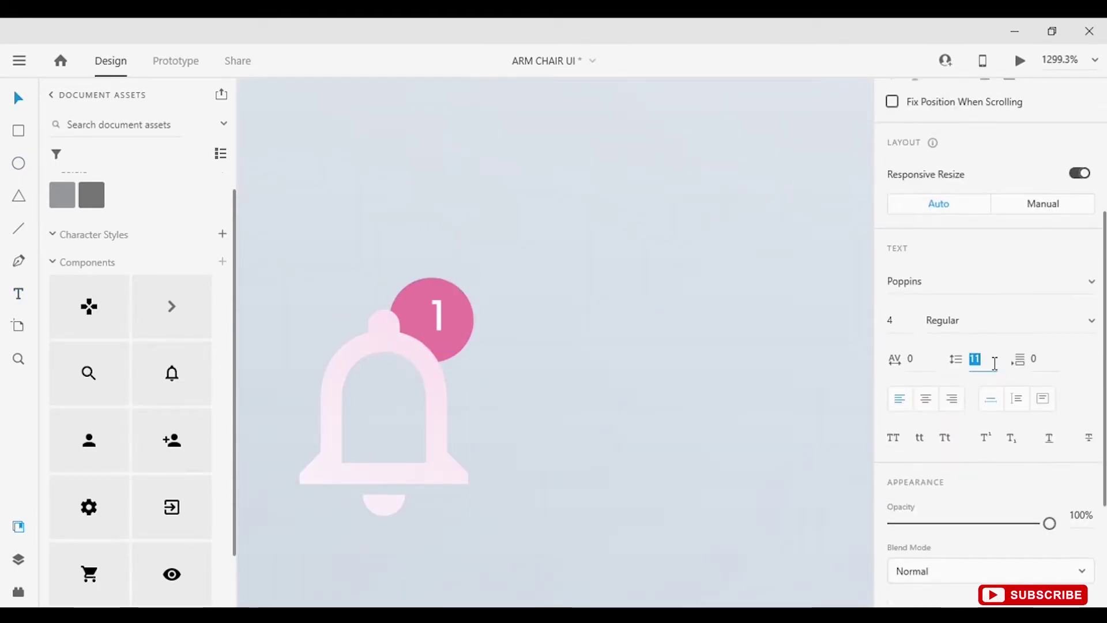
{"action": "left_click", "coordinate": [461, 334]}
{"action": "left_click", "coordinate": [435, 321]}
{"action": "scroll", "coordinate": [442, 329], "scroll_direction": "up", "scroll_amount": 5}
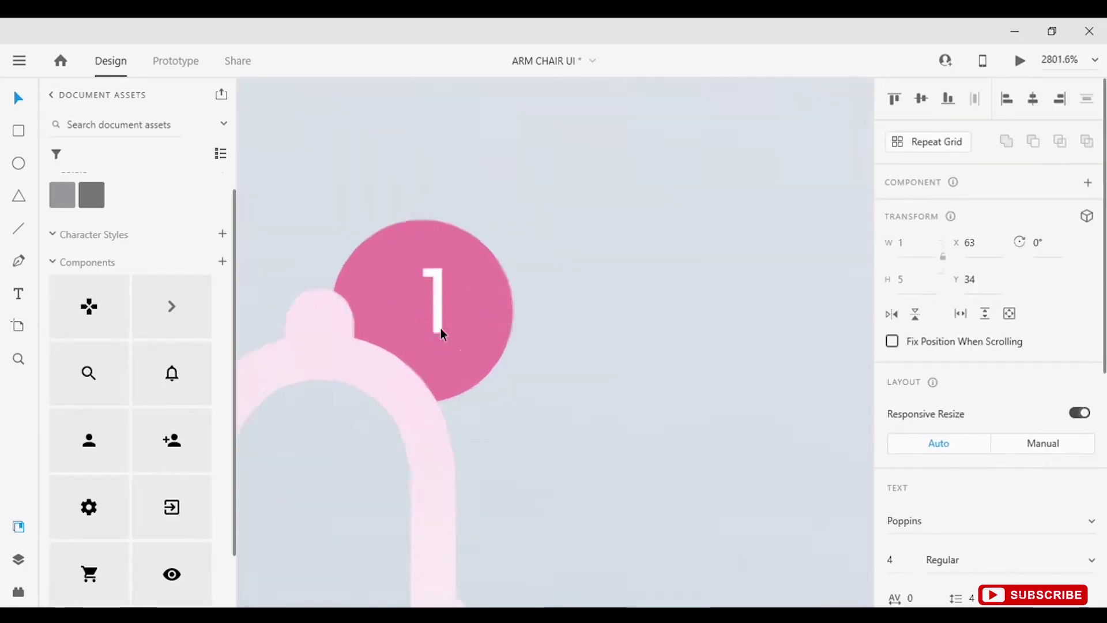
{"action": "scroll", "coordinate": [416, 309], "scroll_direction": "down", "scroll_amount": 15}
{"action": "left_click", "coordinate": [552, 351]}
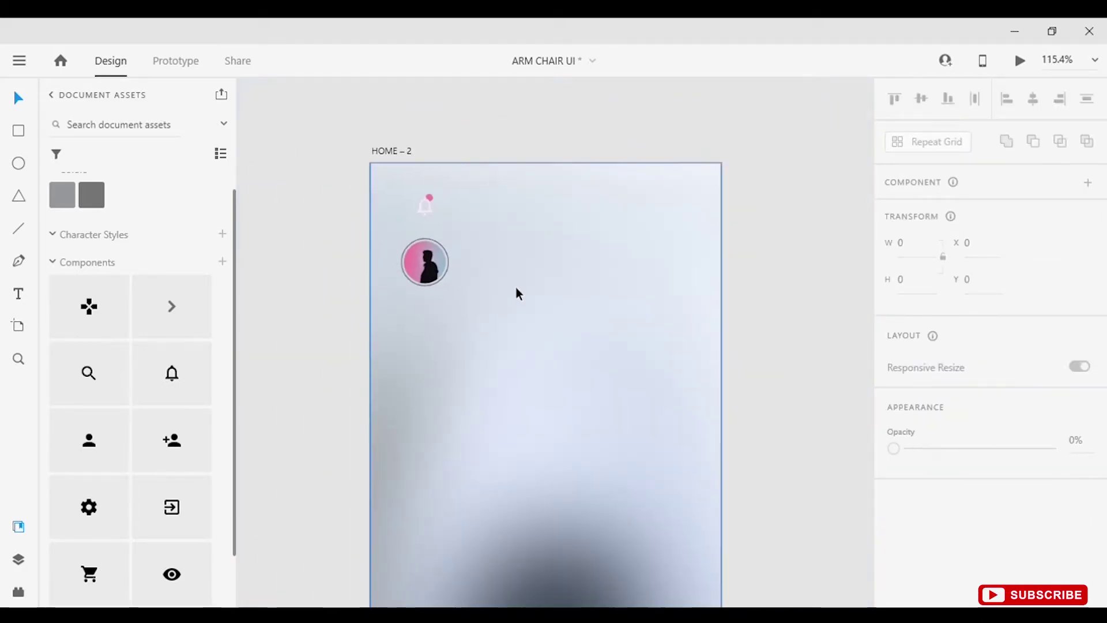
Step: Add a greeting reading "Hi," with the account holder's name below the profile picture and enlarge it to size 15
{"action": "scroll", "coordinate": [456, 304], "scroll_direction": "down", "scroll_amount": 3}
{"action": "scroll", "coordinate": [457, 304], "scroll_direction": "up", "scroll_amount": 5}
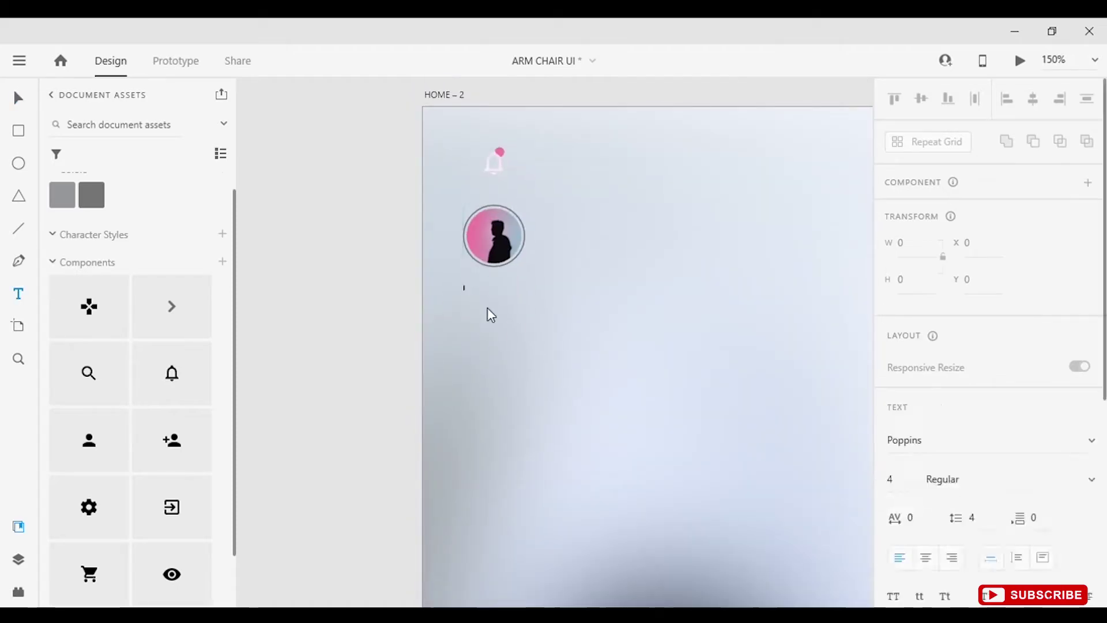
{"action": "key", "text": "Escape"}
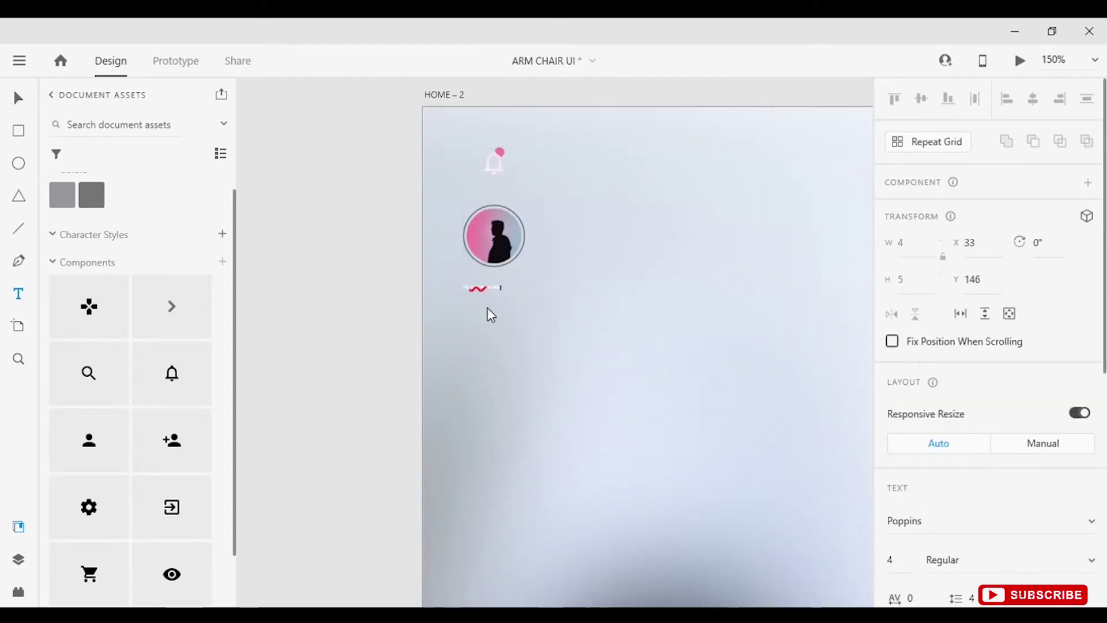
{"action": "key", "text": "ctrl+shift+period"}
{"action": "key", "text": "ctrl+shift+period"}
{"action": "key", "text": "ctrl+shift+period"}
{"action": "key", "text": "ctrl+shift+period"}
{"action": "key", "text": "ctrl+shift+period"}
{"action": "key", "text": "ctrl+shift+period"}
{"action": "key", "text": "ctrl+shift+period"}
{"action": "key", "text": "ctrl+shift+period"}
{"action": "key", "text": "Escape"}
{"action": "left_click", "coordinate": [538, 344]}
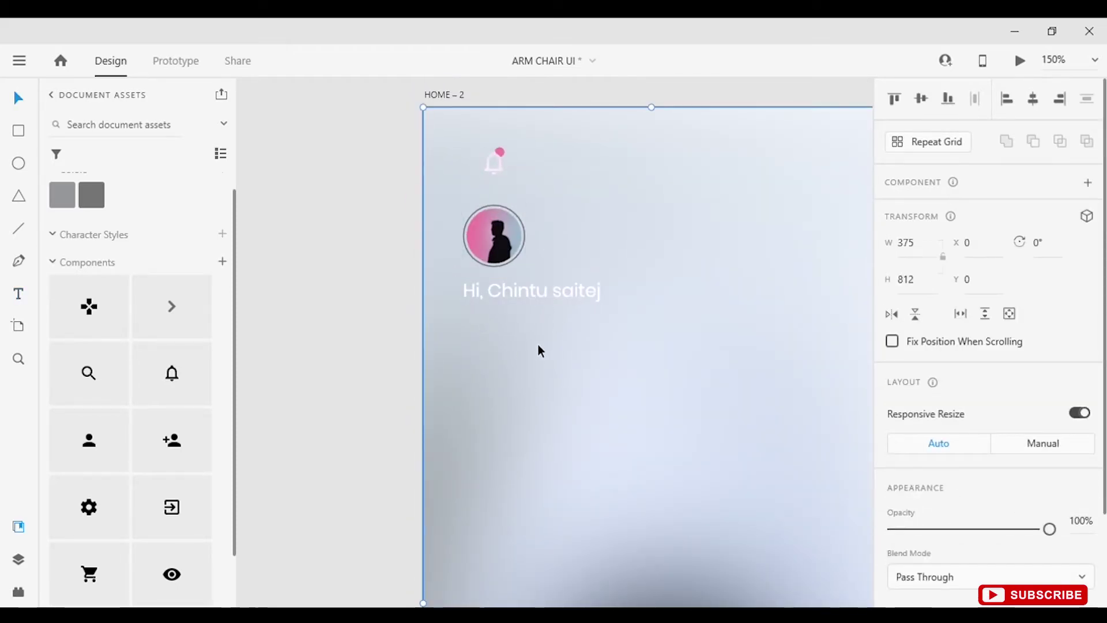
Step: Fill the greeting text with grey #828282 and capitalise the last word of the name
{"action": "left_click", "coordinate": [517, 295]}
{"action": "left_click", "coordinate": [926, 425]}
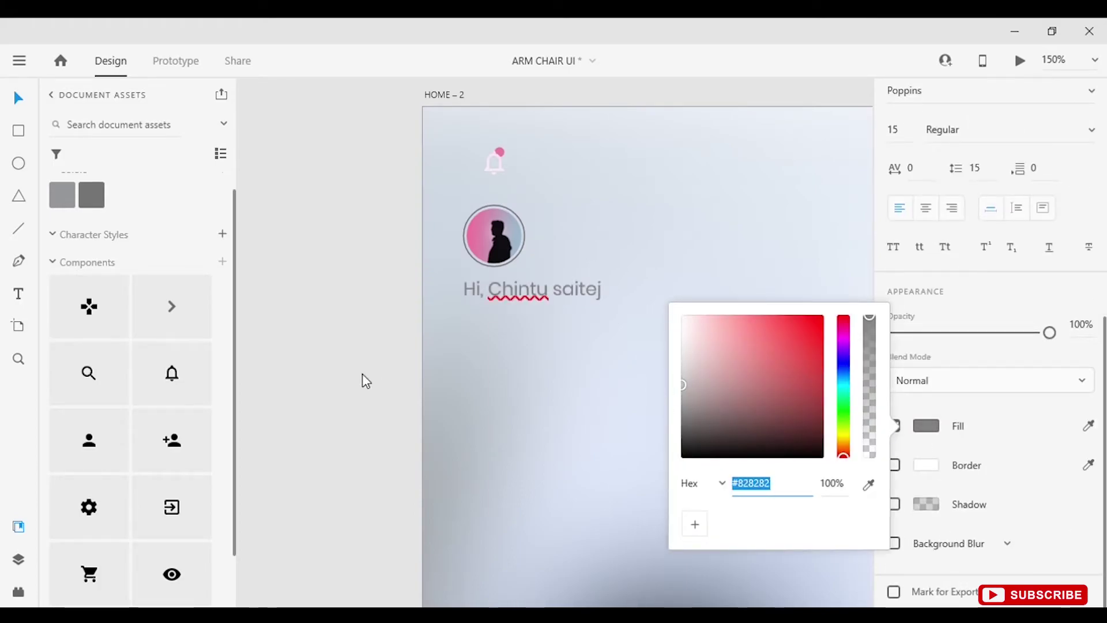
{"action": "left_click", "coordinate": [376, 370]}
{"action": "double_click", "coordinate": [461, 290]}
{"action": "scroll", "coordinate": [911, 354], "scroll_direction": "down", "scroll_amount": 3}
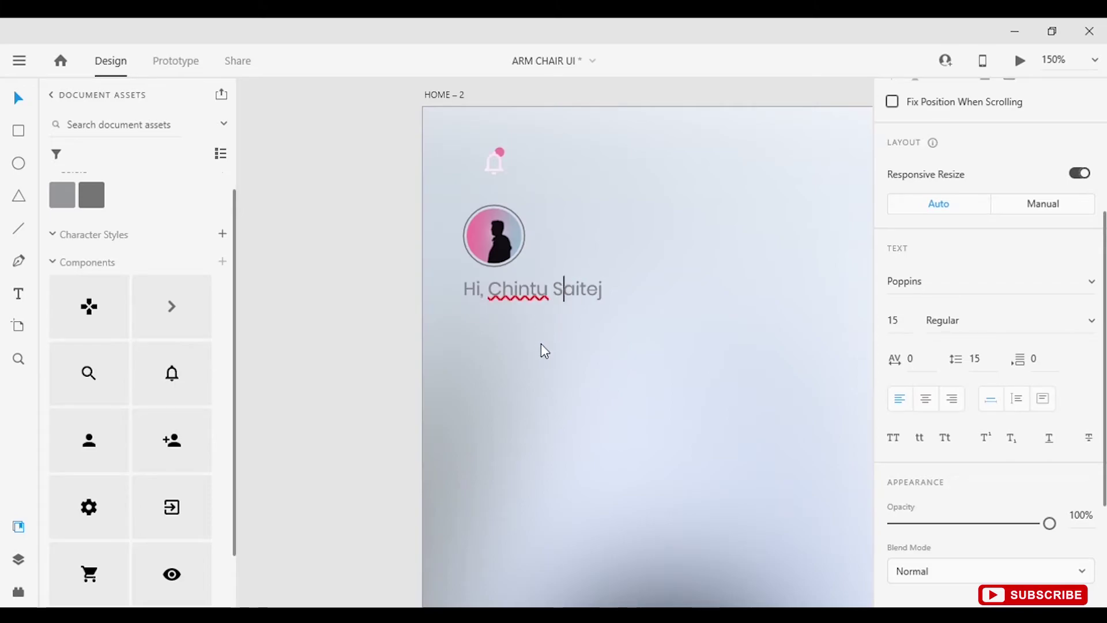
{"action": "left_click", "coordinate": [563, 359]}
{"action": "left_click", "coordinate": [543, 294]}
{"action": "left_click", "coordinate": [326, 393]}
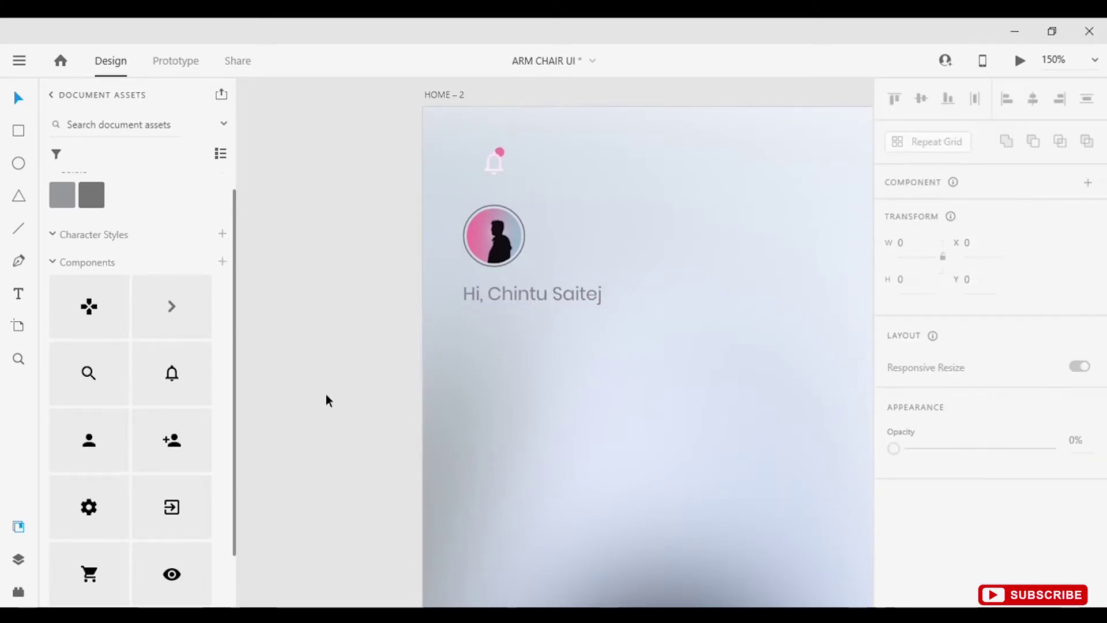
Step: Place the shopping cart, add-person, settings and exit icon components on the HOME – 2 artboard
{"action": "scroll", "coordinate": [560, 393], "scroll_direction": "down", "scroll_amount": 4}
{"action": "left_click", "coordinate": [559, 346]}
{"action": "scroll", "coordinate": [547, 299], "scroll_direction": "up", "scroll_amount": 3}
{"action": "scroll", "coordinate": [551, 403], "scroll_direction": "down", "scroll_amount": 2}
{"action": "scroll", "coordinate": [552, 408], "scroll_direction": "down", "scroll_amount": 1}
{"action": "scroll", "coordinate": [156, 519], "scroll_direction": "down", "scroll_amount": 2}
{"action": "left_click_drag", "start_coordinate": [89, 441], "coordinate": [532, 390]}
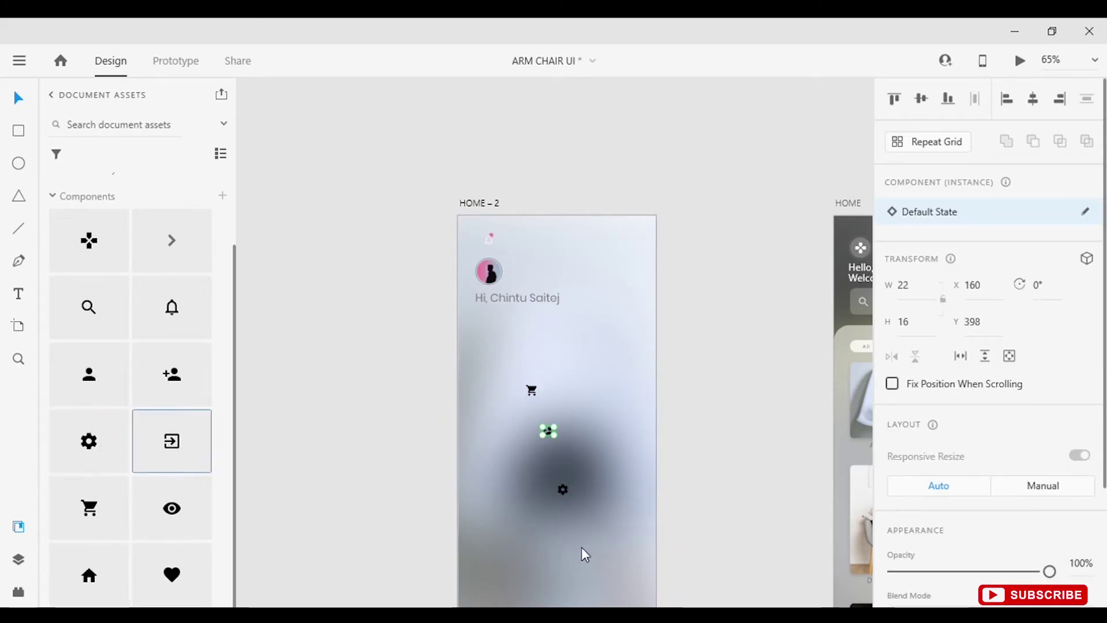
Step: Arrange the four menu icons in a centre-aligned, evenly spaced column below the greeting
{"action": "left_click_drag", "start_coordinate": [566, 537], "coordinate": [534, 388]}
{"action": "left_click", "coordinate": [1032, 99]}
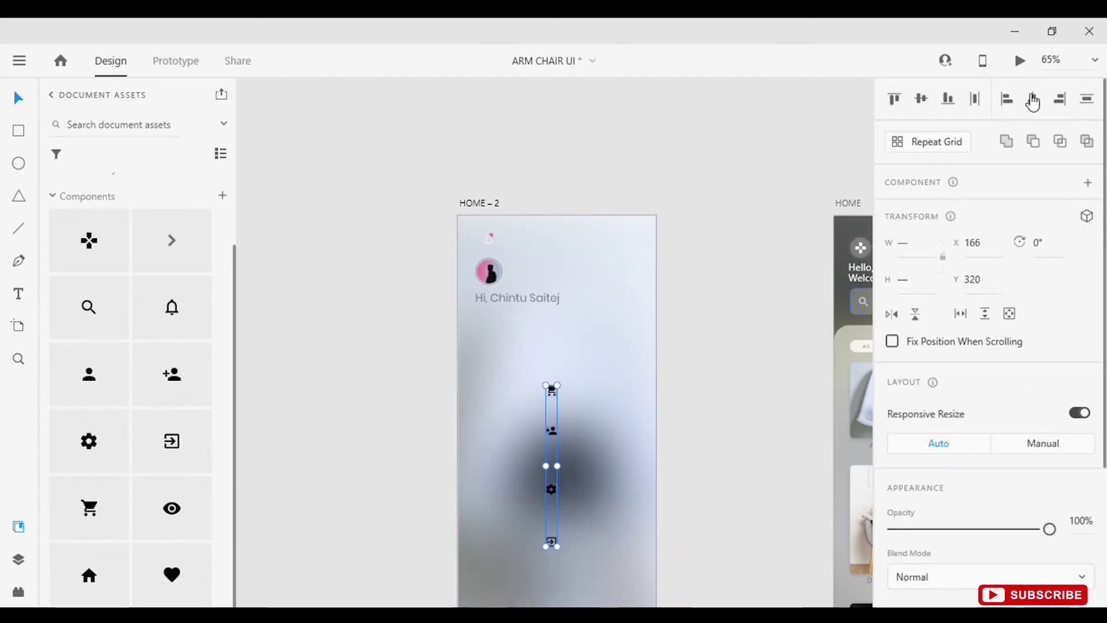
{"action": "scroll", "coordinate": [550, 393], "scroll_direction": "up", "scroll_amount": 4}
{"action": "scroll", "coordinate": [425, 203], "scroll_direction": "down", "scroll_amount": 2}
{"action": "scroll", "coordinate": [526, 373], "scroll_direction": "down", "scroll_amount": 3}
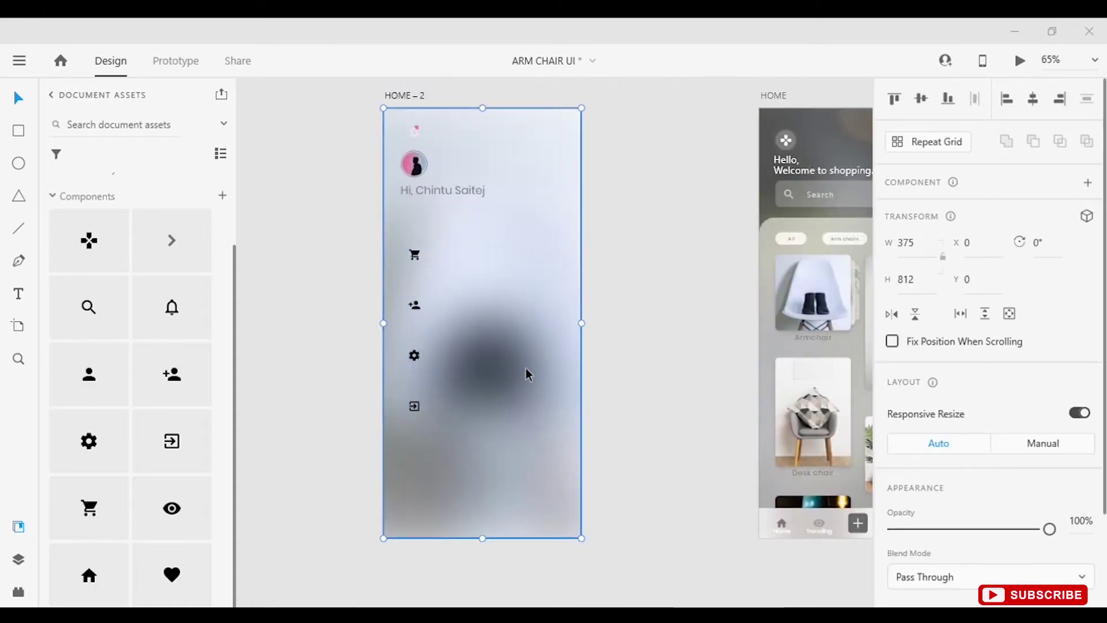
Step: Recolour the cart, add-person, settings and exit icons to a near-white fill
{"action": "scroll", "coordinate": [417, 294], "scroll_direction": "up", "scroll_amount": 4}
{"action": "left_click", "coordinate": [417, 294]}
{"action": "left_click", "coordinate": [417, 378]}
{"action": "left_click", "coordinate": [417, 464]}
{"action": "left_click", "coordinate": [415, 552]}
Step: Add the label "Your orders" beside the cart icon and duplicate it beside the icons below
{"action": "key", "text": "t"}
{"action": "left_click", "coordinate": [453, 288]}
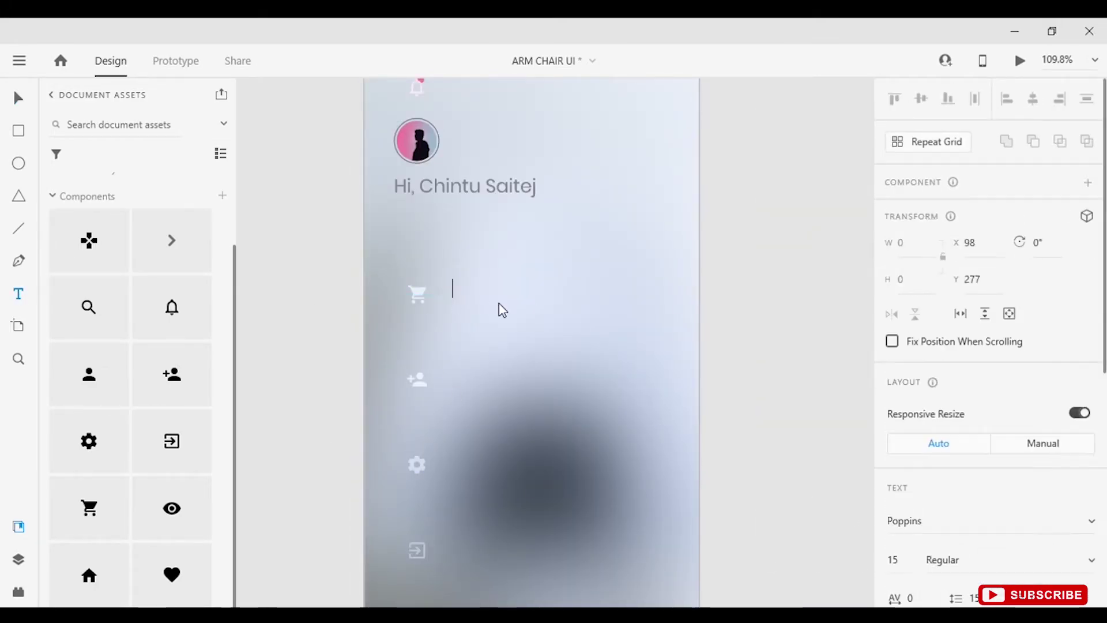
{"action": "key", "text": "Escape"}
{"action": "scroll", "coordinate": [494, 292], "scroll_direction": "up", "scroll_amount": 3}
{"action": "left_click_drag", "start_coordinate": [495, 283], "coordinate": [518, 510]}
{"action": "scroll", "coordinate": [545, 326], "scroll_direction": "down", "scroll_amount": 5}
{"action": "scroll", "coordinate": [517, 383], "scroll_direction": "up", "scroll_amount": 4}
Step: Change the duplicated labels beside the other three icons to "Account", "Settings" and "Logout"
{"action": "double_click", "coordinate": [516, 364]}
{"action": "type", "text": "Account"}
{"action": "key", "text": "Escape"}
{"action": "double_click", "coordinate": [518, 510]}
{"action": "type", "text": "Settings"}
{"action": "key", "text": "Escape"}
{"action": "scroll", "coordinate": [514, 440], "scroll_direction": "down", "scroll_amount": 4}
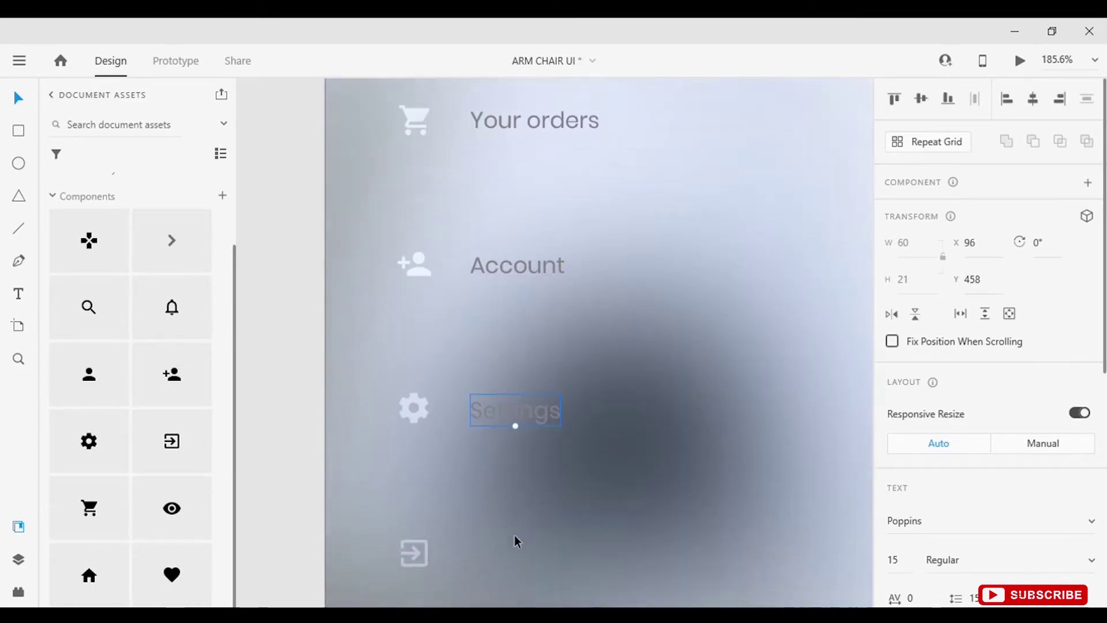
{"action": "double_click", "coordinate": [523, 496]}
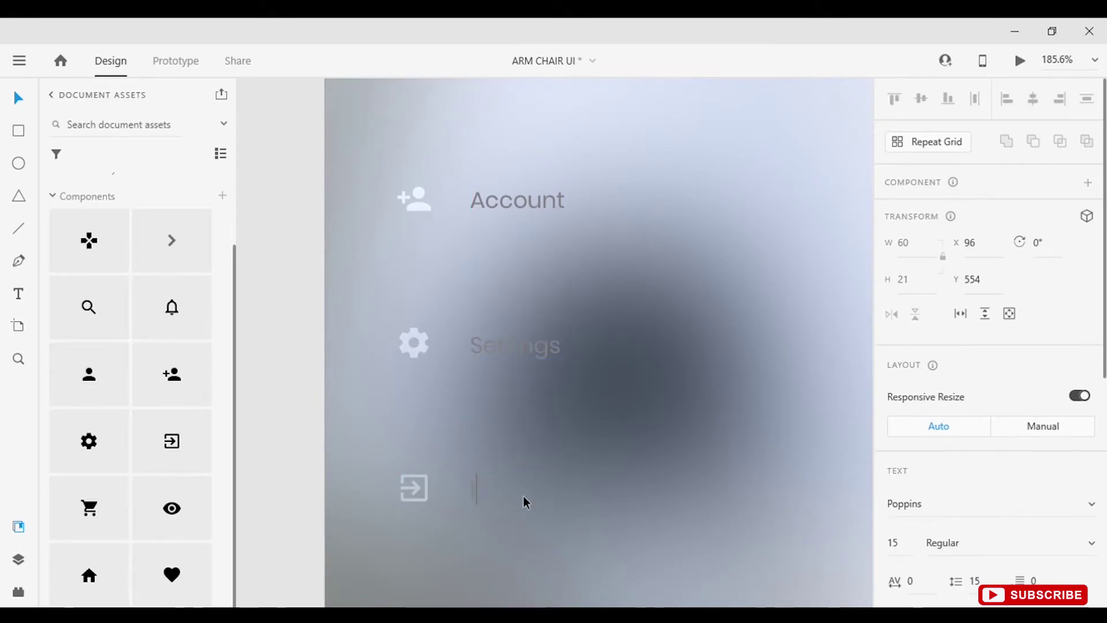
{"action": "type", "text": "Logout"}
{"action": "scroll", "coordinate": [574, 521], "scroll_direction": "down", "scroll_amount": 3}
Step: Recolour the four menu labels with a light fill that matches the icons
{"action": "left_click", "coordinate": [700, 473]}
{"action": "key", "text": "Tab"}
{"action": "left_click", "coordinate": [531, 433]}
{"action": "double_click", "coordinate": [556, 433]}
{"action": "scroll", "coordinate": [556, 432], "scroll_direction": "up", "scroll_amount": 4}
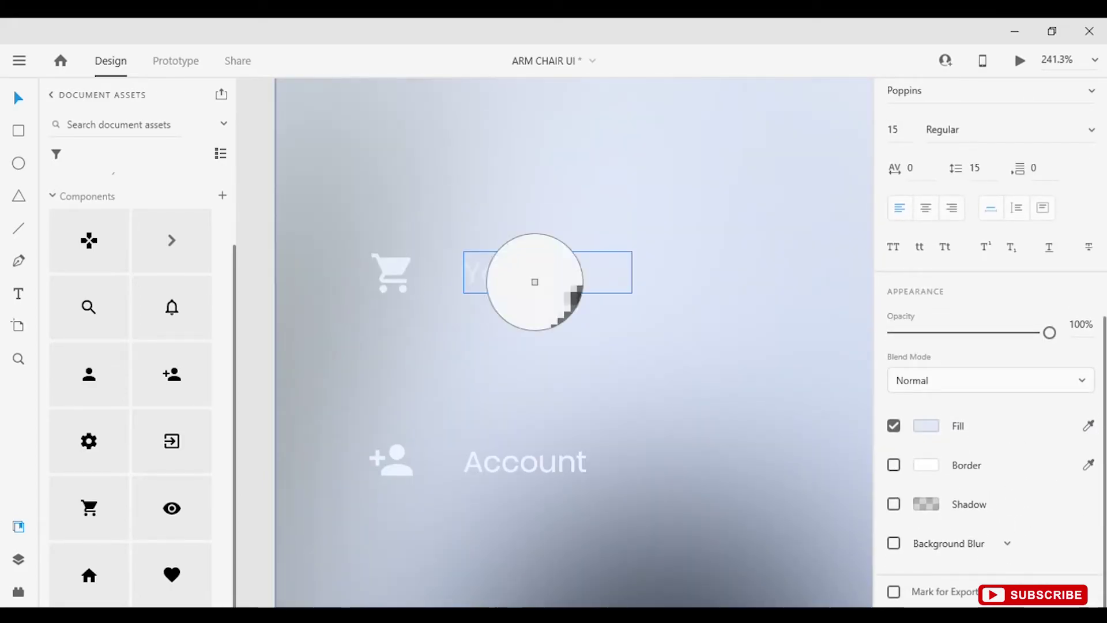
{"action": "scroll", "coordinate": [395, 383], "scroll_direction": "down", "scroll_amount": 8}
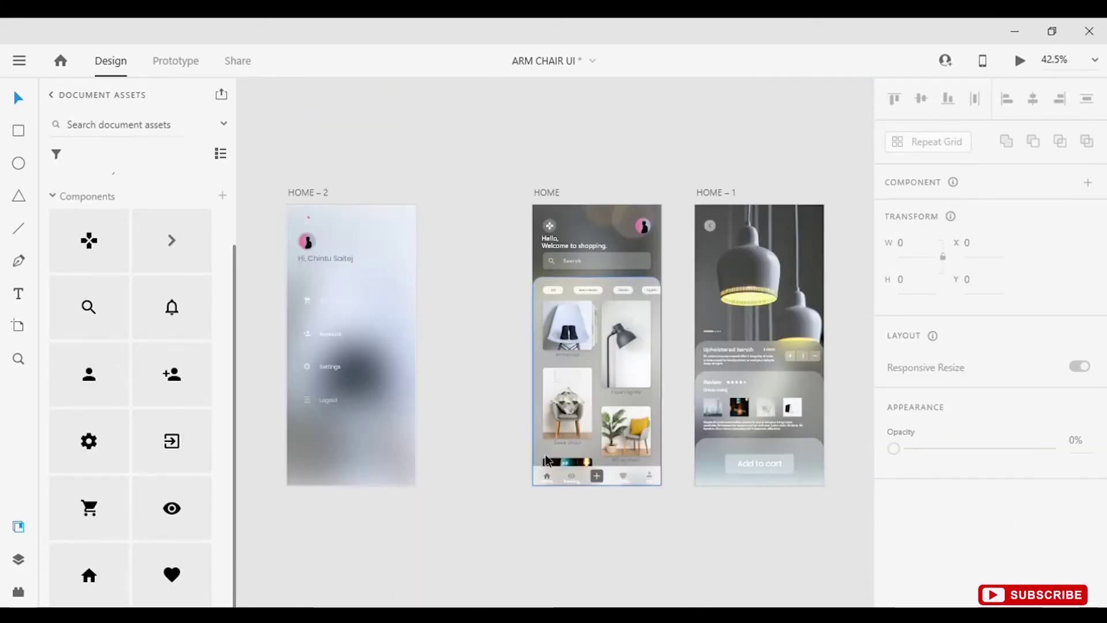
Step: Try a different fill colour on the "Your orders" label
{"action": "scroll", "coordinate": [594, 328], "scroll_direction": "up", "scroll_amount": 8}
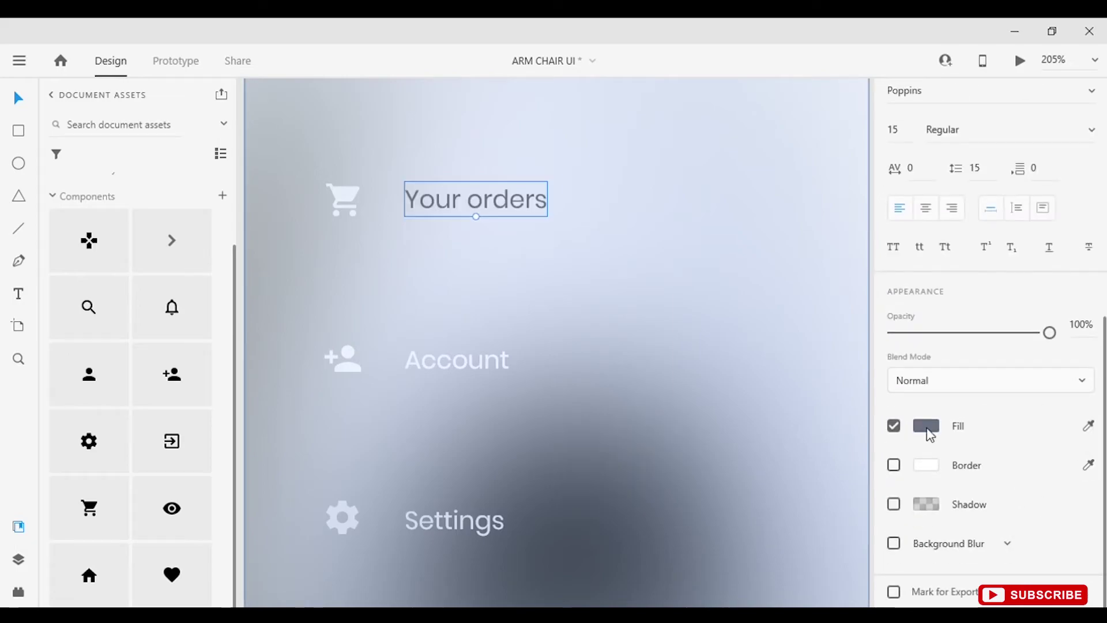
{"action": "left_click", "coordinate": [927, 425]}
{"action": "left_click", "coordinate": [699, 325]}
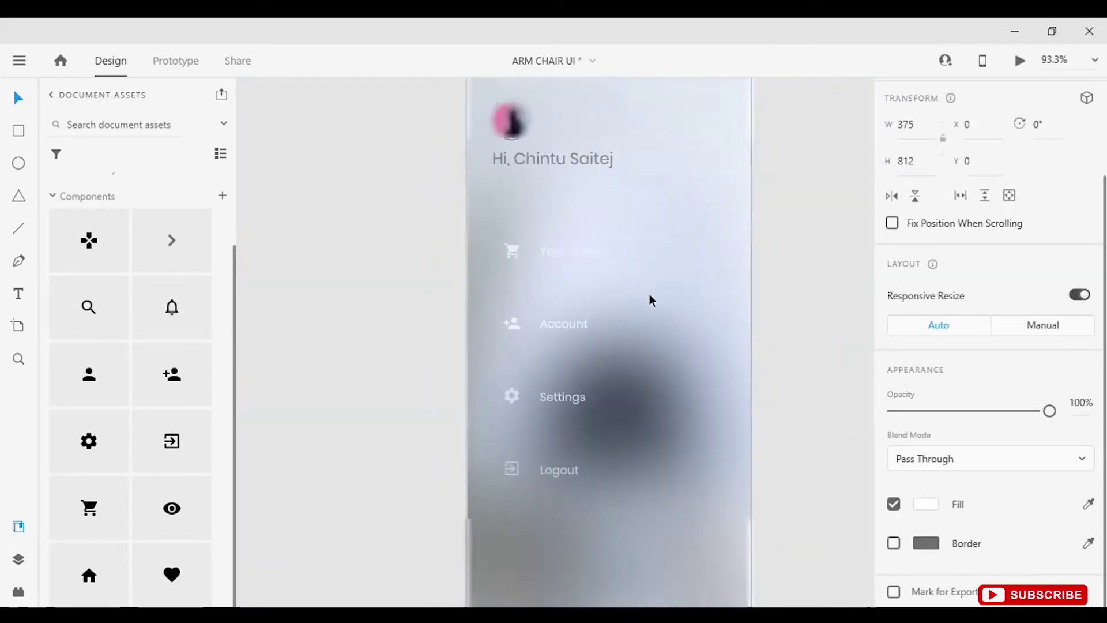
Step: Toggle the add-person icon's visibility in the layers and group all the menu icons and labels together
{"action": "left_click", "coordinate": [514, 250]}
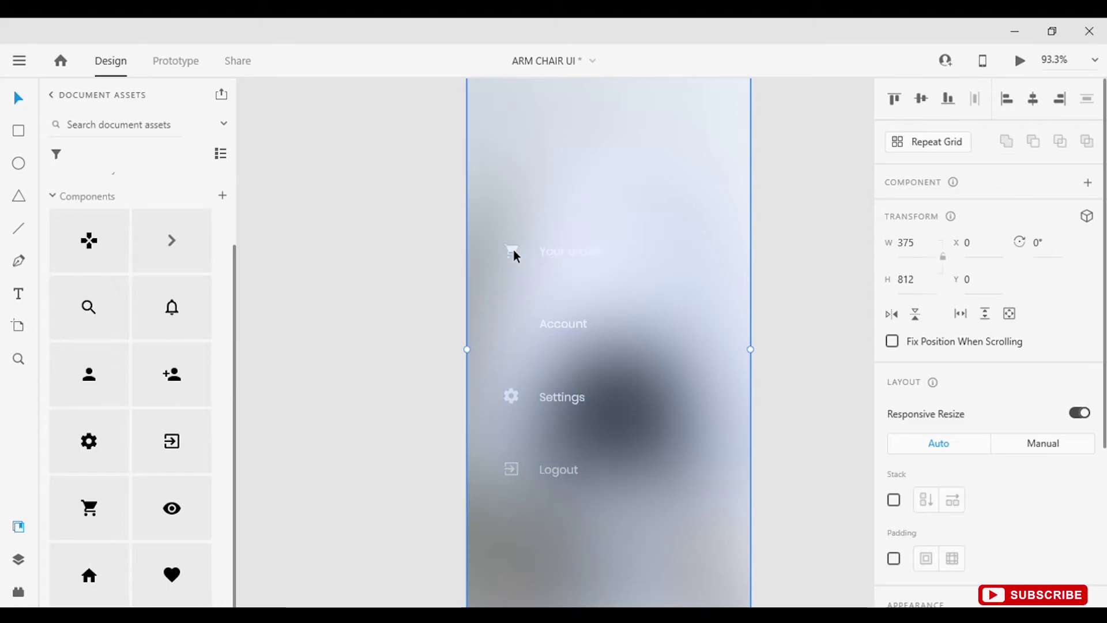
{"action": "scroll", "coordinate": [472, 303], "scroll_direction": "down", "scroll_amount": 3}
{"action": "key", "text": "ctrl+y"}
{"action": "left_click", "coordinate": [54, 157]}
{"action": "left_click", "coordinate": [54, 161]}
{"action": "key", "text": "ctrl+shift+g"}
{"action": "left_click", "coordinate": [215, 289], "text": "ctrl"}
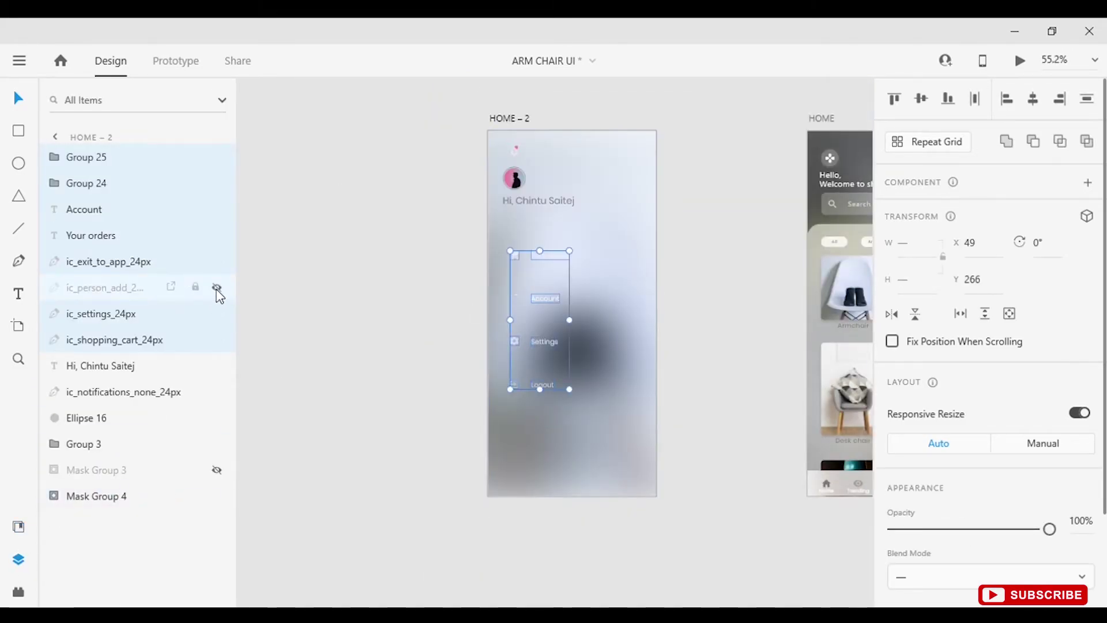
{"action": "key", "text": "ctrl+g"}
Step: Move the add-person icon down so it lines up with the "Account" label
{"action": "scroll", "coordinate": [490, 288], "scroll_direction": "up", "scroll_amount": 3}
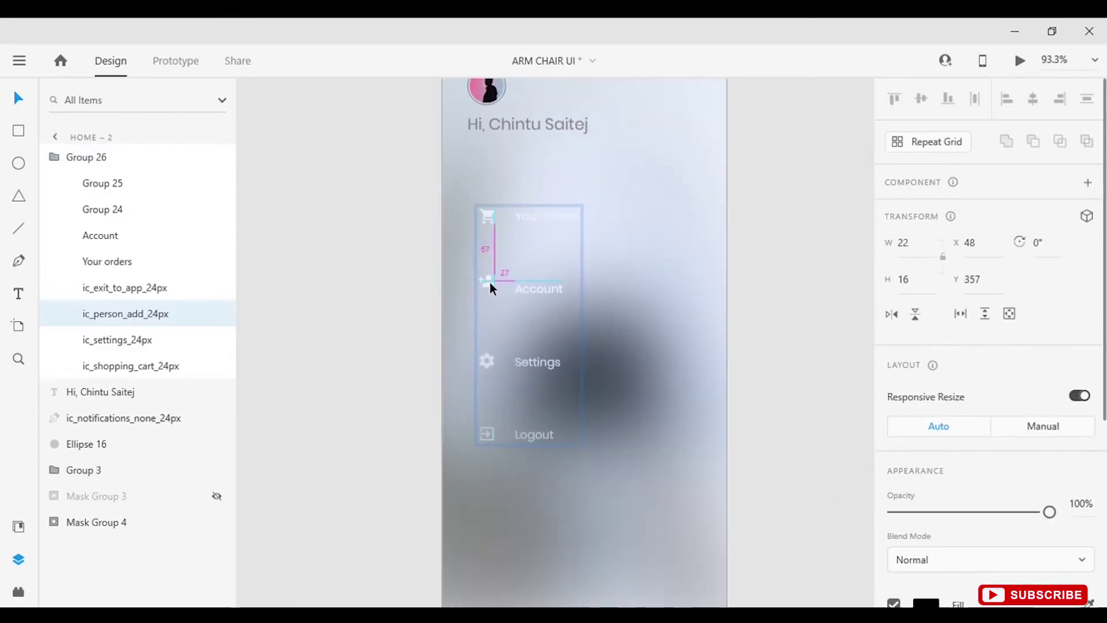
{"action": "left_click_drag", "start_coordinate": [529, 349], "coordinate": [529, 359]}
{"action": "left_click", "coordinate": [364, 358]}
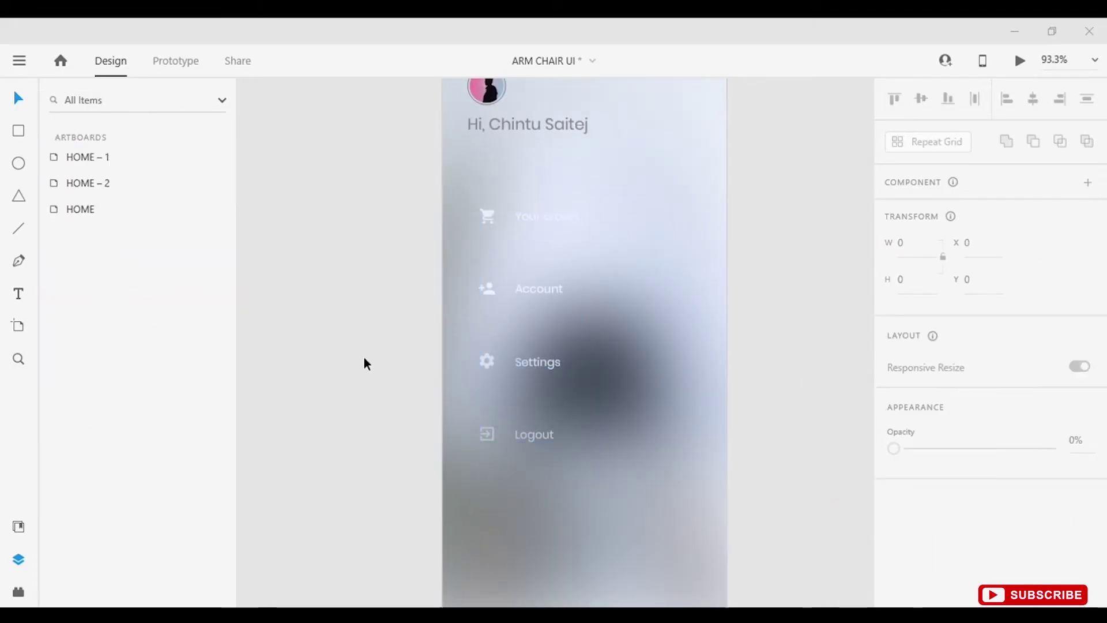
Step: Set the fill of the "Your orders" label to the grey-blue #A4B1C2
{"action": "scroll", "coordinate": [1048, 532], "scroll_direction": "down", "scroll_amount": 1}
{"action": "left_click", "coordinate": [926, 426]}
{"action": "left_click", "coordinate": [704, 350]}
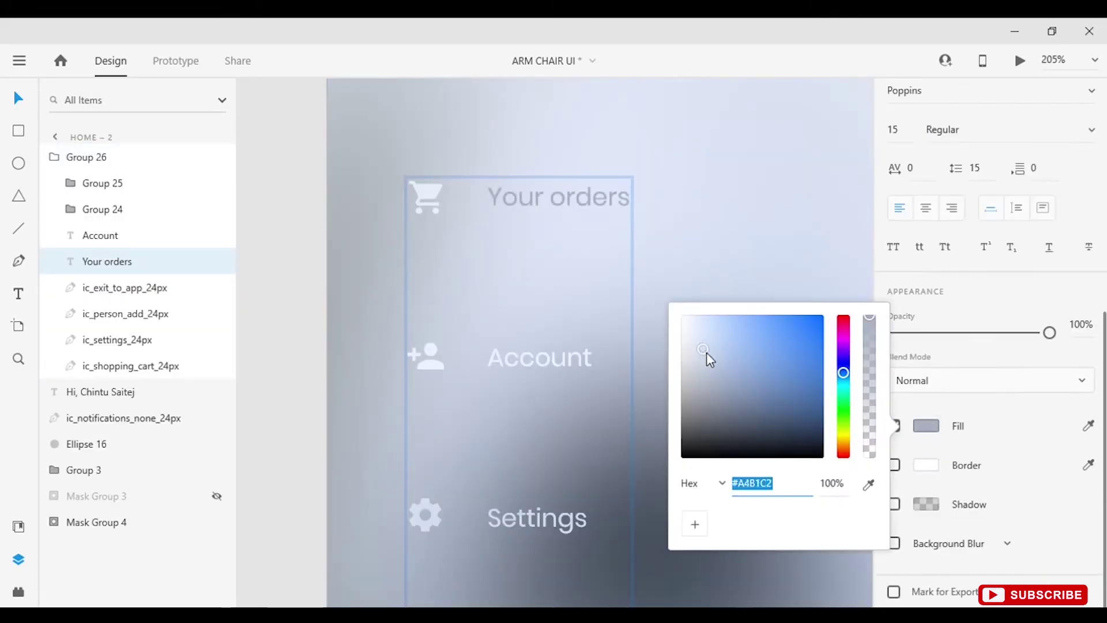
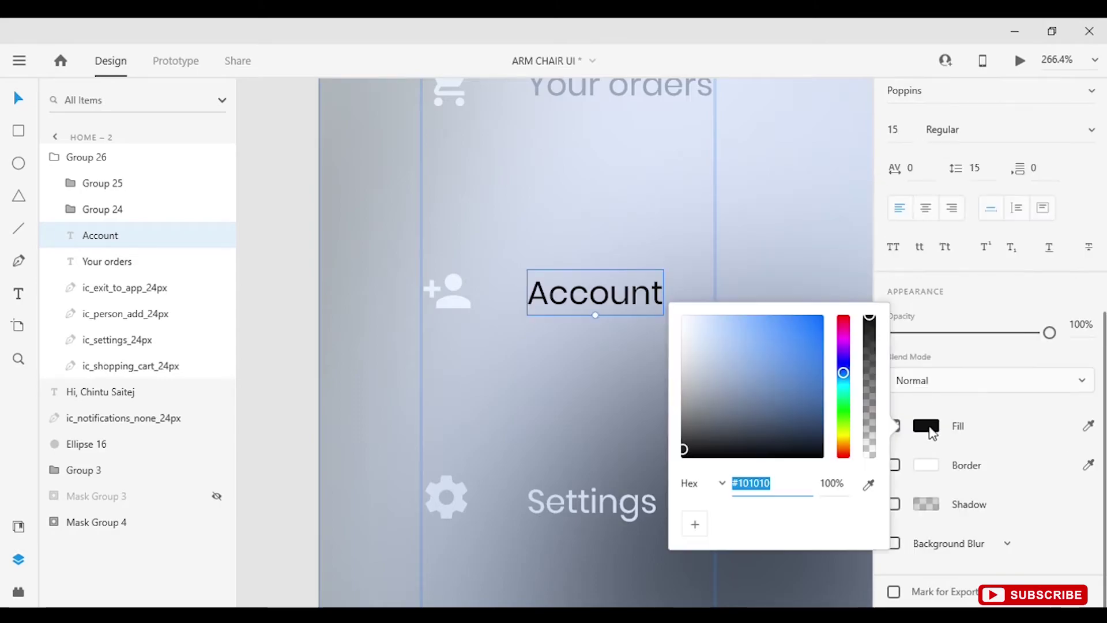
Step: Recolour the Account, Settings and Logout labels with the same grey-blue fill as "Your orders"
{"action": "left_click", "coordinate": [601, 508]}
{"action": "double_click", "coordinate": [601, 508]}
{"action": "scroll", "coordinate": [647, 517], "scroll_direction": "down", "scroll_amount": 4}
{"action": "double_click", "coordinate": [582, 480]}
{"action": "scroll", "coordinate": [649, 448], "scroll_direction": "down", "scroll_amount": 5}
{"action": "left_click", "coordinate": [707, 453]}
{"action": "left_click", "coordinate": [581, 399], "text": "shift"}
{"action": "left_click_drag", "start_coordinate": [581, 399], "coordinate": [646, 507]}
{"action": "key", "text": "Escape"}
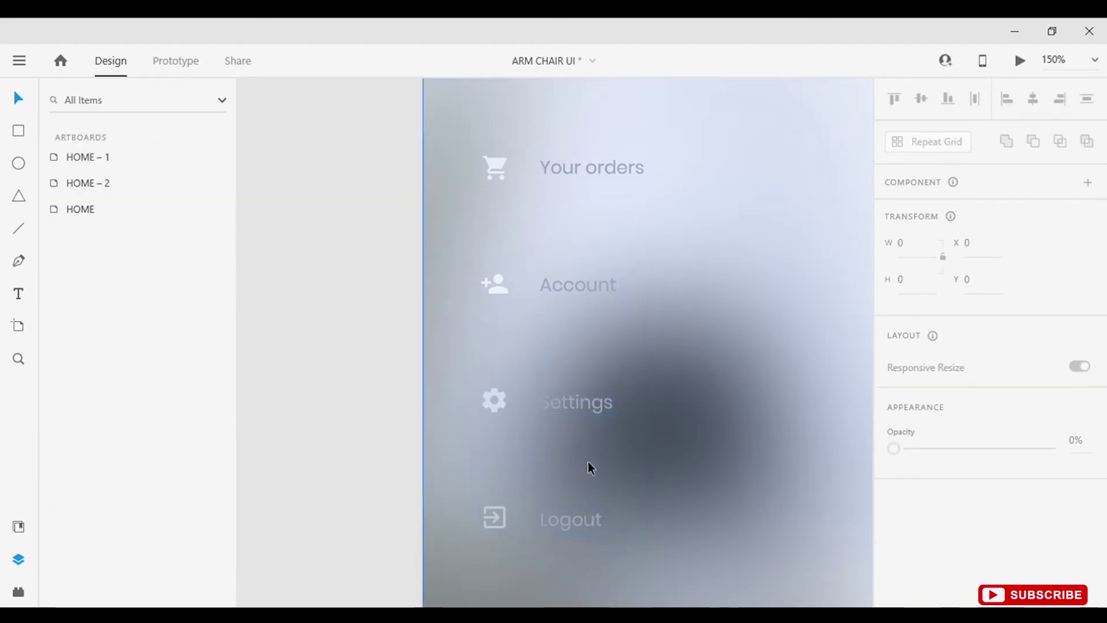
Step: Add the text "26" on the side menu screen and place it below the Logout item
{"action": "scroll", "coordinate": [369, 417], "scroll_direction": "down", "scroll_amount": 5}
{"action": "scroll", "coordinate": [371, 420], "scroll_direction": "up", "scroll_amount": 8}
{"action": "key", "text": "t"}
{"action": "left_click", "coordinate": [449, 408]}
{"action": "type", "text": "26"}
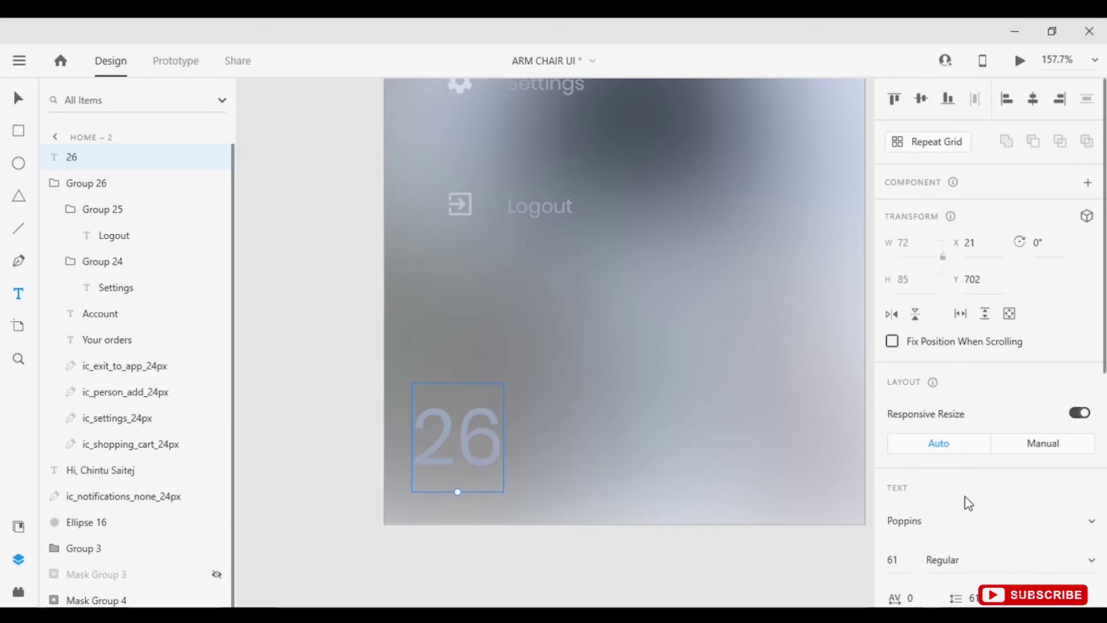
{"action": "key", "text": "Escape"}
{"action": "left_click_drag", "start_coordinate": [490, 452], "coordinate": [494, 392]}
Step: Restyle the "26" text in Segoe UI at a smaller size with a light grey fill
{"action": "scroll", "coordinate": [922, 403], "scroll_direction": "down", "scroll_amount": 3}
{"action": "left_click", "coordinate": [893, 400]}
{"action": "scroll", "coordinate": [907, 409], "scroll_direction": "down", "scroll_amount": 3}
{"action": "left_click", "coordinate": [924, 534]}
{"action": "left_click", "coordinate": [684, 400]}
{"action": "key", "text": "Escape"}
Step: Draw a small unfilled circle with a light grey border of size 3 as the degree sign after "26"
{"action": "left_click", "coordinate": [19, 163]}
{"action": "left_click_drag", "start_coordinate": [512, 350], "coordinate": [539, 377]}
{"action": "scroll", "coordinate": [980, 404], "scroll_direction": "down", "scroll_amount": 3}
{"action": "type", "text": "3"}
{"action": "scroll", "coordinate": [952, 499], "scroll_direction": "down", "scroll_amount": 3}
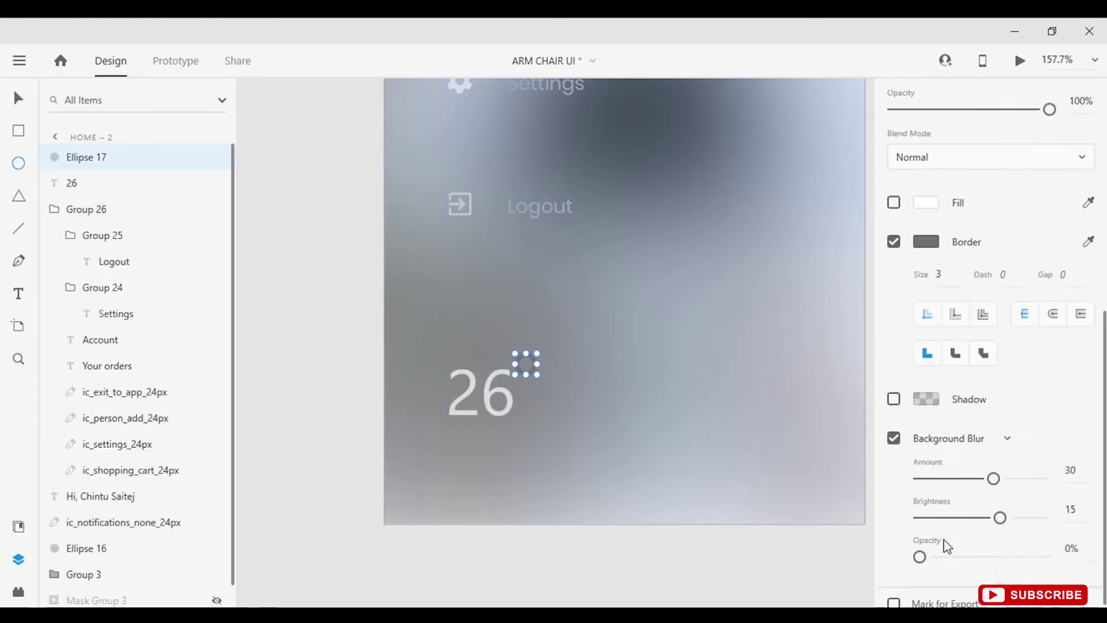
{"action": "scroll", "coordinate": [951, 404], "scroll_direction": "up", "scroll_amount": 1}
{"action": "left_click", "coordinate": [926, 389]}
{"action": "left_click", "coordinate": [689, 300]}
{"action": "left_click", "coordinate": [680, 548]}
{"action": "scroll", "coordinate": [614, 570], "scroll_direction": "down", "scroll_amount": 5}
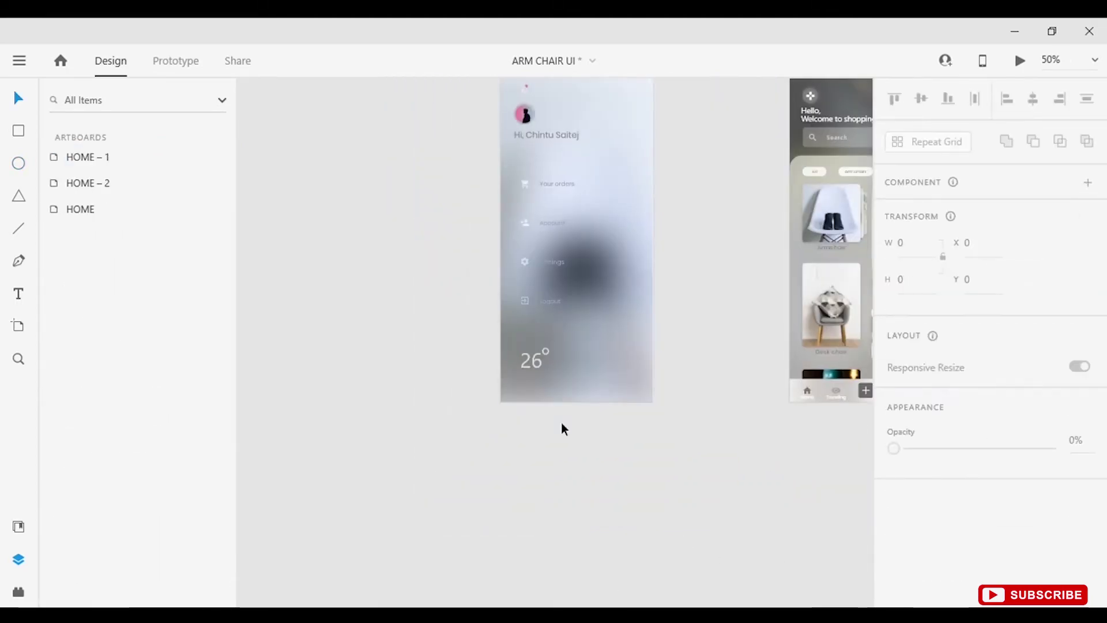
Step: Add the letter "c" in size 35 right after the degree sign
{"action": "scroll", "coordinate": [614, 570], "scroll_direction": "up", "scroll_amount": 5}
{"action": "key", "text": "t"}
{"action": "left_click", "coordinate": [542, 398]}
{"action": "type", "text": "C"}
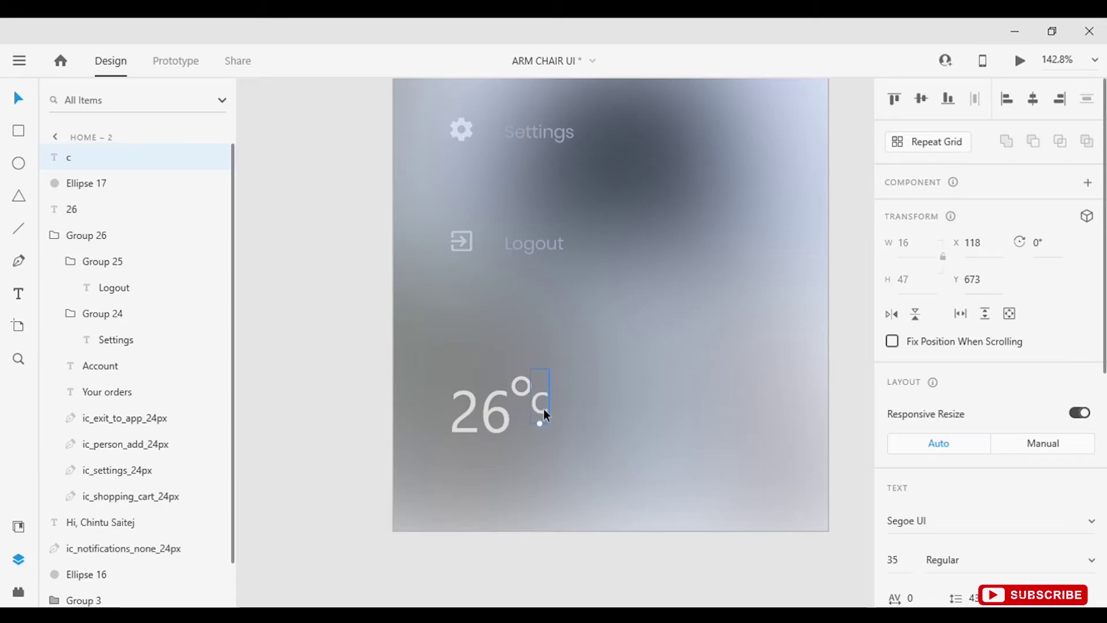
{"action": "left_click", "coordinate": [551, 548]}
{"action": "scroll", "coordinate": [551, 548], "scroll_direction": "down", "scroll_amount": 1}
Step: Add the text "Party cool" below the temperature in size 17 with a character spacing of 93
{"action": "scroll", "coordinate": [519, 525], "scroll_direction": "up", "scroll_amount": 3}
{"action": "left_click", "coordinate": [563, 383]}
{"action": "left_click", "coordinate": [19, 293]}
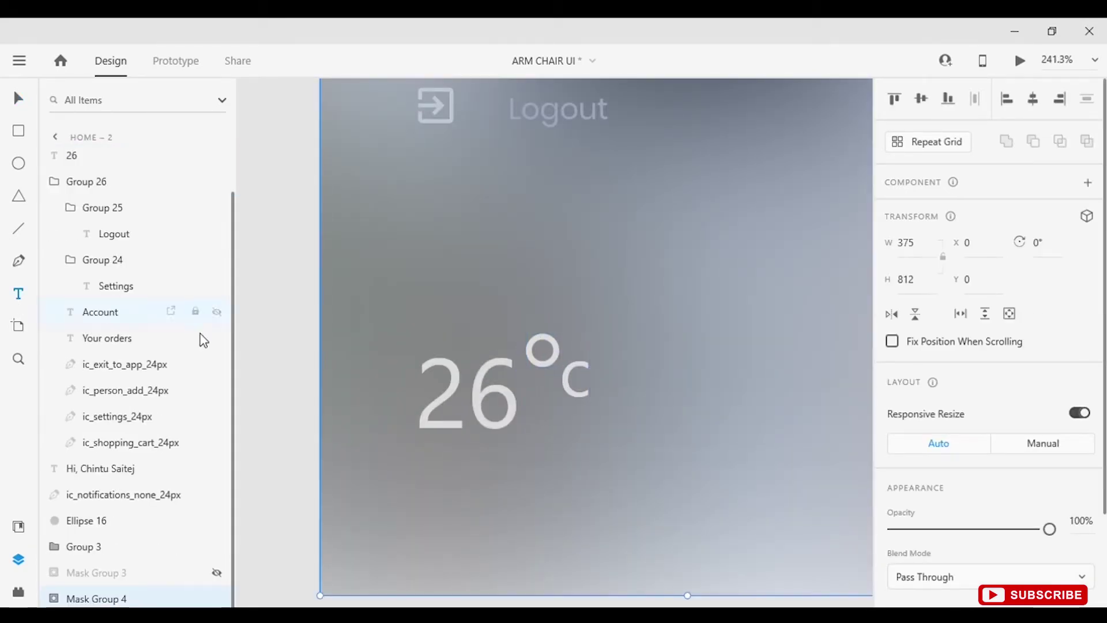
{"action": "left_click", "coordinate": [417, 479]}
{"action": "type", "text": "Party coll"}
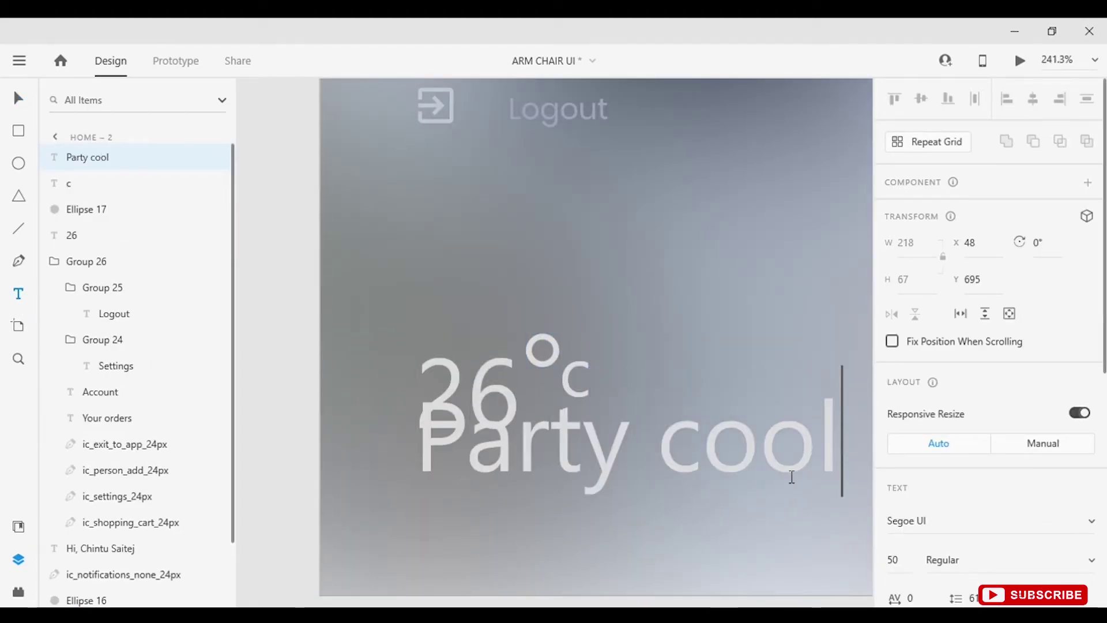
{"action": "key", "text": "Escape"}
{"action": "scroll", "coordinate": [980, 346], "scroll_direction": "down", "scroll_amount": 3}
{"action": "left_click", "coordinate": [896, 398]}
{"action": "type", "text": "15"}
{"action": "key", "text": "Tab"}
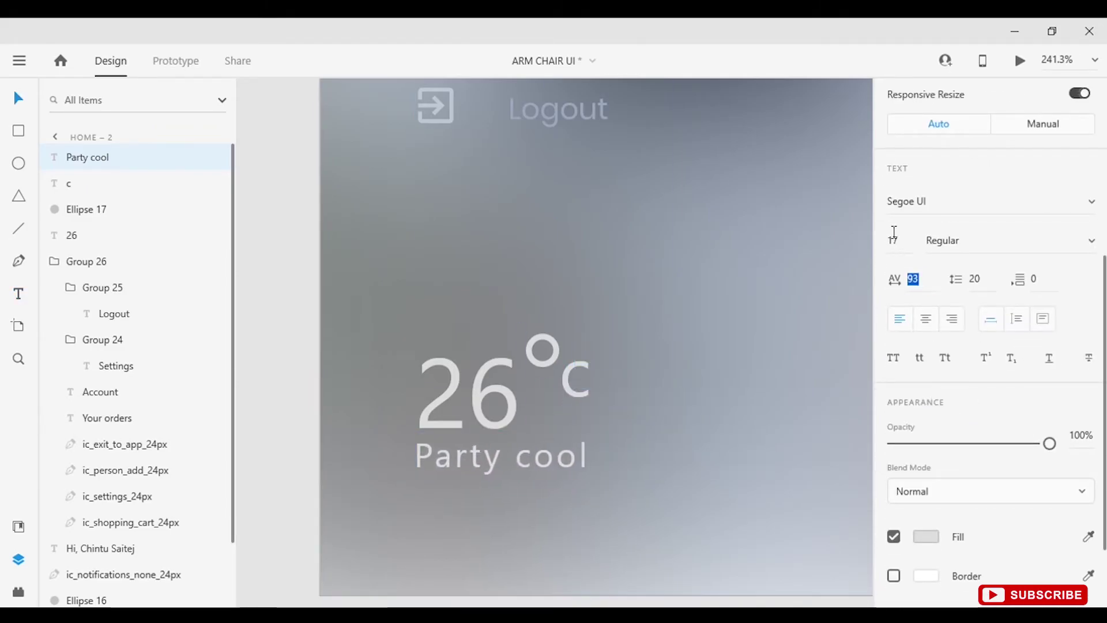
{"action": "left_click", "coordinate": [726, 354]}
Step: Apply a background blur to the pink notification dot on the bell icon
{"action": "scroll", "coordinate": [668, 382], "scroll_direction": "down", "scroll_amount": 5}
{"action": "left_click", "coordinate": [674, 531]}
{"action": "scroll", "coordinate": [675, 531], "scroll_direction": "up", "scroll_amount": 3}
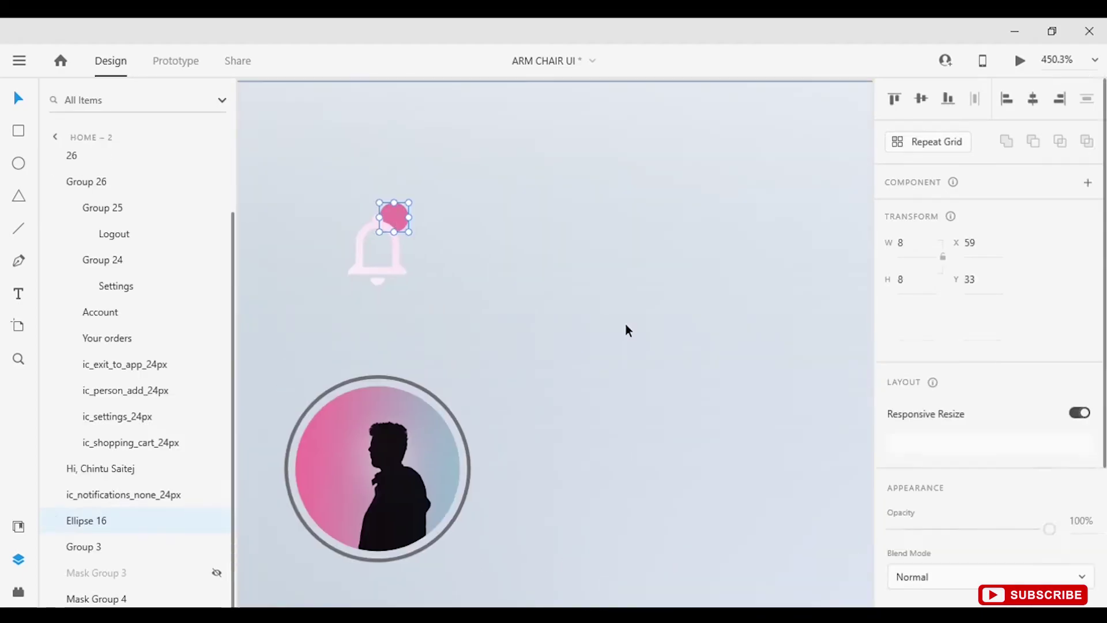
{"action": "scroll", "coordinate": [980, 346], "scroll_direction": "down", "scroll_amount": 3}
{"action": "left_click", "coordinate": [894, 543]}
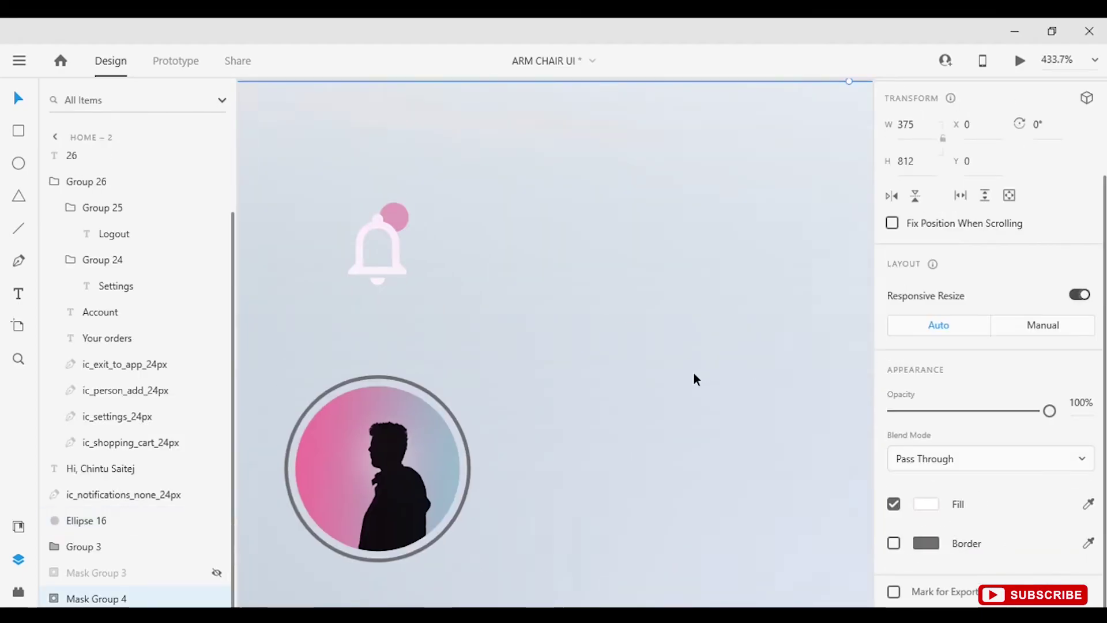
Step: Group the temperature elements together, and group the greeting, bell, notification dot and profile picture together
{"action": "scroll", "coordinate": [693, 371], "scroll_direction": "down", "scroll_amount": 5}
{"action": "left_click", "coordinate": [100, 235], "text": "shift"}
{"action": "key", "text": "ctrl+g"}
{"action": "left_click", "coordinate": [99, 210]}
{"action": "left_click", "coordinate": [111, 288], "text": "shift"}
{"action": "key", "text": "ctrl+g"}
Step: Unhide the home screen mask group, scale it to about 339 by 733, rotate it -9° and place it over the menu screen's right edge
{"action": "left_click", "coordinate": [217, 235]}
{"action": "left_click", "coordinate": [121, 237]}
{"action": "left_click_drag", "start_coordinate": [572, 398], "coordinate": [621, 458]}
{"action": "left_click_drag", "start_coordinate": [714, 254], "coordinate": [668, 203]}
{"action": "left_click_drag", "start_coordinate": [573, 300], "coordinate": [588, 279]}
{"action": "scroll", "coordinate": [588, 304], "scroll_direction": "up", "scroll_amount": 5}
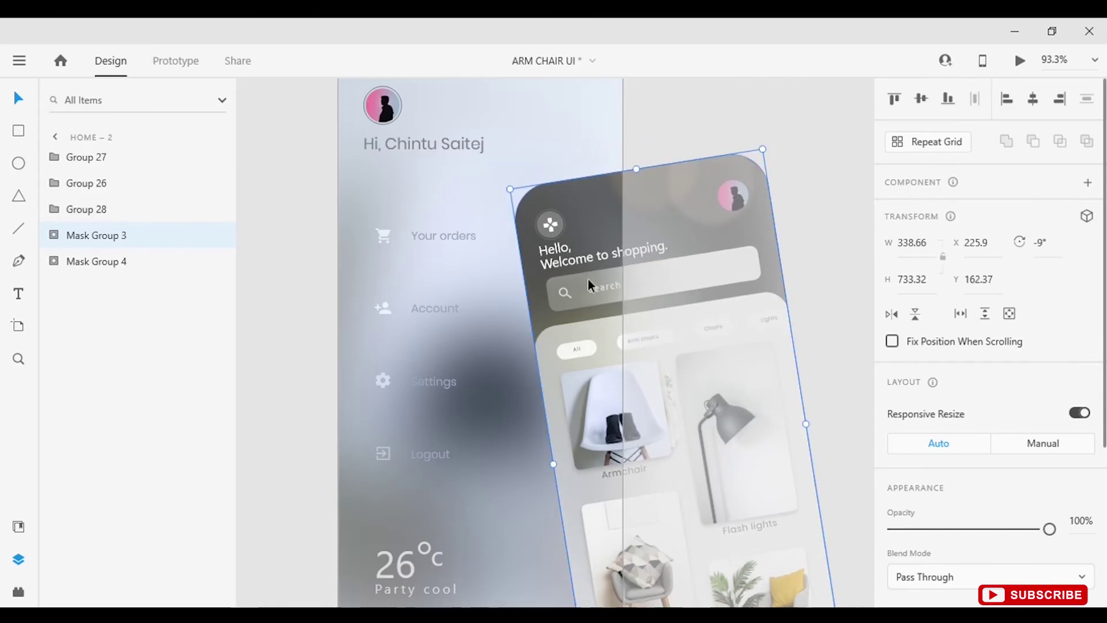
{"action": "left_click", "coordinate": [294, 274]}
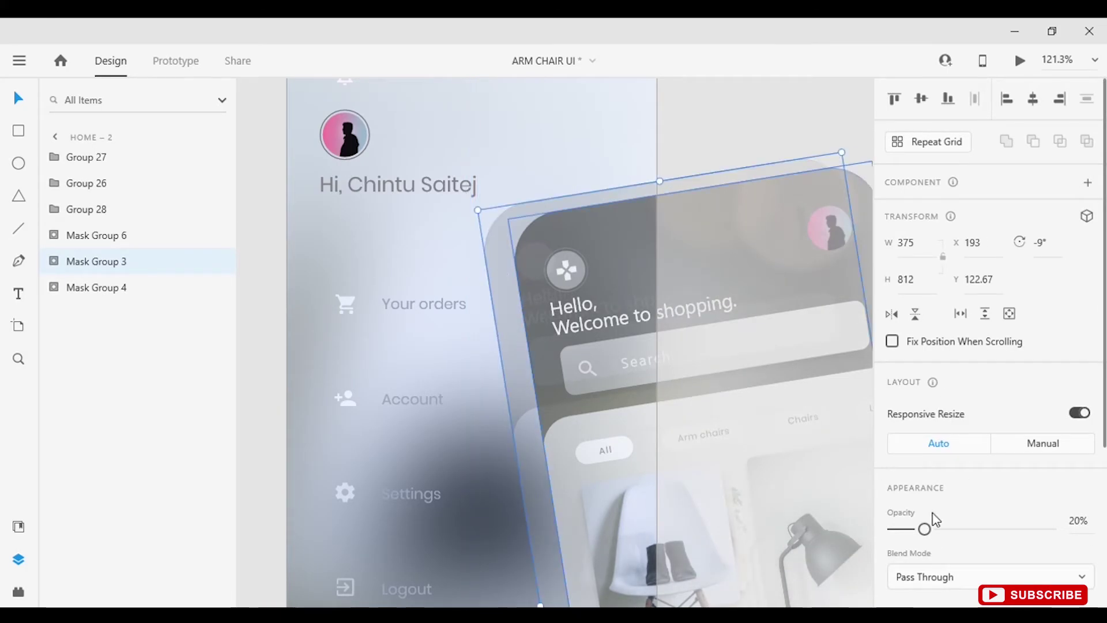
Step: Duplicate the 20% opacity home mockup and move the copy below it in the layer order
{"action": "left_click_drag", "start_coordinate": [924, 529], "coordinate": [897, 528]}
{"action": "key", "text": "ctrl+z"}
{"action": "key", "text": "ctrl+d"}
{"action": "left_click_drag", "start_coordinate": [101, 260], "coordinate": [101, 301]}
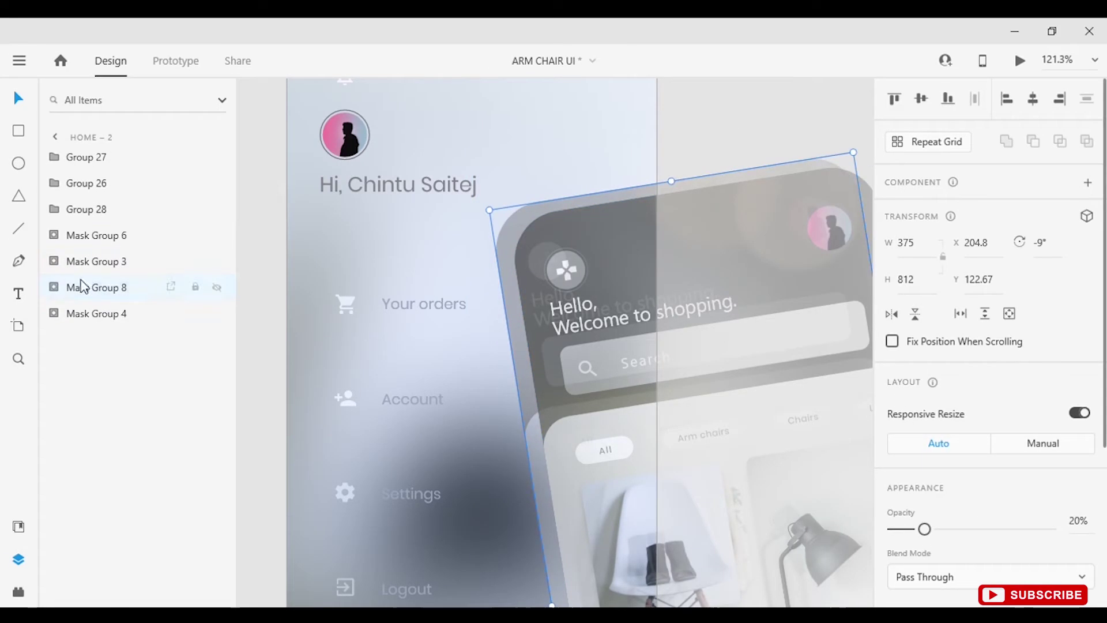
Step: Bring the duplicated faded mockup one level forward in the stacking order
{"action": "left_click_drag", "start_coordinate": [957, 533], "coordinate": [963, 529]}
{"action": "mouse_move", "coordinate": [593, 303]}
{"action": "left_mouse_down"}
{"action": "mouse_move", "coordinate": [576, 283]}
{"action": "mouse_move", "coordinate": [593, 313]}
{"action": "left_mouse_up"}
{"action": "key", "text": "ctrl+minus"}
{"action": "key", "text": "ctrl+minus"}
{"action": "left_click", "coordinate": [644, 298]}
{"action": "key", "text": "ctrl+]"}
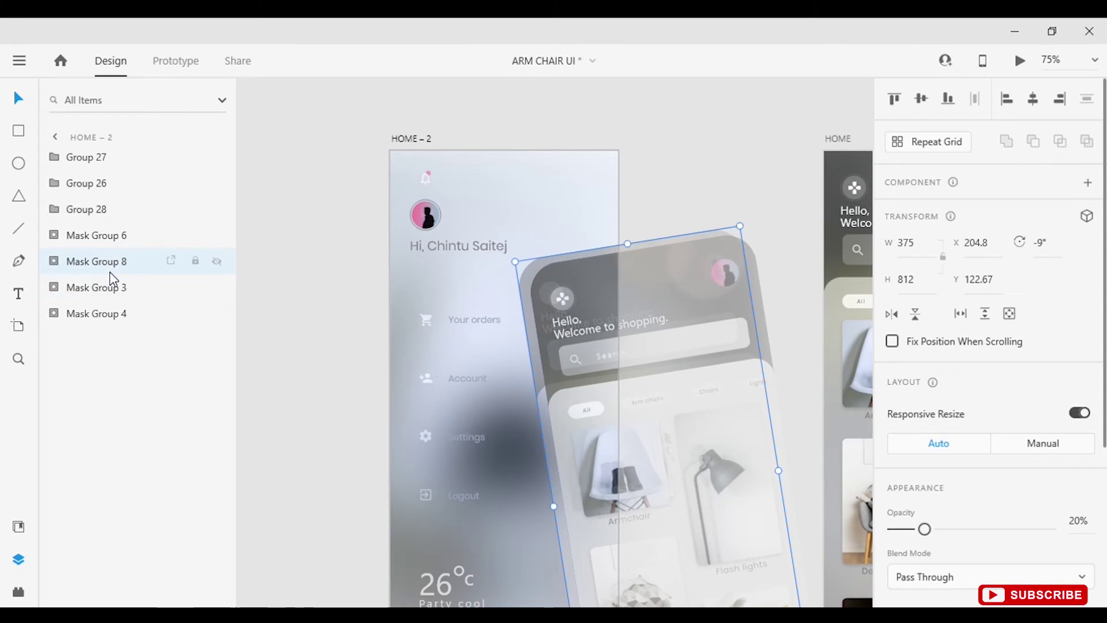
Step: Set the opacity of Mask Group 6 to 73% and of Mask Group 8 to 40%
{"action": "left_click", "coordinate": [221, 314]}
{"action": "left_click", "coordinate": [173, 235]}
{"action": "key", "text": "7"}
{"action": "key", "text": "3"}
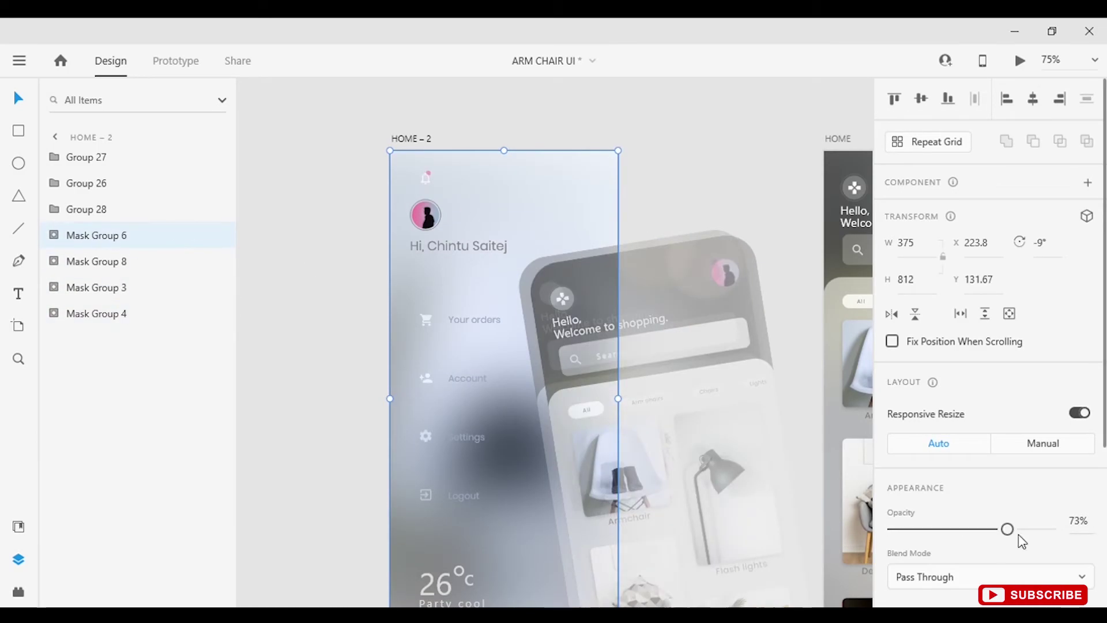
{"action": "left_click", "coordinate": [110, 261]}
{"action": "left_click_drag", "start_coordinate": [920, 529], "coordinate": [985, 529]}
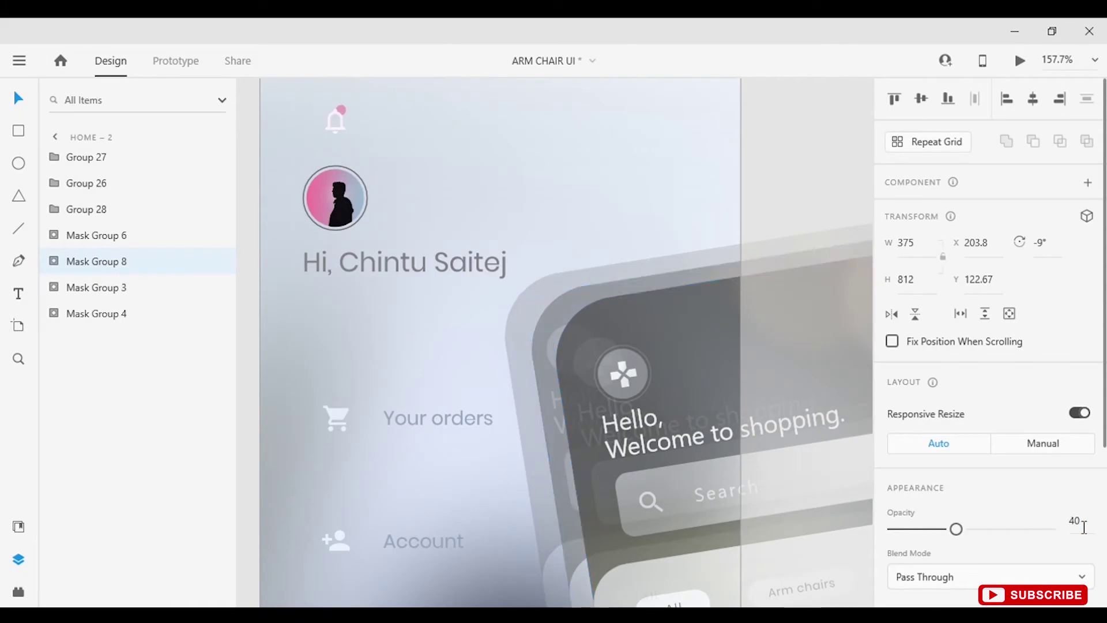
Step: Space the HOME – 2, HOME and HOME – 1 artboards evenly in one row and save the document
{"action": "left_click", "coordinate": [809, 209]}
{"action": "key", "text": "ctrl+0"}
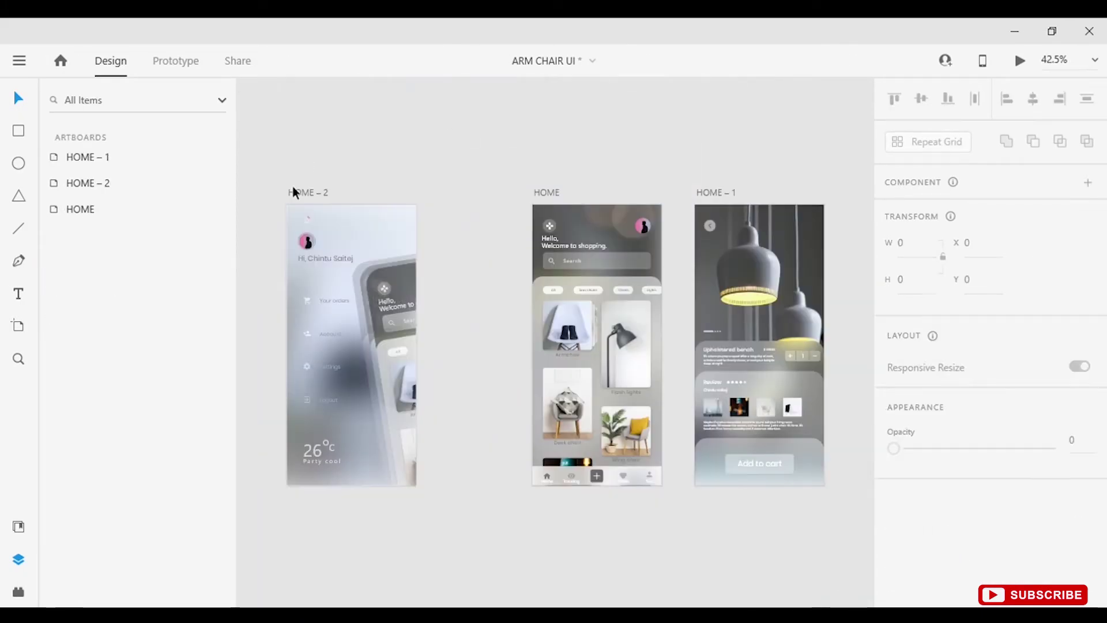
{"action": "left_click", "coordinate": [379, 191]}
{"action": "left_click", "coordinate": [371, 130]}
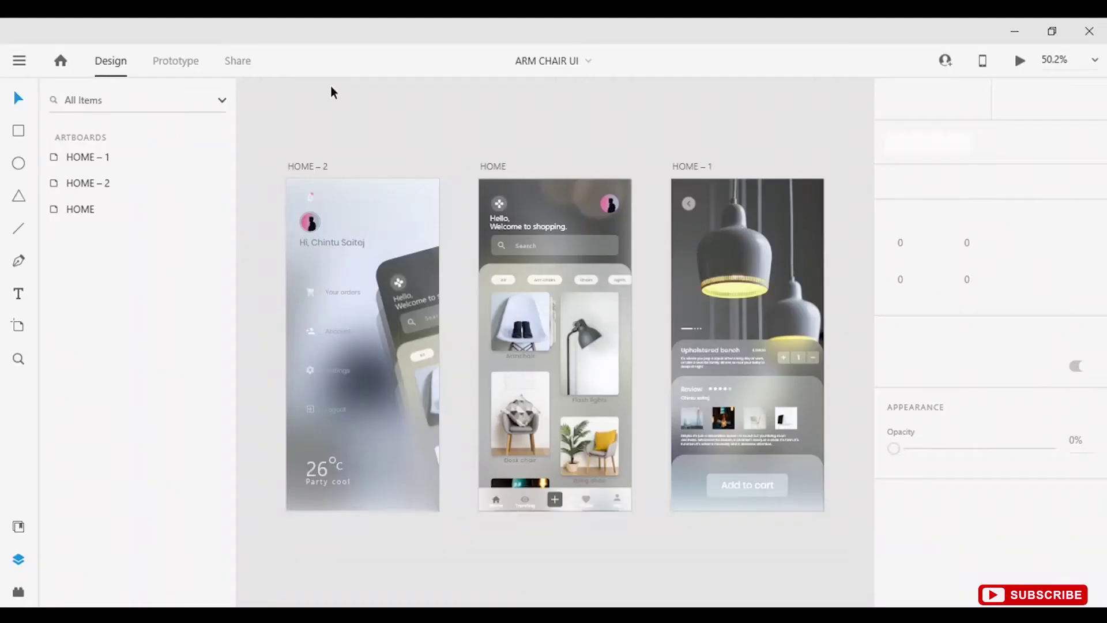
Step: Duplicate the HOME – 2 artboard below the row, name the copy "Animation" and duplicate it beside itself
{"action": "key", "text": "ctrl+d"}
{"action": "scroll", "coordinate": [329, 132], "scroll_direction": "down", "scroll_amount": 5}
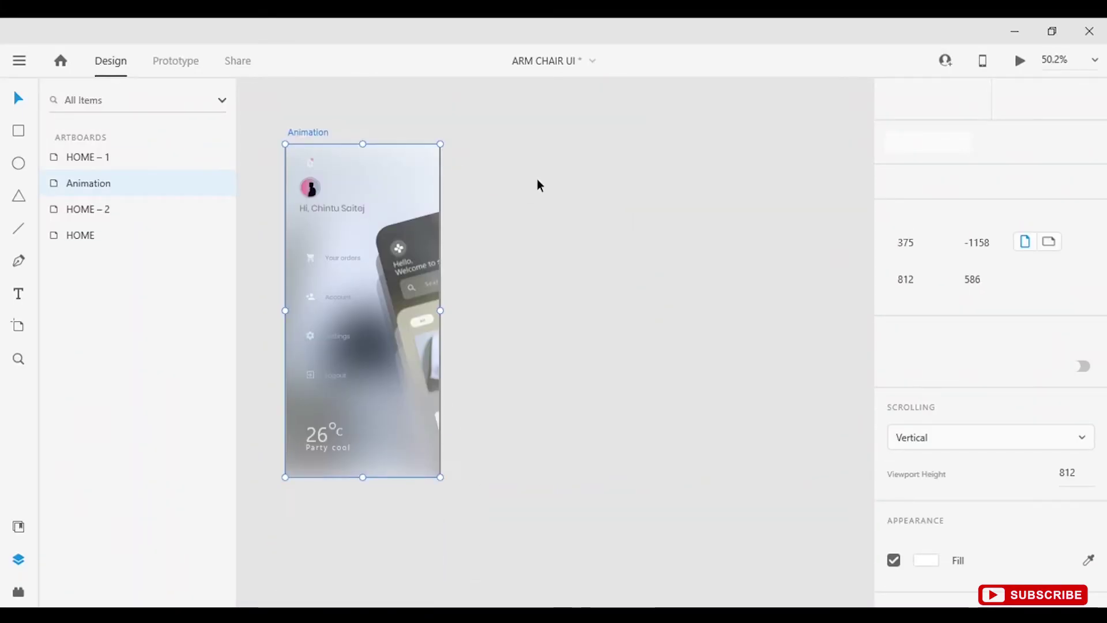
{"action": "key", "text": "Return"}
{"action": "key", "text": "ctrl+d"}
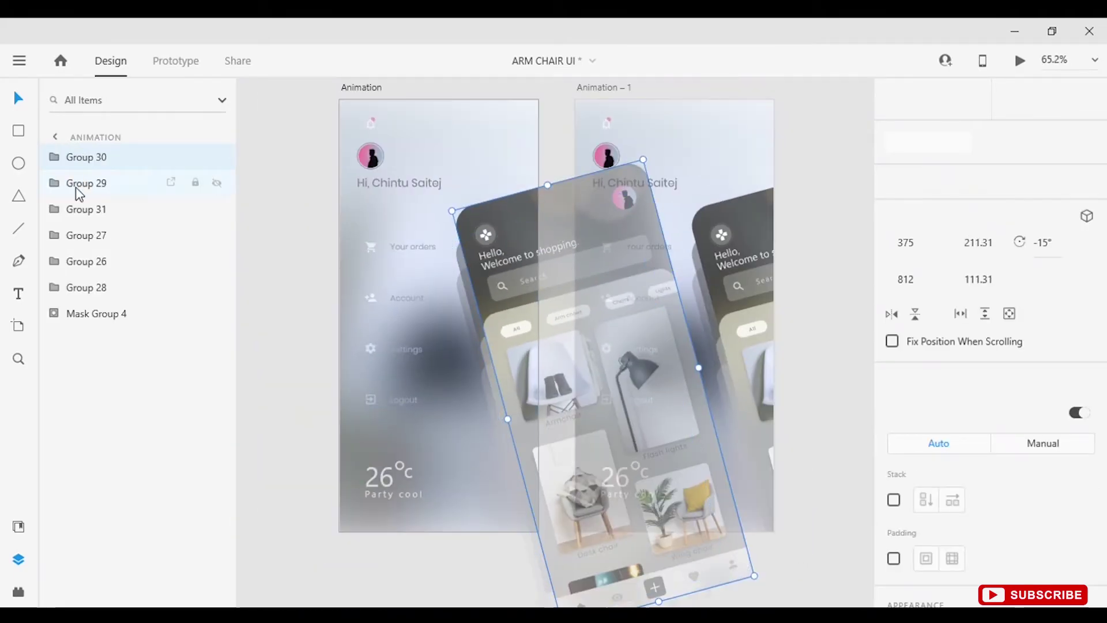
Step: Straighten the three mockup groups on the Animation artboard to 0° and position them at X 0 so they fill the artboard
{"action": "left_click", "coordinate": [87, 208], "text": "shift"}
{"action": "left_click", "coordinate": [979, 242]}
{"action": "type", "text": "0"}
{"action": "left_click", "coordinate": [980, 280]}
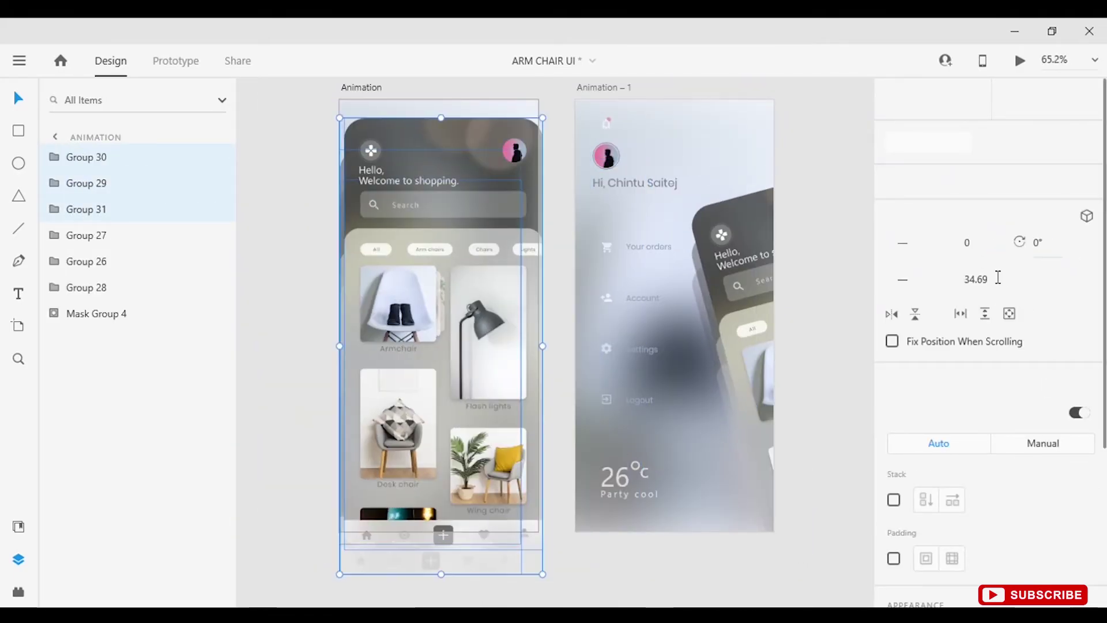
{"action": "left_click", "coordinate": [457, 247]}
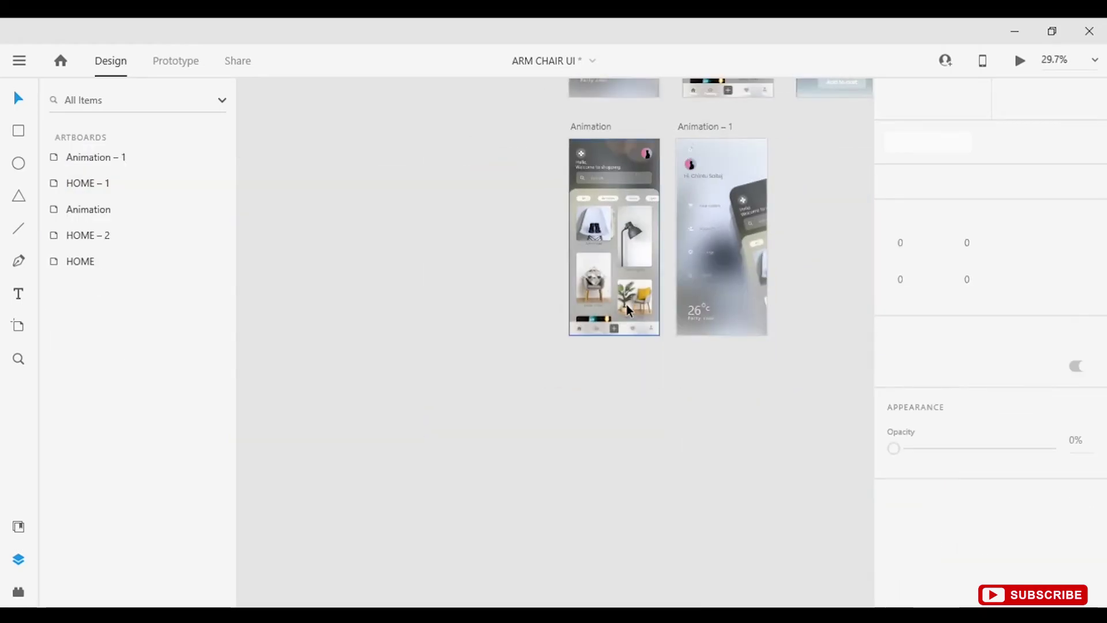
Step: Duplicate the Animation artboard after Animation – 1 and wire Animation to Animation – 1 in prototype mode
{"action": "key", "text": "ctrl+d"}
{"action": "key", "text": "ctrl+Tab"}
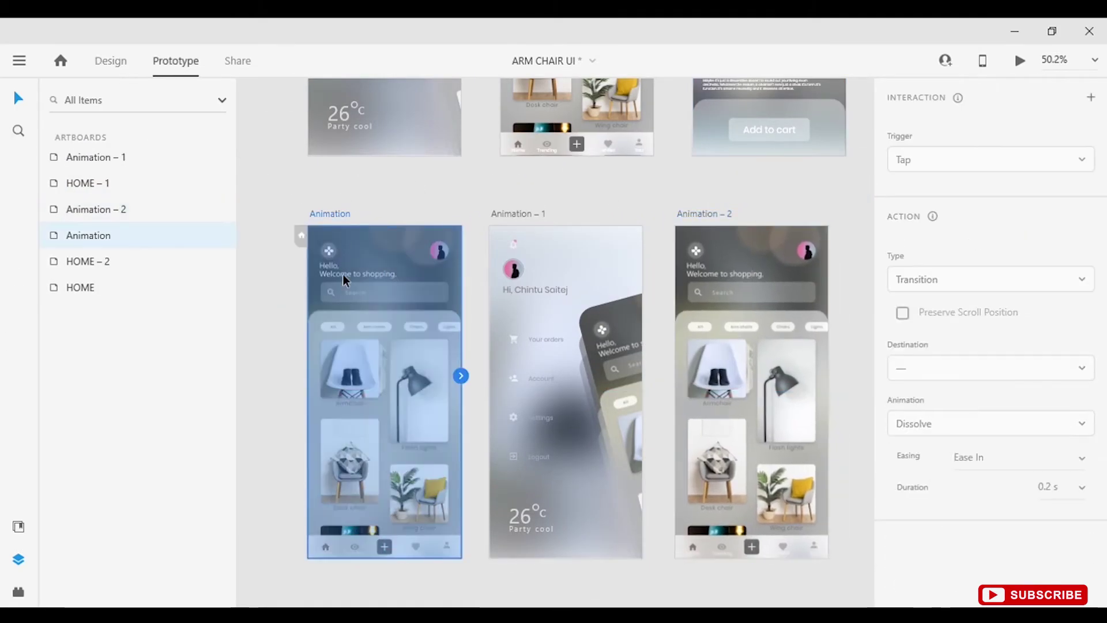
{"action": "scroll", "coordinate": [469, 257], "scroll_direction": "left", "scroll_amount": 5}
{"action": "left_click_drag", "start_coordinate": [428, 243], "coordinate": [787, 387]}
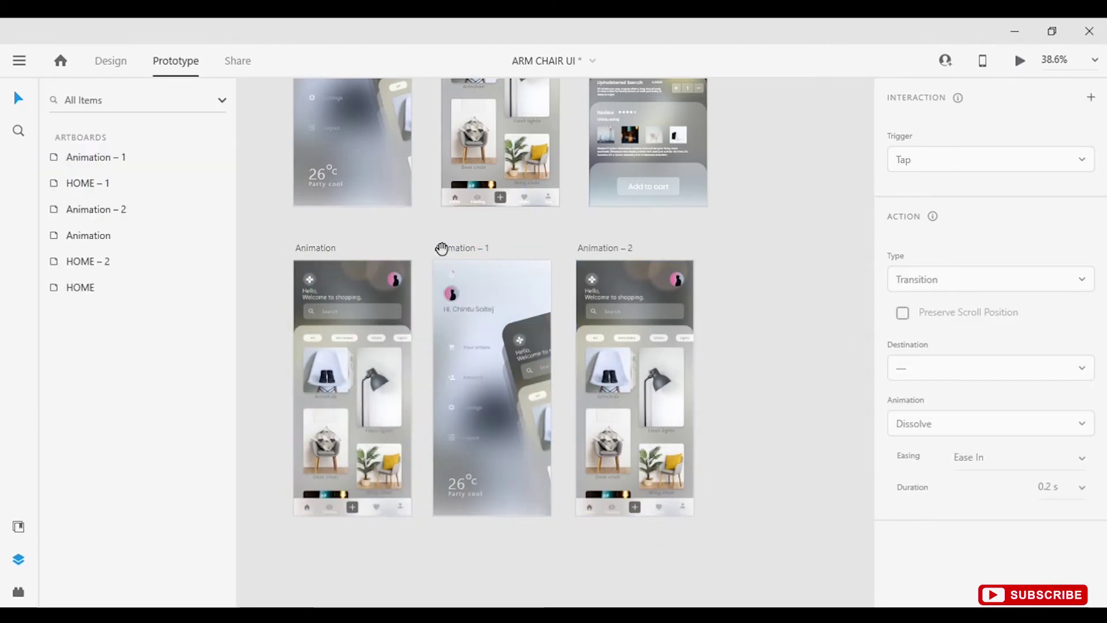
Step: Place a copy of the Animation artboard before it and cover the copy with a background-blurred circle about 1108 px high
{"action": "key", "text": "ctrl+Tab"}
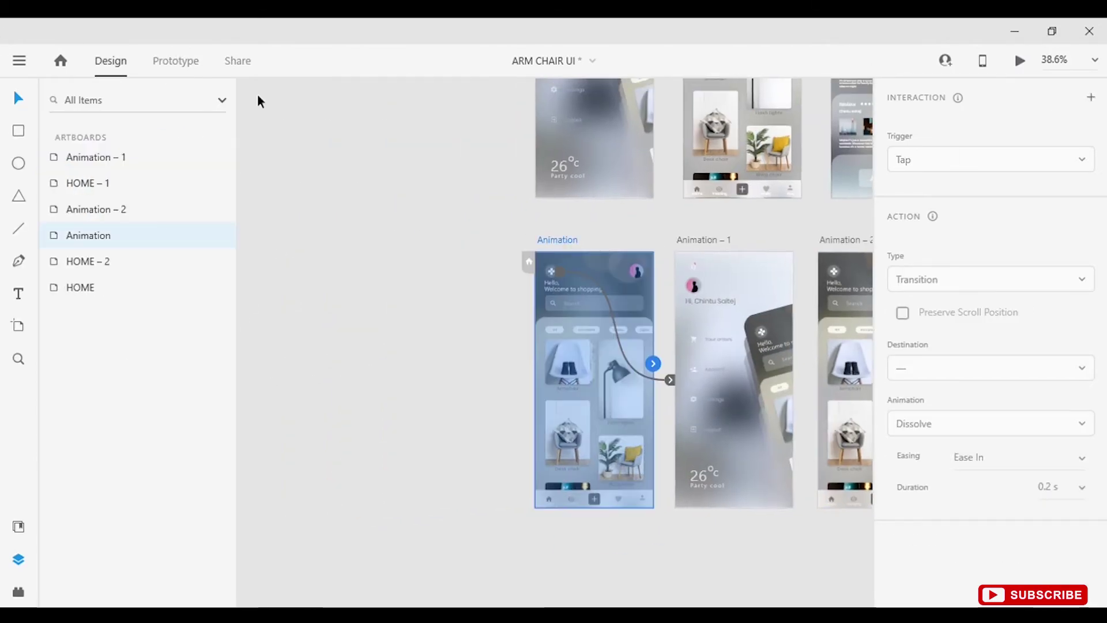
{"action": "left_click_drag", "start_coordinate": [555, 240], "coordinate": [398, 239]}
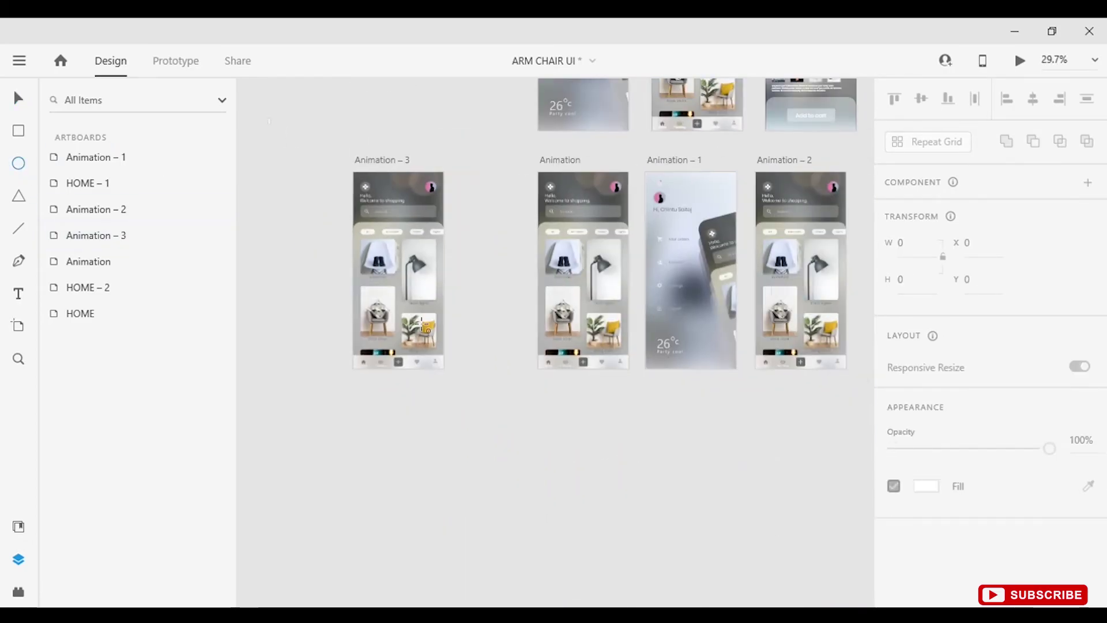
{"action": "key", "text": "e"}
{"action": "left_click_drag", "start_coordinate": [534, 385], "coordinate": [267, 117]}
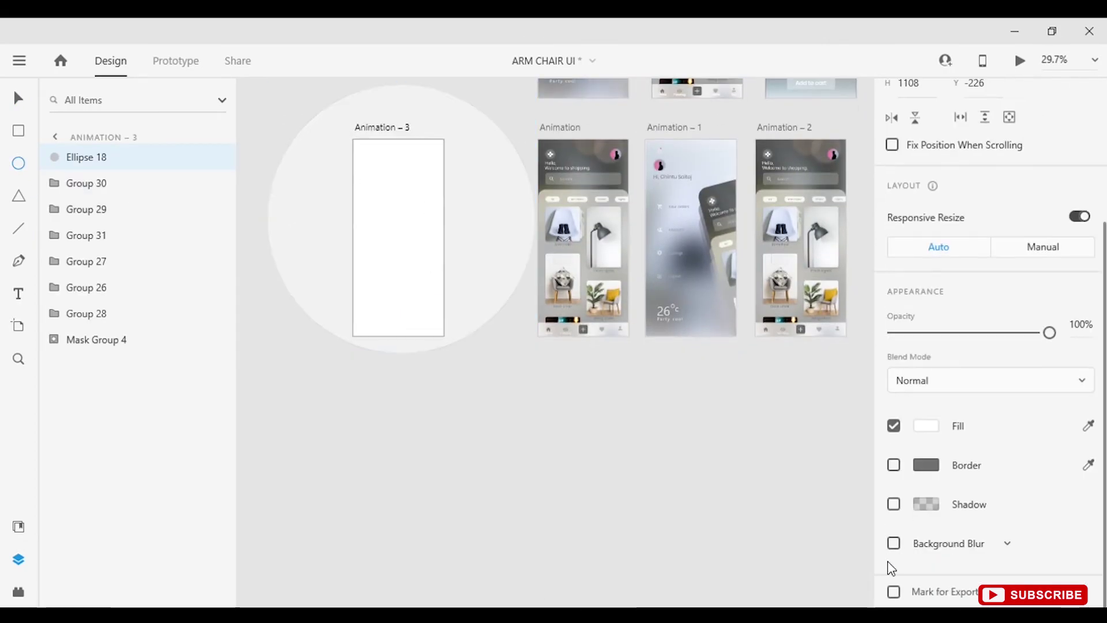
{"action": "left_click", "coordinate": [893, 542]}
{"action": "left_click_drag", "start_coordinate": [939, 544], "coordinate": [972, 574]}
{"action": "left_click", "coordinate": [395, 244]}
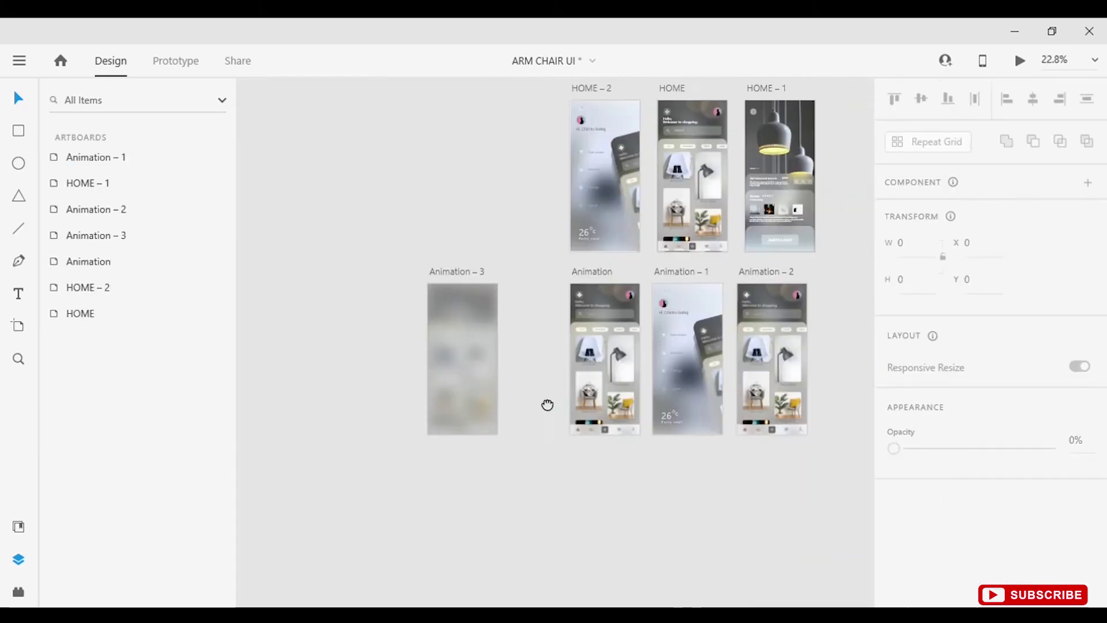
Step: Shift the Animation – 3 and Animation artboards along the row to adjust the spacing between them
{"action": "left_click", "coordinate": [607, 293]}
{"action": "left_click_drag", "start_coordinate": [444, 274], "coordinate": [366, 274]}
{"action": "left_click_drag", "start_coordinate": [570, 275], "coordinate": [527, 279]}
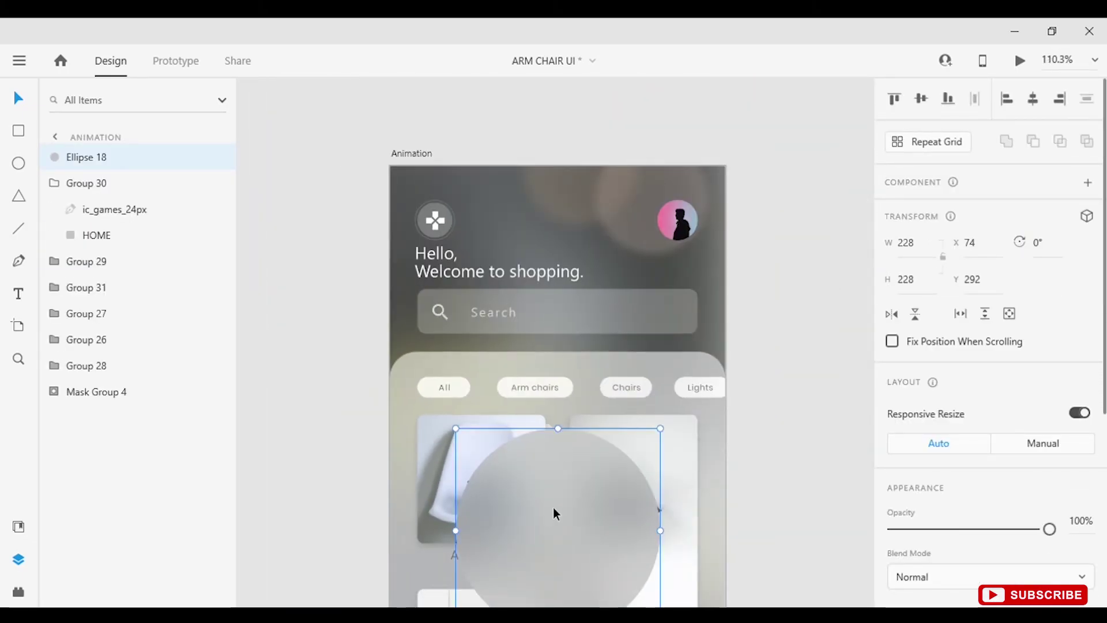
Step: Move the blurred circle on the Animation artboard up over the header and shrink it to a tiny dot
{"action": "left_click_drag", "start_coordinate": [552, 507], "coordinate": [456, 219]}
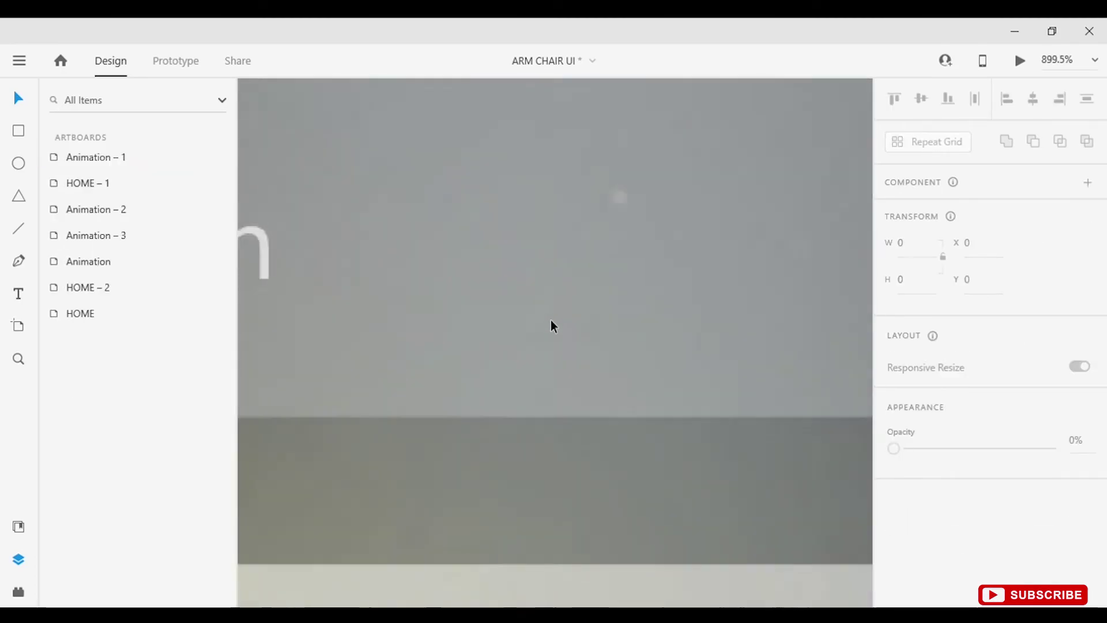
{"action": "scroll", "coordinate": [551, 326], "scroll_direction": "up", "scroll_amount": 2}
{"action": "left_click", "coordinate": [642, 160]}
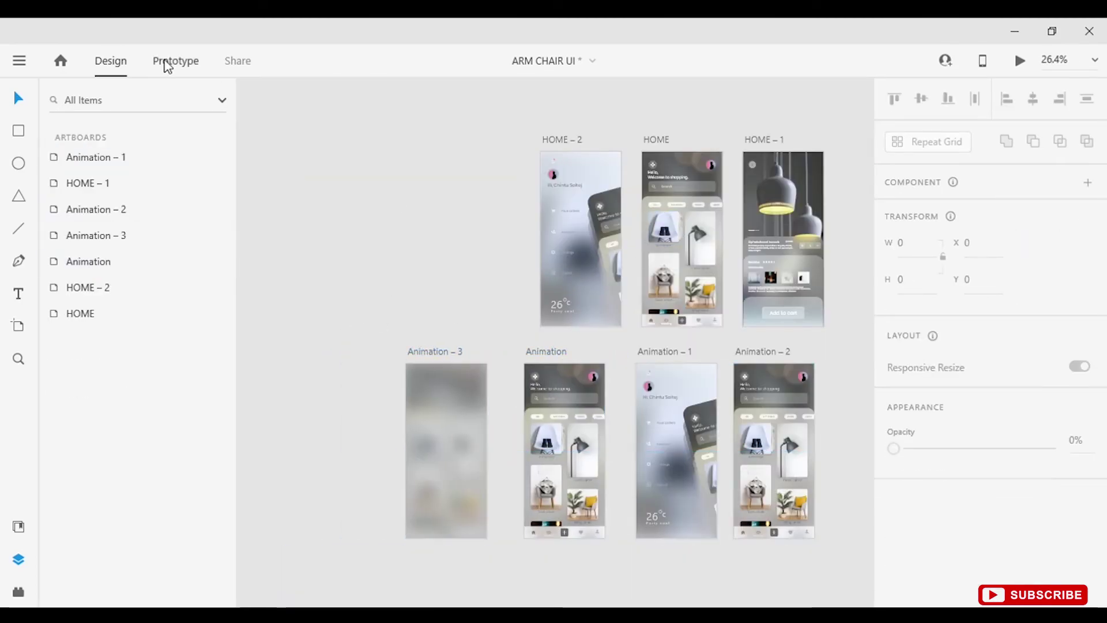
Step: Open prototype mode for the Animation – 3 artboard, and copy the HOME artboard to the end of the animation row
{"action": "left_click", "coordinate": [175, 61]}
{"action": "left_click", "coordinate": [472, 455]}
{"action": "key", "text": "Escape"}
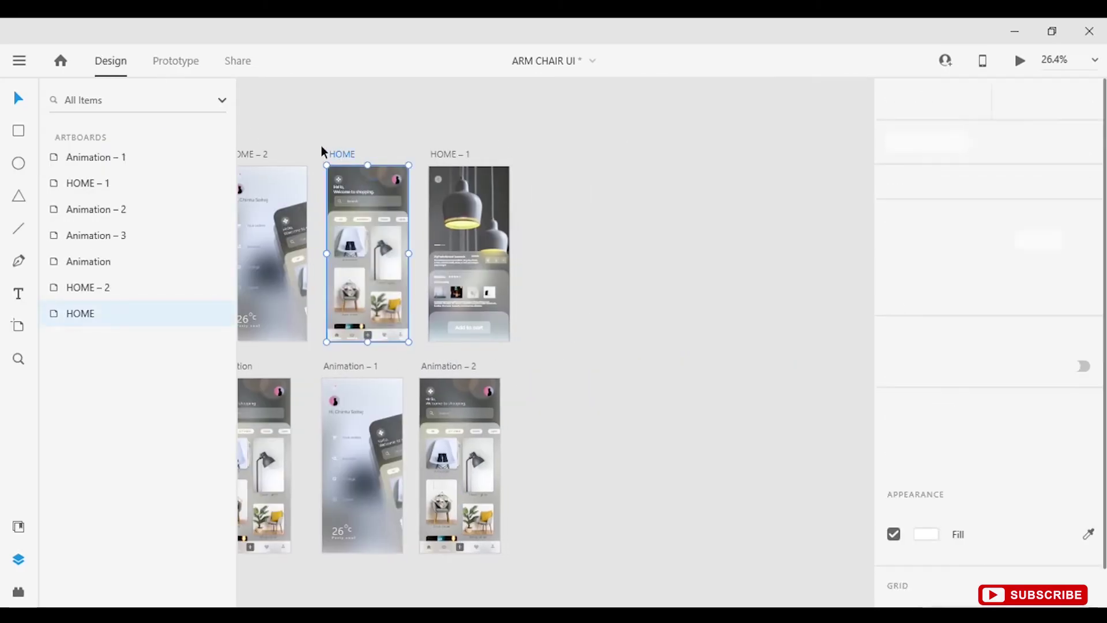
{"action": "left_click_drag", "start_coordinate": [321, 147], "coordinate": [556, 374]}
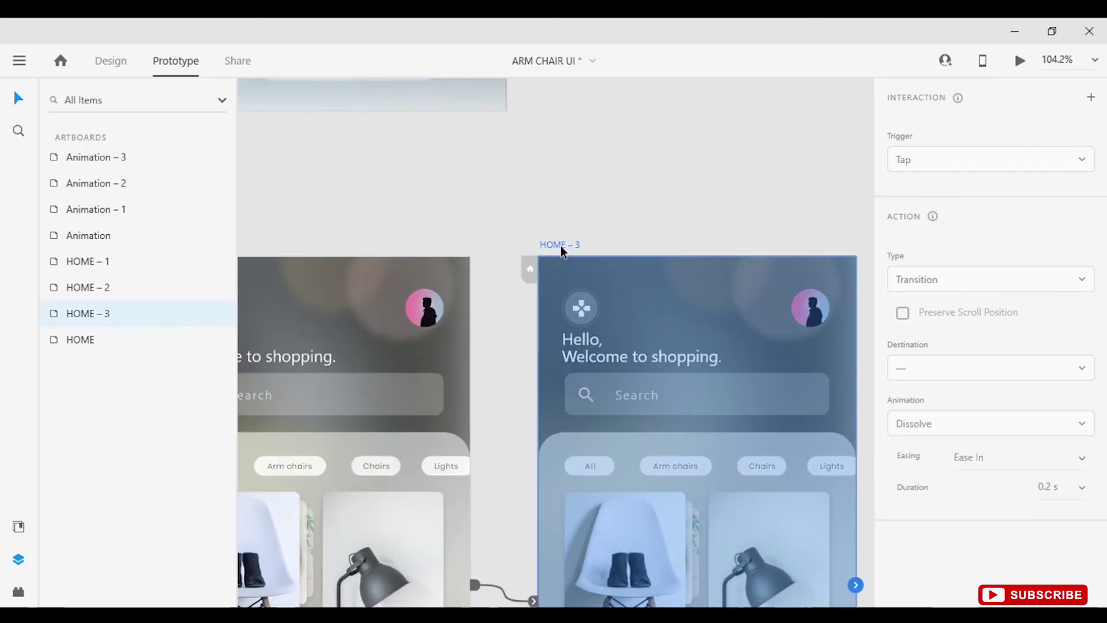
Step: Rename the HOME – 3 artboard as ANIMATION 2-1 and group all of its product cards together
{"action": "double_click", "coordinate": [560, 245]}
{"action": "type", "text": "ANIMATION 2"}
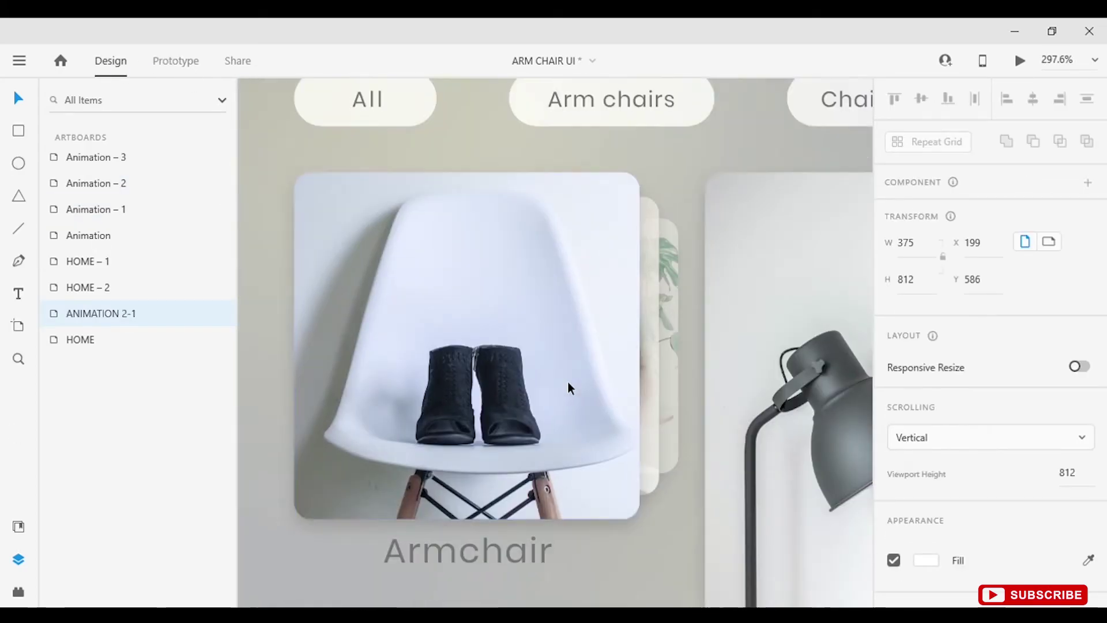
{"action": "left_click", "coordinate": [667, 439]}
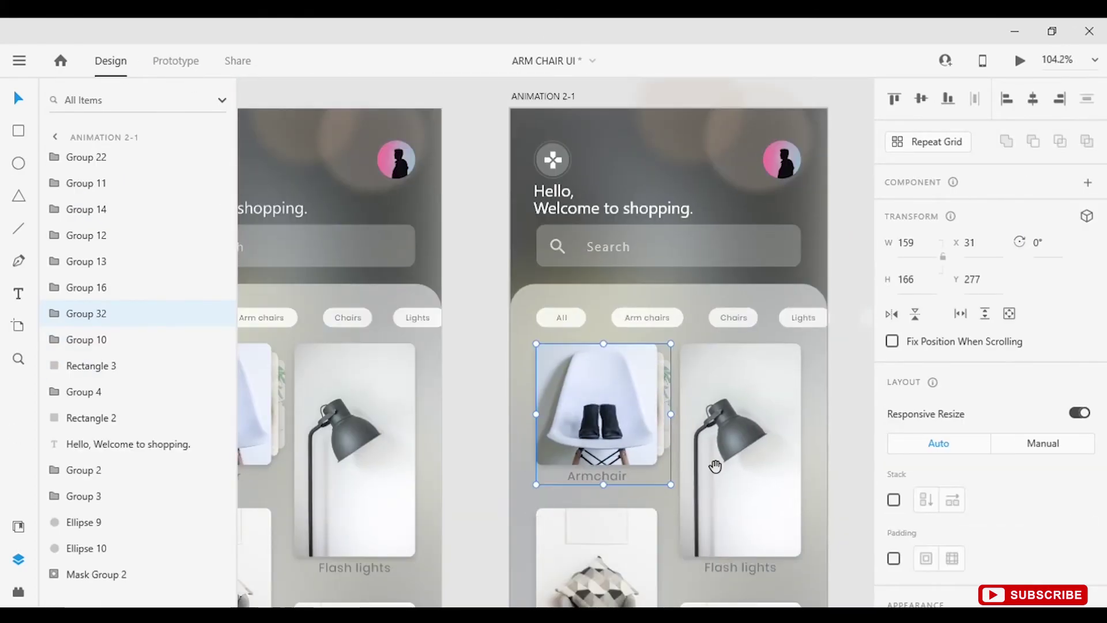
{"action": "scroll", "coordinate": [715, 466], "scroll_direction": "down", "scroll_amount": 3}
{"action": "left_click_drag", "start_coordinate": [697, 386], "coordinate": [692, 556]}
{"action": "key", "text": "ctrl+g"}
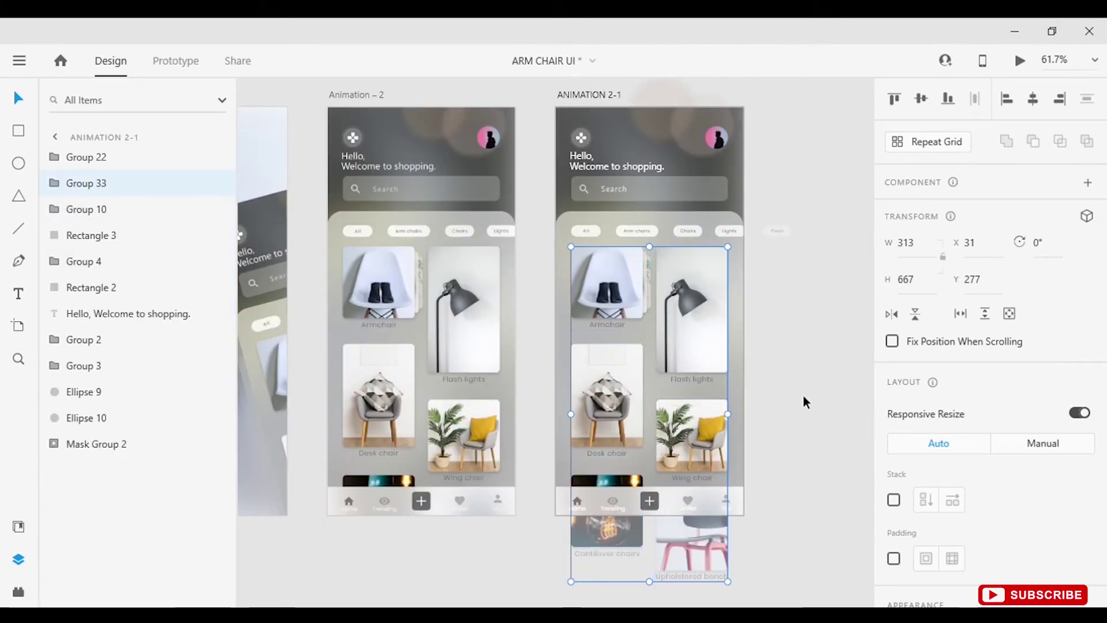
Step: Place a copy of the rounded content panel above the grouped product cards and mask the cards with it
{"action": "left_click_drag", "start_coordinate": [115, 209], "coordinate": [114, 181]}
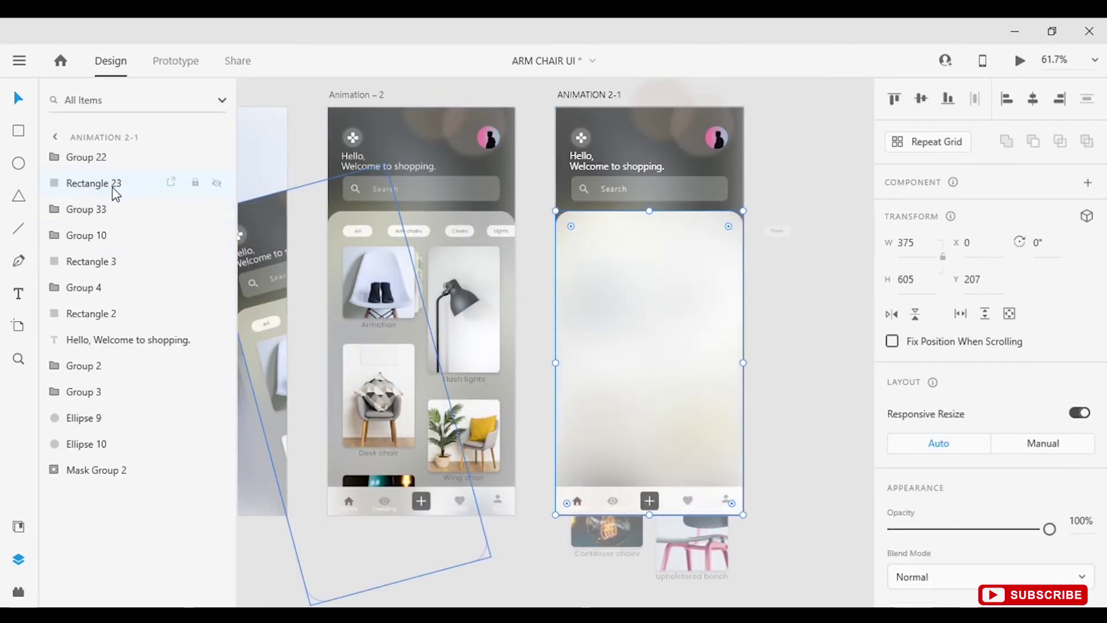
{"action": "left_click", "coordinate": [111, 209], "text": "shift"}
{"action": "key", "text": "ctrl+shift+m"}
{"action": "left_click", "coordinate": [744, 284]}
Step: Duplicate the ANIMATION 2-1 artboard beside it and raise the category chips layer above the masked product cards
{"action": "left_click", "coordinate": [511, 136]}
{"action": "key", "text": "ctrl+d"}
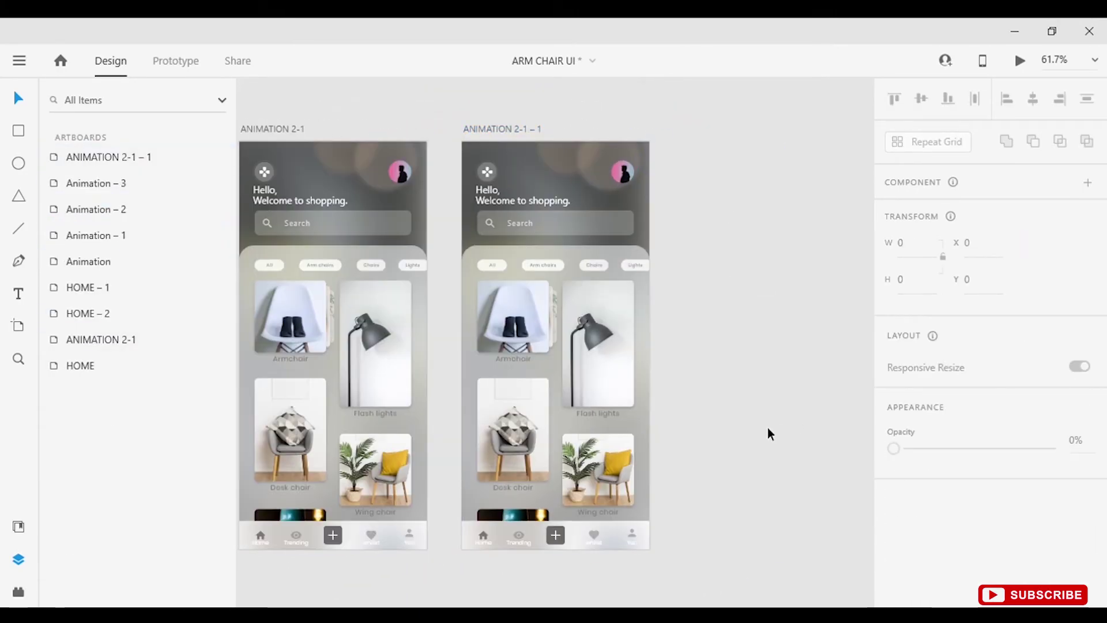
{"action": "left_click", "coordinate": [600, 375]}
{"action": "left_click", "coordinate": [216, 158]}
{"action": "left_click", "coordinate": [54, 157]}
{"action": "left_click_drag", "start_coordinate": [121, 198], "coordinate": [115, 176]}
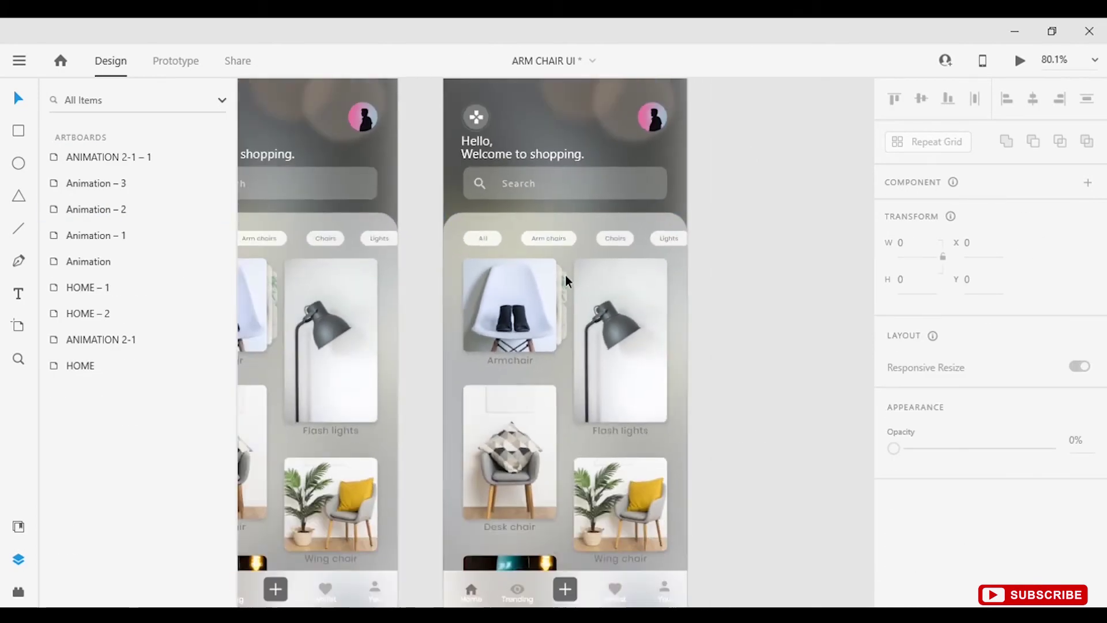
Step: In ANIMATION 2-1 – 1, move the masked card group up to Y 73 so the lowest product cards sit above the navigation bar
{"action": "left_click", "coordinate": [604, 321]}
{"action": "double_click", "coordinate": [605, 321]}
{"action": "left_click_drag", "start_coordinate": [605, 320], "coordinate": [593, 264]}
{"action": "left_click", "coordinate": [595, 562]}
{"action": "scroll", "coordinate": [595, 569], "scroll_direction": "up", "scroll_amount": 4}
{"action": "left_click", "coordinate": [519, 485]}
{"action": "double_click", "coordinate": [519, 484]}
{"action": "left_click", "coordinate": [512, 547]}
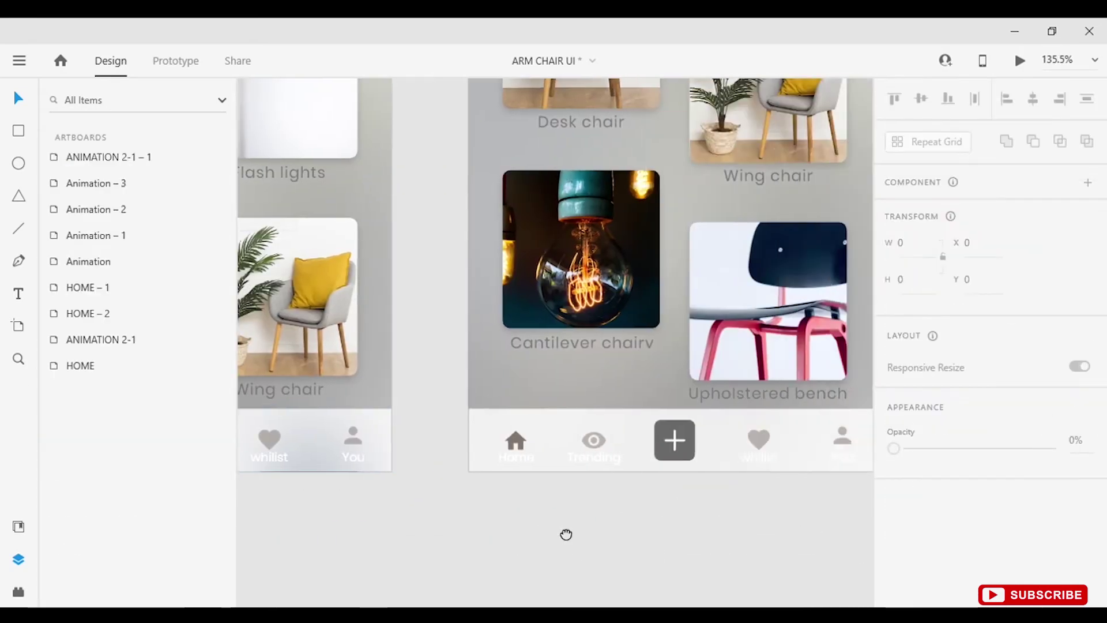
{"action": "left_click_drag", "start_coordinate": [566, 531], "coordinate": [461, 534]}
{"action": "left_click_drag", "start_coordinate": [664, 99], "coordinate": [665, 314]}
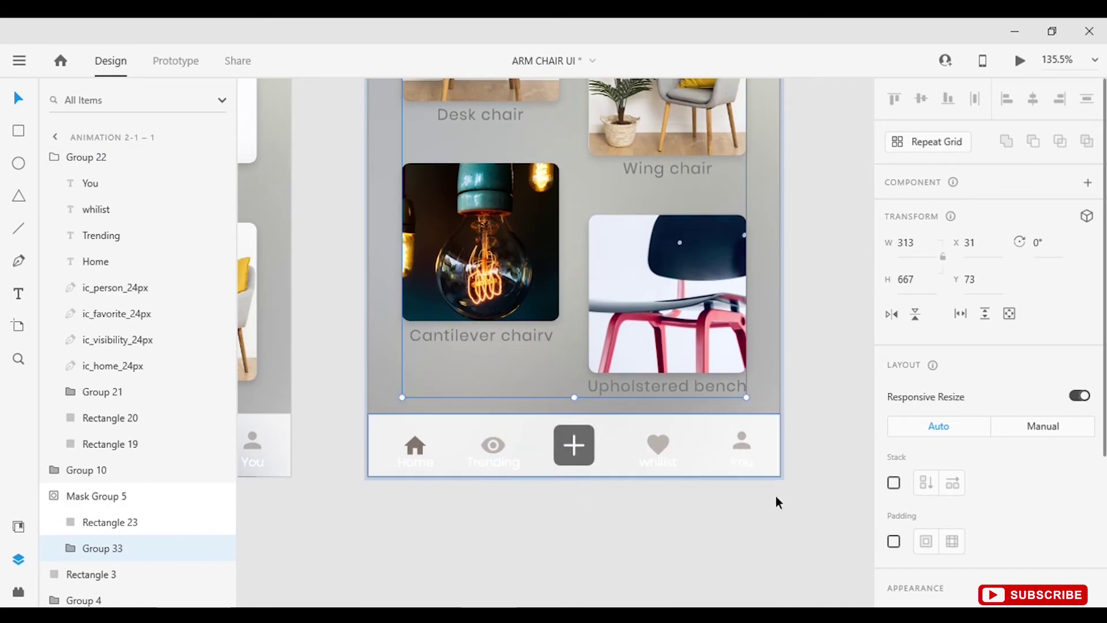
Step: Link the content panel of ANIMATION 2-1 to ANIMATION 2-1 – 1 with a tap-triggered, 0.8 s Ease In-Out auto-animate
{"action": "left_click", "coordinate": [175, 61]}
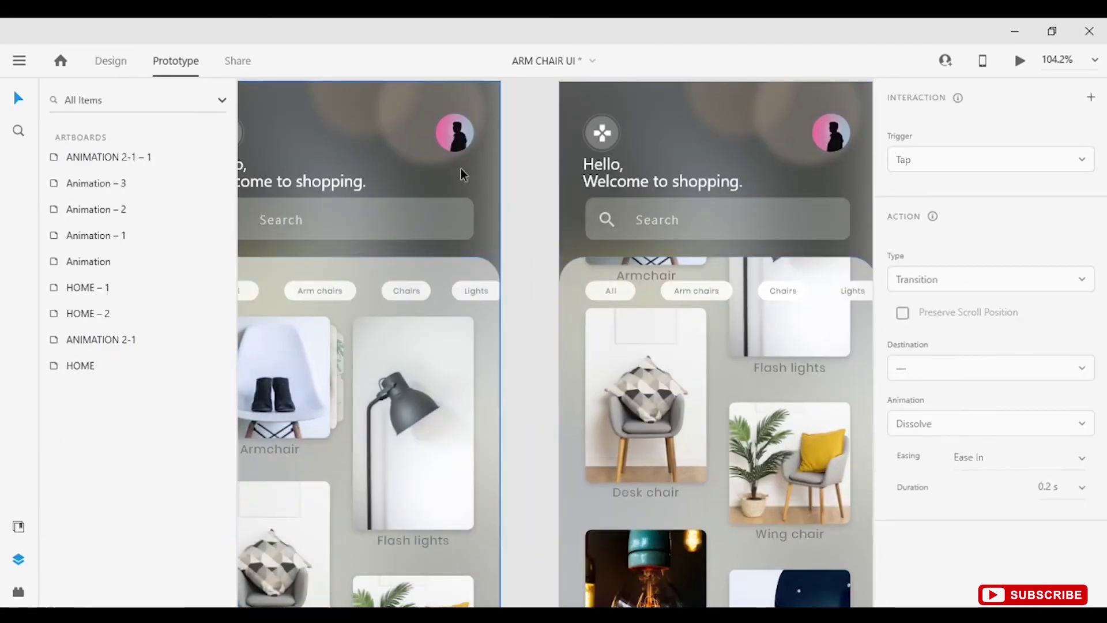
{"action": "left_click", "coordinate": [459, 168]}
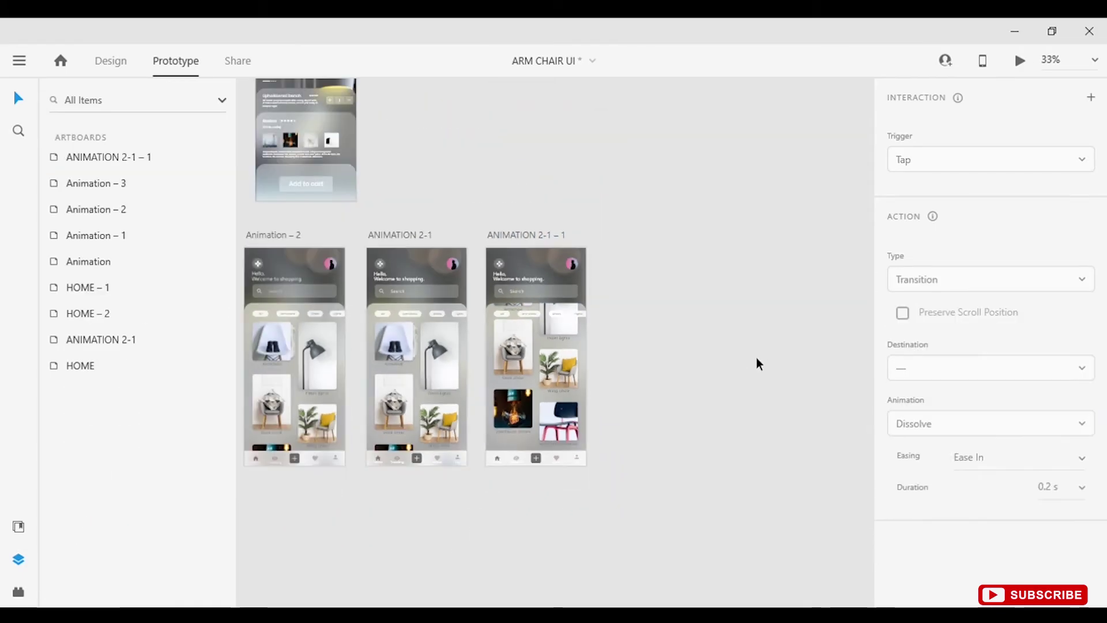
Step: Place a copy of the ANIMATION 2-1 artboard below the row and duplicate that copy beside it
{"action": "left_click", "coordinate": [524, 233]}
{"action": "key", "text": "ctrl+1"}
{"action": "left_click", "coordinate": [396, 234]}
{"action": "left_click_drag", "start_coordinate": [396, 234], "coordinate": [385, 476]}
{"action": "scroll", "coordinate": [423, 430], "scroll_direction": "up", "scroll_amount": 5}
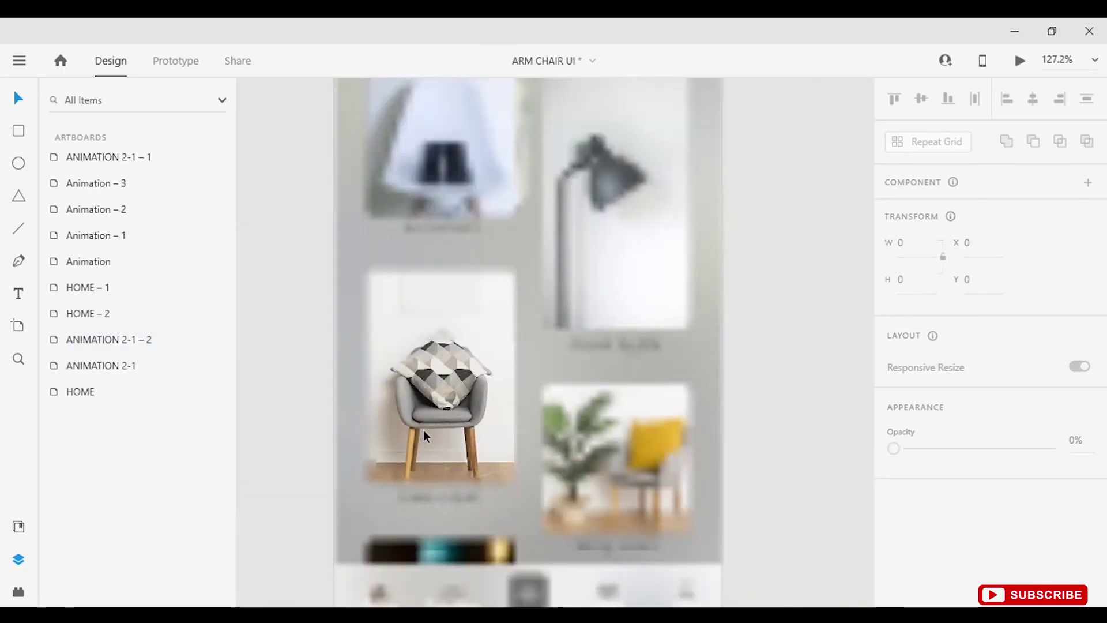
{"action": "scroll", "coordinate": [429, 365], "scroll_direction": "down", "scroll_amount": 3}
{"action": "left_click", "coordinate": [380, 148]}
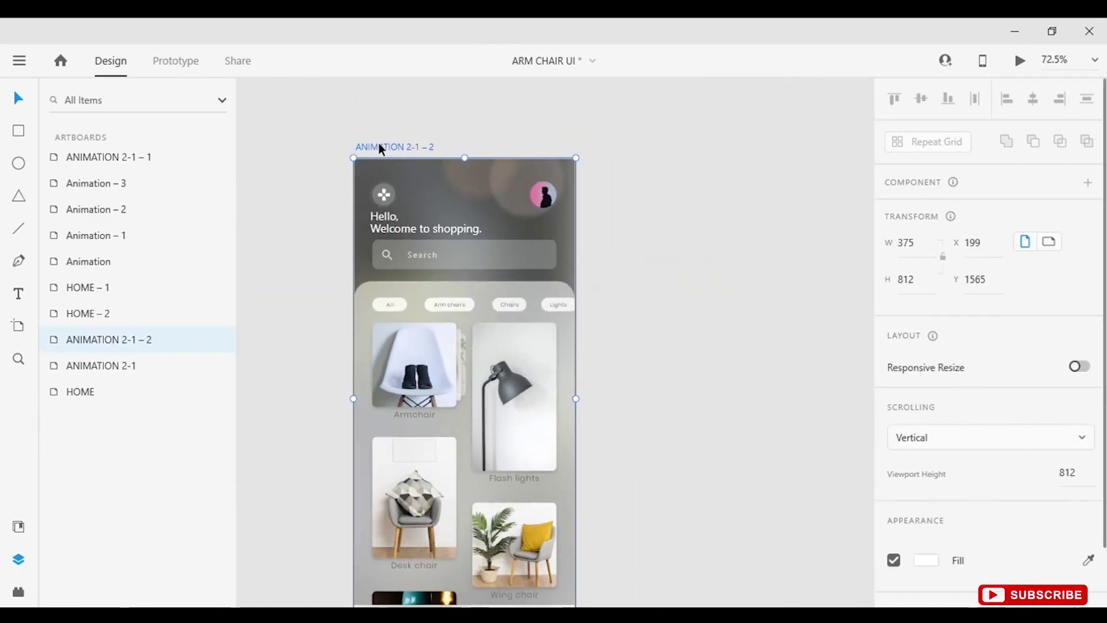
{"action": "key", "text": "ctrl+d"}
{"action": "left_click", "coordinate": [376, 326]}
{"action": "left_click", "coordinate": [507, 257]}
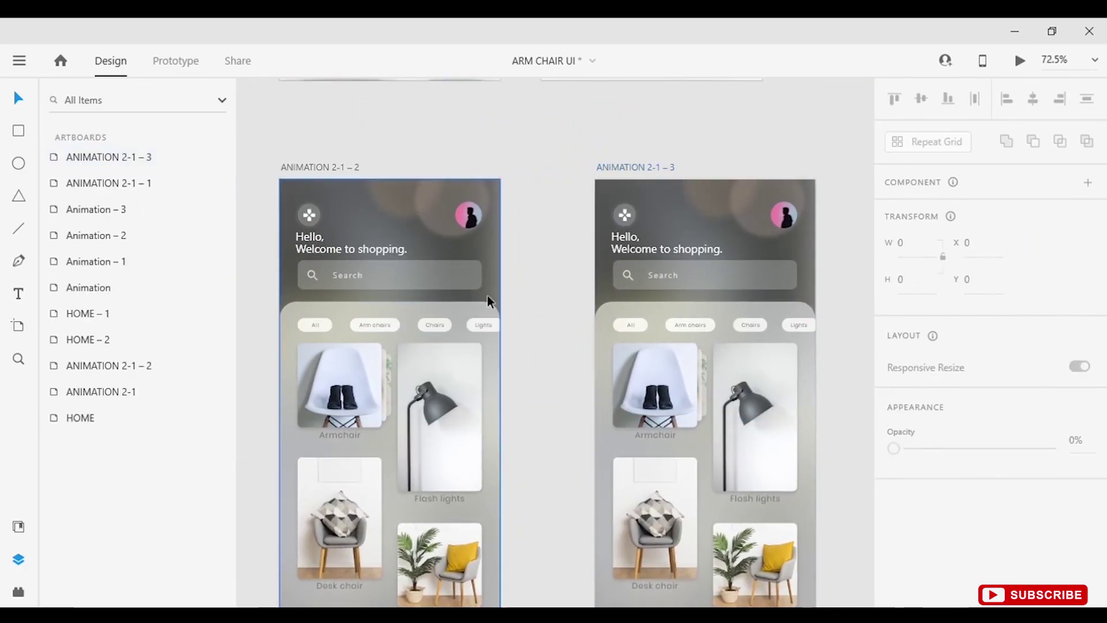
Step: Link the category chips row and its All chip in ANIMATION 2-1 – 2 to the ANIMATION 2-1 – 3 artboard
{"action": "key", "text": "ctrl+2"}
{"action": "left_click", "coordinate": [552, 325]}
{"action": "left_click_drag", "start_coordinate": [557, 324], "coordinate": [635, 322]}
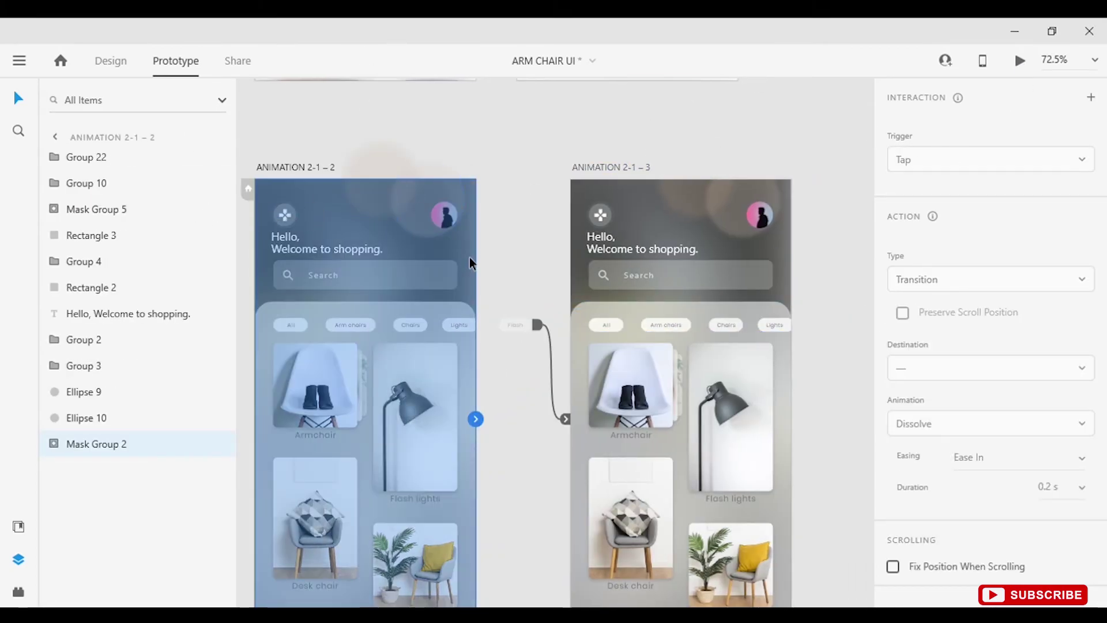
{"action": "left_click", "coordinate": [350, 167]}
{"action": "left_click", "coordinate": [539, 329]}
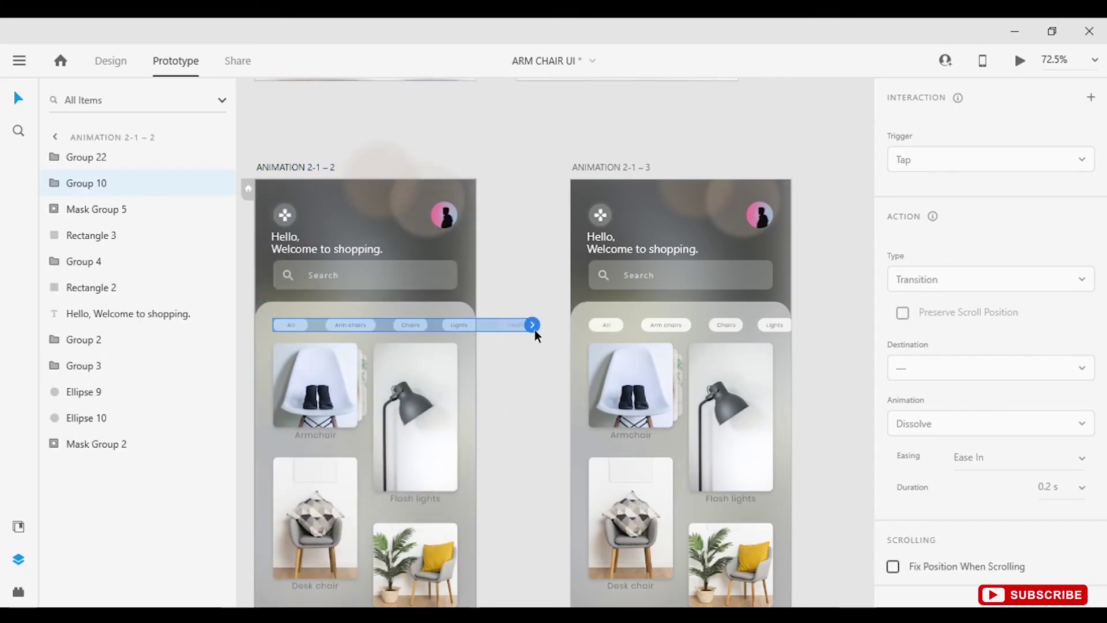
{"action": "double_click", "coordinate": [293, 324]}
{"action": "left_click", "coordinate": [323, 242]}
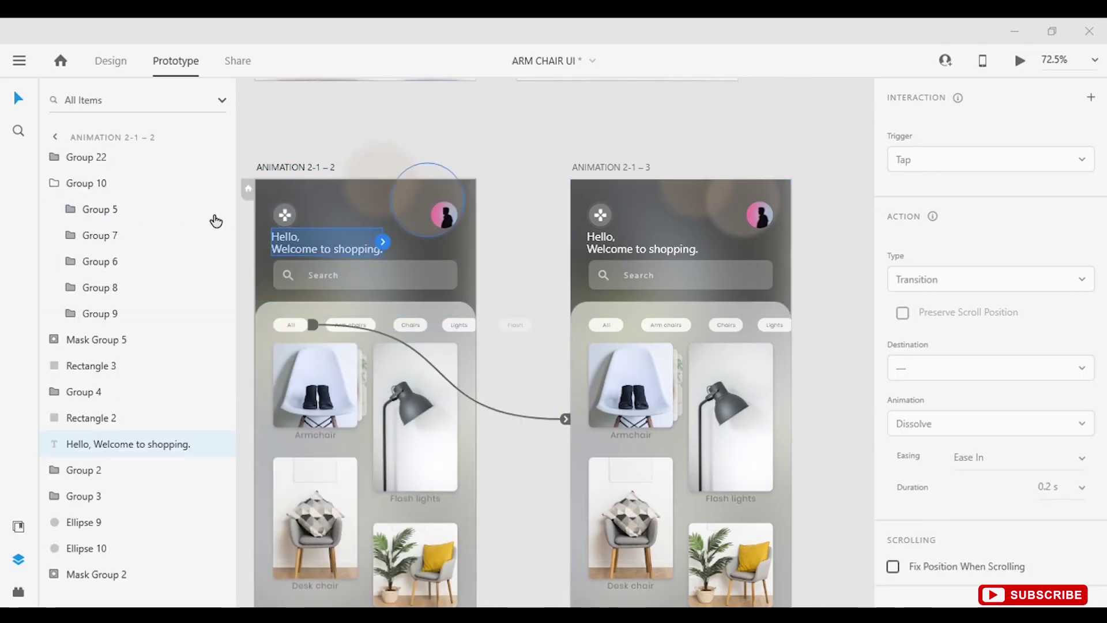
Step: Shift the category chips row of ANIMATION 2-1 – 3 left until Arm chairs leads and the Flash chip lies inside the artboard
{"action": "left_click", "coordinate": [605, 145]}
{"action": "left_click", "coordinate": [605, 324]}
{"action": "left_click", "coordinate": [111, 60]}
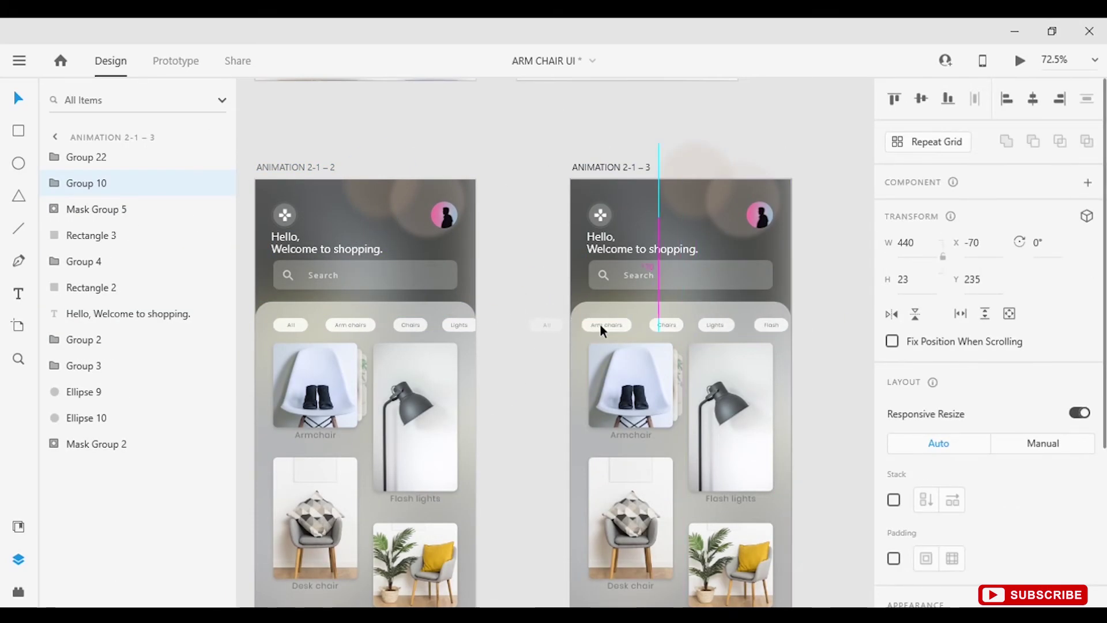
{"action": "left_click_drag", "start_coordinate": [601, 330], "coordinate": [595, 330]}
{"action": "left_click", "coordinate": [295, 167]}
{"action": "left_click", "coordinate": [299, 327]}
{"action": "key", "text": "ctrl+Tab"}
{"action": "key", "text": "Tab"}
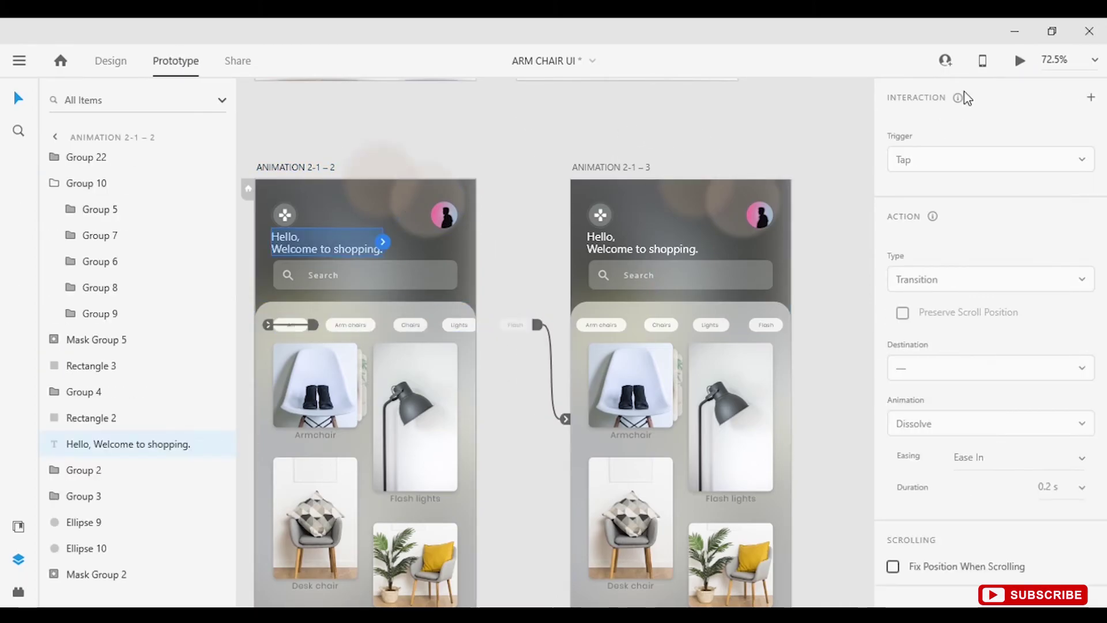
Step: Try to shift the category chips row of ANIMATION 2-1 – 3 further left to X -158
{"action": "left_click", "coordinate": [667, 309]}
{"action": "left_click", "coordinate": [666, 325]}
{"action": "key", "text": "ctrl+Tab"}
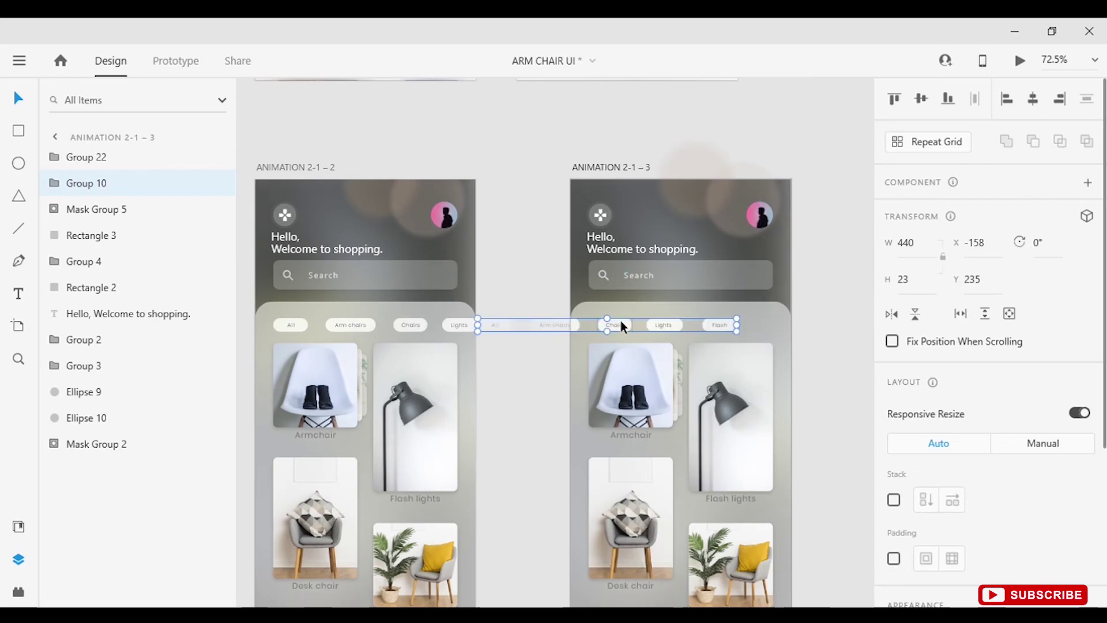
Step: Move the ANIMATION 2-1 – 2 and ANIMATION 2-1 – 3 artboards to the right, freeing the space below ANIMATION 2-1
{"action": "left_click", "coordinate": [618, 161]}
{"action": "scroll", "coordinate": [618, 161], "scroll_direction": "down", "scroll_amount": 3}
{"action": "scroll", "coordinate": [551, 151], "scroll_direction": "up", "scroll_amount": 2}
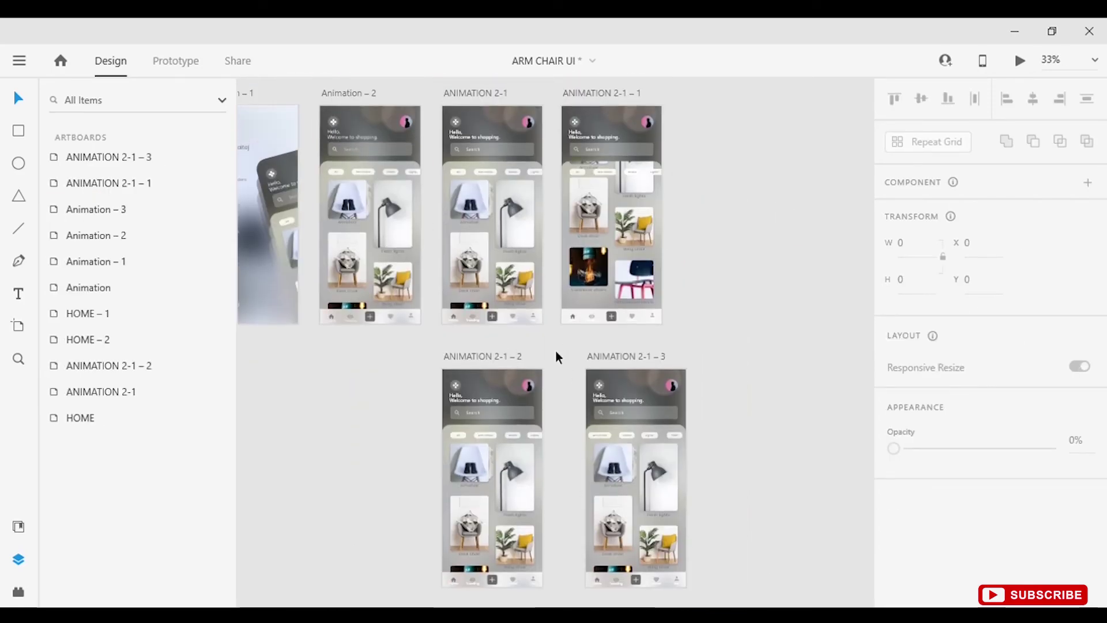
{"action": "scroll", "coordinate": [634, 289], "scroll_direction": "down", "scroll_amount": 2}
{"action": "left_click", "coordinate": [451, 311]}
{"action": "left_click_drag", "start_coordinate": [451, 311], "coordinate": [721, 317]}
Step: Place another copy of the ANIMATION 2-1 artboard directly below the original
{"action": "left_click", "coordinate": [497, 359]}
{"action": "scroll", "coordinate": [462, 231], "scroll_direction": "up", "scroll_amount": 3}
{"action": "left_click_drag", "start_coordinate": [454, 128], "coordinate": [368, 403]}
{"action": "scroll", "coordinate": [461, 415], "scroll_direction": "up", "scroll_amount": 5}
Step: Try to slide the front Armchair card image left and lower its opacity in ANIMATION 2-1 – 4
{"action": "left_click", "coordinate": [476, 414]}
{"action": "double_click", "coordinate": [477, 414]}
{"action": "key", "text": "ctrl+z"}
{"action": "left_click", "coordinate": [92, 444]}
{"action": "left_click", "coordinate": [137, 496]}
{"action": "left_click_drag", "start_coordinate": [450, 432], "coordinate": [319, 432]}
{"action": "left_click_drag", "start_coordinate": [1054, 511], "coordinate": [930, 512]}
{"action": "left_click", "coordinate": [459, 429]}
{"action": "key", "text": "ctrl+z"}
{"action": "key", "text": "ctrl+z"}
Step: Enlarge the black armchair image behind the front Armchair card to match the front card's size
{"action": "left_click", "coordinate": [105, 444]}
{"action": "left_click", "coordinate": [136, 470]}
{"action": "left_click", "coordinate": [479, 404]}
{"action": "double_click", "coordinate": [479, 438]}
{"action": "left_click_drag", "start_coordinate": [531, 344], "coordinate": [539, 349]}
Step: Slide the front white chair image left to X -135 and lower its opacity to about 37%
{"action": "left_click", "coordinate": [173, 493]}
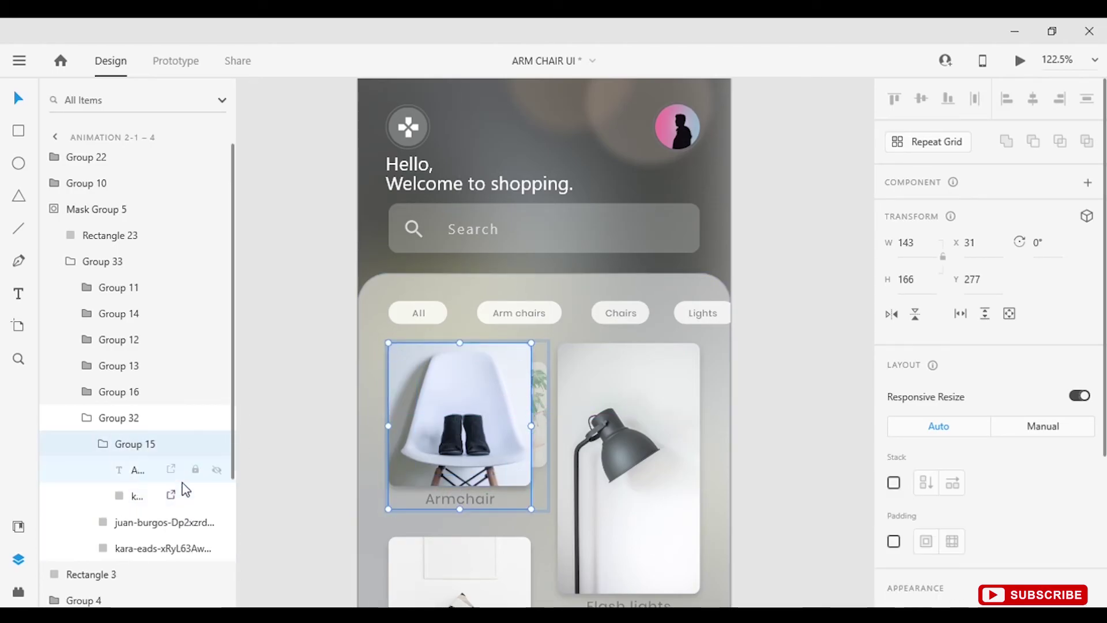
{"action": "left_click_drag", "start_coordinate": [467, 425], "coordinate": [304, 424]}
{"action": "left_click_drag", "start_coordinate": [1049, 511], "coordinate": [950, 513]}
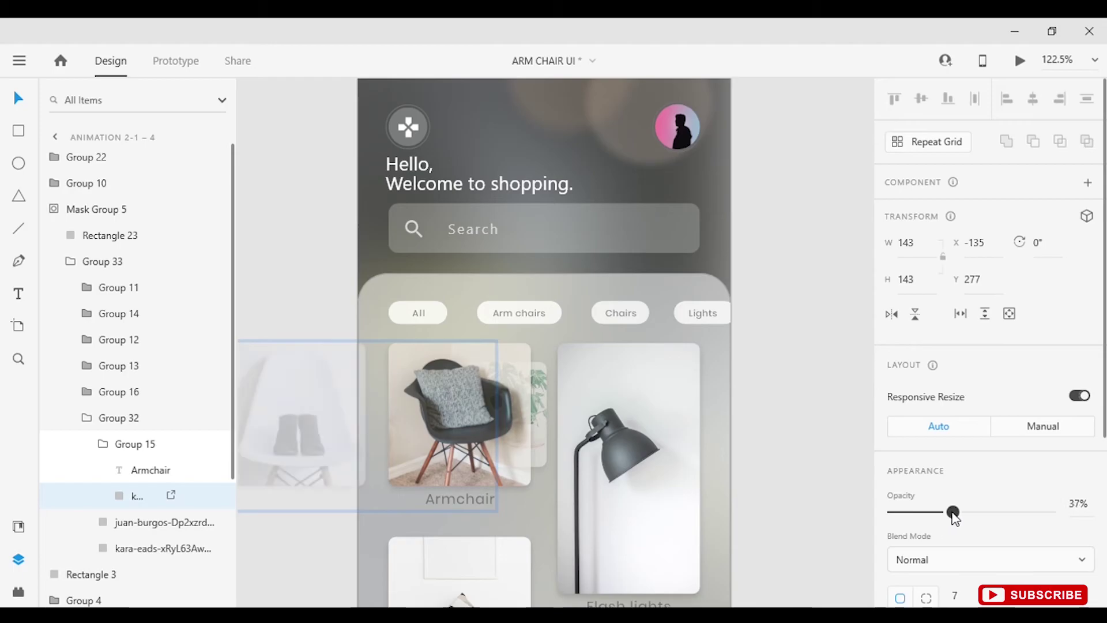
Step: Change the Armchair caption to Park bench and place it beneath the black armchair image
{"action": "double_click", "coordinate": [476, 500]}
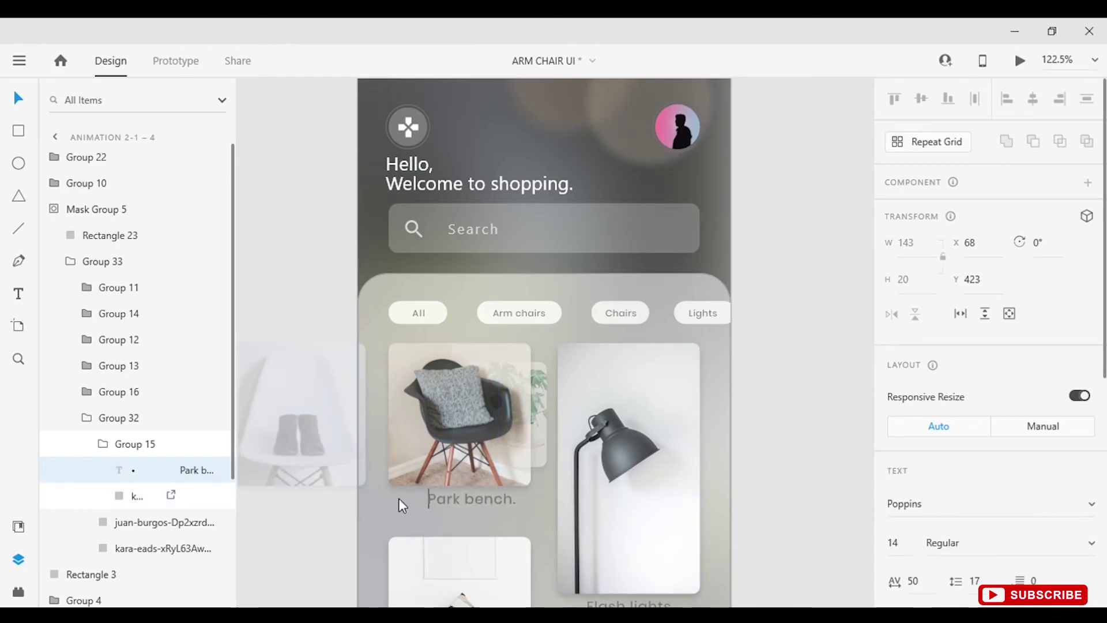
{"action": "left_click_drag", "start_coordinate": [489, 496], "coordinate": [469, 502]}
{"action": "scroll", "coordinate": [469, 501], "scroll_direction": "up", "scroll_amount": 2}
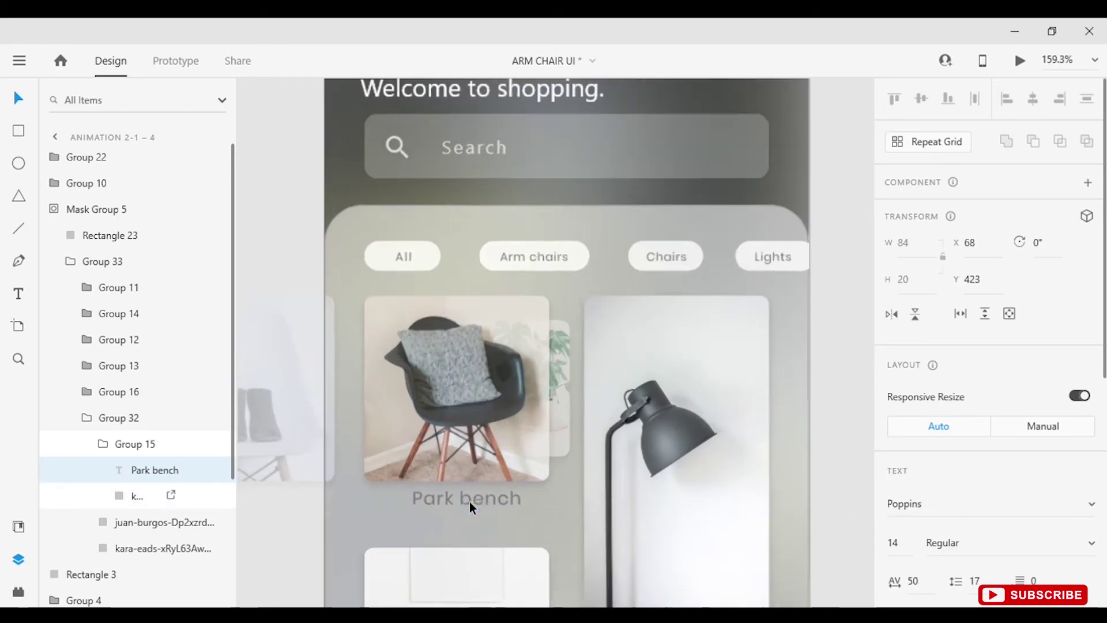
{"action": "left_click", "coordinate": [564, 520]}
Step: Link the Armchair card stack in ANIMATION 2-1 to the ANIMATION 2-1 – 4 artboard
{"action": "scroll", "coordinate": [564, 520], "scroll_direction": "down", "scroll_amount": 6}
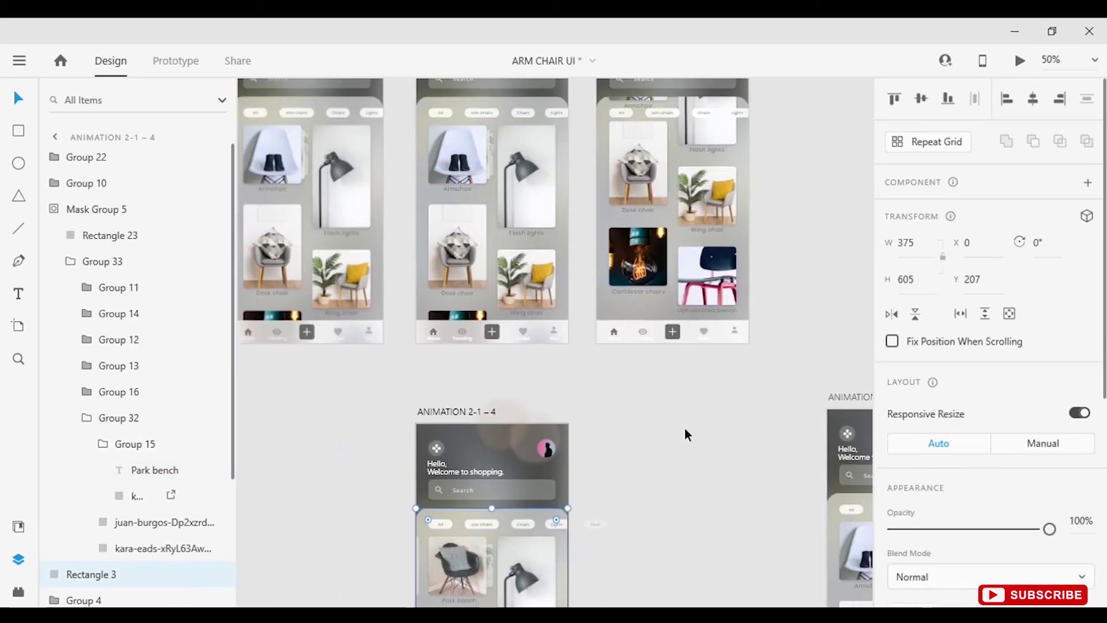
{"action": "key", "text": "ctrl+Tab"}
{"action": "left_click", "coordinate": [493, 383]}
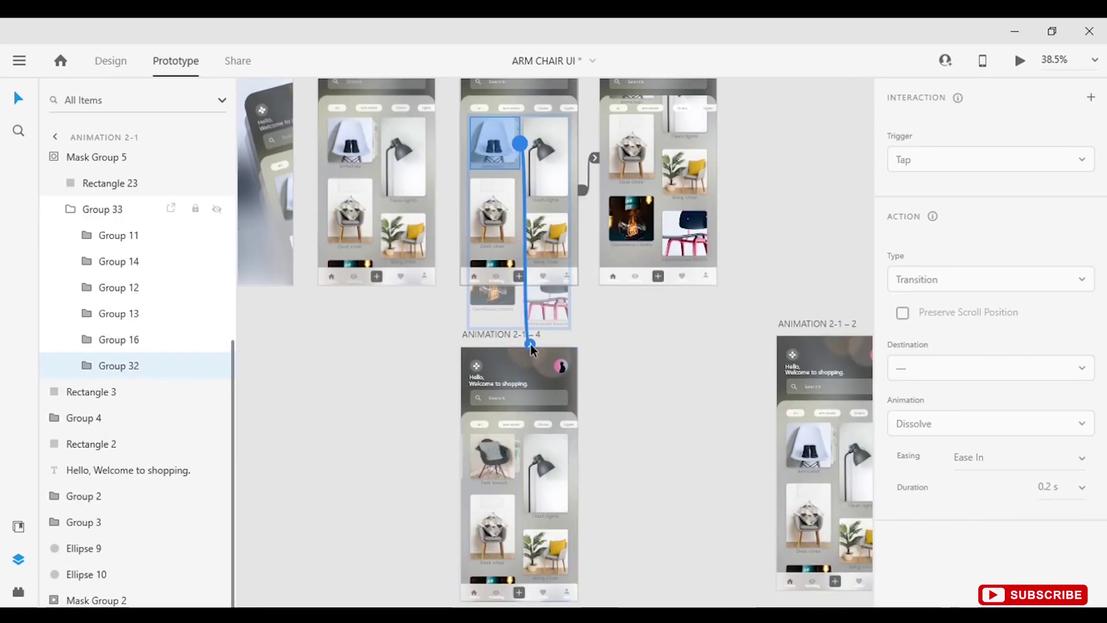
{"action": "left_click", "coordinate": [928, 158]}
{"action": "left_click", "coordinate": [518, 181]}
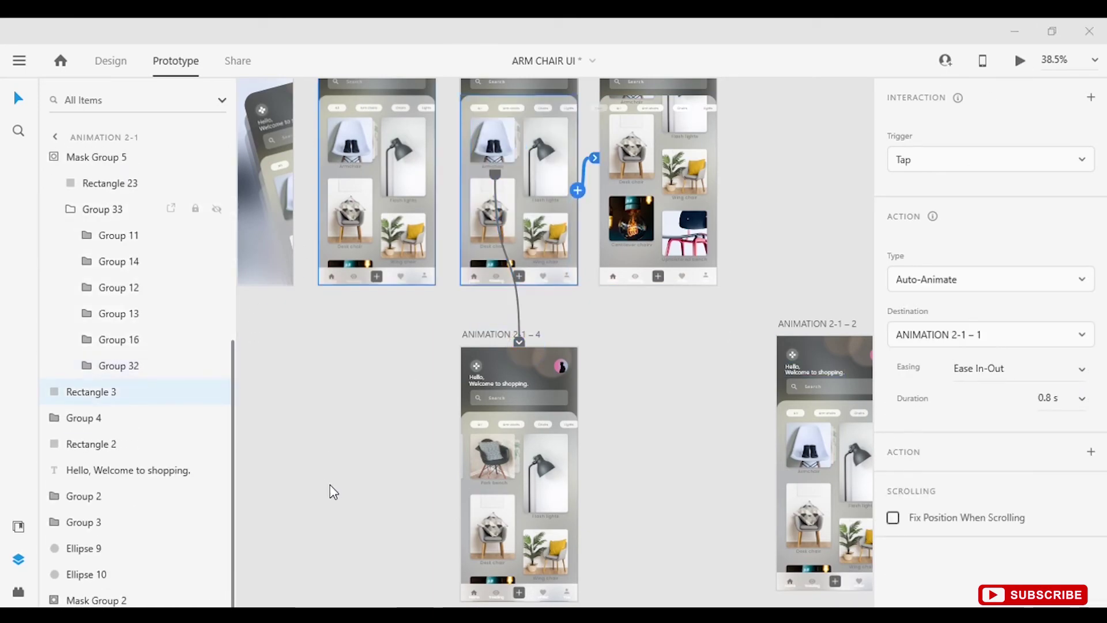
Step: Raise the plant image behind the Park bench card to full opacity and add a copy of it at the back
{"action": "left_click", "coordinate": [497, 482]}
{"action": "scroll", "coordinate": [501, 473], "scroll_direction": "up", "scroll_amount": 8}
{"action": "key", "text": "ctrl+Tab"}
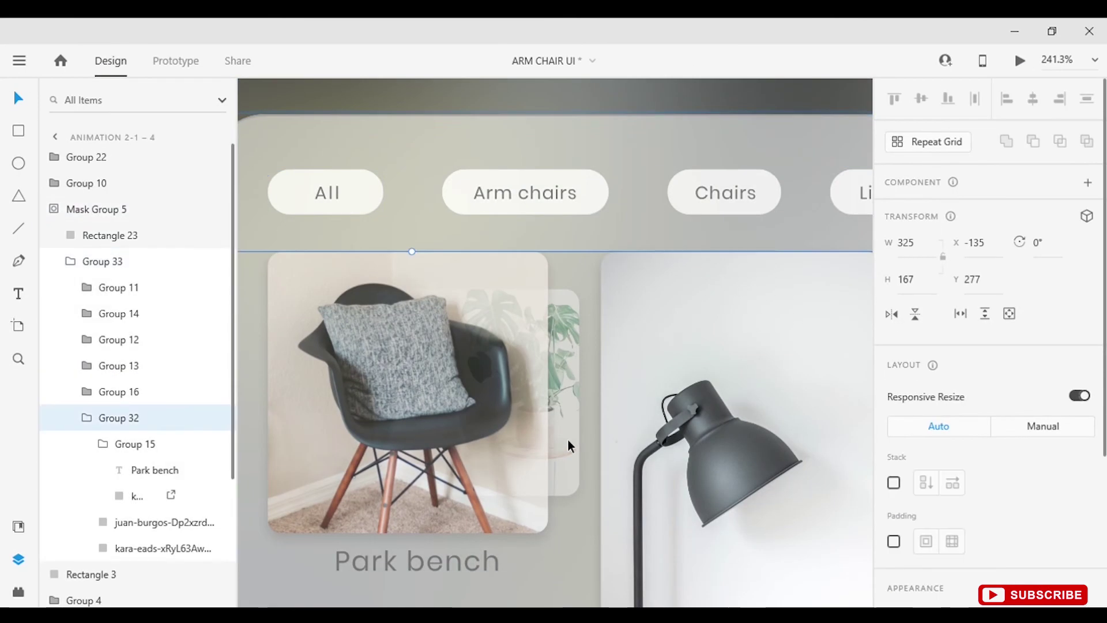
{"action": "double_click", "coordinate": [567, 439]}
{"action": "left_click_drag", "start_coordinate": [956, 511], "coordinate": [1048, 512]}
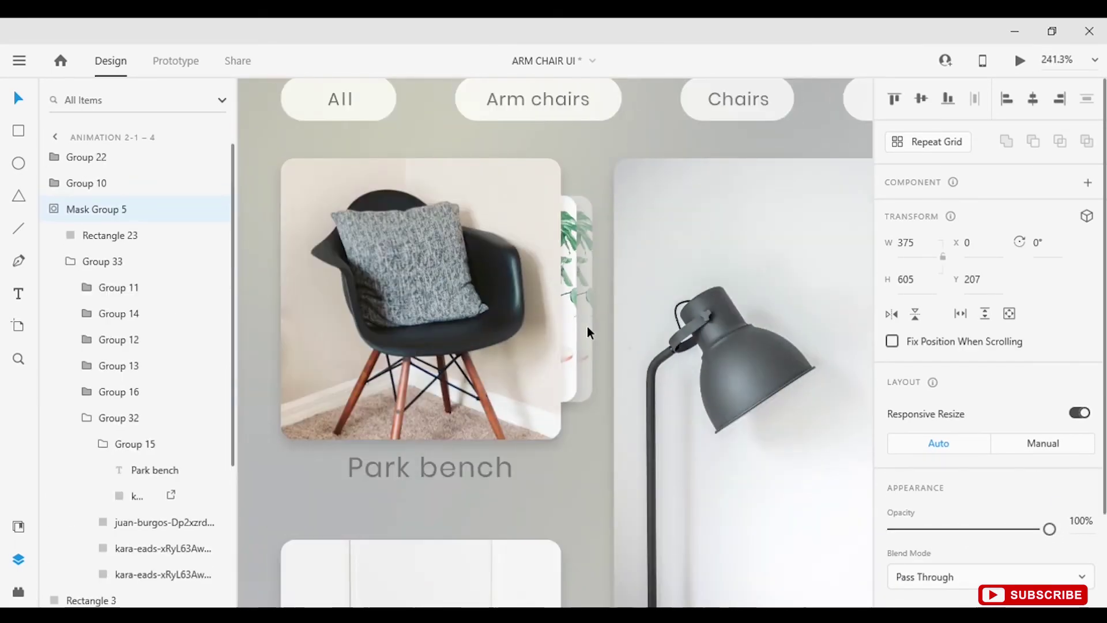
Step: Shrink the rearmost card image to 89 × 89 px behind the plant card and replace its picture with image 1
{"action": "double_click", "coordinate": [586, 326]}
{"action": "left_click_drag", "start_coordinate": [592, 195], "coordinate": [586, 211]}
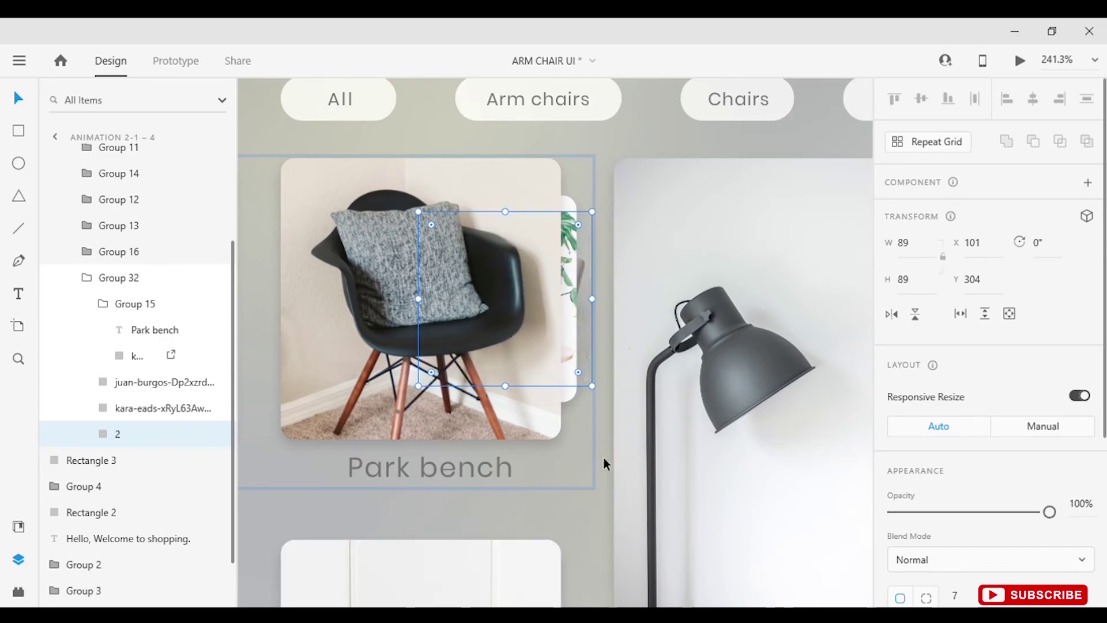
{"action": "left_click", "coordinate": [443, 606]}
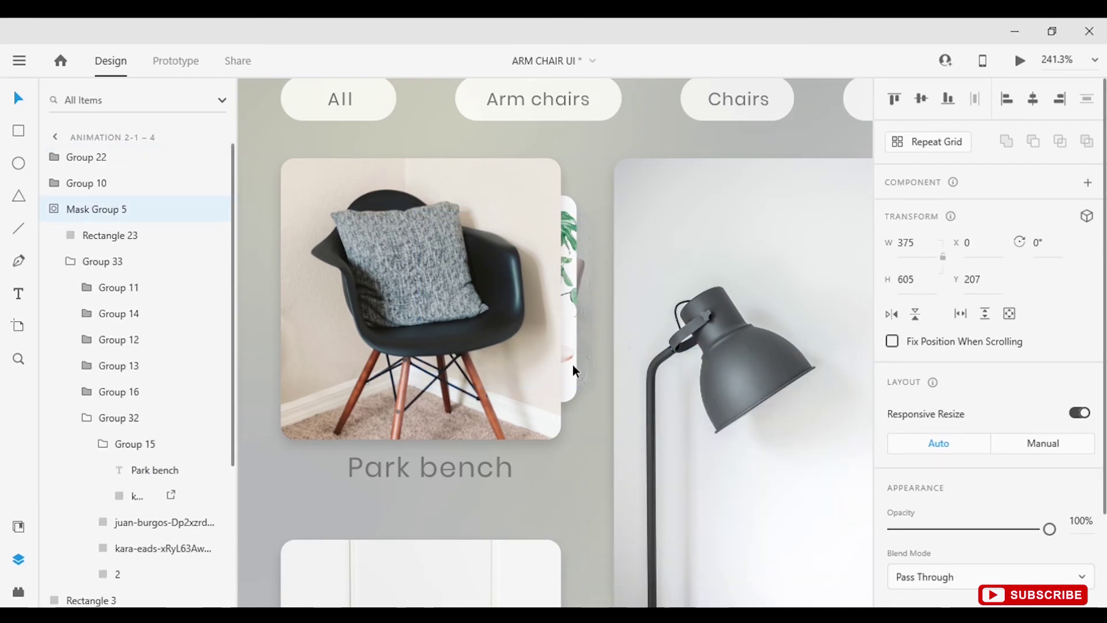
{"action": "left_click", "coordinate": [584, 362]}
{"action": "left_click", "coordinate": [583, 363]}
Step: Duplicate the ANIMATION 2-1 – 4 artboard beside it and adjust the spacing between the artboards
{"action": "scroll", "coordinate": [674, 340], "scroll_direction": "down", "scroll_amount": 5}
{"action": "left_click", "coordinate": [355, 183]}
{"action": "scroll", "coordinate": [428, 353], "scroll_direction": "down", "scroll_amount": 3}
{"action": "key", "text": "ctrl+d"}
{"action": "left_click_drag", "start_coordinate": [427, 353], "coordinate": [493, 351]}
{"action": "left_click", "coordinate": [541, 399]}
{"action": "scroll", "coordinate": [541, 399], "scroll_direction": "up", "scroll_amount": 5}
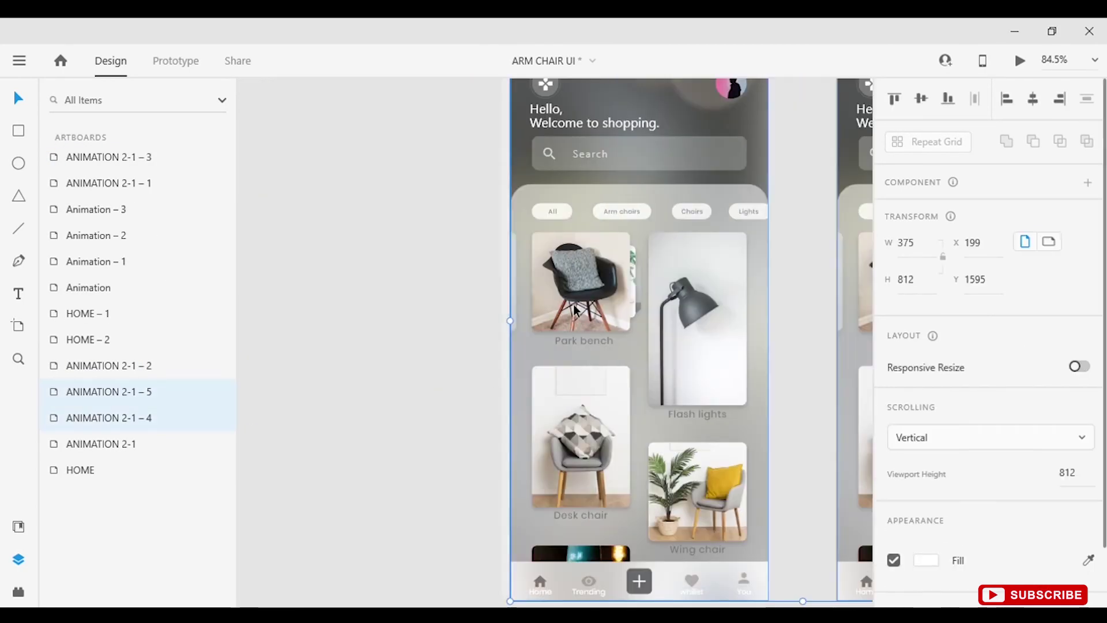
{"action": "scroll", "coordinate": [701, 262], "scroll_direction": "down", "scroll_amount": 5}
{"action": "left_click_drag", "start_coordinate": [701, 262], "coordinate": [794, 268]}
Step: Set the opacity of the slid-out card image beside the Park bench card in ANIMATION 2-1 – 5 to 62%
{"action": "scroll", "coordinate": [545, 379], "scroll_direction": "up", "scroll_amount": 5}
{"action": "scroll", "coordinate": [545, 378], "scroll_direction": "up", "scroll_amount": 2}
{"action": "left_click", "coordinate": [545, 379]}
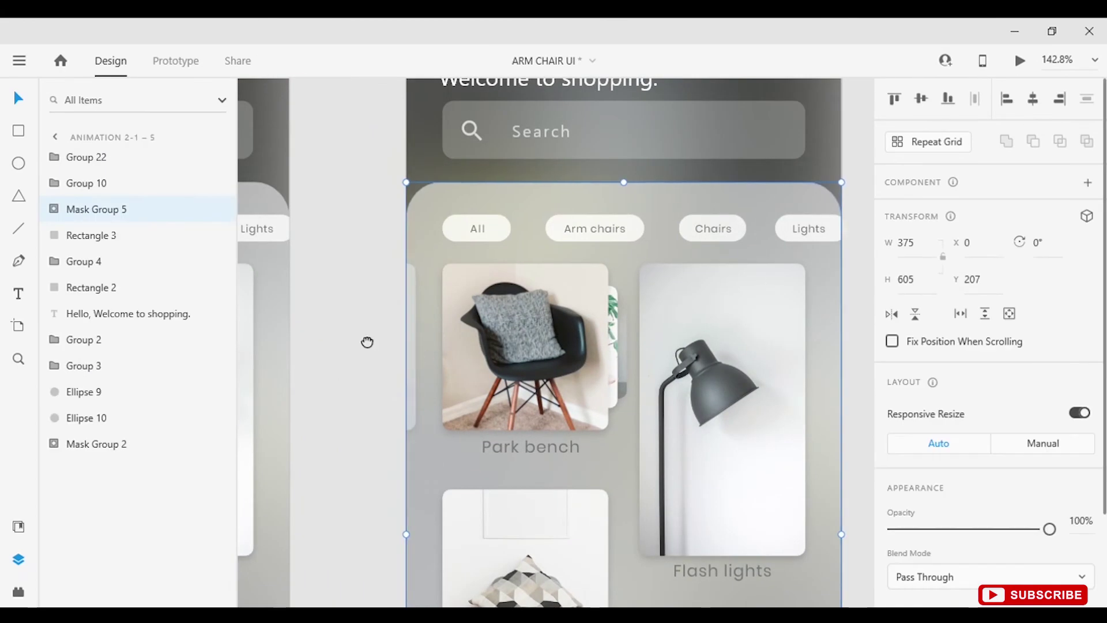
{"action": "scroll", "coordinate": [426, 387], "scroll_direction": "right", "scroll_amount": 3}
{"action": "left_click", "coordinate": [426, 387], "text": "ctrl"}
{"action": "left_click_drag", "start_coordinate": [1055, 512], "coordinate": [1044, 512]}
{"action": "left_click", "coordinate": [1090, 509]}
{"action": "type", "text": "62"}
{"action": "key", "text": "Return"}
Step: Slide the black armchair image left to X -136 at reduced opacity and fit the plant image into the card's place
{"action": "scroll", "coordinate": [739, 390], "scroll_direction": "right", "scroll_amount": 5}
{"action": "left_click", "coordinate": [694, 389]}
{"action": "left_click", "coordinate": [695, 391], "text": "ctrl"}
{"action": "left_click", "coordinate": [1084, 512]}
{"action": "key", "text": "Escape"}
{"action": "left_click", "coordinate": [694, 393]}
{"action": "left_click", "coordinate": [663, 359], "text": "ctrl"}
{"action": "left_click_drag", "start_coordinate": [663, 359], "coordinate": [411, 385]}
{"action": "left_click", "coordinate": [635, 351], "text": "ctrl"}
{"action": "key", "text": "6"}
{"action": "key", "text": "7"}
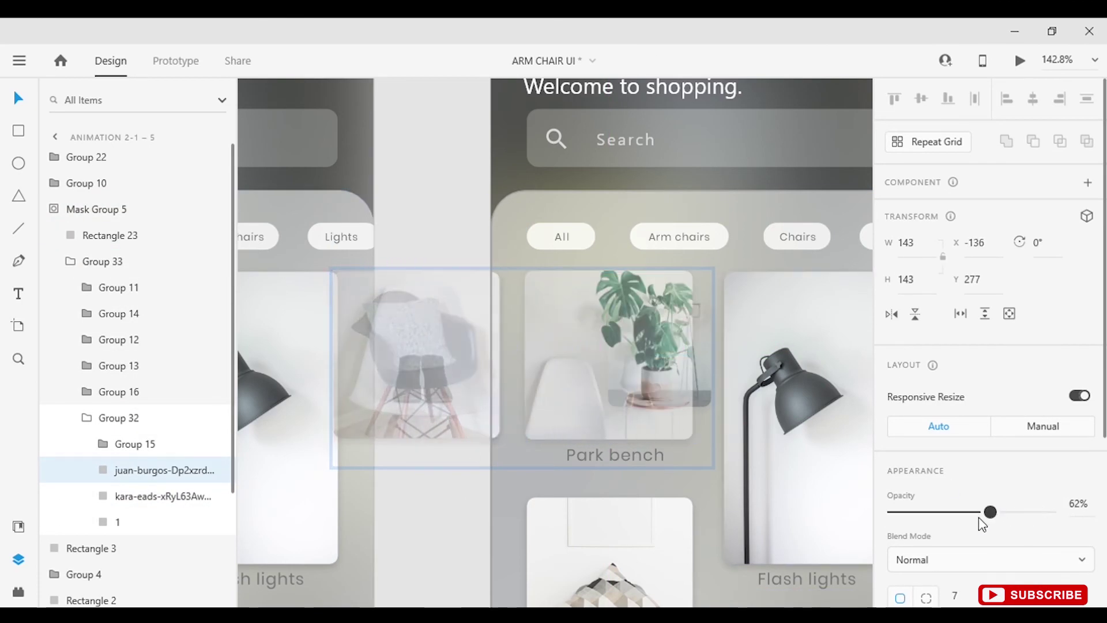
Step: Change the Park bench label in ANIMATION 2-1 – 5 to Cantilever chair and reposition the stacked images behind the plant card
{"action": "double_click", "coordinate": [615, 455]}
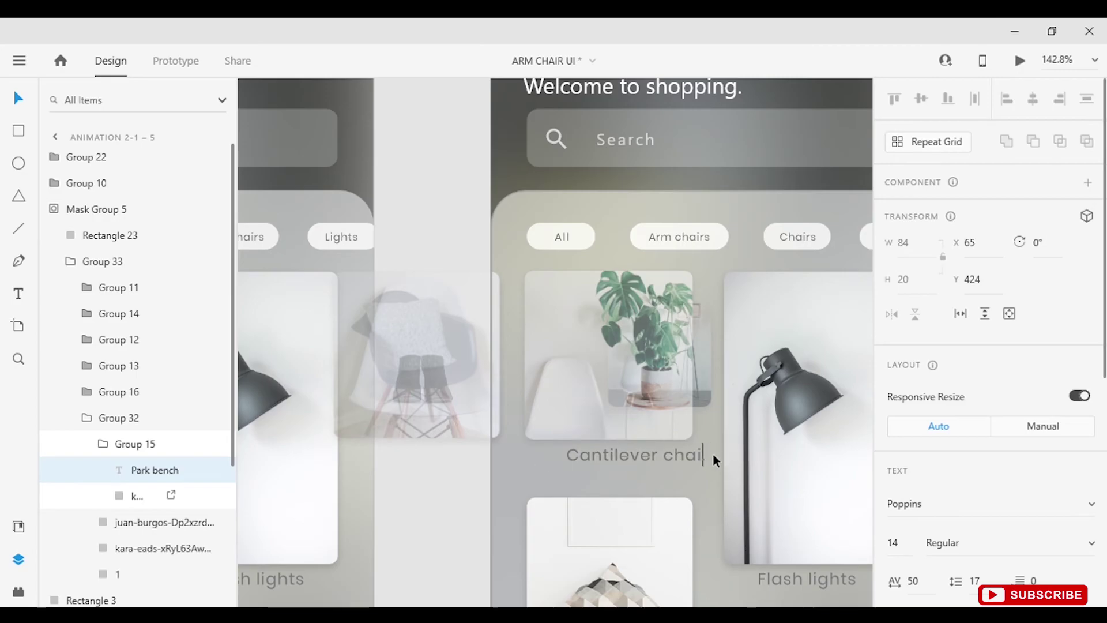
{"action": "key", "text": "Escape"}
{"action": "left_click", "coordinate": [706, 370]}
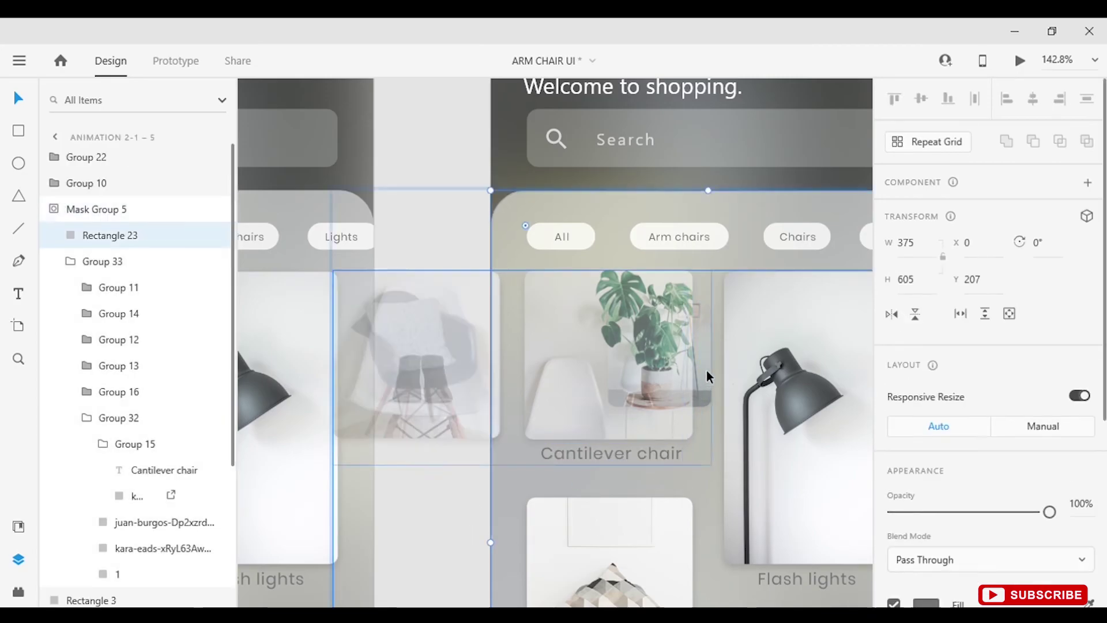
{"action": "left_click", "coordinate": [707, 371], "text": "ctrl"}
{"action": "left_click_drag", "start_coordinate": [711, 316], "coordinate": [693, 386]}
Step: Link the Cantilever chair label to ANIMATION 2-1 – 4 on Tap, using Auto-Animate with Ease In-Out and a 0.6 s duration
{"action": "key", "text": "ctrl+2"}
{"action": "left_click", "coordinate": [624, 455]}
{"action": "left_click_drag", "start_coordinate": [682, 454], "coordinate": [375, 421]}
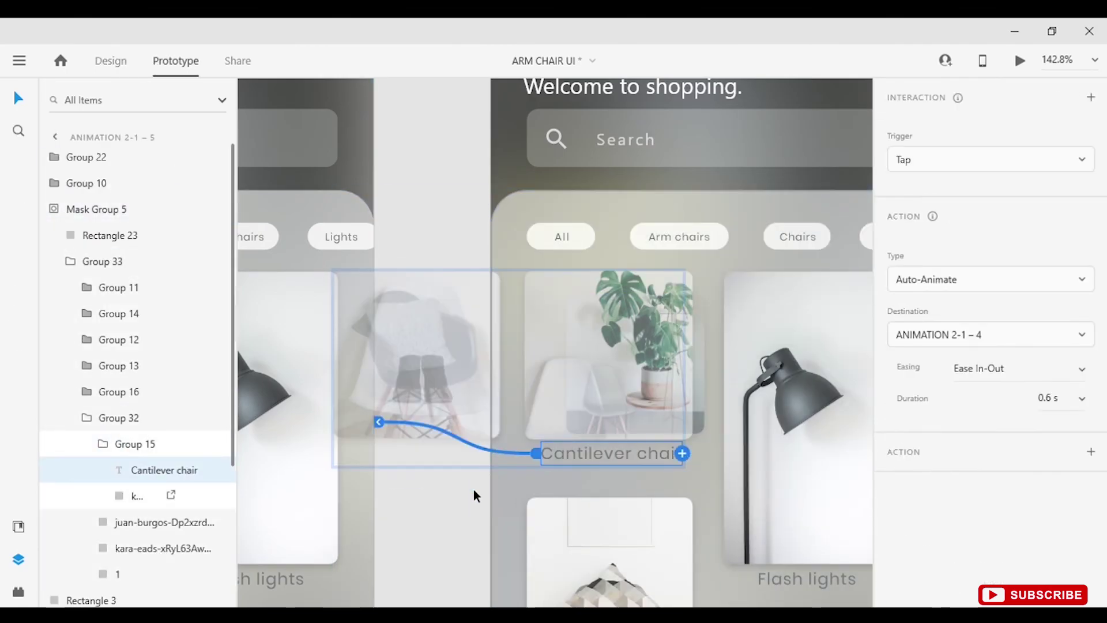
{"action": "scroll", "coordinate": [478, 476], "scroll_direction": "down", "scroll_amount": 5}
{"action": "left_click", "coordinate": [558, 392]}
{"action": "left_click_drag", "start_coordinate": [600, 353], "coordinate": [498, 465]}
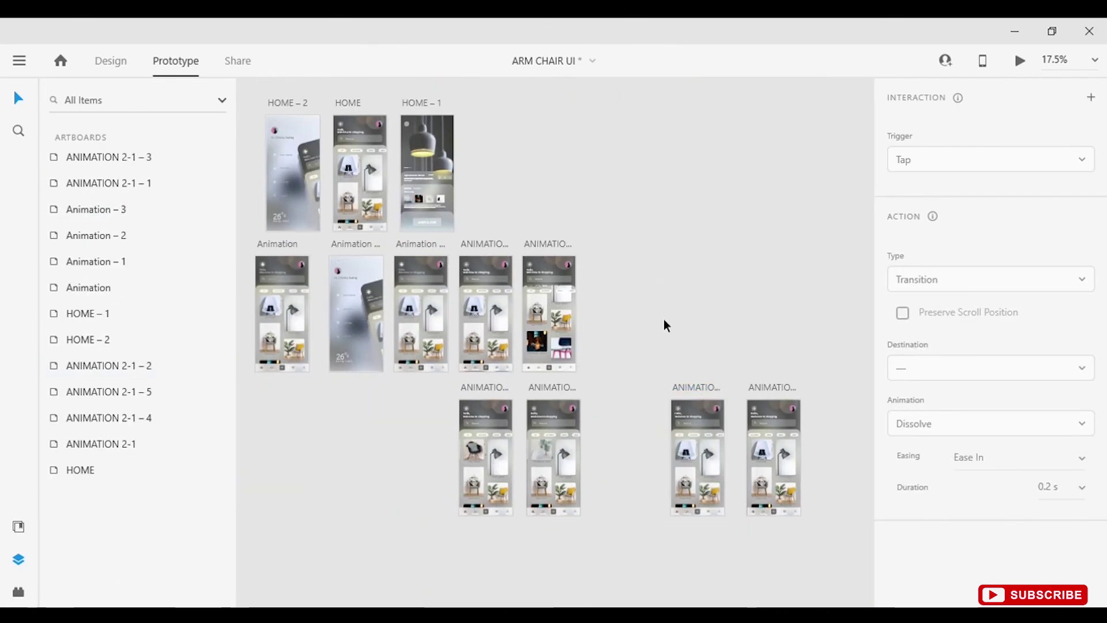
Step: Wire the product card interaction between the ANIMATION 2-1 and ANIMATION 2-1 – 4 artboards
{"action": "scroll", "coordinate": [486, 373], "scroll_direction": "up", "scroll_amount": 3}
{"action": "left_click", "coordinate": [478, 480]}
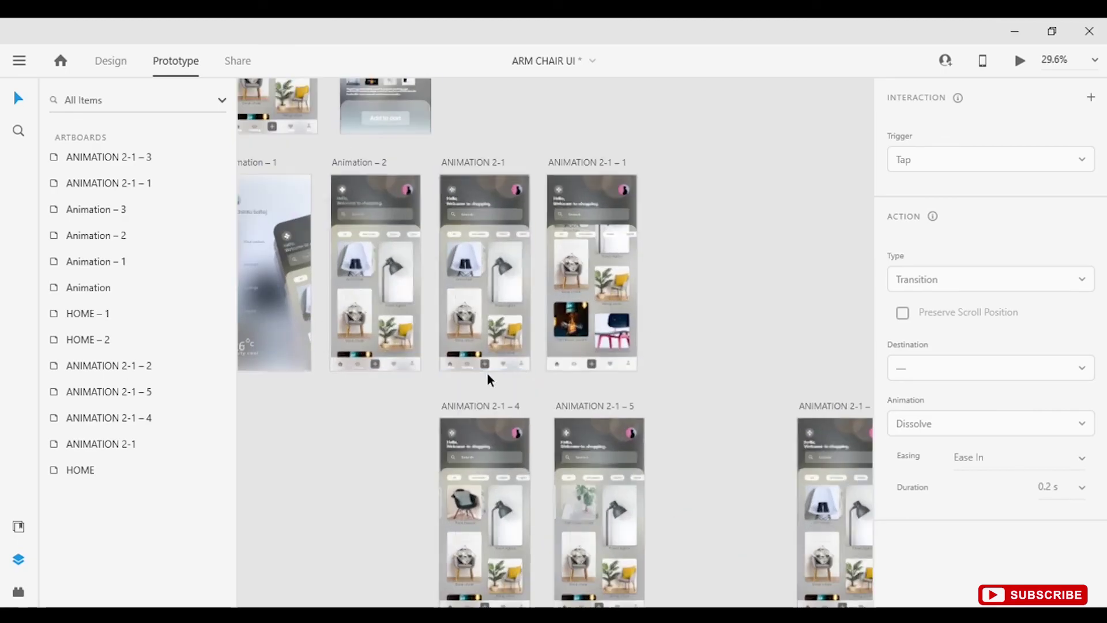
{"action": "left_click", "coordinate": [465, 522]}
{"action": "left_click_drag", "start_coordinate": [508, 512], "coordinate": [467, 330]}
{"action": "left_click", "coordinate": [467, 200]}
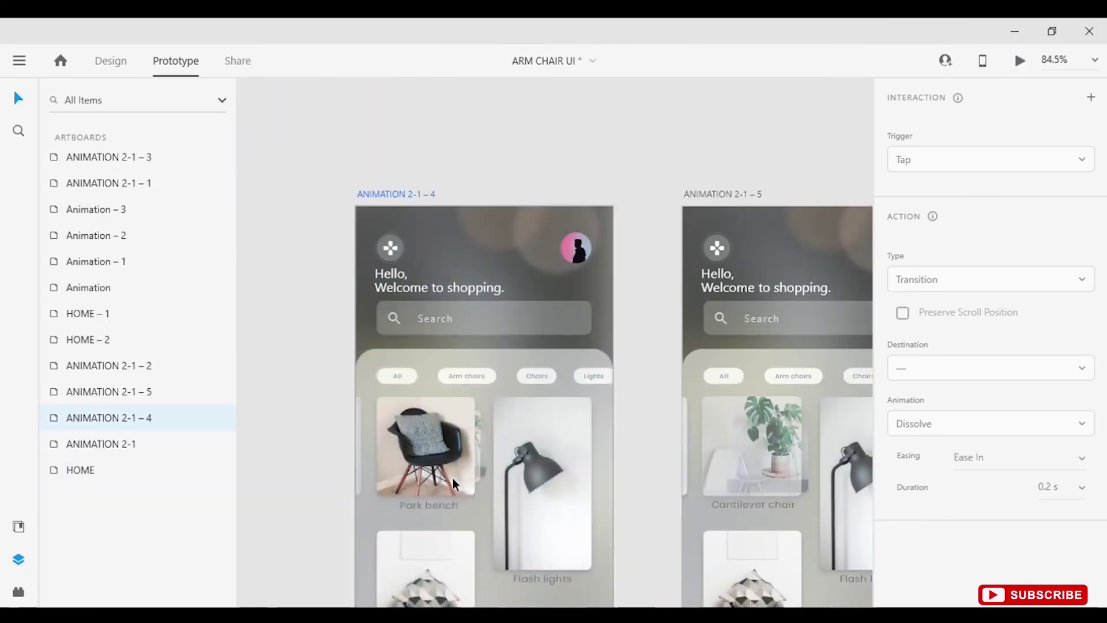
Step: Link the Park bench card in ANIMATION 2-1 – 4 to ANIMATION 2-1 – 5
{"action": "left_click", "coordinate": [452, 478]}
{"action": "left_click_drag", "start_coordinate": [498, 470], "coordinate": [718, 406]}
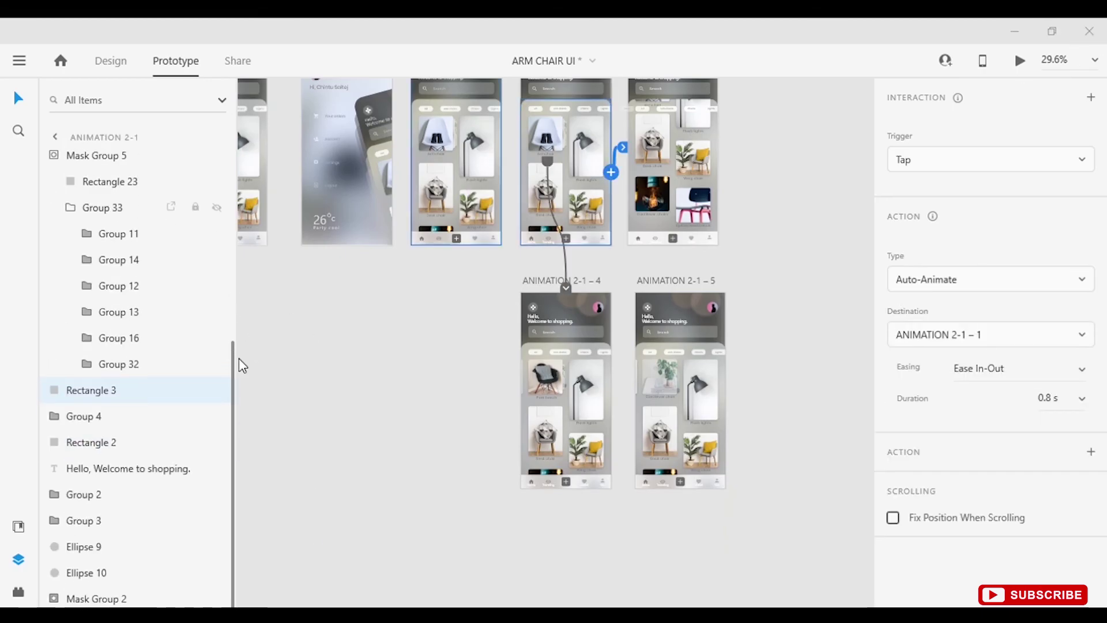
{"action": "left_click", "coordinate": [803, 316]}
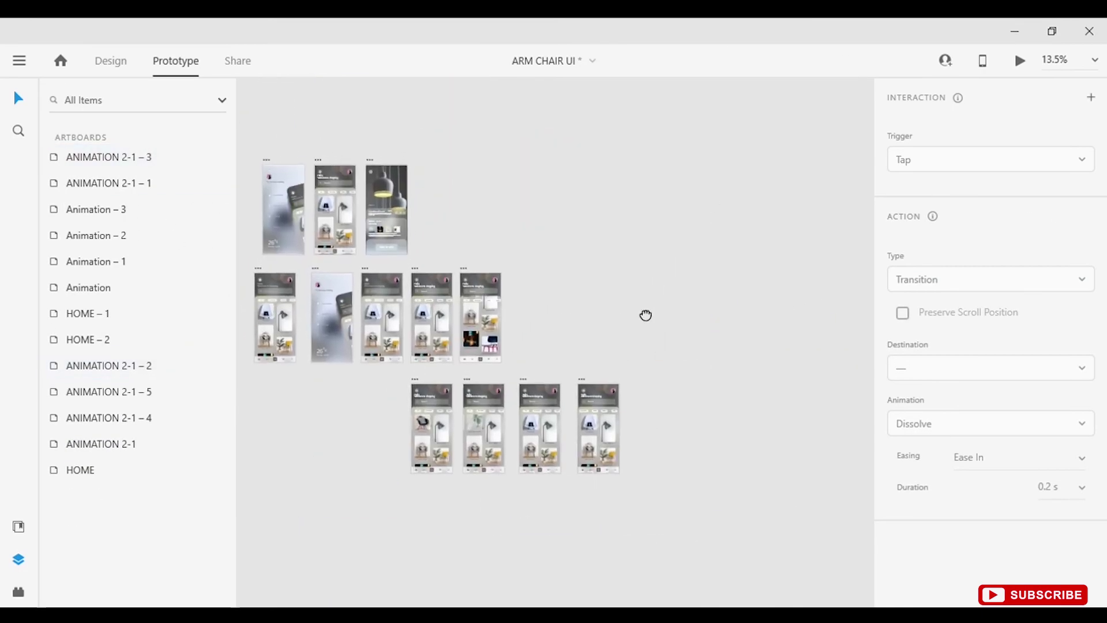
Step: Duplicate the HOME – 1 artboard, place it beside ANIMATION 2-1 – 3 and rename it ANIMATION 3-1
{"action": "left_click_drag", "start_coordinate": [645, 315], "coordinate": [611, 325]}
{"action": "left_click", "coordinate": [337, 170]}
{"action": "key", "text": "ctrl+Tab"}
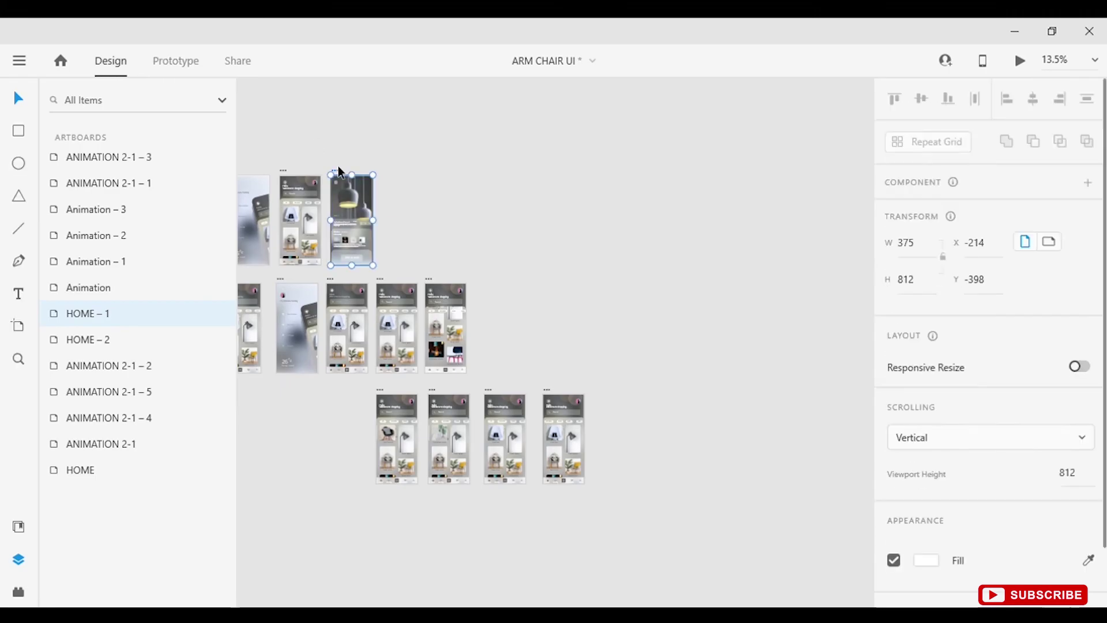
{"action": "left_click_drag", "start_coordinate": [634, 396], "coordinate": [618, 397]}
{"action": "scroll", "coordinate": [594, 458], "scroll_direction": "up", "scroll_amount": 3}
{"action": "scroll", "coordinate": [626, 259], "scroll_direction": "up", "scroll_amount": 4}
{"action": "scroll", "coordinate": [655, 269], "scroll_direction": "down", "scroll_amount": 2}
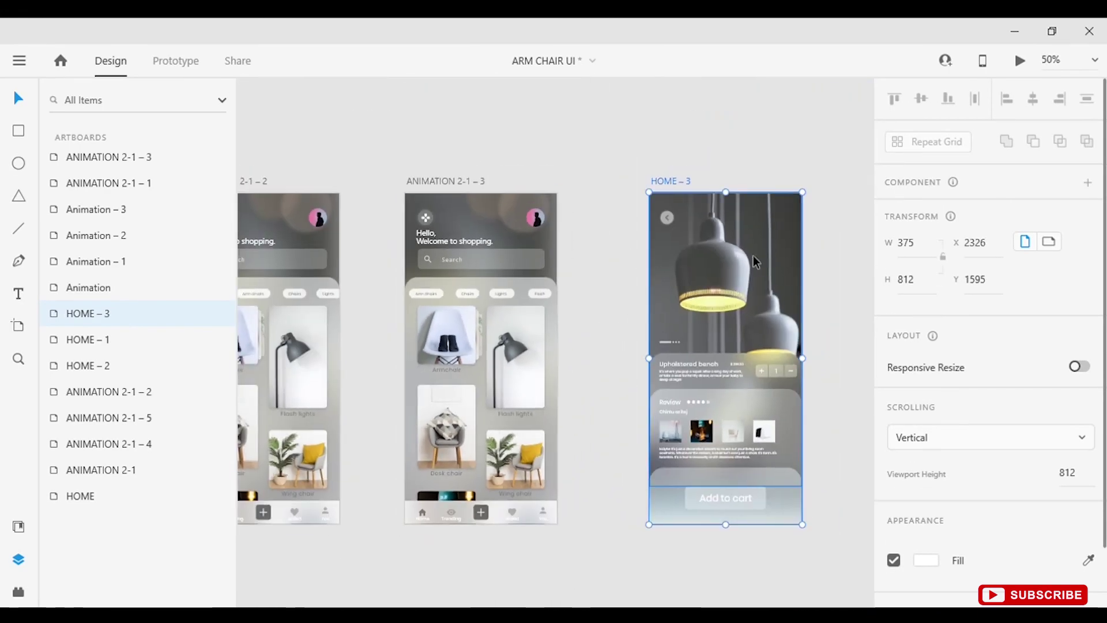
{"action": "scroll", "coordinate": [655, 269], "scroll_direction": "right", "scroll_amount": 3}
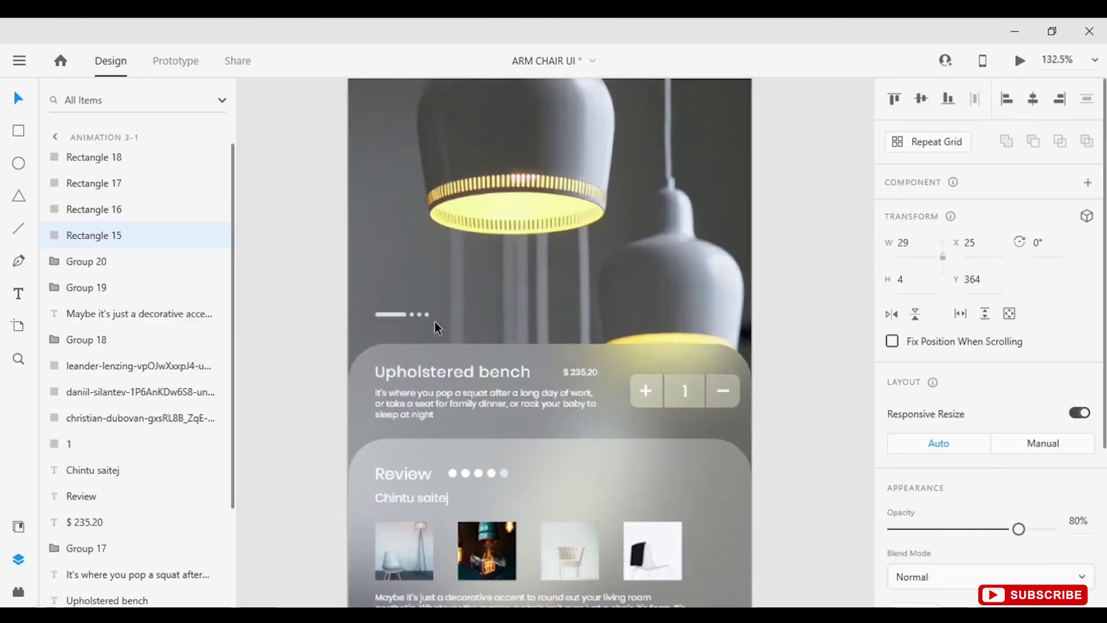
Step: Group the slide indicator marks in ANIMATION 3-1, and group the Upholstered bench title, description, price and quantity counter with their panel
{"action": "left_click_drag", "start_coordinate": [435, 321], "coordinate": [347, 292]}
{"action": "key", "text": "ctrl+g"}
{"action": "left_click", "coordinate": [519, 341]}
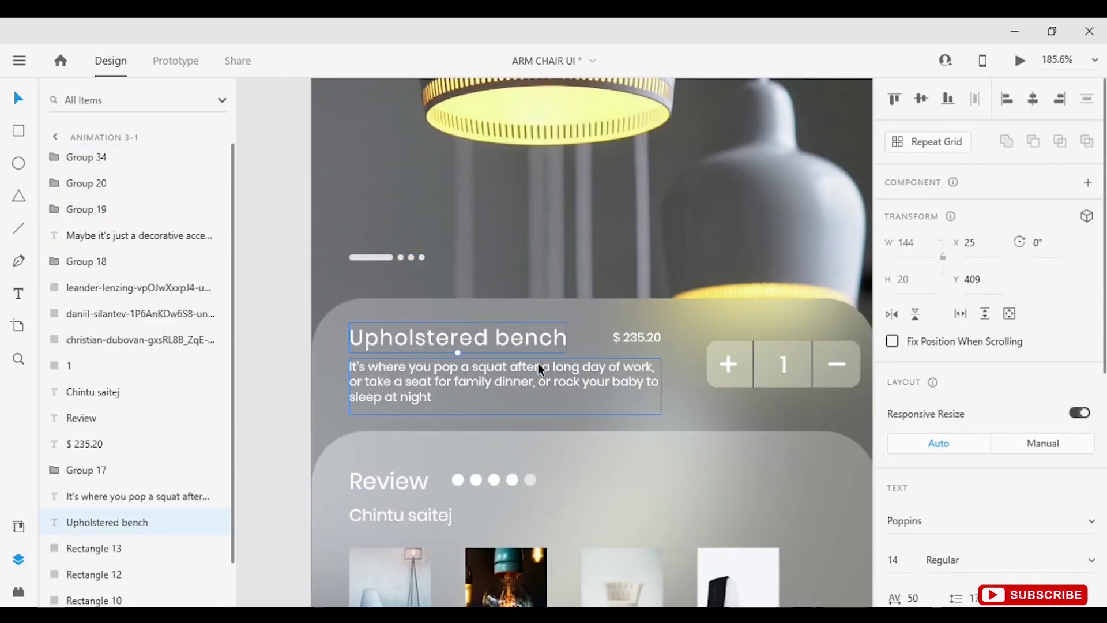
{"action": "scroll", "coordinate": [531, 344], "scroll_direction": "up", "scroll_amount": 2}
{"action": "left_click", "coordinate": [736, 375], "text": "shift"}
{"action": "left_click", "coordinate": [689, 306], "text": "shift"}
{"action": "scroll", "coordinate": [690, 307], "scroll_direction": "down", "scroll_amount": 1}
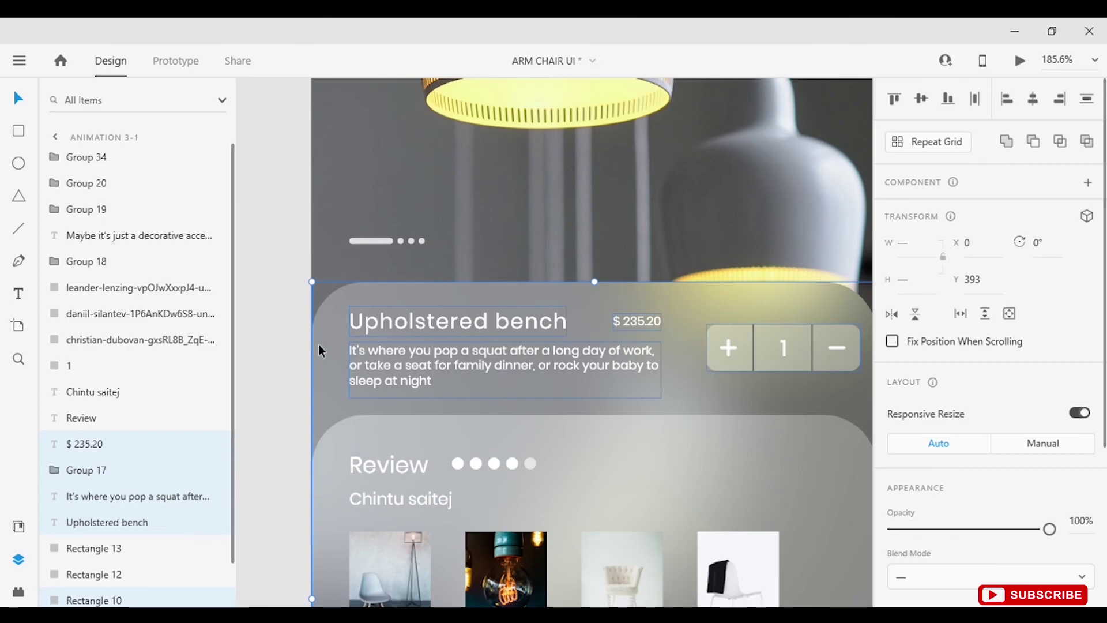
{"action": "left_click", "coordinate": [379, 310], "text": "shift"}
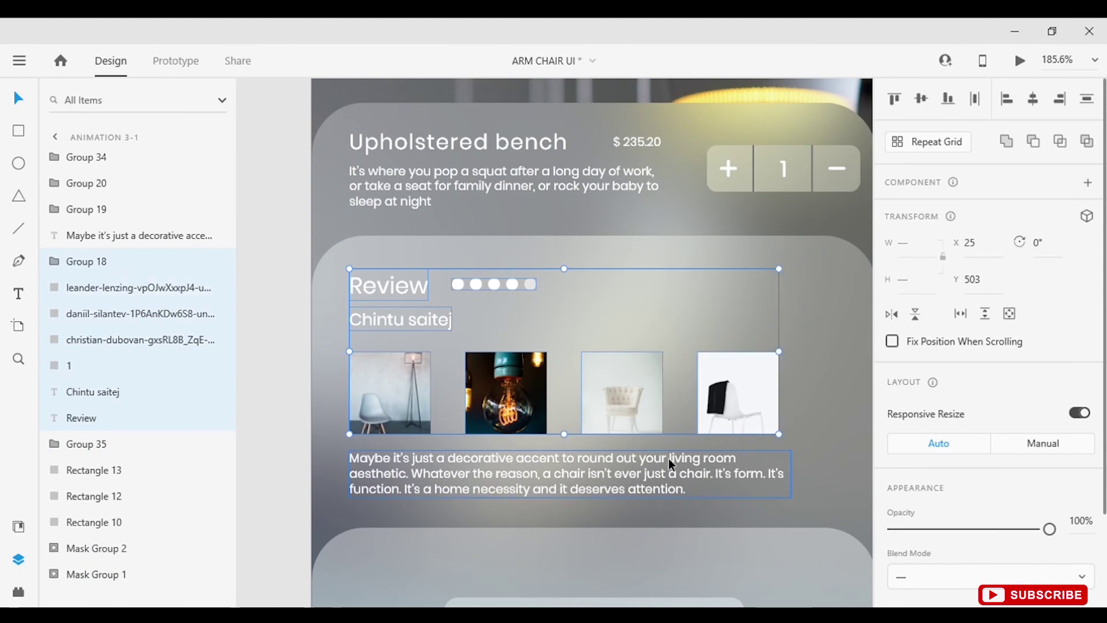
Step: Group the Review heading, rating, images and text, and duplicate the ANIMATION 3-1 artboard beside the original
{"action": "key", "text": "ctrl+1"}
{"action": "left_click", "coordinate": [672, 563]}
{"action": "key", "text": "Escape"}
{"action": "key", "text": "ctrl+minus"}
{"action": "left_click", "coordinate": [552, 204]}
{"action": "scroll", "coordinate": [523, 337], "scroll_direction": "up", "scroll_amount": 5}
Step: Move the Add to cart, Review and Upholstered bench panels down past the lower edge of ANIMATION 3-1
{"action": "left_click_drag", "start_coordinate": [672, 493], "coordinate": [627, 586]}
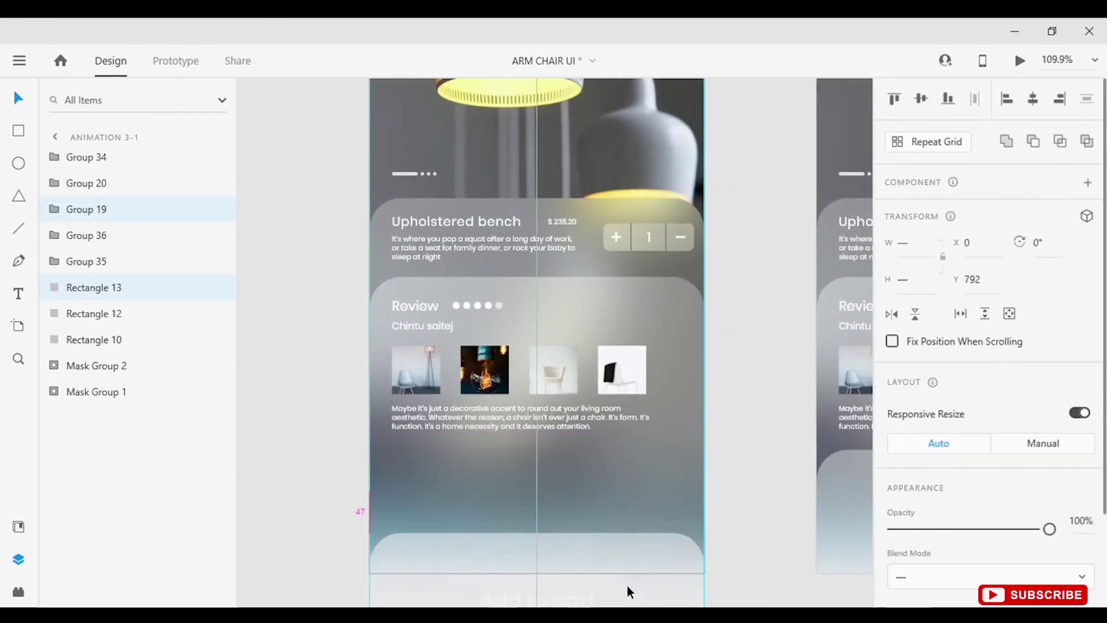
{"action": "left_click_drag", "start_coordinate": [559, 325], "coordinate": [523, 617]}
{"action": "left_click_drag", "start_coordinate": [511, 218], "coordinate": [588, 536]}
Step: Slide the three indicator dots in ANIMATION 3-1 into the long indicator bar so that they merge with it
{"action": "left_click", "coordinate": [427, 173]}
{"action": "scroll", "coordinate": [445, 403], "scroll_direction": "up", "scroll_amount": 10}
{"action": "double_click", "coordinate": [539, 404]}
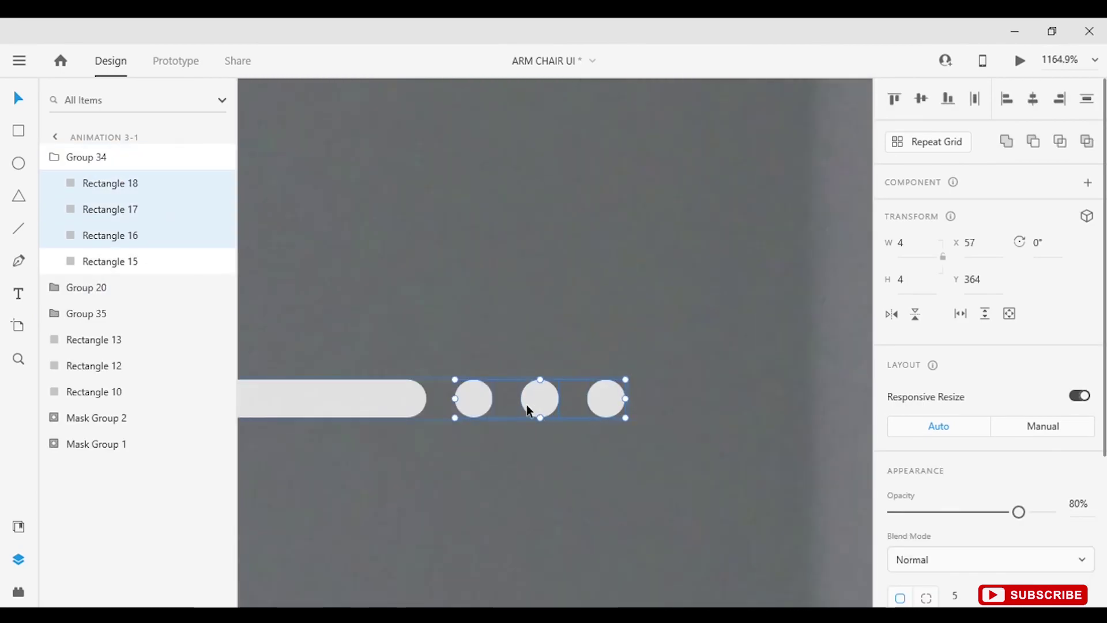
{"action": "left_click", "coordinate": [520, 427]}
{"action": "scroll", "coordinate": [459, 417], "scroll_direction": "down", "scroll_amount": 5}
{"action": "left_click", "coordinate": [459, 417]}
{"action": "left_click", "coordinate": [579, 434]}
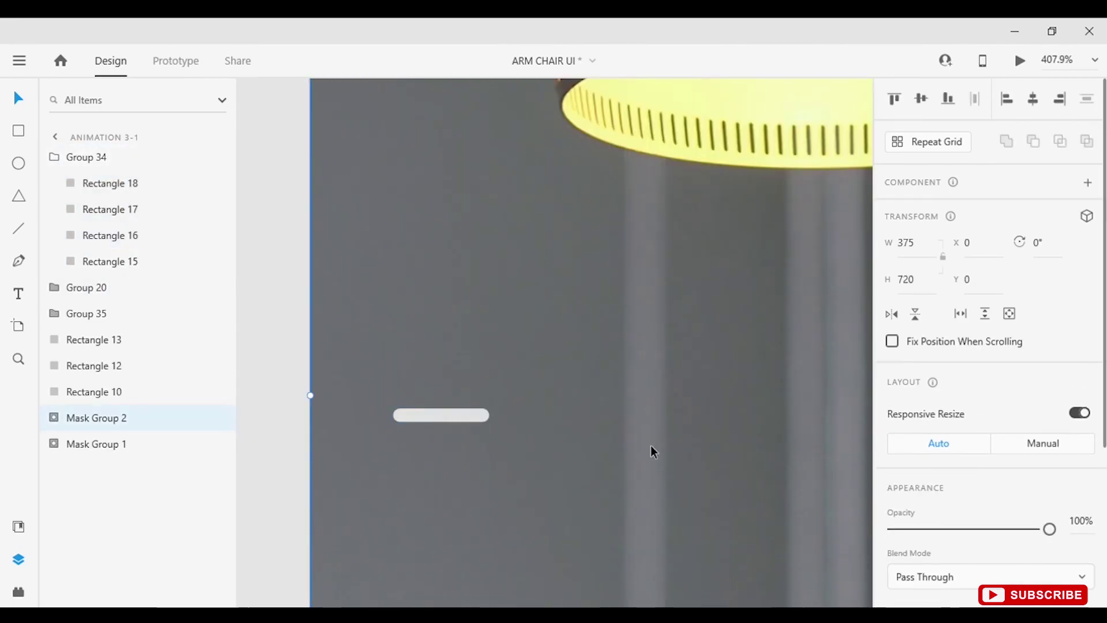
Step: Link the Flash lights card in ANIMATION 2-1 – 3 to ANIMATION 3-1
{"action": "key", "text": "ctrl+0"}
{"action": "key", "text": "Escape"}
{"action": "key", "text": "ctrl+2"}
{"action": "left_click", "coordinate": [585, 369]}
{"action": "left_click_drag", "start_coordinate": [585, 369], "coordinate": [655, 380]}
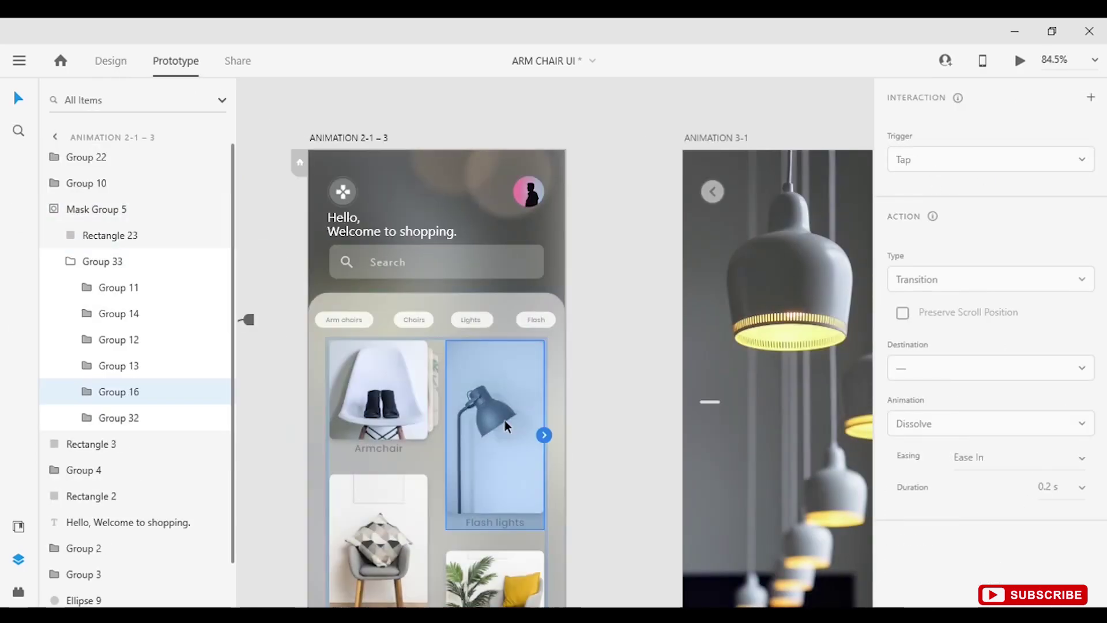
{"action": "left_click_drag", "start_coordinate": [544, 435], "coordinate": [704, 420]}
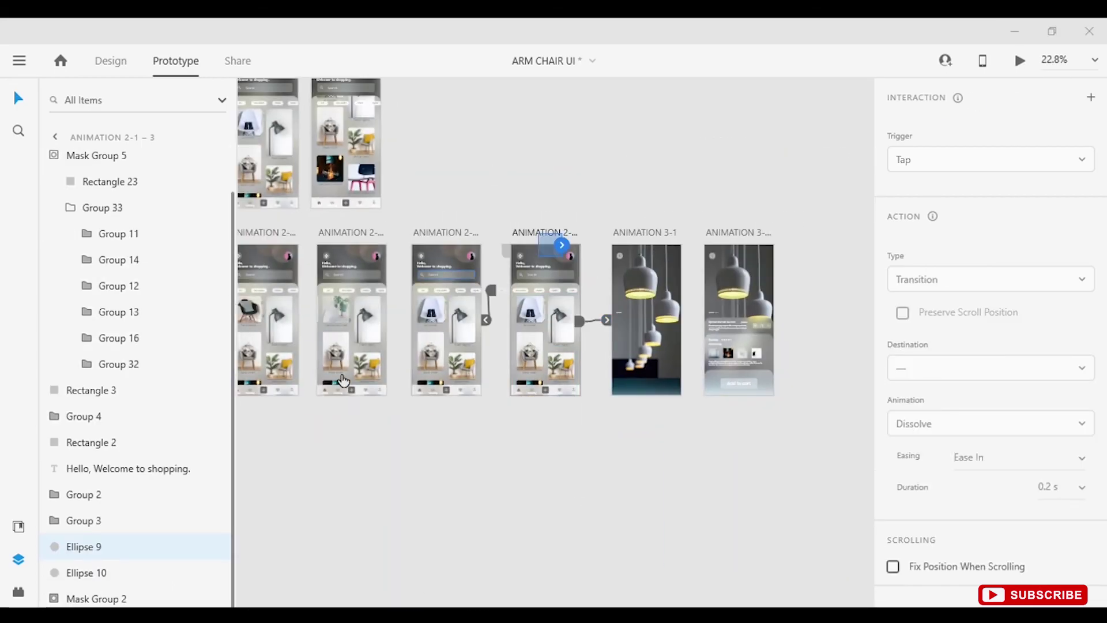
{"action": "key", "text": "Escape"}
{"action": "left_click", "coordinate": [447, 297]}
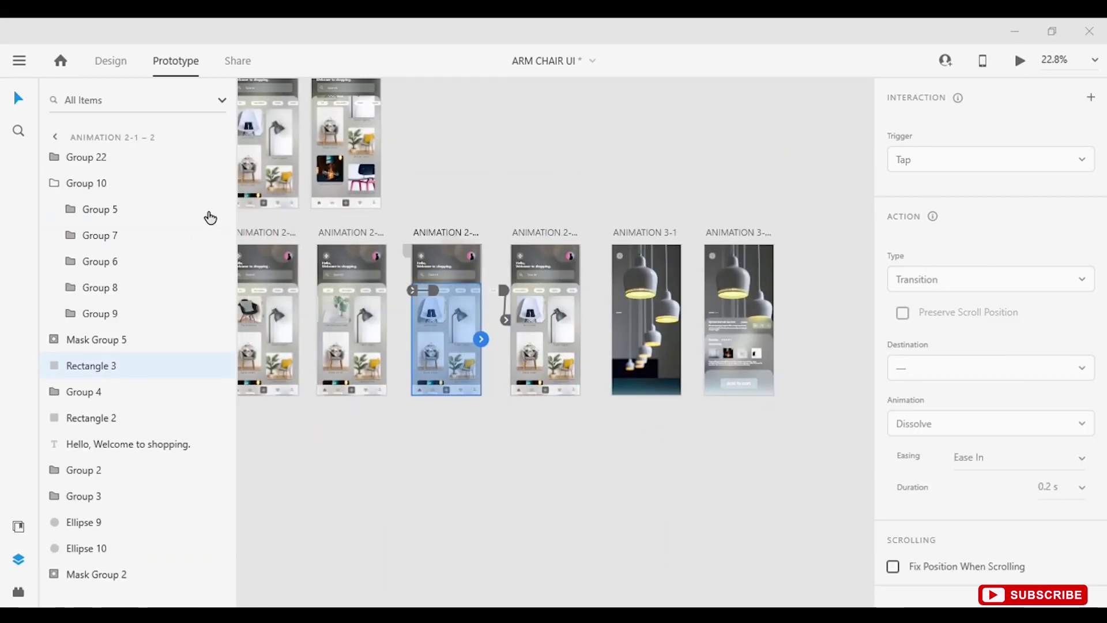
{"action": "left_click", "coordinate": [428, 465]}
{"action": "key", "text": "ctrl+0"}
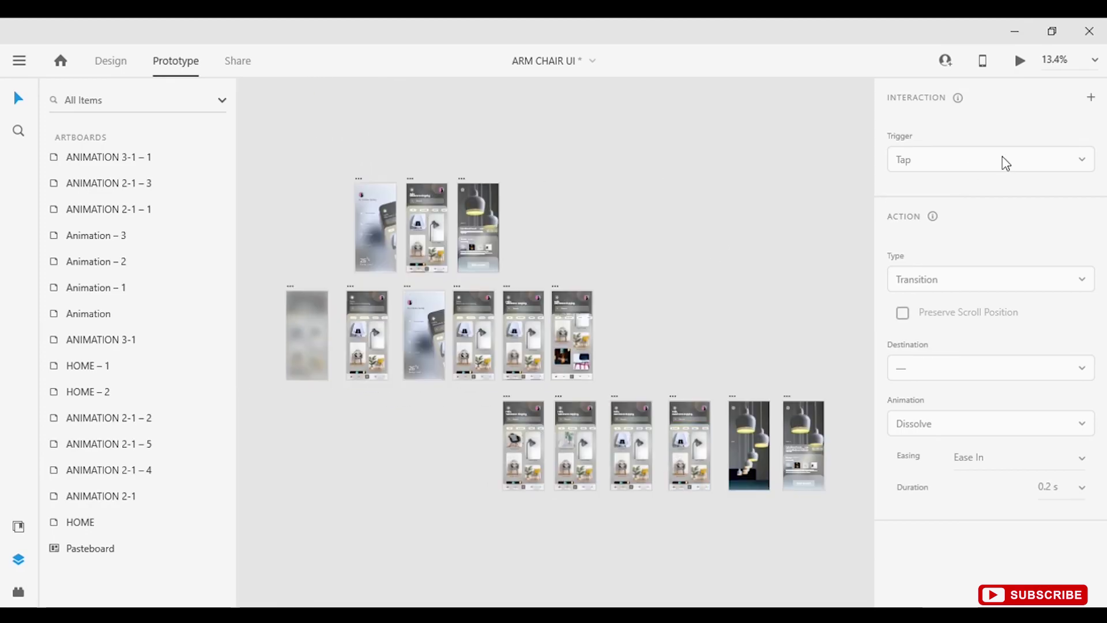
Step: In ANIMATION 3-1 – 1, slide the indicator dots into the long bar and shift the masked lamp photo slightly down
{"action": "key", "text": "ctrl+Tab"}
{"action": "scroll", "coordinate": [718, 426], "scroll_direction": "up", "scroll_amount": 5}
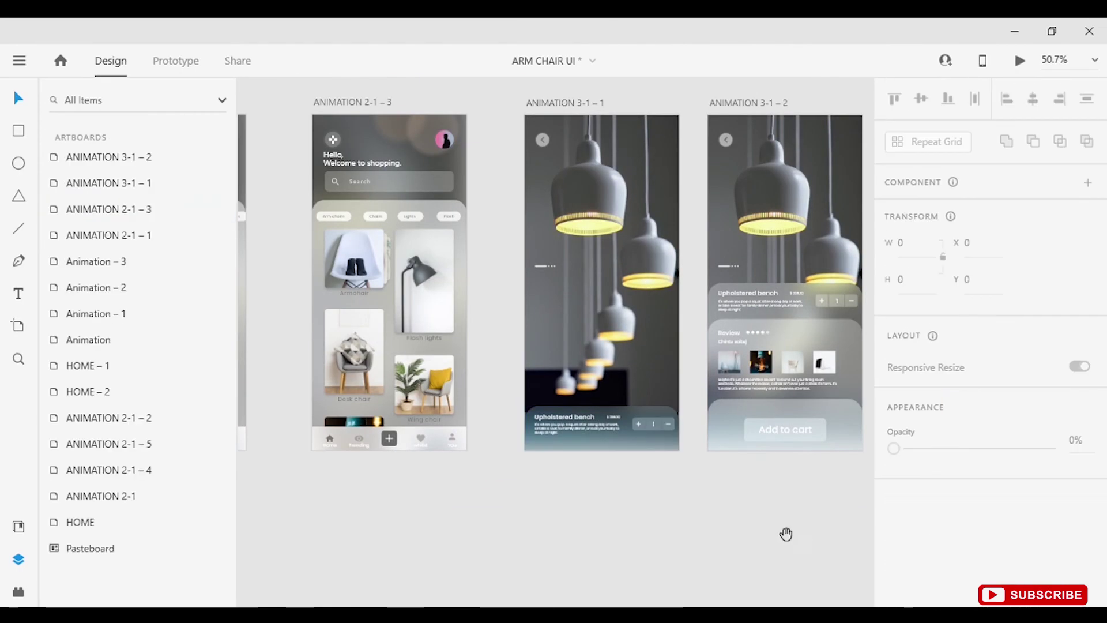
{"action": "scroll", "coordinate": [493, 497], "scroll_direction": "up", "scroll_amount": 10}
{"action": "left_click_drag", "start_coordinate": [596, 349], "coordinate": [444, 303]}
{"action": "left_click", "coordinate": [579, 375]}
{"action": "key", "text": "ctrl+3"}
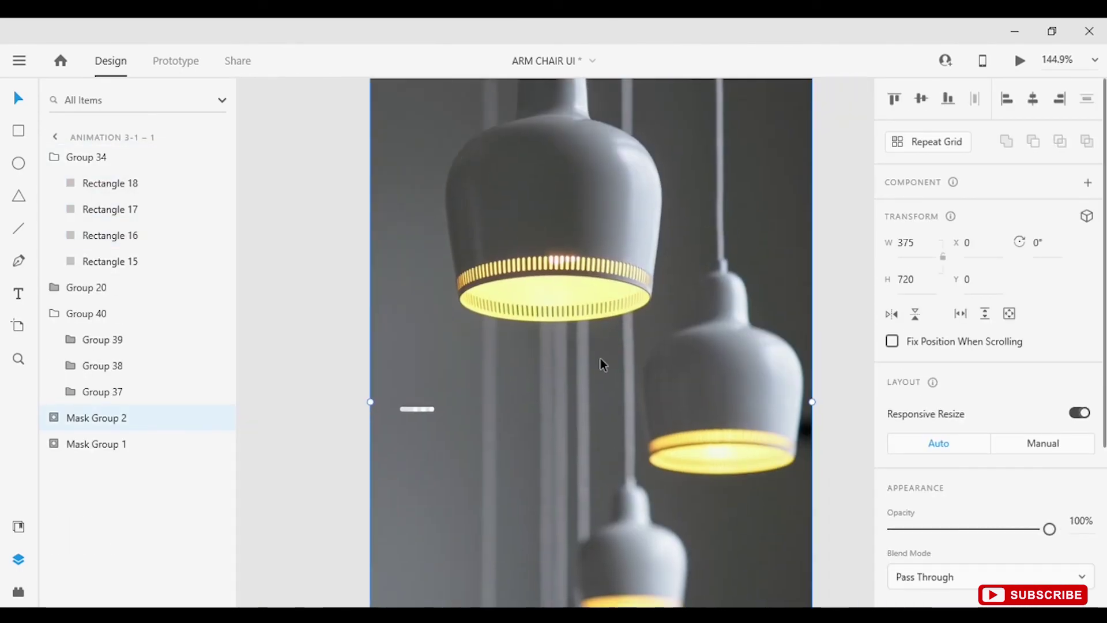
{"action": "double_click", "coordinate": [600, 358]}
{"action": "key", "text": "Escape"}
{"action": "scroll", "coordinate": [555, 217], "scroll_direction": "down", "scroll_amount": 3}
Step: Link the Flash lights card in ANIMATION 2-1 – 2 to ANIMATION 3-1 – 1 with Auto-Animate, and ANIMATION 3-1 – 1 to ANIMATION 3-1 – 2
{"action": "key", "text": "ctrl+Tab"}
{"action": "scroll", "coordinate": [421, 175], "scroll_direction": "down", "scroll_amount": 3}
{"action": "left_click", "coordinate": [452, 302]}
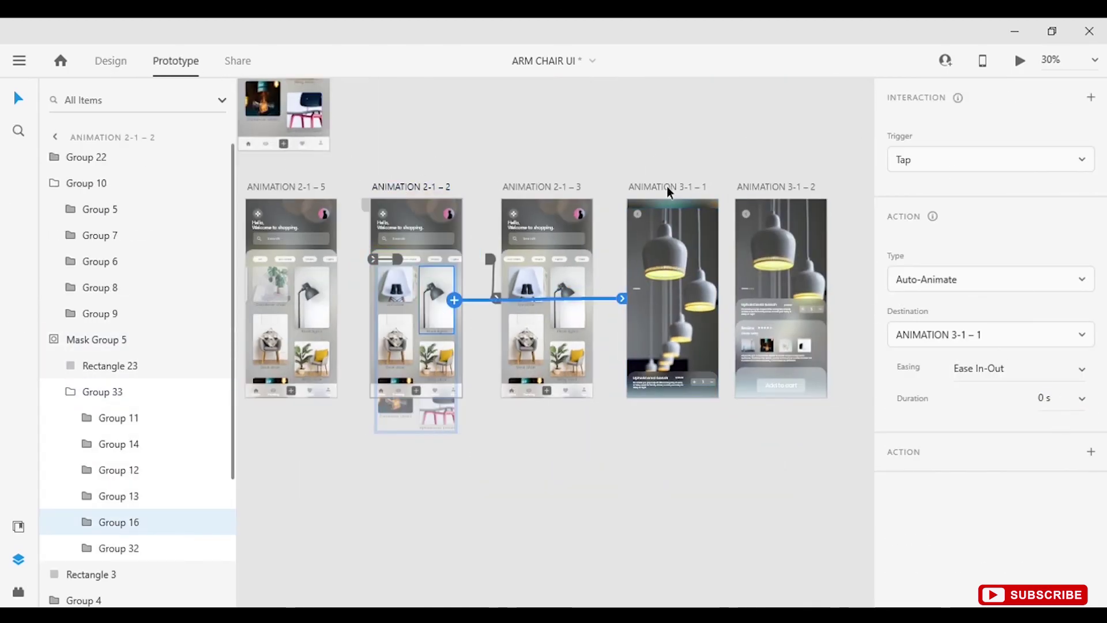
{"action": "left_click", "coordinate": [669, 204]}
{"action": "left_click", "coordinate": [991, 159]}
{"action": "left_click", "coordinate": [909, 240]}
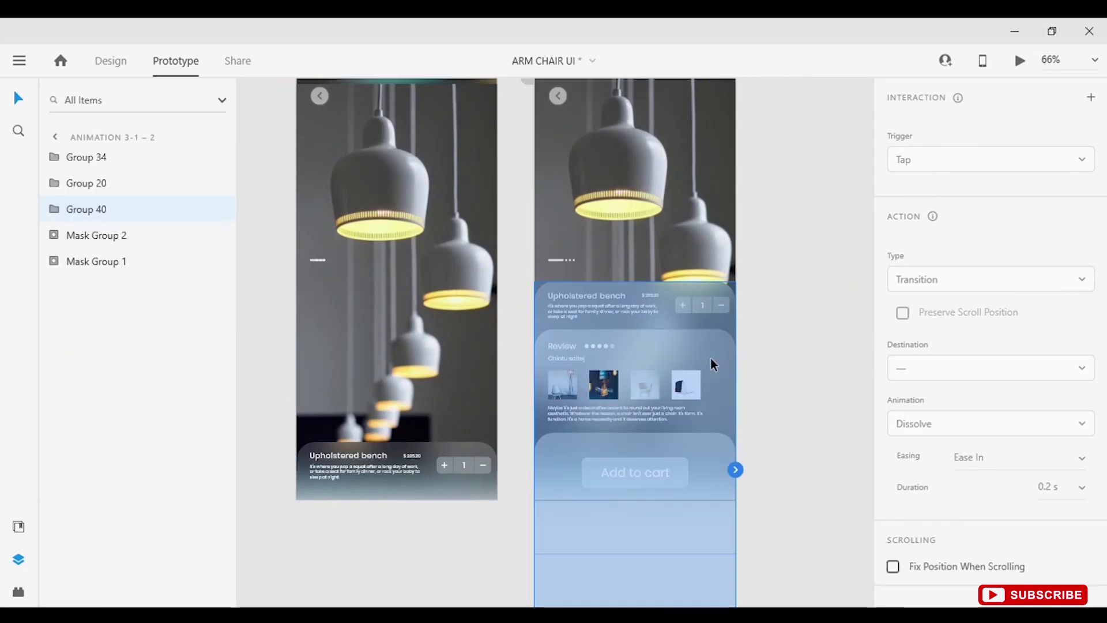
Step: Lower the details panel group in ANIMATION 3-1 – 2, and raise it in a duplicate artboard, ANIMATION 3-1 – 3, until Add to cart fits
{"action": "left_click_drag", "start_coordinate": [710, 358], "coordinate": [696, 407]}
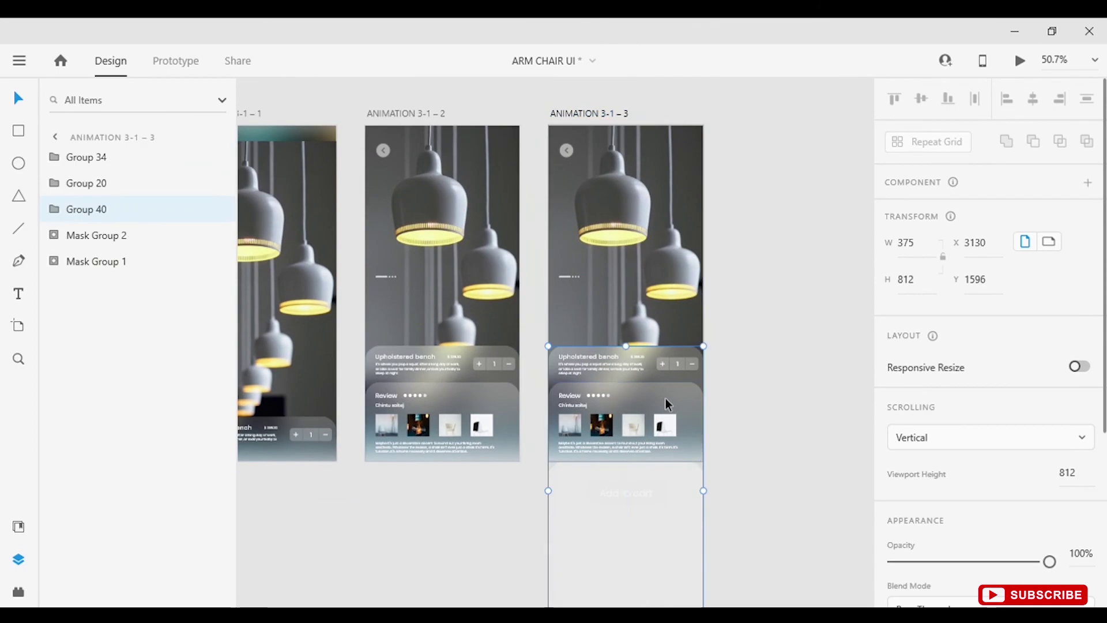
{"action": "left_click_drag", "start_coordinate": [665, 398], "coordinate": [667, 348]}
{"action": "left_click", "coordinate": [808, 388]}
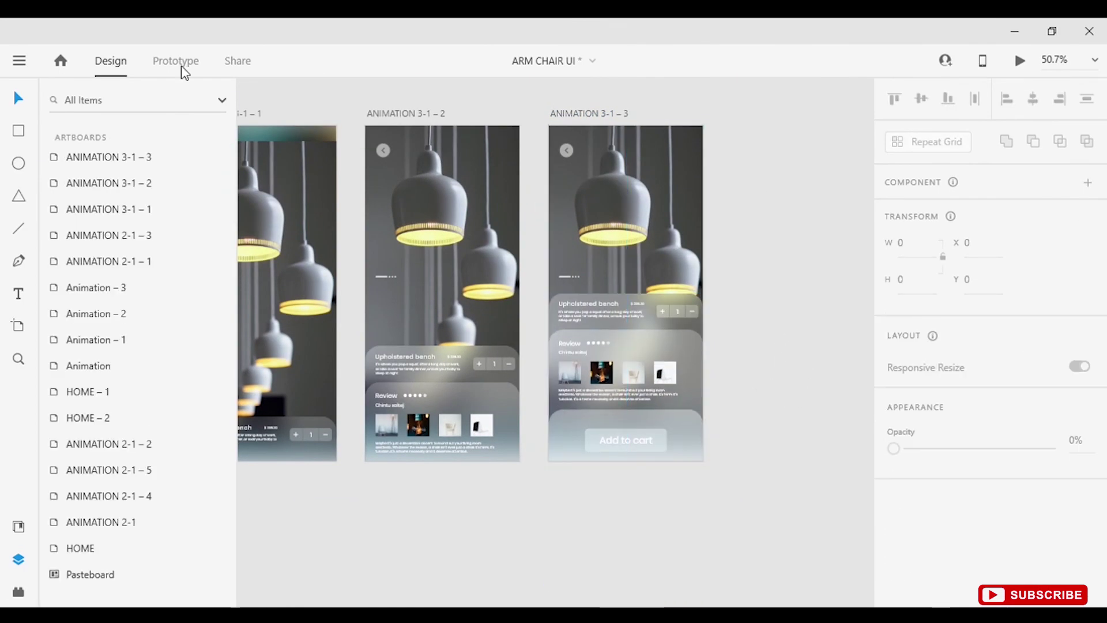
Step: Link the details panel in ANIMATION 3-1 – 2 to ANIMATION 3-1 – 3 with a Drag trigger, Auto-Animate and easing None
{"action": "key", "text": "ctrl+Tab"}
{"action": "left_click", "coordinate": [500, 220]}
{"action": "left_click", "coordinate": [508, 487]}
{"action": "left_click_drag", "start_coordinate": [519, 486], "coordinate": [553, 292]}
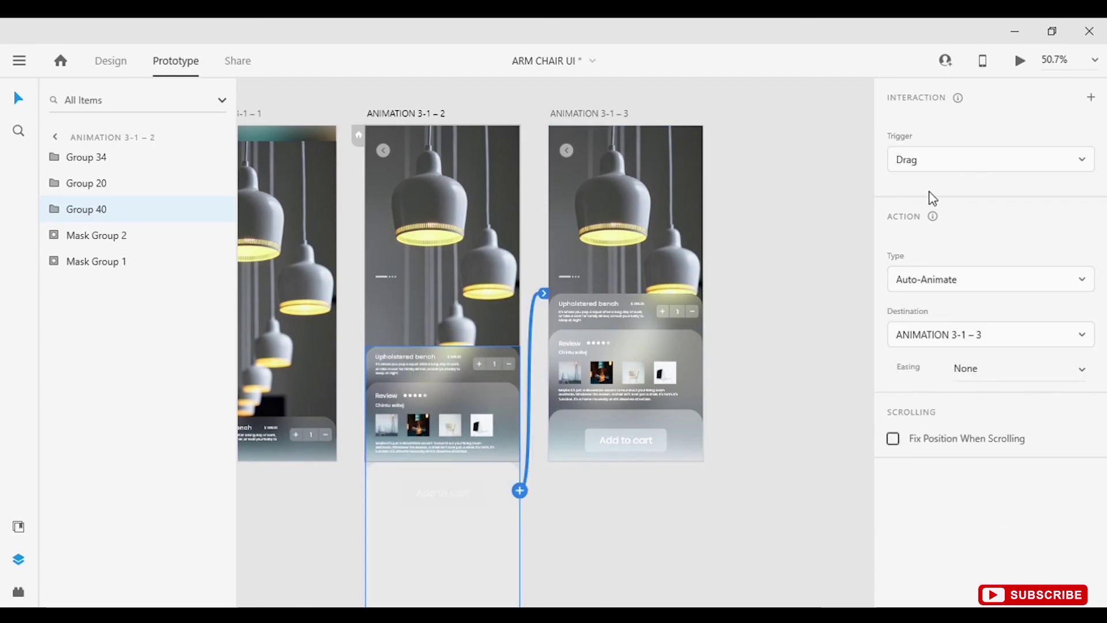
{"action": "left_click", "coordinate": [798, 331]}
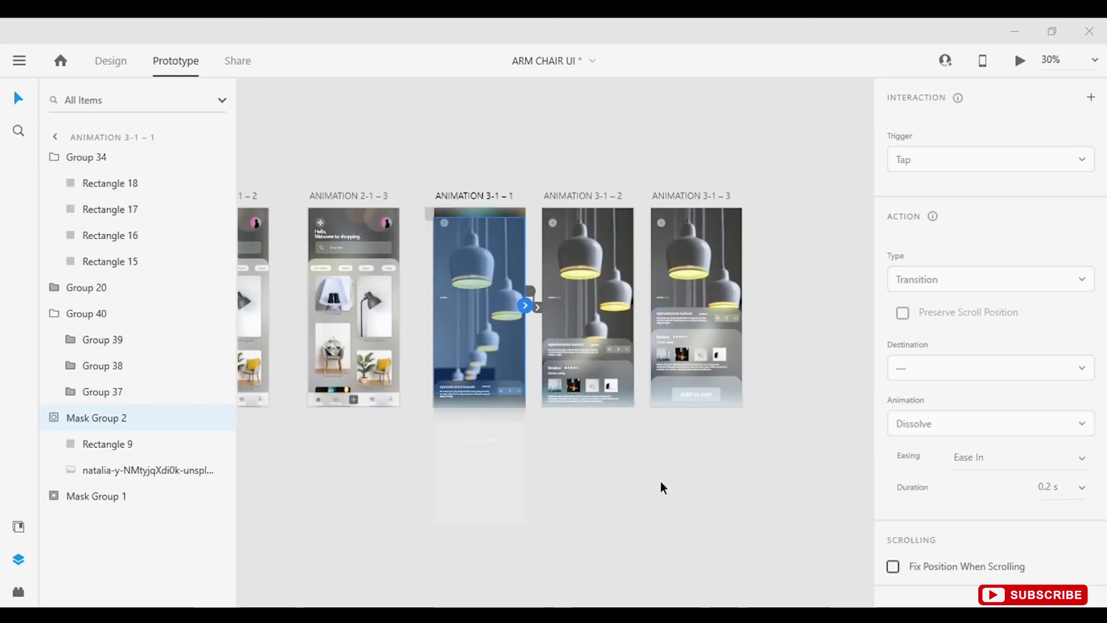
Step: Link the details panel in ANIMATION 3-1 – 3 back to ANIMATION 3-1 – 2
{"action": "left_click", "coordinate": [573, 310]}
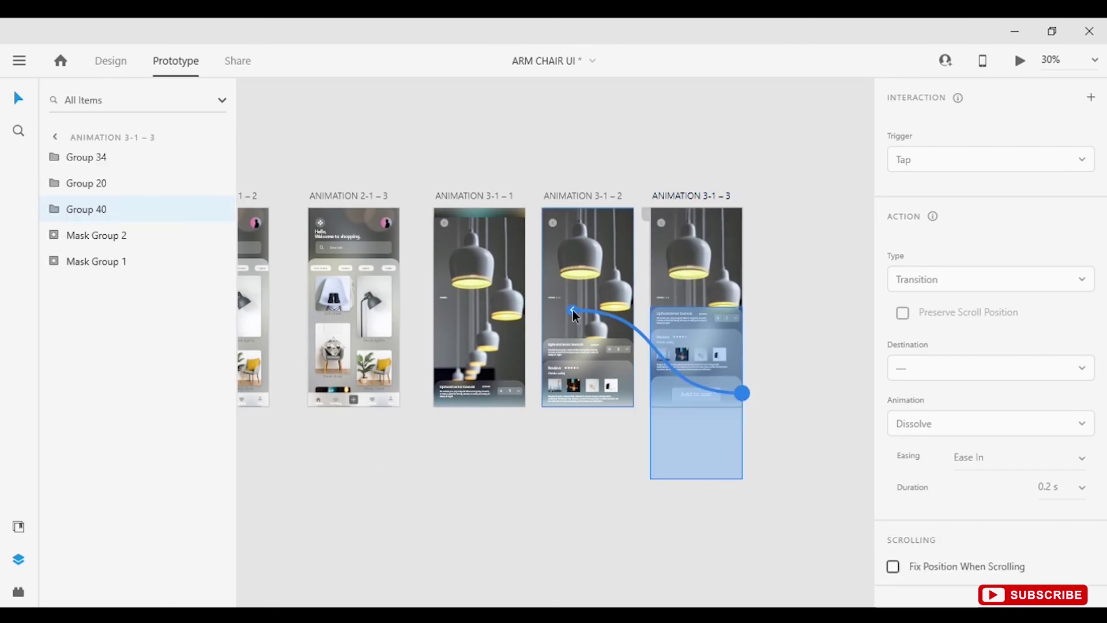
{"action": "left_click", "coordinate": [614, 143]}
{"action": "key", "text": "ctrl+0"}
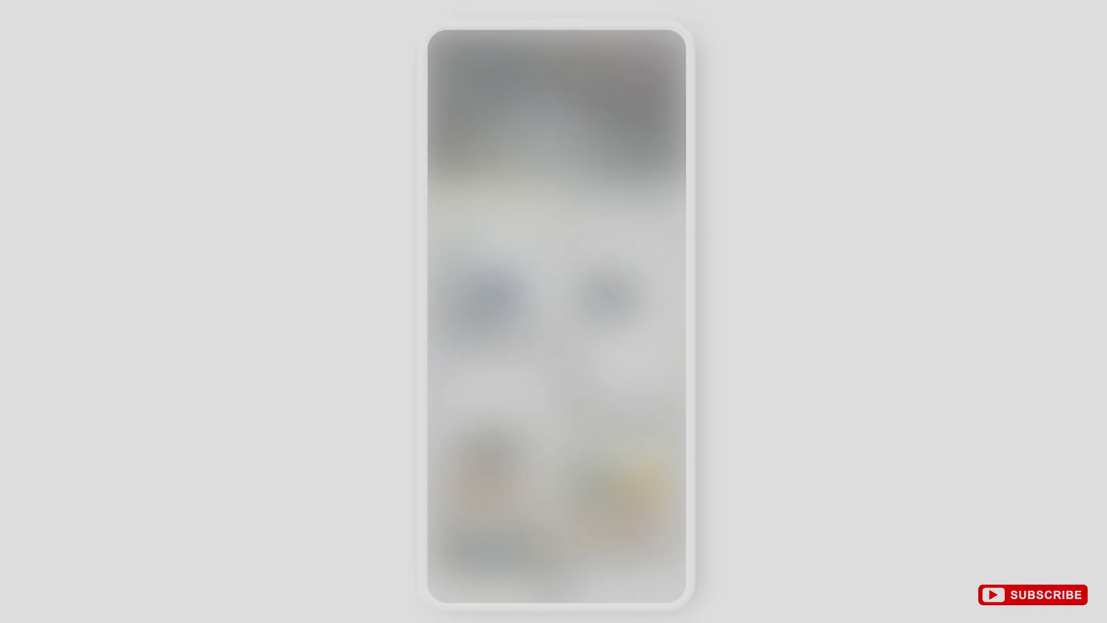
Step: Test the prototype in the preview by opening and closing the side menu, opening the Flash lights card and raising the details panel
{"action": "left_click", "coordinate": [576, 277]}
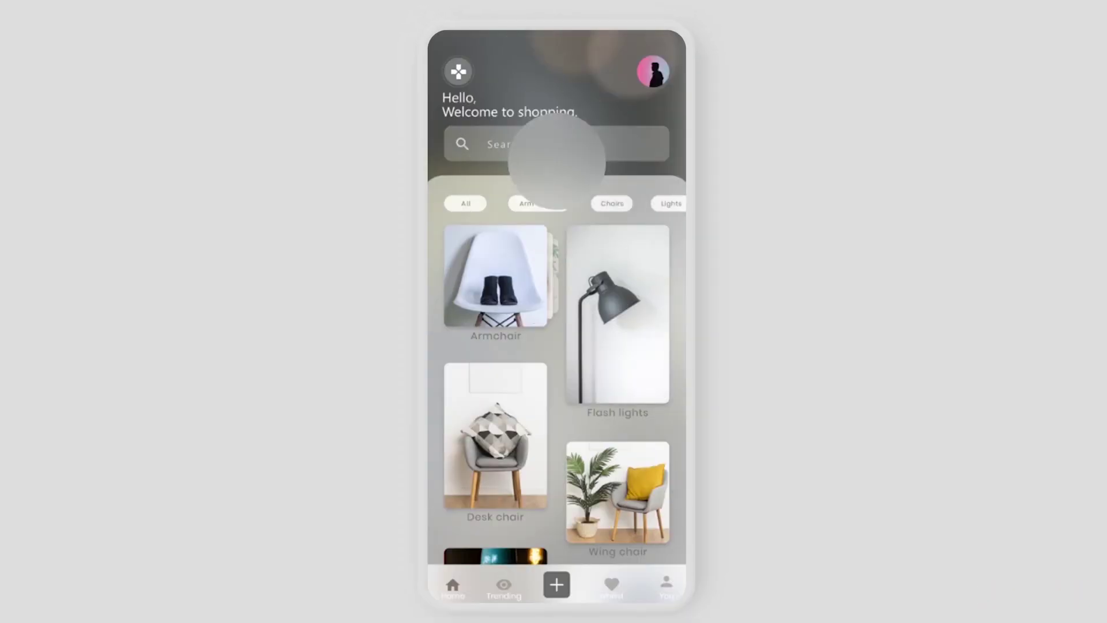
{"action": "left_click", "coordinate": [464, 76]}
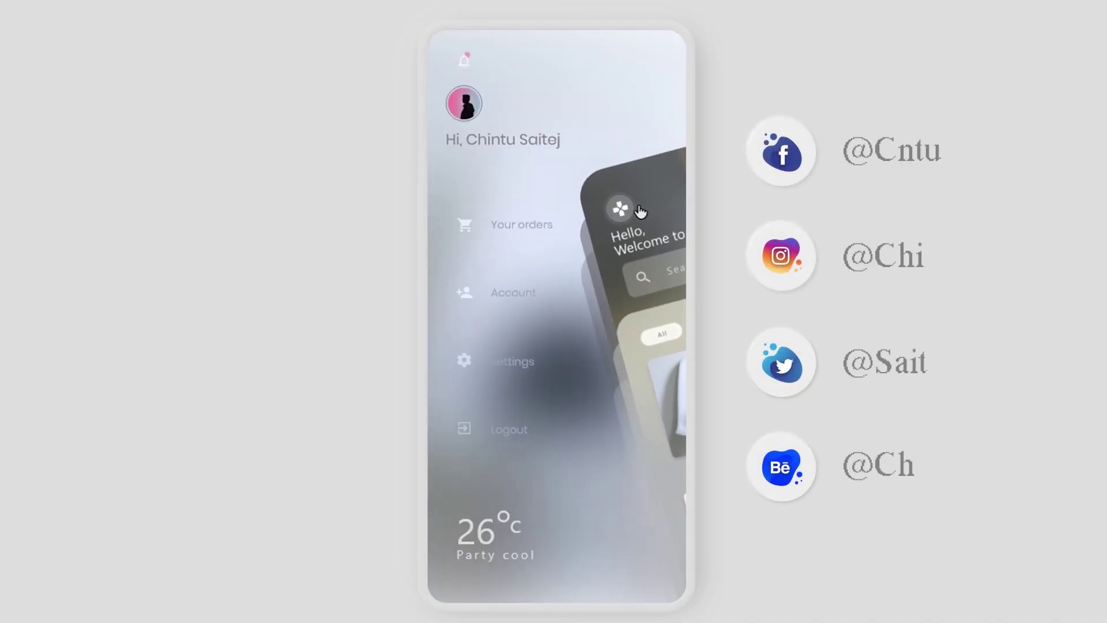
{"action": "left_click", "coordinate": [639, 208]}
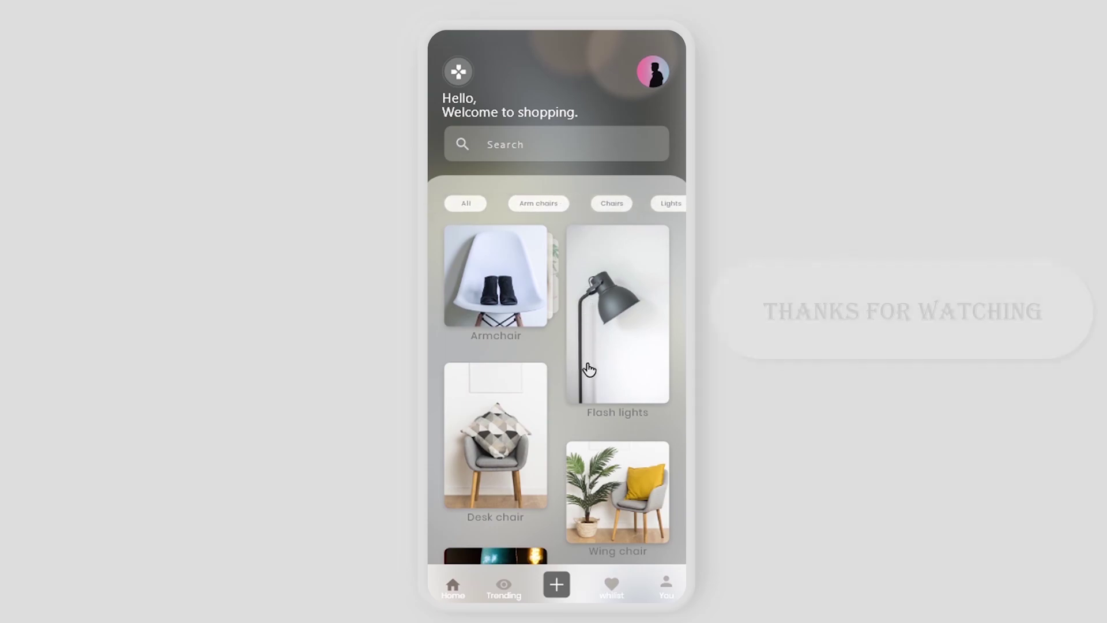
{"action": "left_click", "coordinate": [625, 366]}
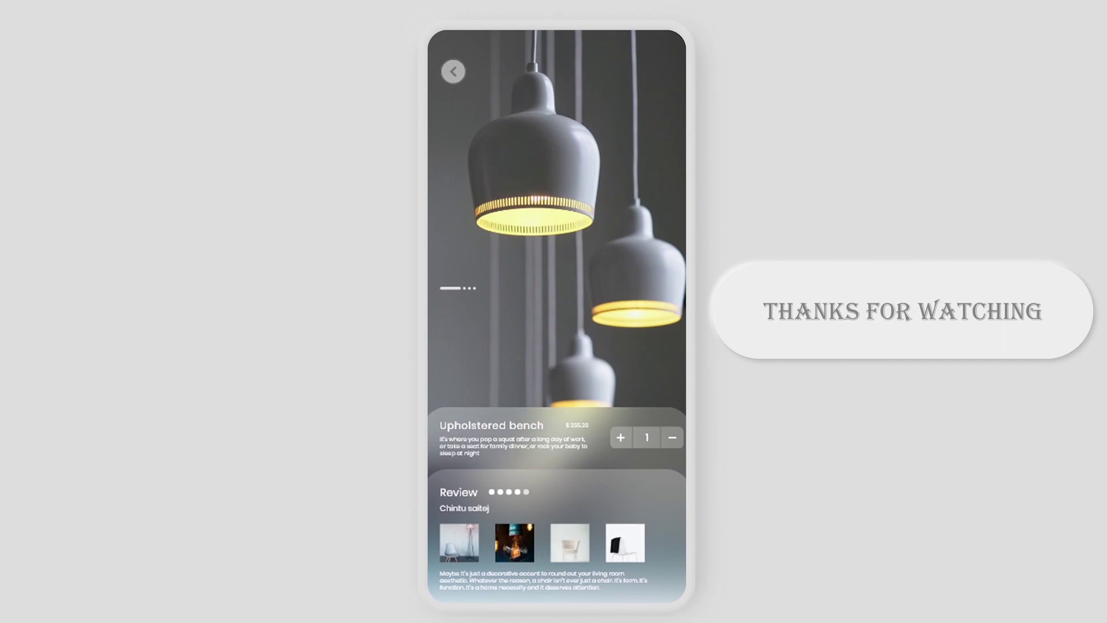
{"action": "scroll", "coordinate": [665, 361], "scroll_direction": "down", "scroll_amount": 2}
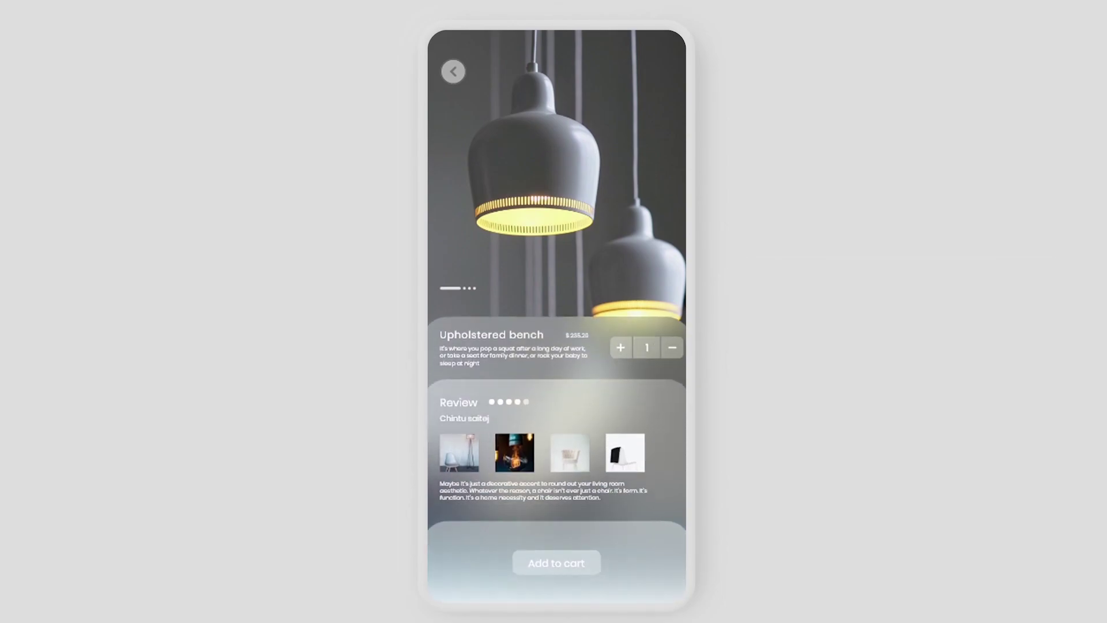